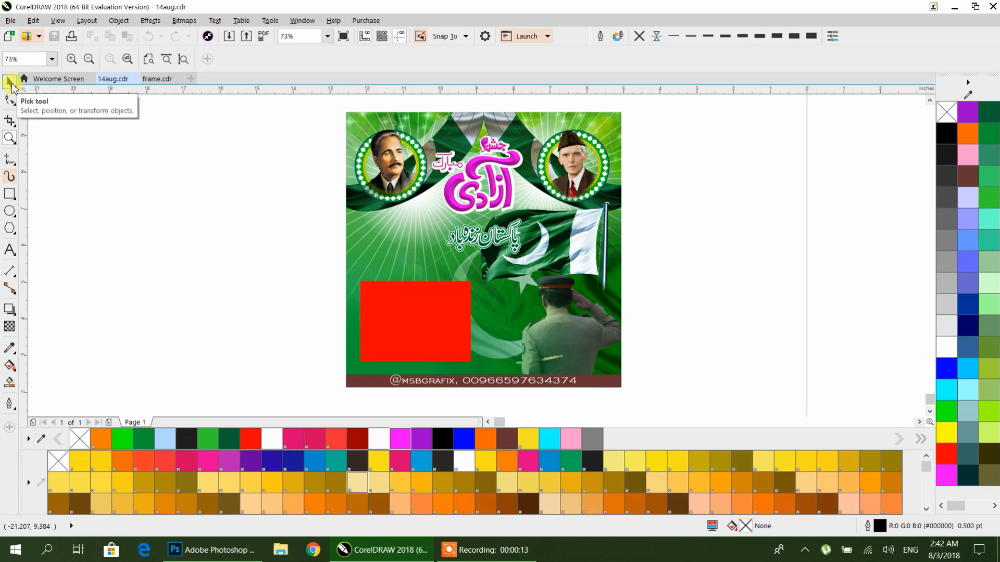
pyautogui.click(10, 83)
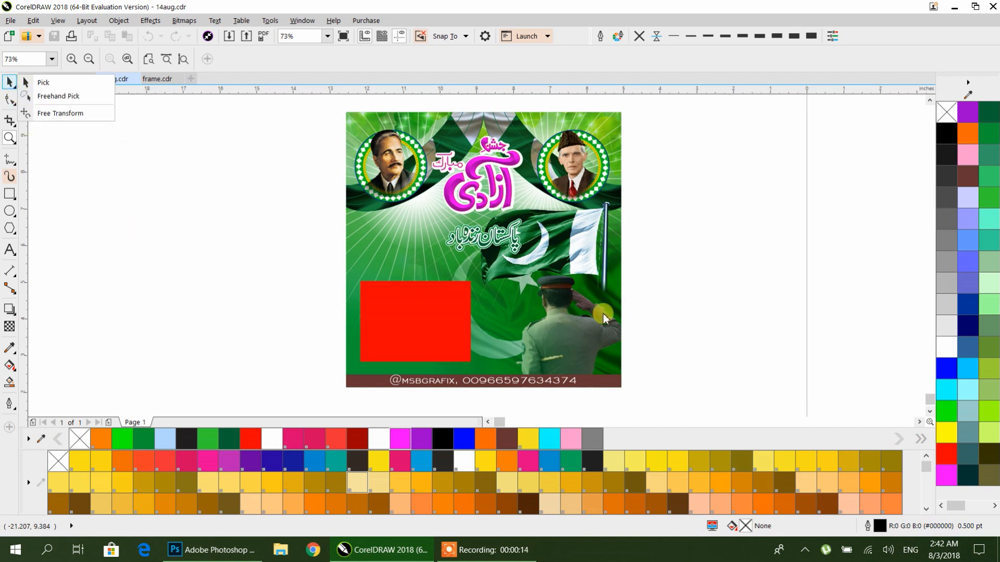
pyautogui.click(44, 82)
pyautogui.moveTo(674, 279); pyautogui.dragTo(435, 278)
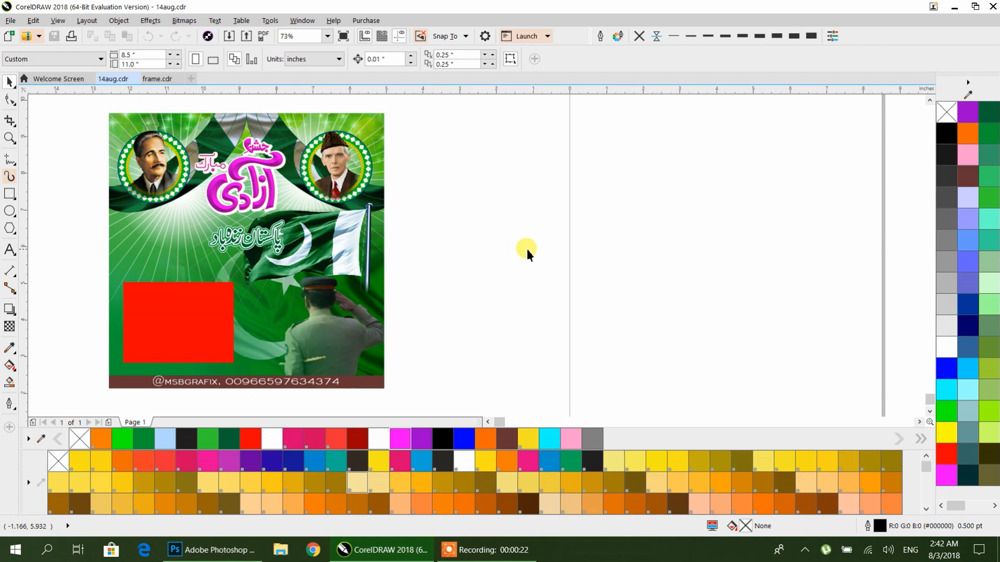
pyautogui.scroll(-1, 526, 247)
pyautogui.moveTo(526, 248); pyautogui.dragTo(388, 249)
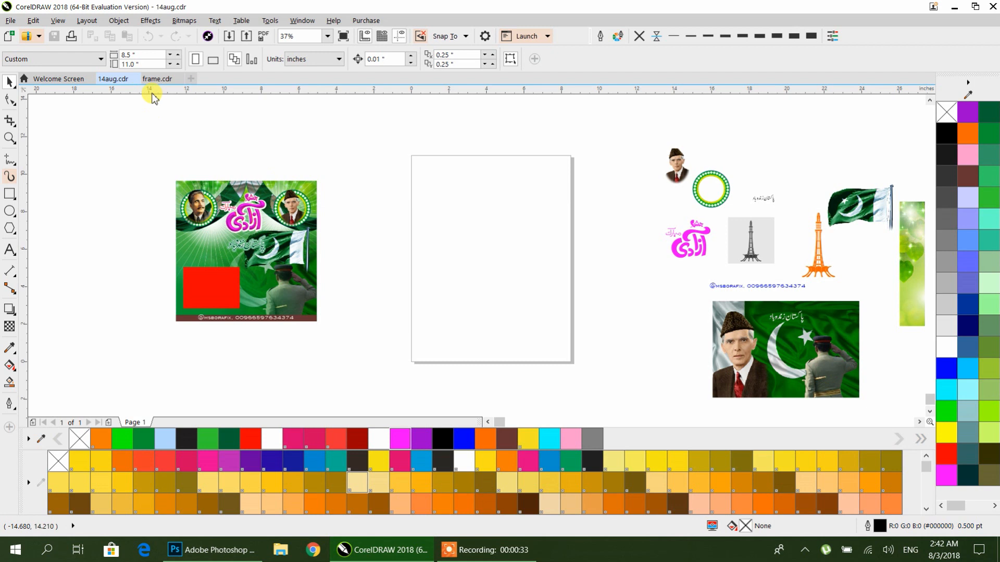
pyautogui.click(82, 61)
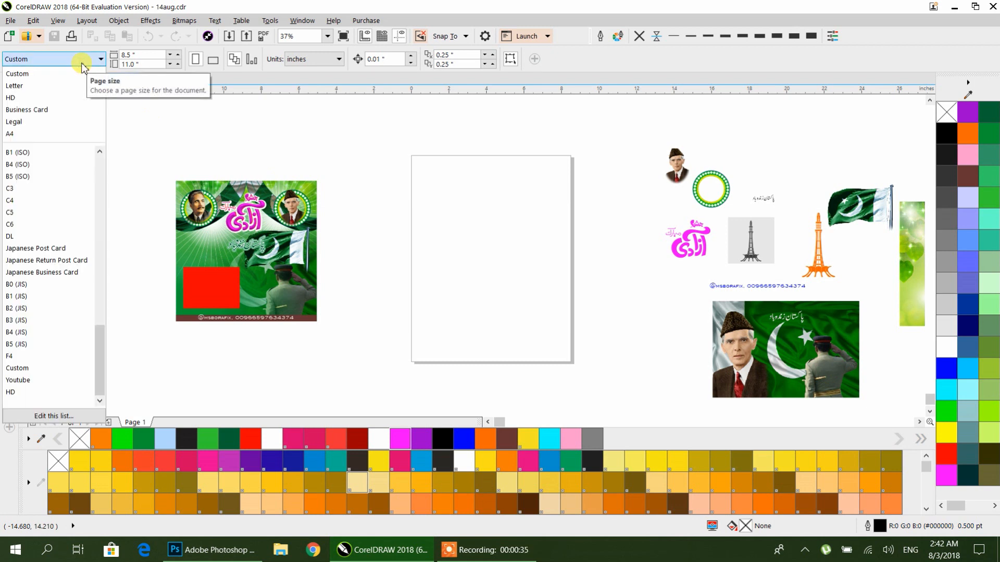
pyautogui.click(338, 139)
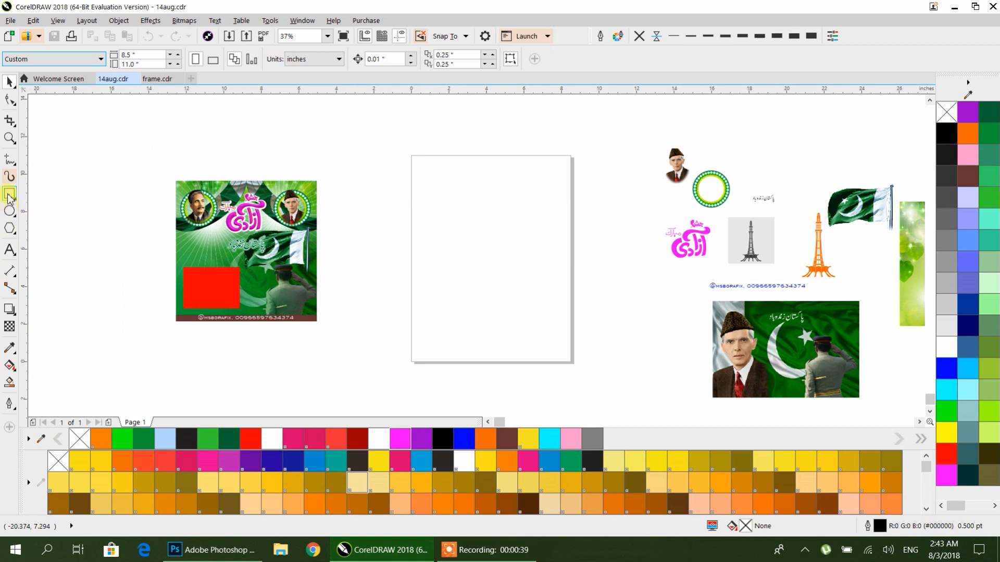
# Step: Draw a rectangle on the blank page, about 8.2 by 7.2 inches
pyautogui.click(9, 195)
pyautogui.moveTo(408, 187)
pyautogui.mouseDown()
pyautogui.moveTo(496, 292)
pyautogui.moveTo(561, 320)
pyautogui.mouseUp()
pyautogui.click(14, 83)
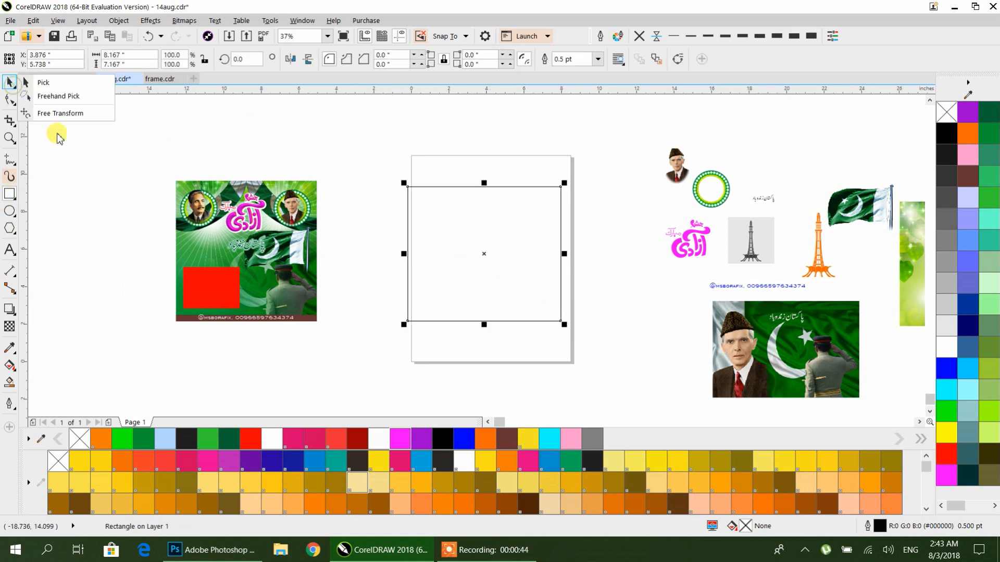
pyautogui.click(75, 86)
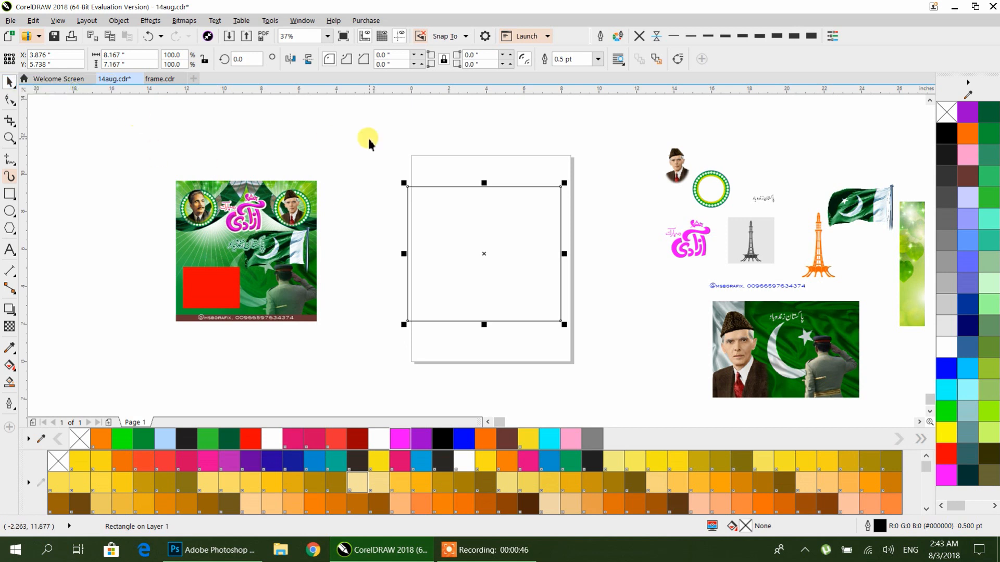
# Step: Center the rectangle on the page and set its width to 8 inches
pyautogui.press('p')
pyautogui.click(148, 59)
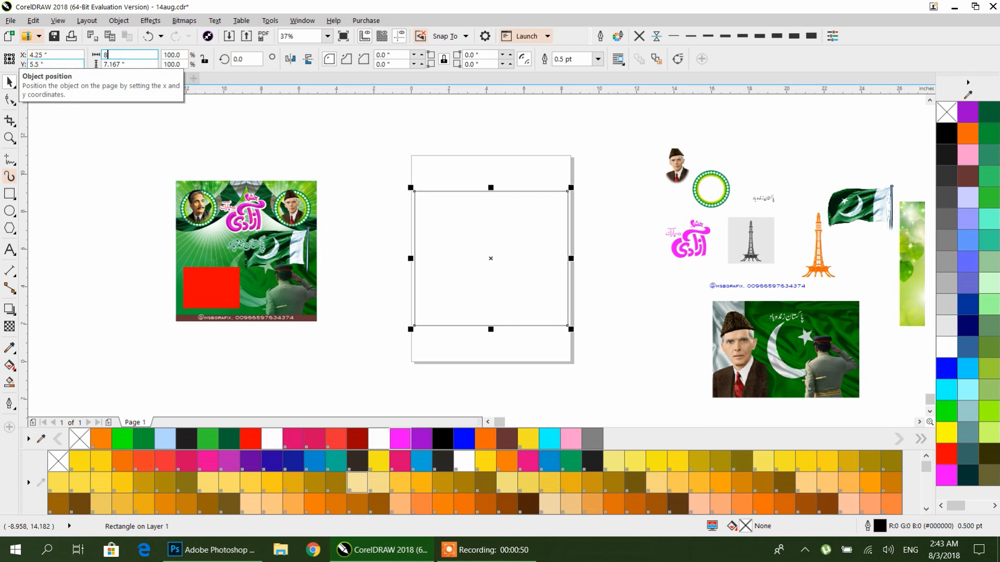
pyautogui.press('Return')
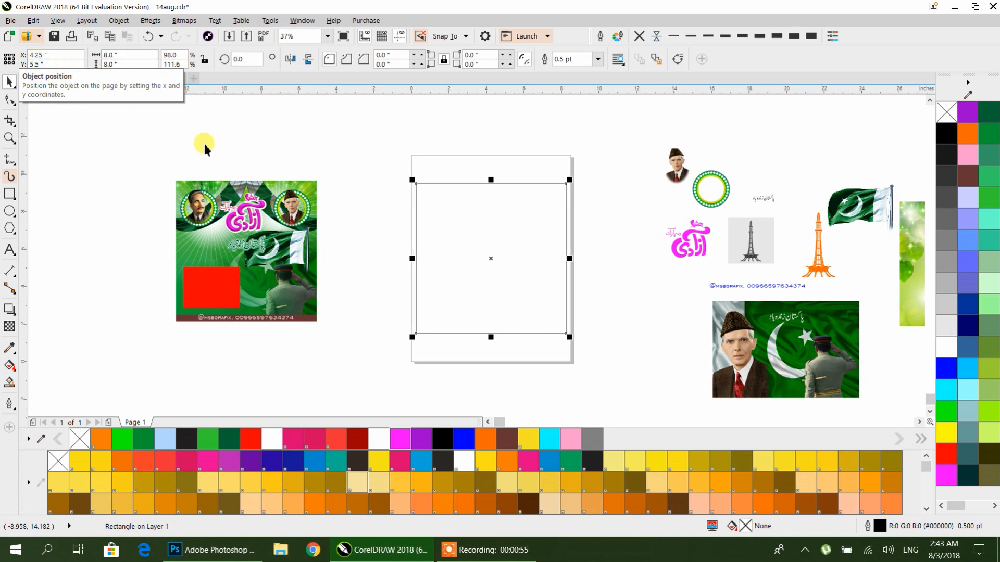
# Step: Place the green leaves bokeh image inside the rectangle using PowerClip
pyautogui.click(389, 290)
pyautogui.moveTo(382, 271); pyautogui.dragTo(183, 251)
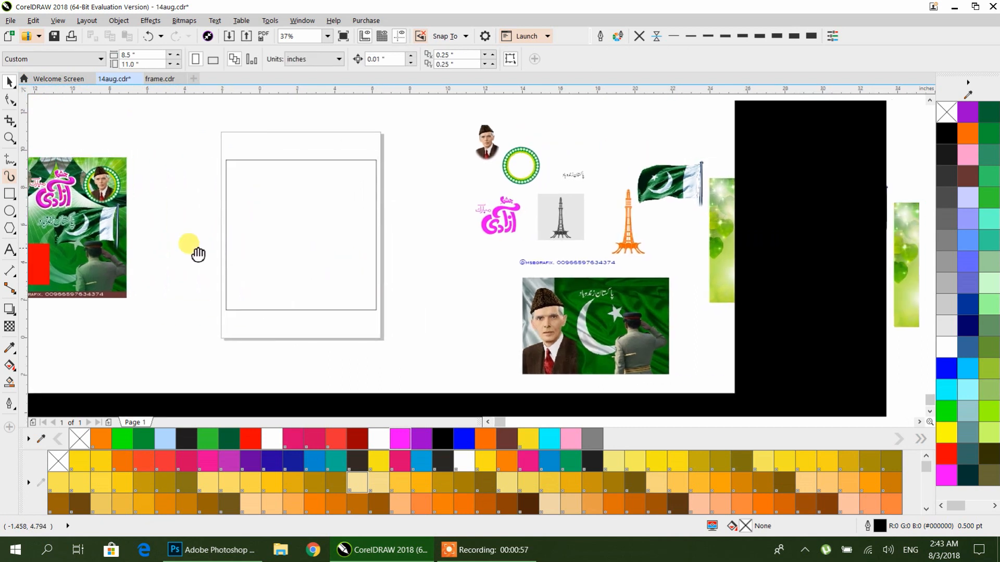
pyautogui.moveTo(885, 294); pyautogui.dragTo(732, 346)
pyautogui.click(798, 234)
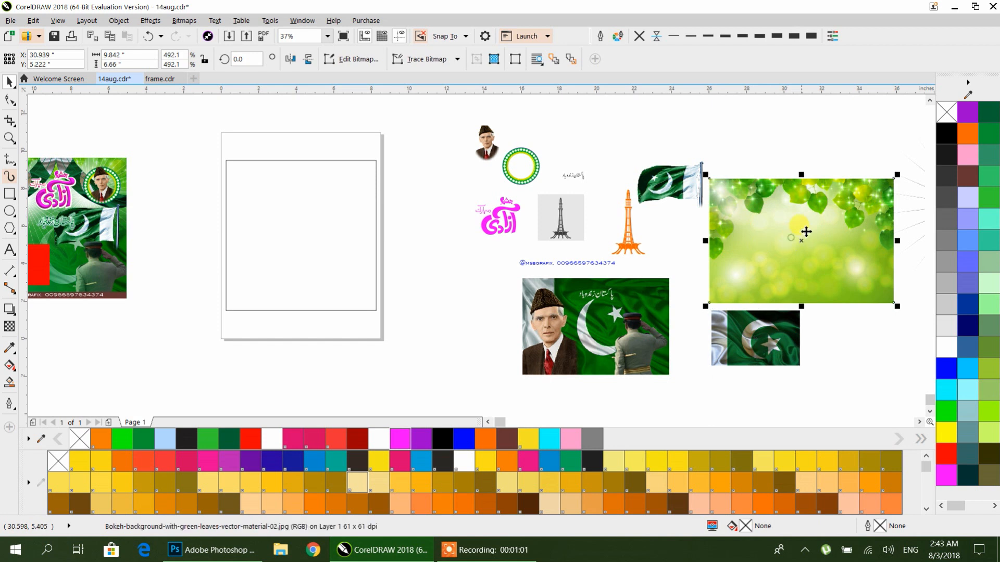
pyautogui.moveTo(812, 220); pyautogui.dragTo(635, 199)
pyautogui.rightClick(625, 180)
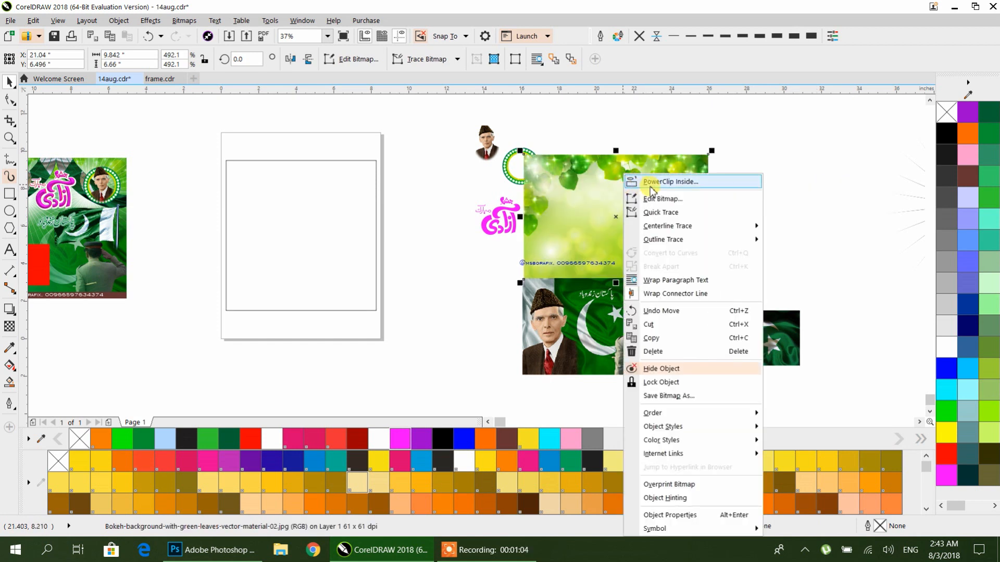
pyautogui.click(664, 181)
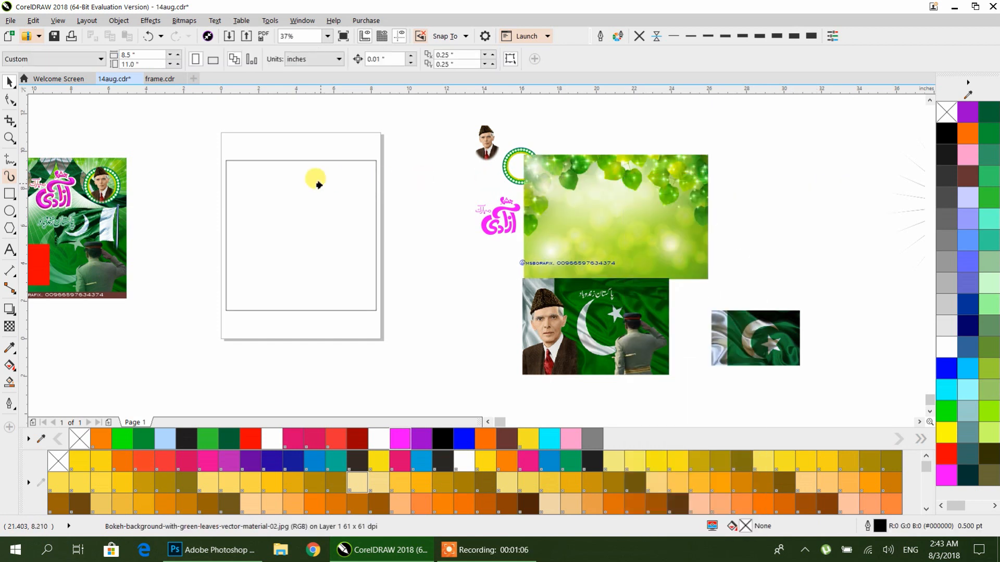
pyautogui.click(317, 182)
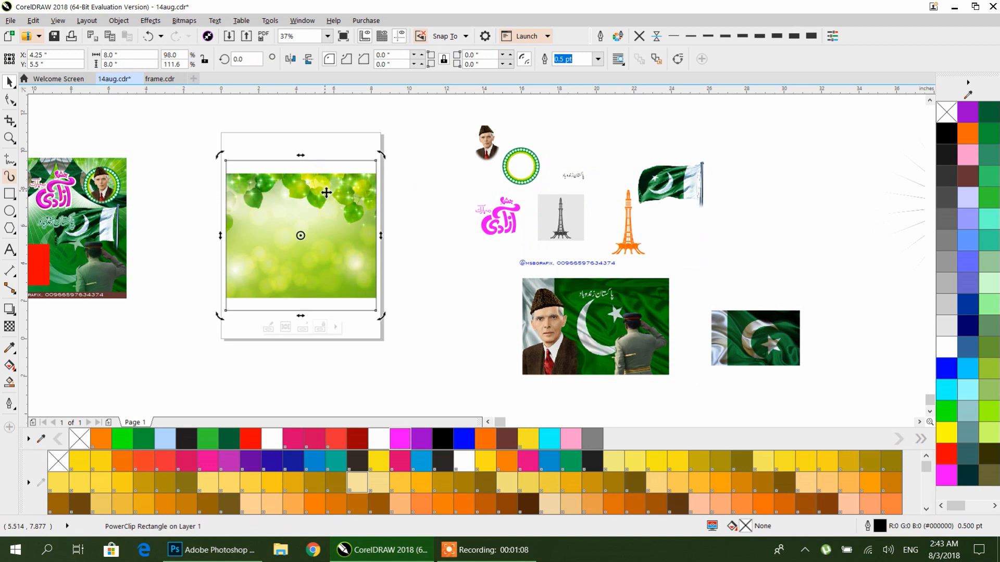
# Step: Inside the PowerClip, apply a linear transparency to the bokeh image fading from top to bottom
pyautogui.doubleClick(333, 192)
pyautogui.moveTo(342, 195); pyautogui.dragTo(345, 182)
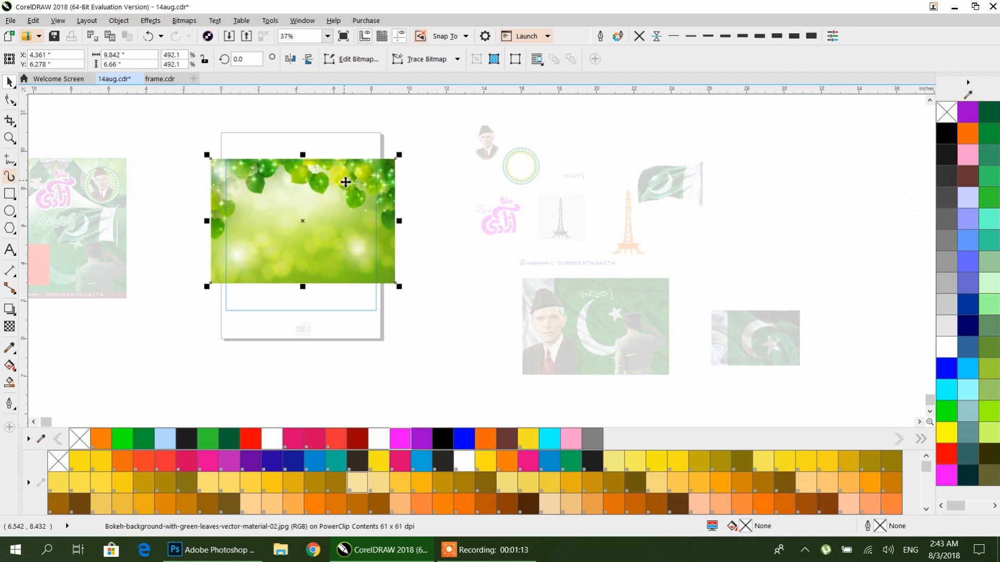
pyautogui.click(7, 328)
pyautogui.moveTo(305, 171); pyautogui.dragTo(305, 269)
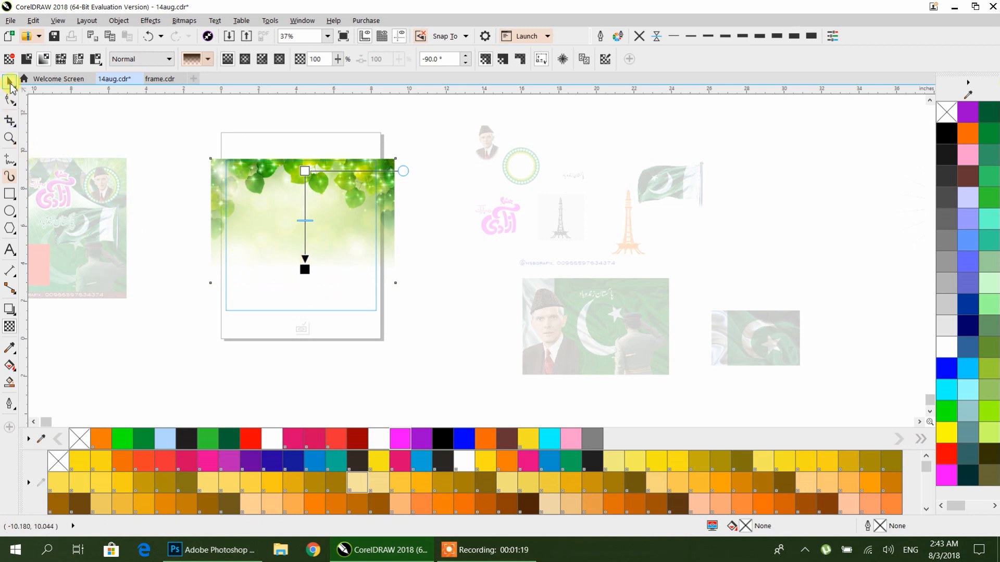
# Step: Resize and move the bokeh image to fit the frame's top, then finish editing the PowerClip
pyautogui.click(9, 82)
pyautogui.moveTo(399, 285); pyautogui.dragTo(387, 279)
pyautogui.moveTo(325, 215); pyautogui.dragTo(325, 207)
pyautogui.scroll(2, 275, 229)
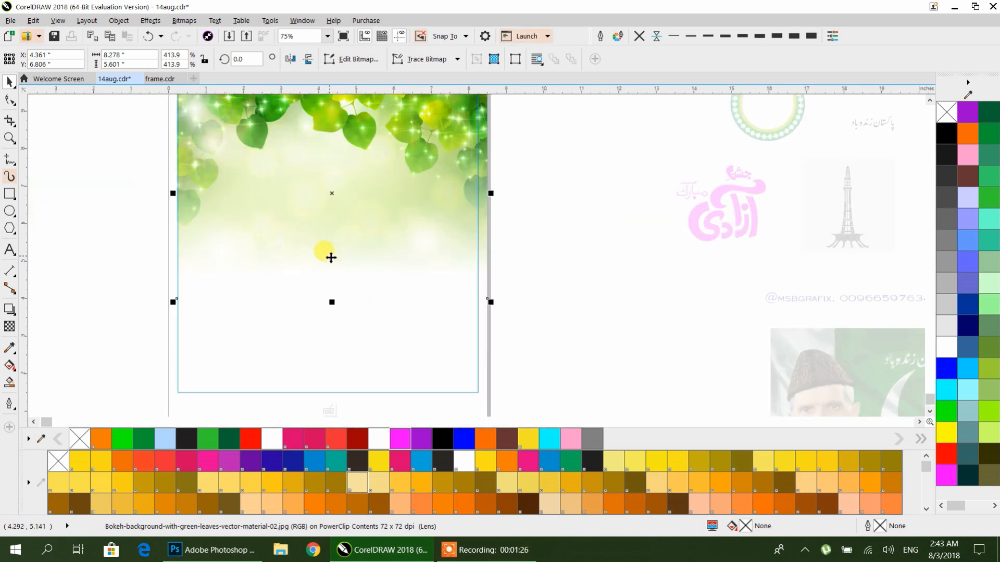
pyautogui.press('p')
pyautogui.moveTo(337, 243); pyautogui.dragTo(343, 214)
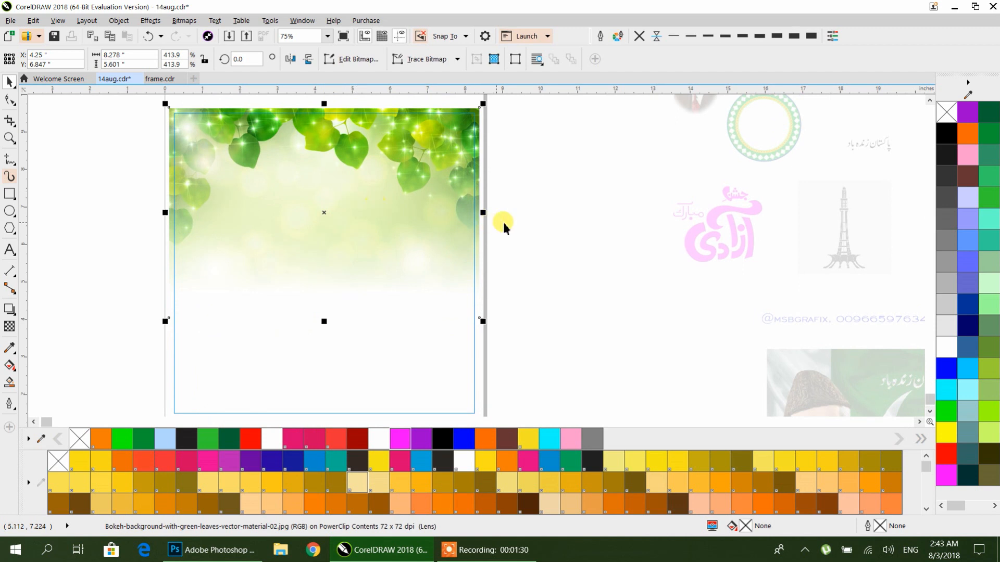
pyautogui.click(547, 218)
pyautogui.scroll(-1, 450, 192)
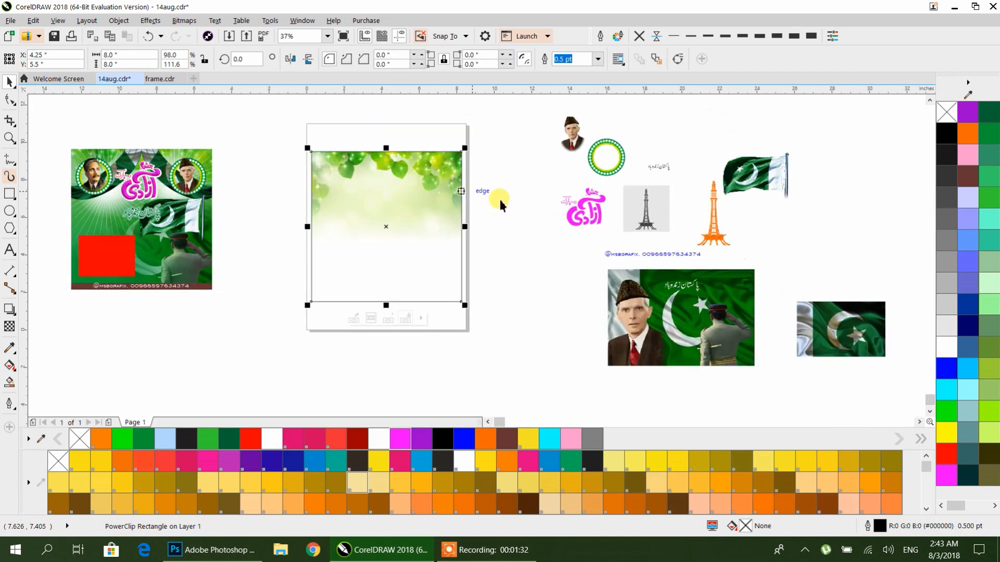
# Step: Fill the PowerClip rectangle with green (#009933) from the color palette
pyautogui.click(988, 196)
pyautogui.click(989, 118)
pyautogui.click(989, 137)
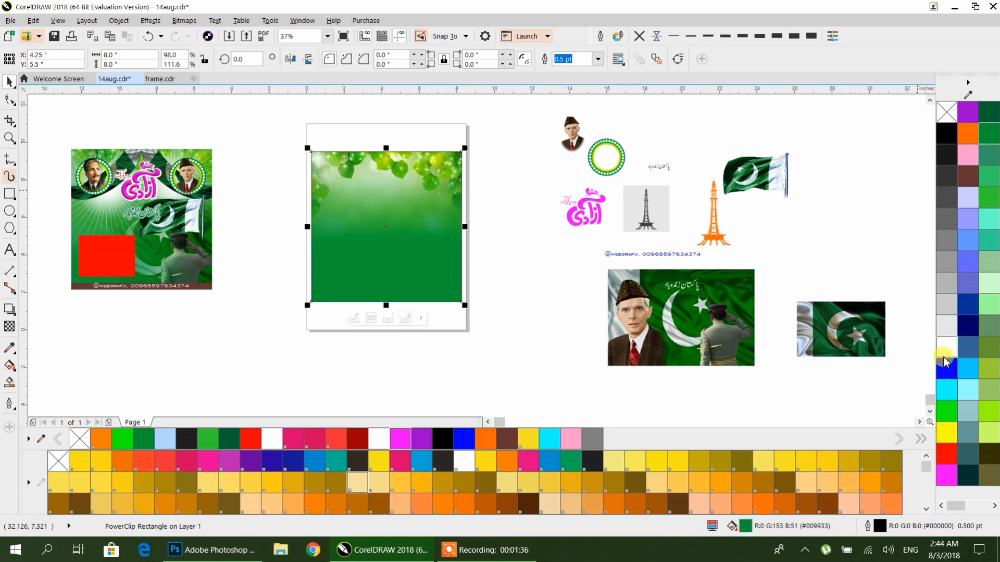
pyautogui.click(946, 411)
pyautogui.click(986, 174)
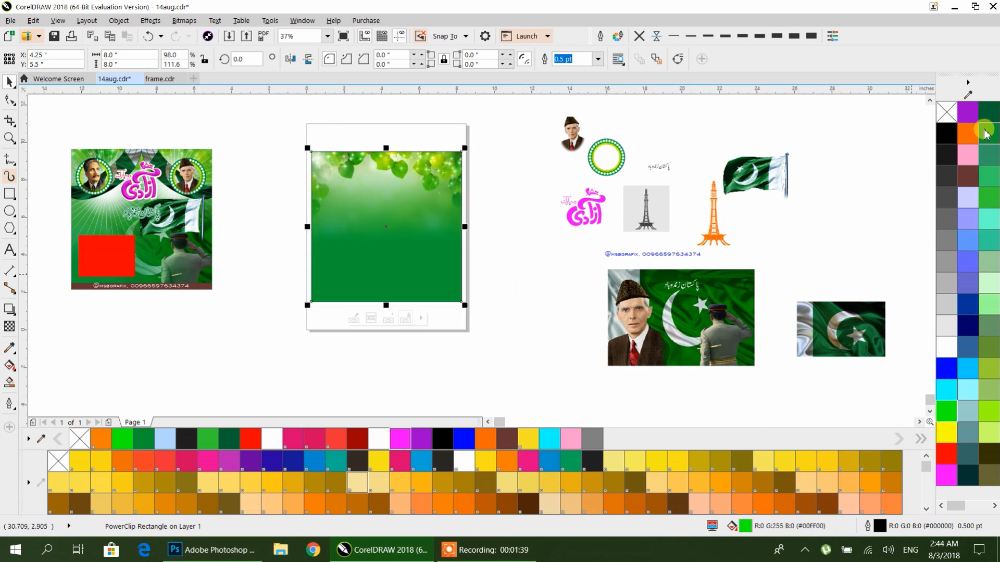
pyautogui.click(492, 237)
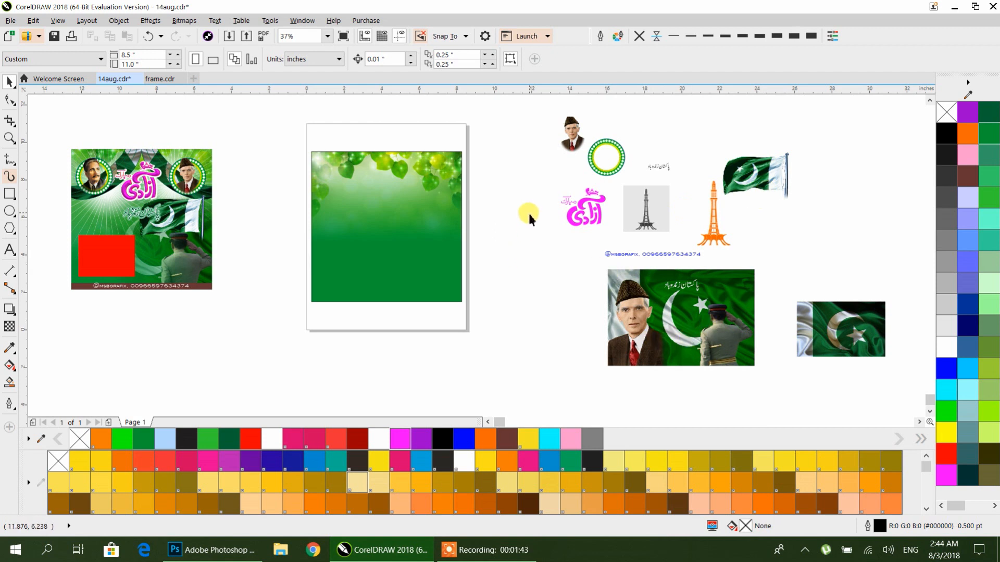
# Step: Place the Quaid-e-Azam and flag image inside the rectangle using PowerClip
pyautogui.click(435, 230)
pyautogui.click(523, 255)
pyautogui.click(716, 336)
pyautogui.rightClick(671, 307)
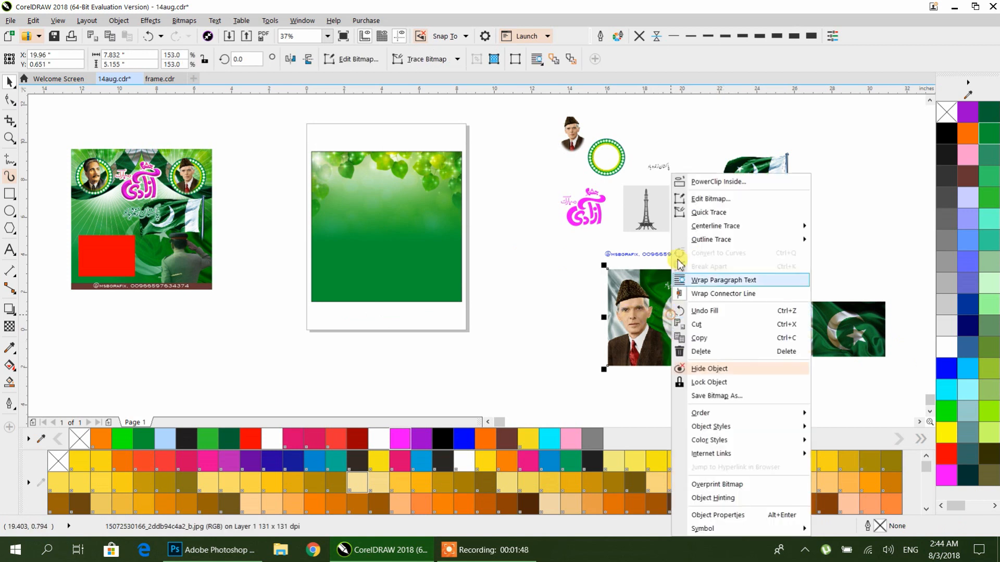
pyautogui.click(719, 181)
pyautogui.click(388, 252)
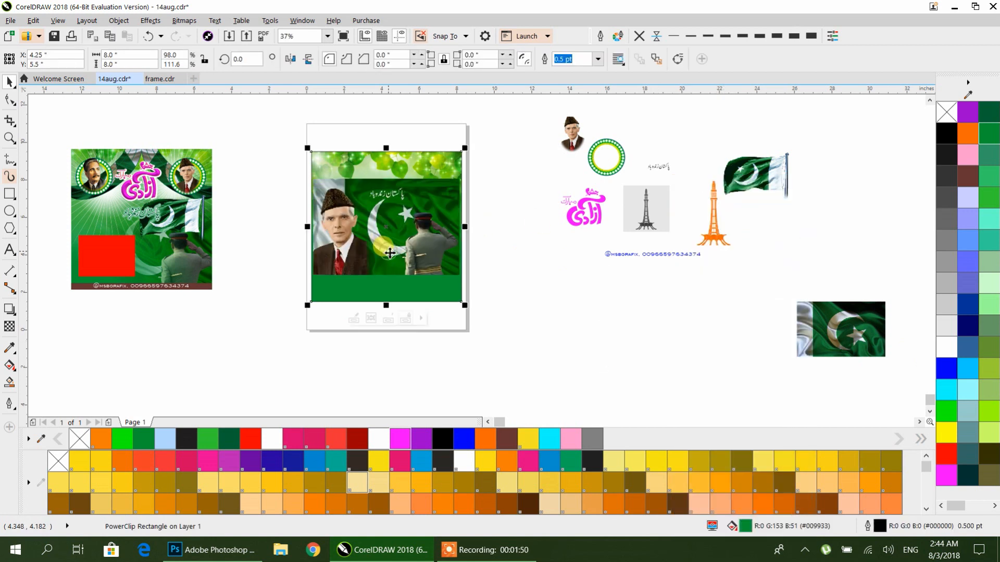
# Step: Inside the PowerClip, move the flag image down and enlarge it to the frame's width
pyautogui.keyDown('ctrl'); pyautogui.click(391, 254); pyautogui.keyUp('ctrl')
pyautogui.moveTo(415, 256); pyautogui.dragTo(414, 286)
pyautogui.scroll(2, 414, 286)
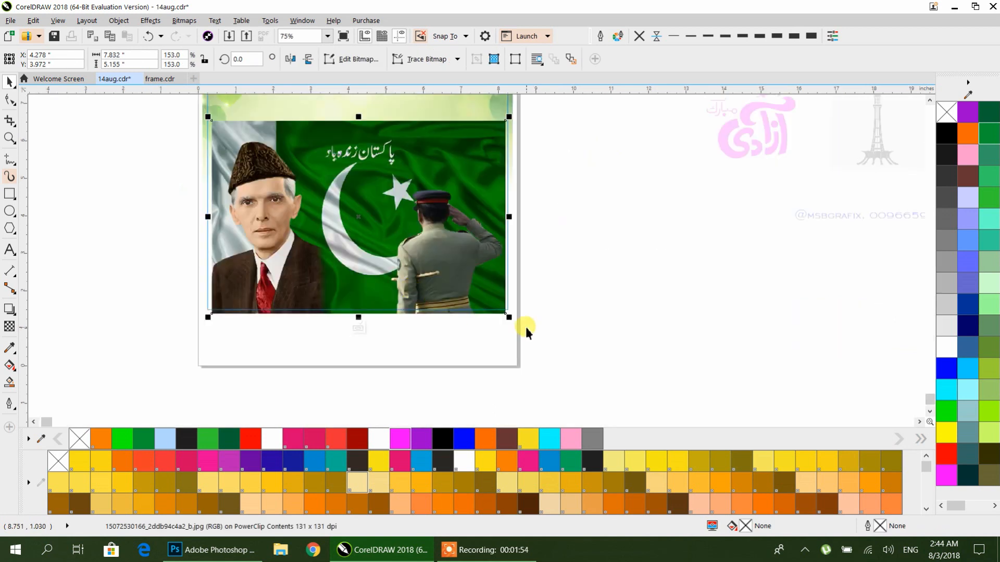
pyautogui.moveTo(509, 318); pyautogui.dragTo(517, 325)
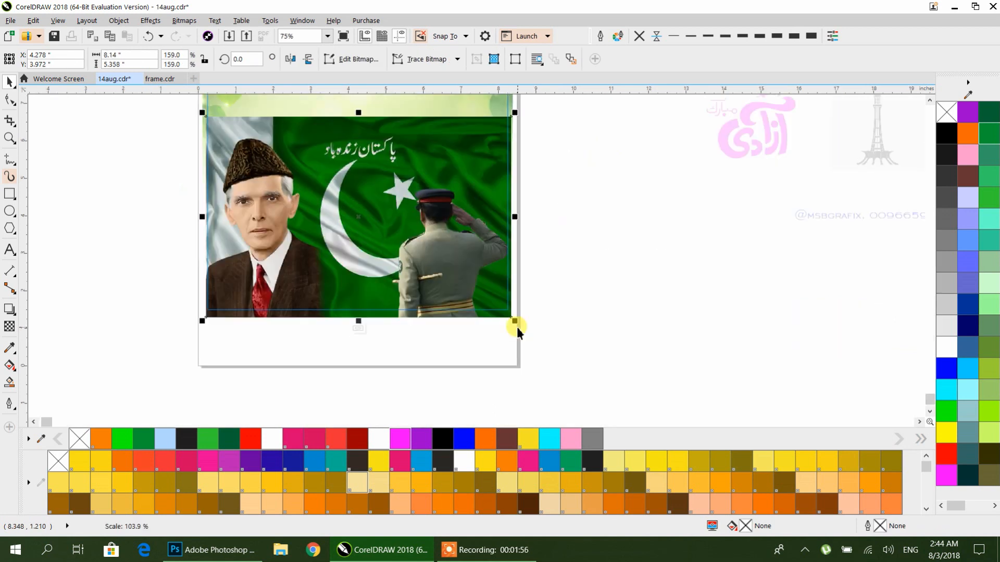
# Step: Nudge the flag image into position and finish editing the PowerClip
pyautogui.click(572, 314)
pyautogui.click(485, 289)
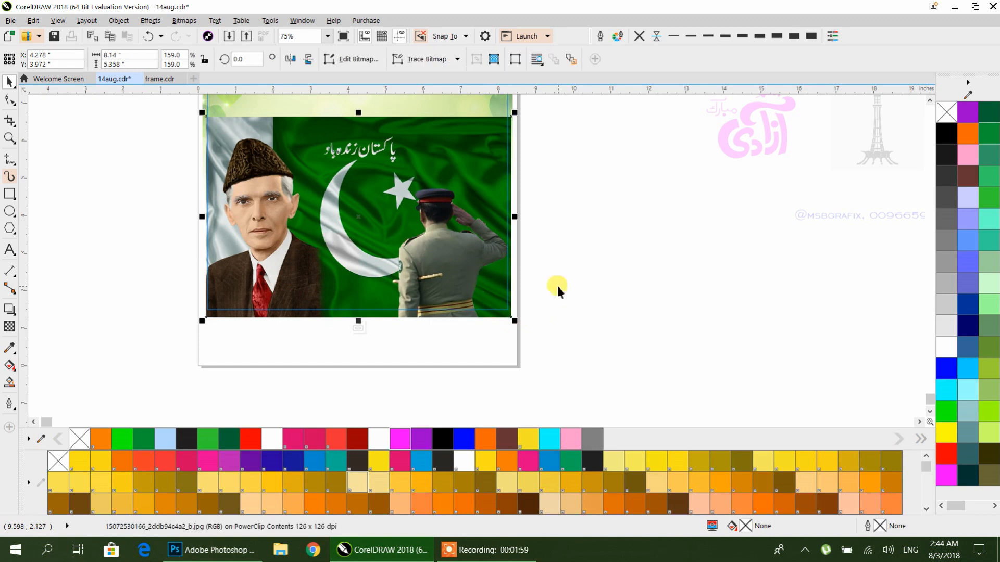
pyautogui.moveTo(498, 285); pyautogui.dragTo(497, 281)
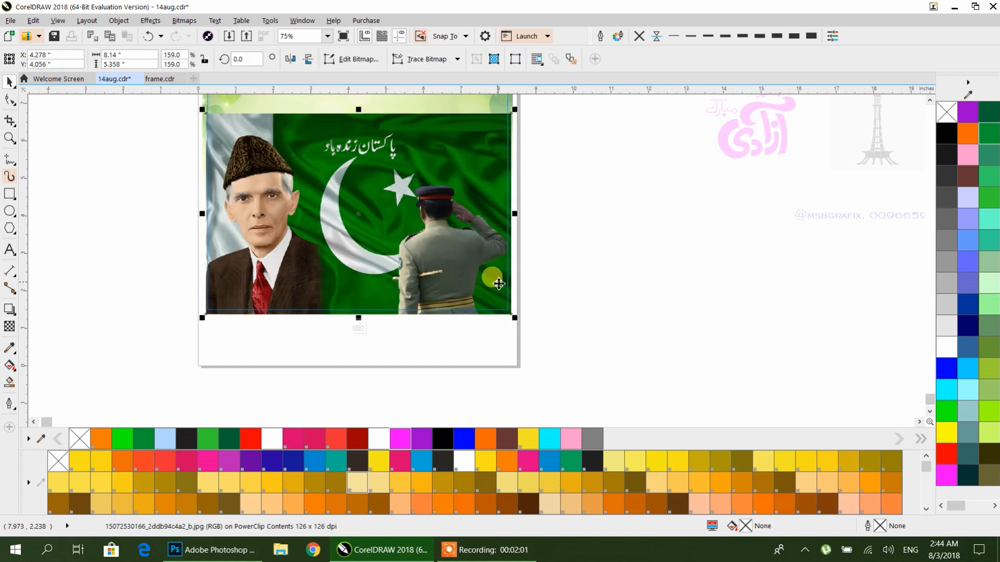
pyautogui.keyDown('ctrl'); pyautogui.click(584, 268); pyautogui.keyUp('ctrl')
pyautogui.moveTo(584, 269); pyautogui.dragTo(573, 331)
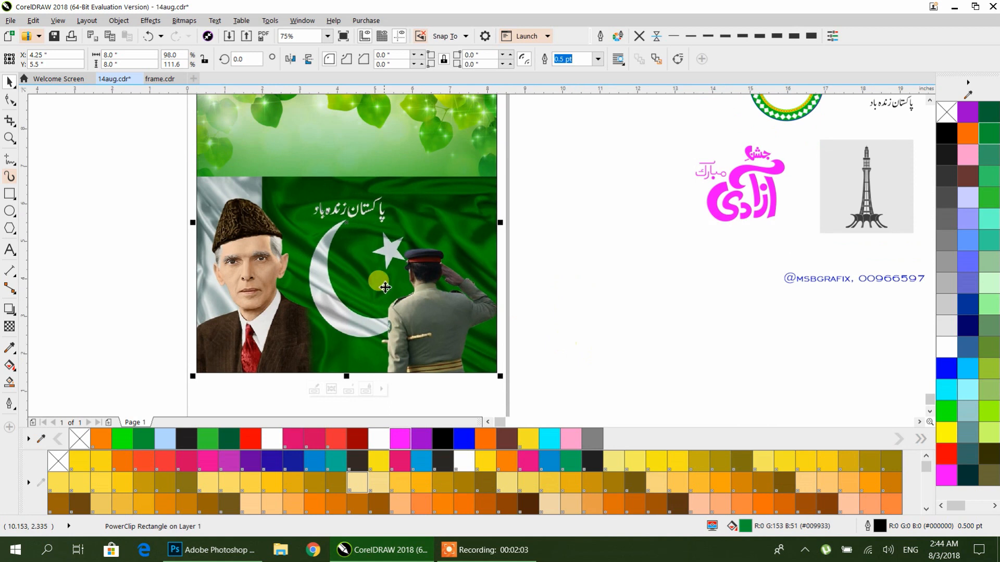
# Step: Apply a linear transparency to the flag image so its top blends into the leaves background
pyautogui.doubleClick(385, 287)
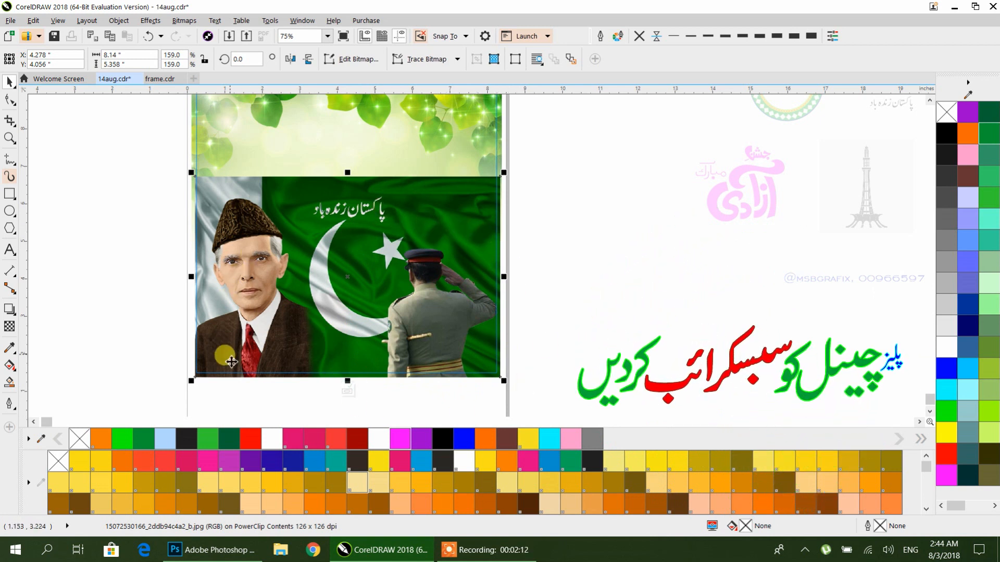
pyautogui.click(10, 327)
pyautogui.moveTo(427, 197); pyautogui.dragTo(423, 194)
pyautogui.moveTo(423, 328); pyautogui.dragTo(423, 251)
pyautogui.moveTo(421, 193); pyautogui.dragTo(423, 262)
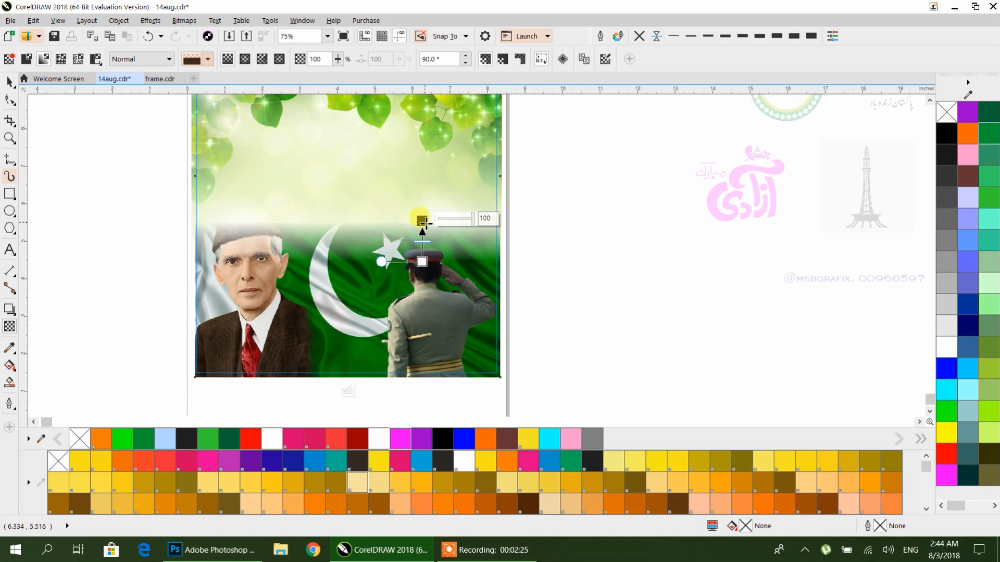
pyautogui.moveTo(423, 222); pyautogui.dragTo(425, 217)
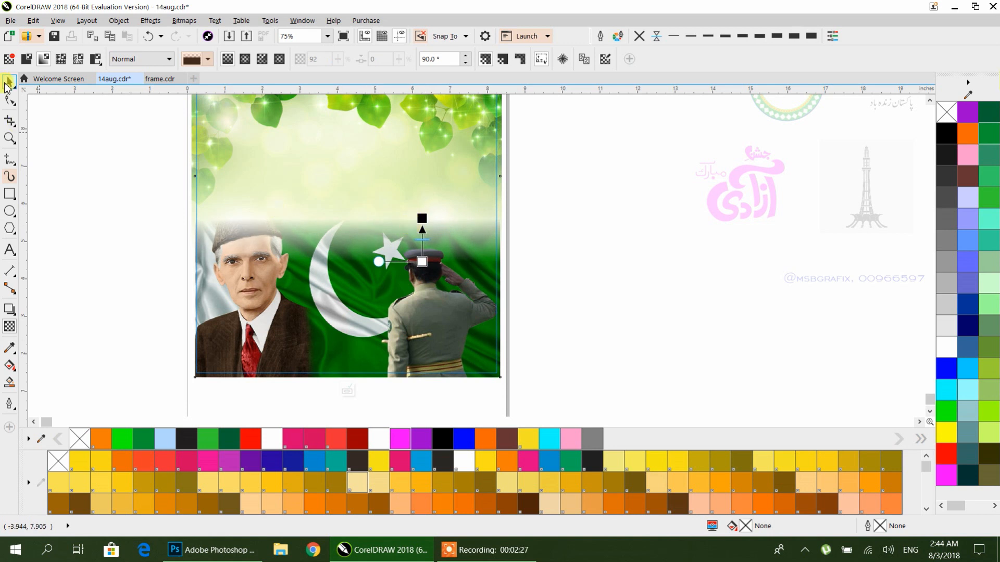
pyautogui.click(7, 84)
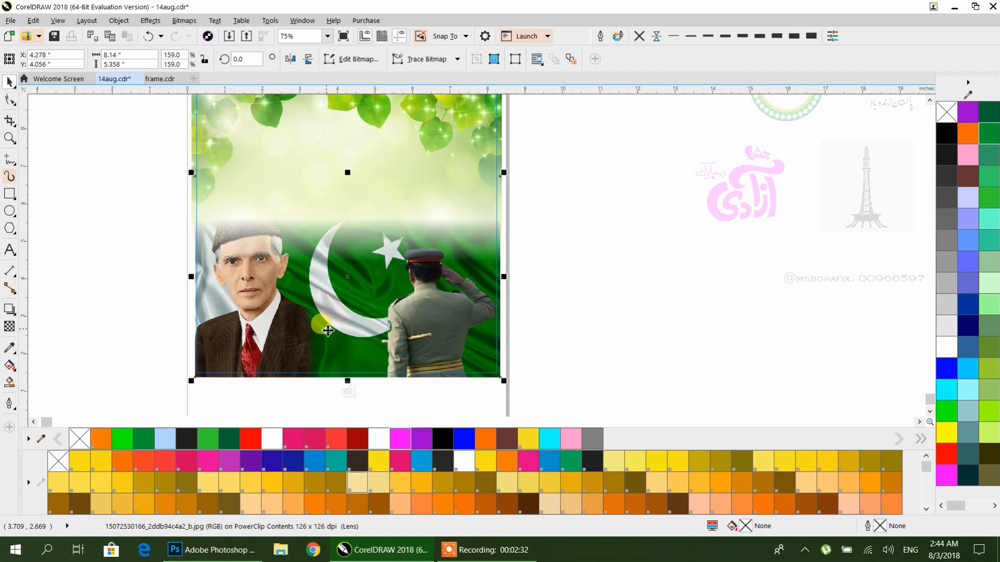
# Step: Convert the flag image inside the PowerClip to a 300 dpi bitmap
pyautogui.click(9, 328)
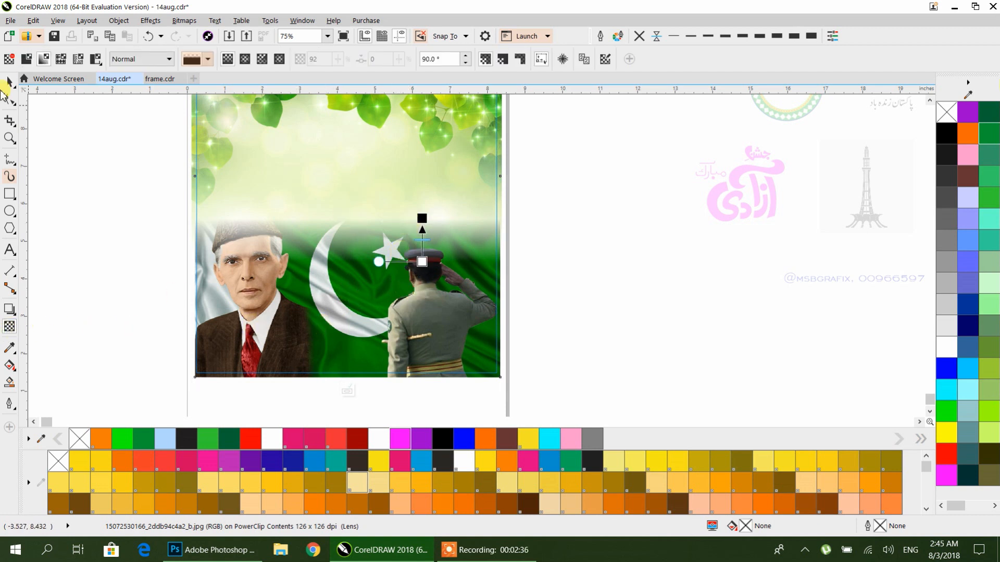
pyautogui.click(10, 82)
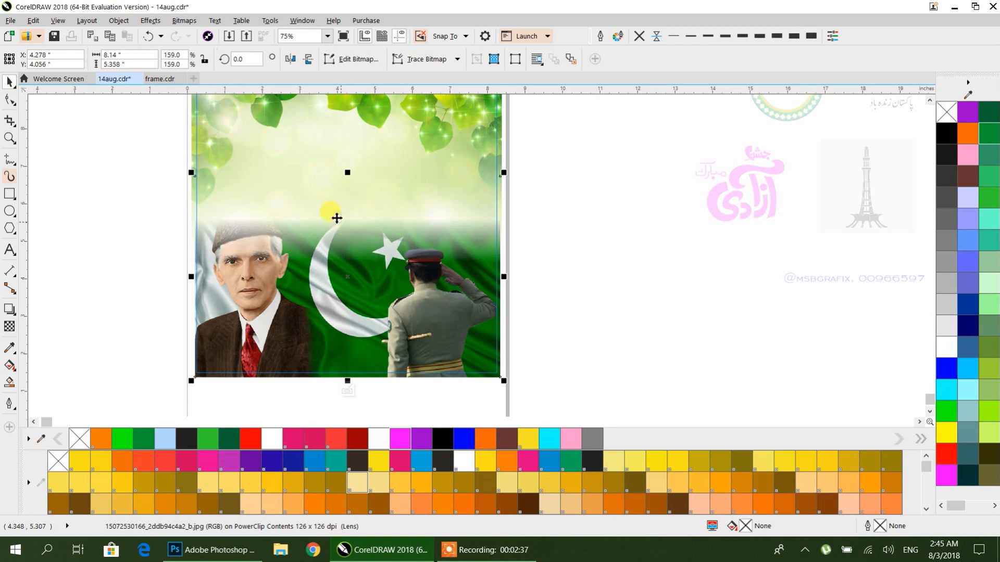
pyautogui.click(184, 22)
pyautogui.click(204, 36)
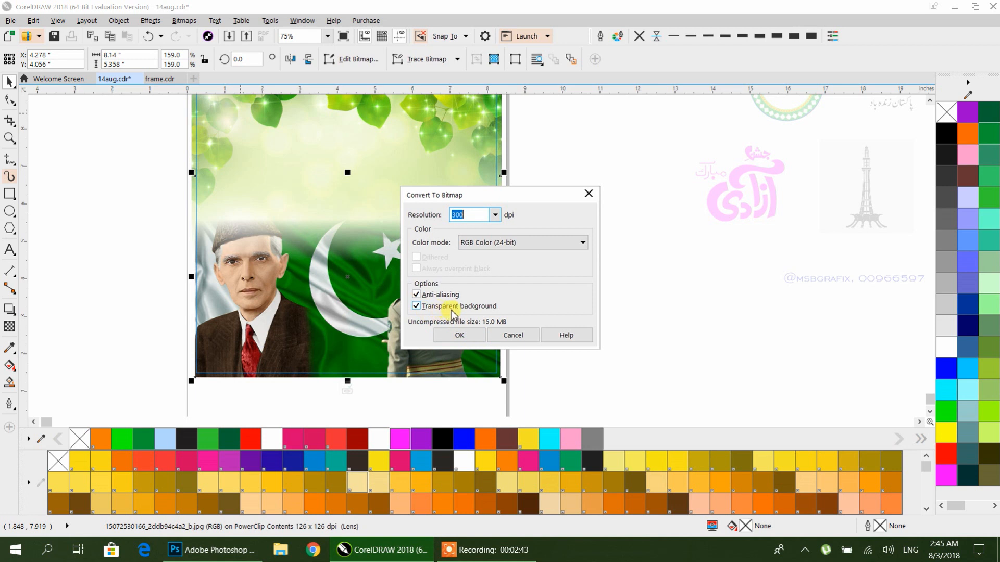
pyautogui.click(458, 335)
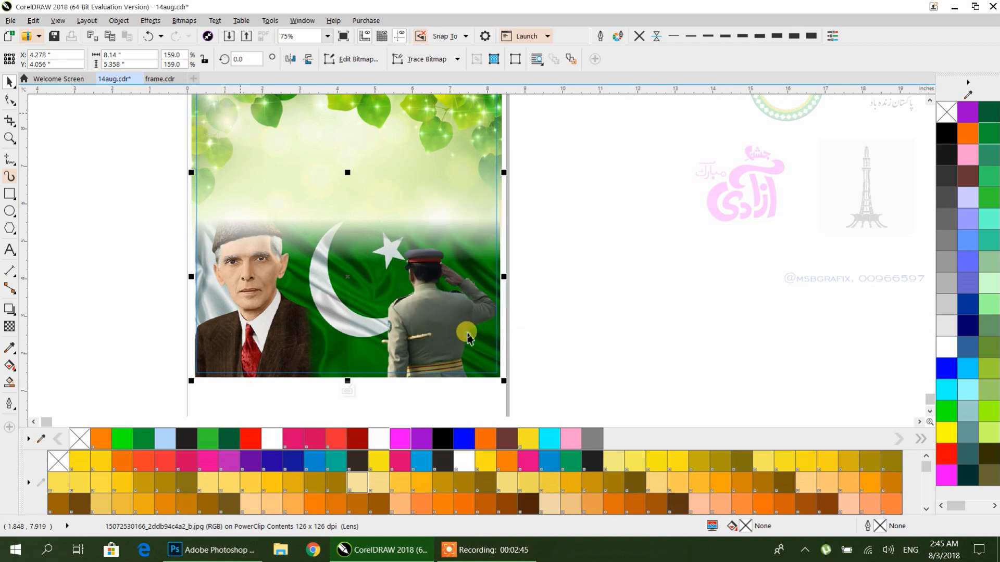
# Step: Apply a right-to-left linear transparency to the flag image so its left side fades out
pyautogui.click(10, 326)
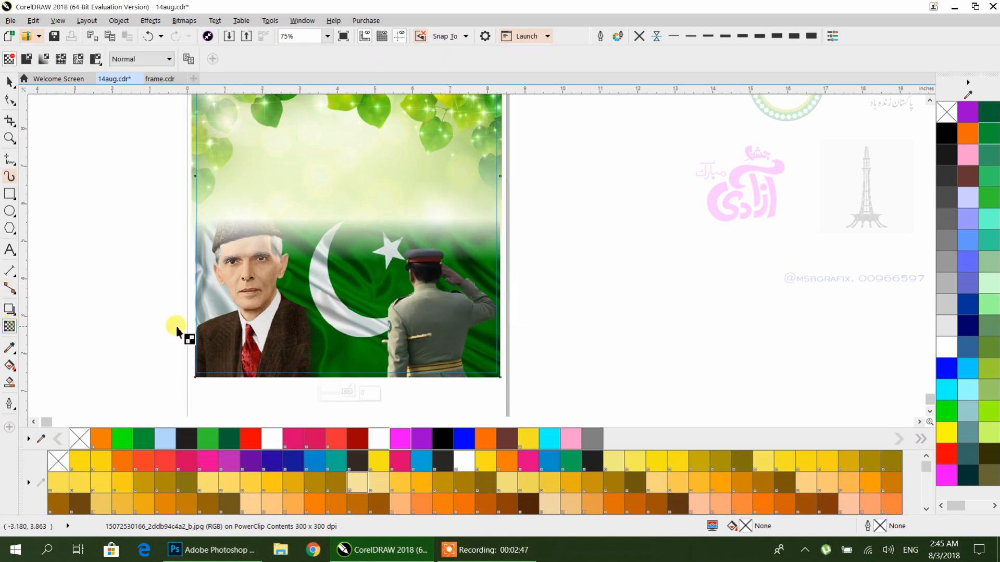
pyautogui.moveTo(465, 317); pyautogui.dragTo(290, 315)
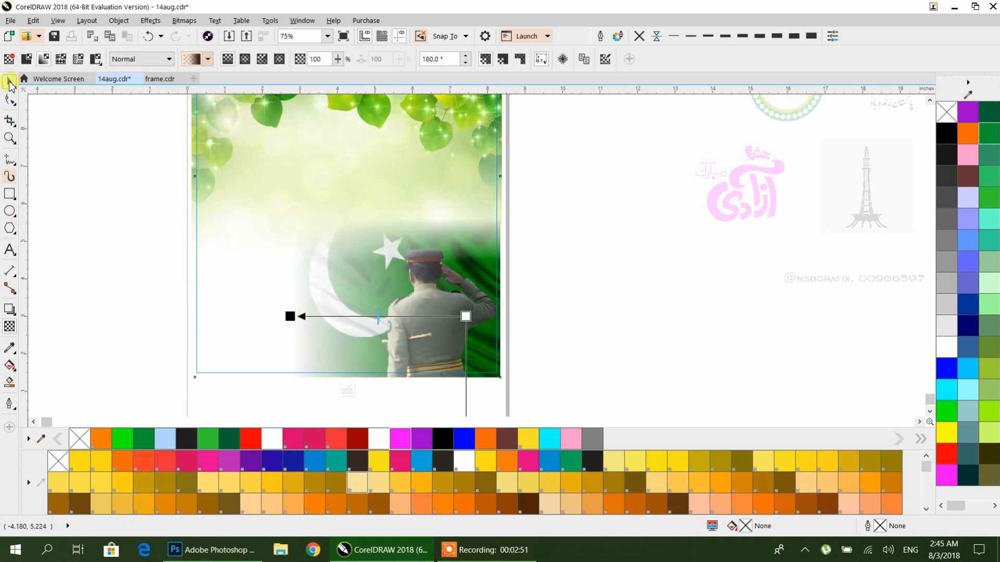
pyautogui.click(9, 82)
pyautogui.click(572, 251)
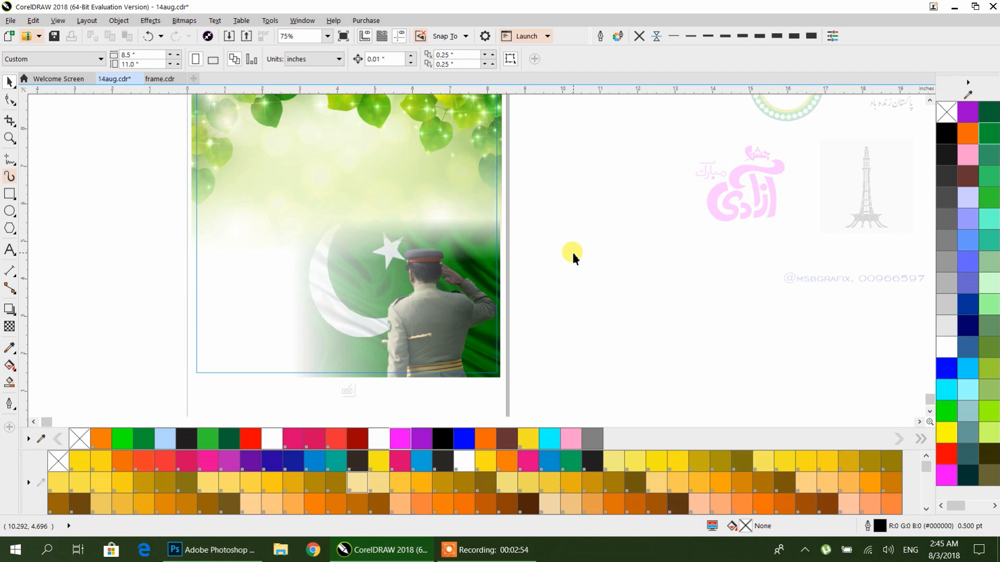
pyautogui.hotkey('ctrl', 'z')
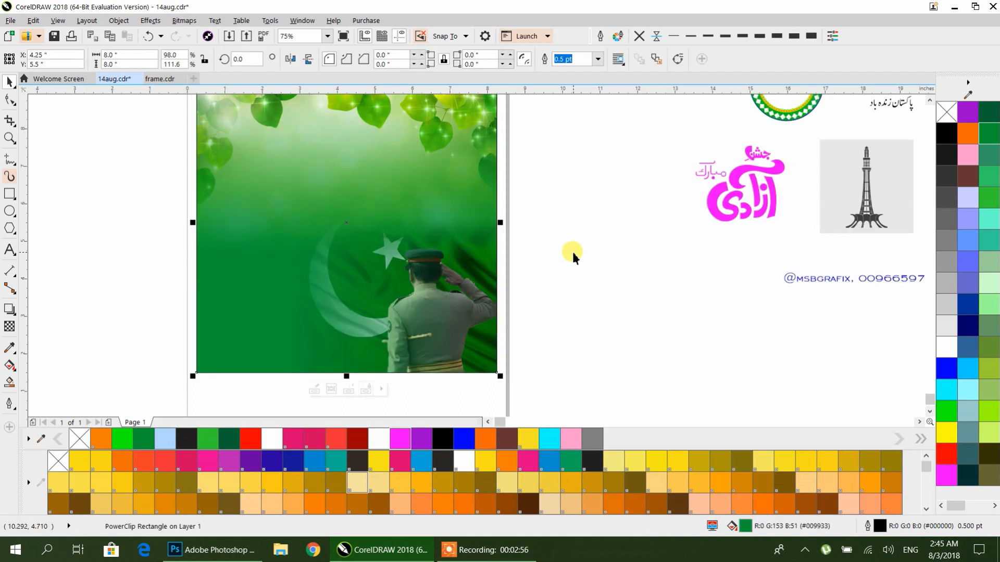
# Step: Move the waving flag-on-pole image onto the poster above the saluting soldier
pyautogui.scroll(-1, 566, 249)
pyautogui.moveTo(566, 249); pyautogui.dragTo(518, 272)
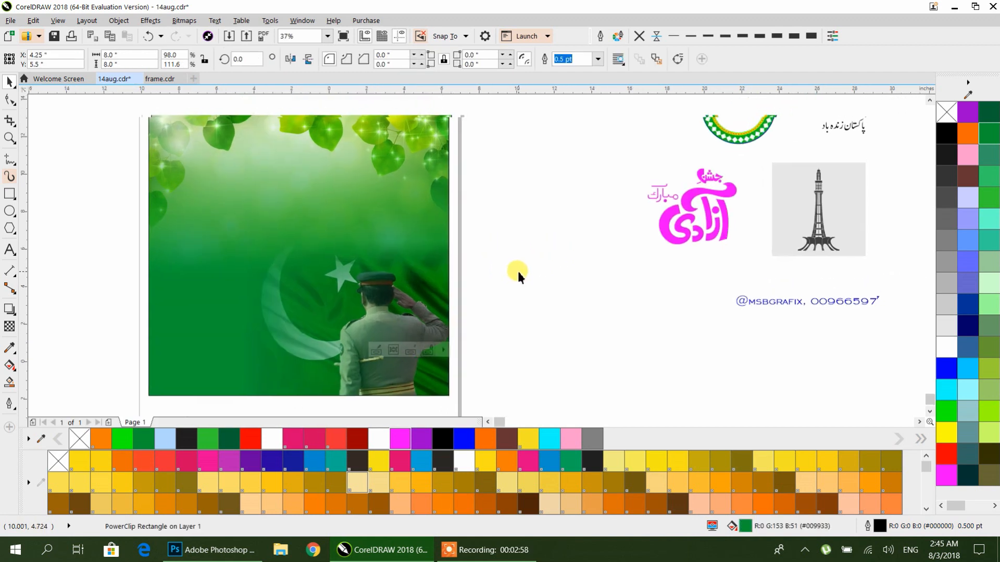
pyautogui.scroll(-1, 523, 268)
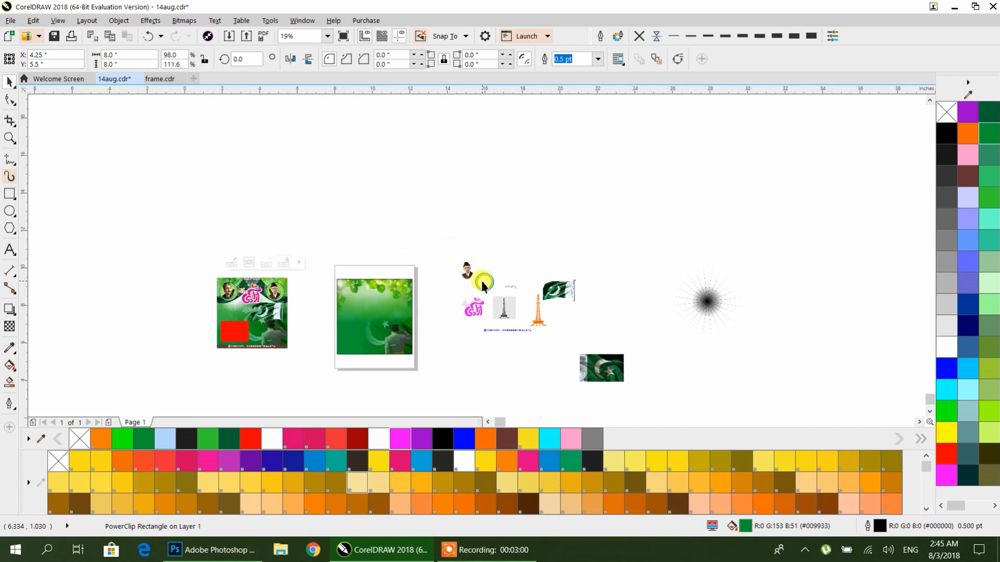
pyautogui.scroll(1, 483, 285)
pyautogui.moveTo(384, 323); pyautogui.dragTo(423, 263)
pyautogui.click(702, 248)
pyautogui.moveTo(702, 248); pyautogui.dragTo(359, 306)
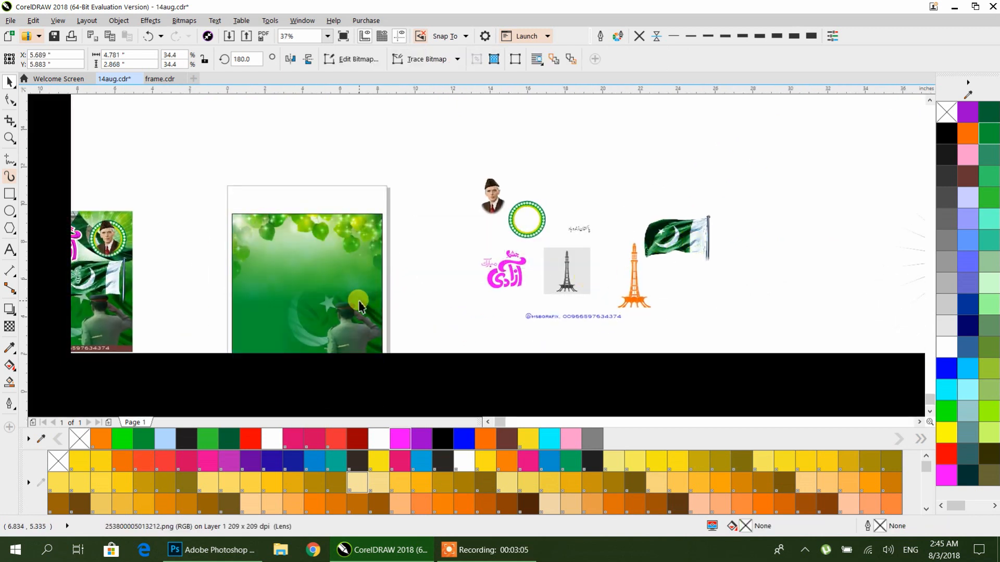
pyautogui.scroll(2, 359, 306)
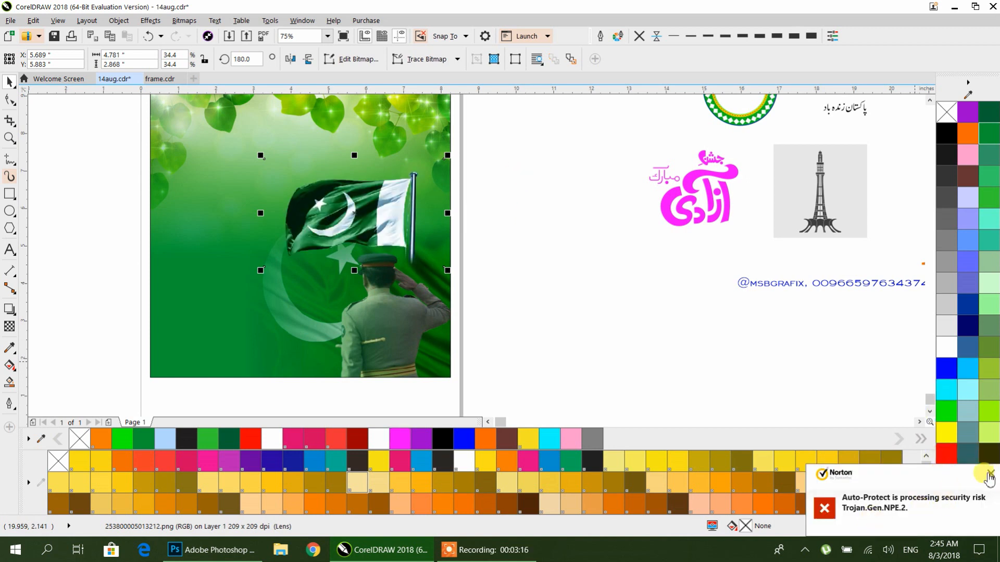
# Step: Nudge the flag-on-pole image toward the poster's right edge and trim its lower right corner with the Shape tool
pyautogui.click(989, 474)
pyautogui.moveTo(395, 215)
pyautogui.mouseDown()
pyautogui.moveTo(404, 206)
pyautogui.moveTo(397, 226)
pyautogui.mouseUp()
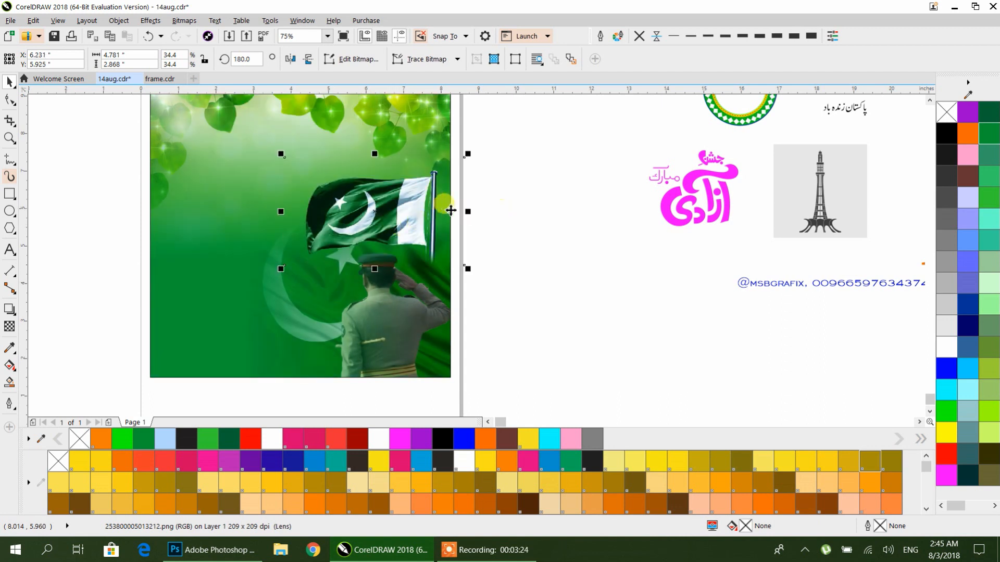
pyautogui.click(7, 100)
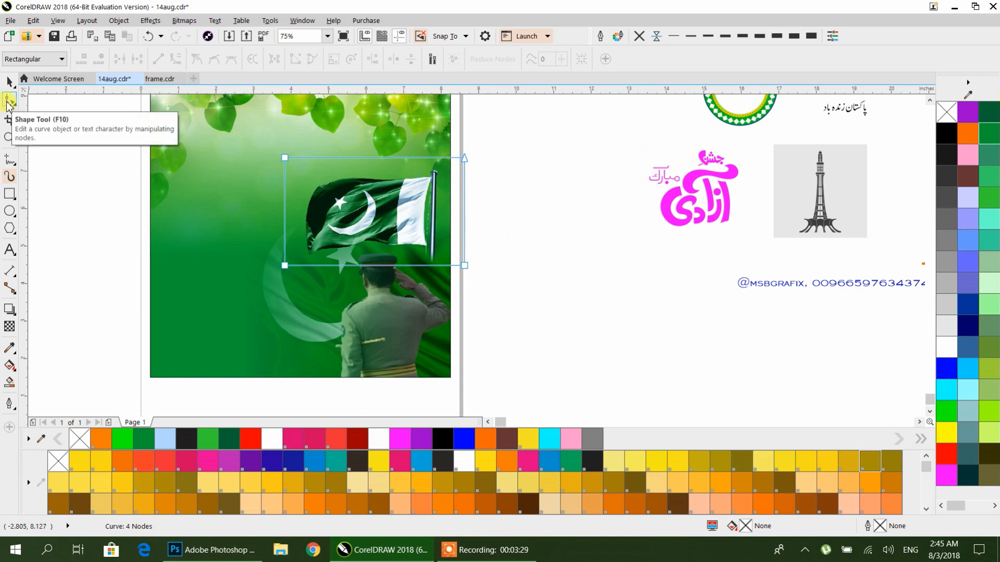
pyautogui.moveTo(458, 244); pyautogui.dragTo(443, 265)
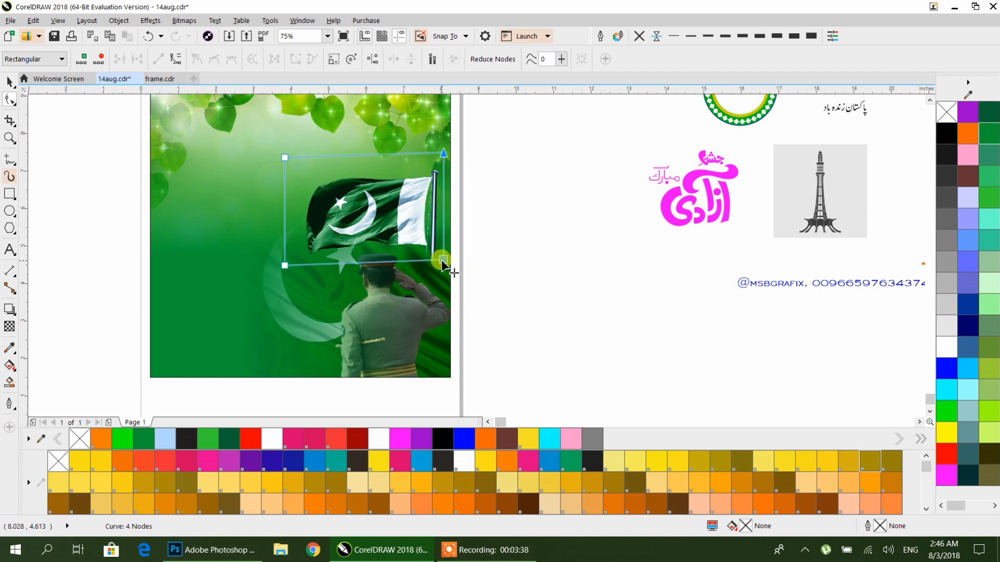
pyautogui.click(10, 82)
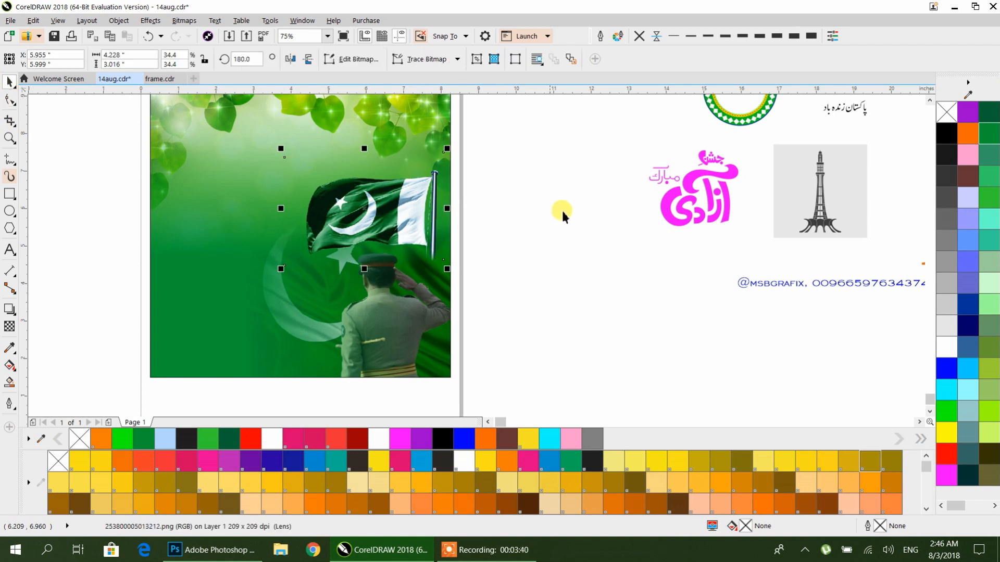
pyautogui.click(562, 211)
# Step: Draw a circle about 2.9 inches wide on empty canvas beside the poster
pyautogui.scroll(-2, 446, 209)
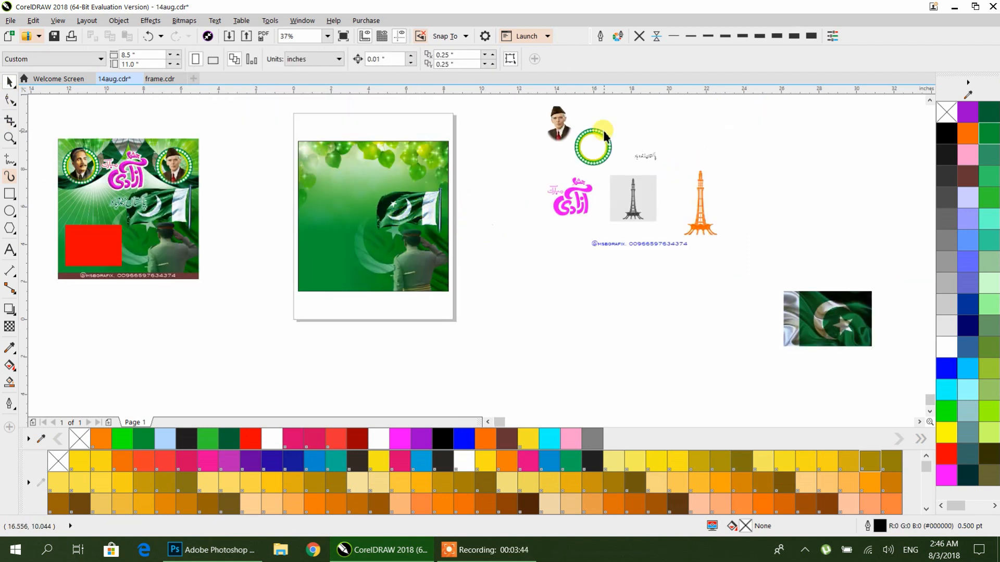
pyautogui.click(614, 142)
pyautogui.scroll(2, 612, 141)
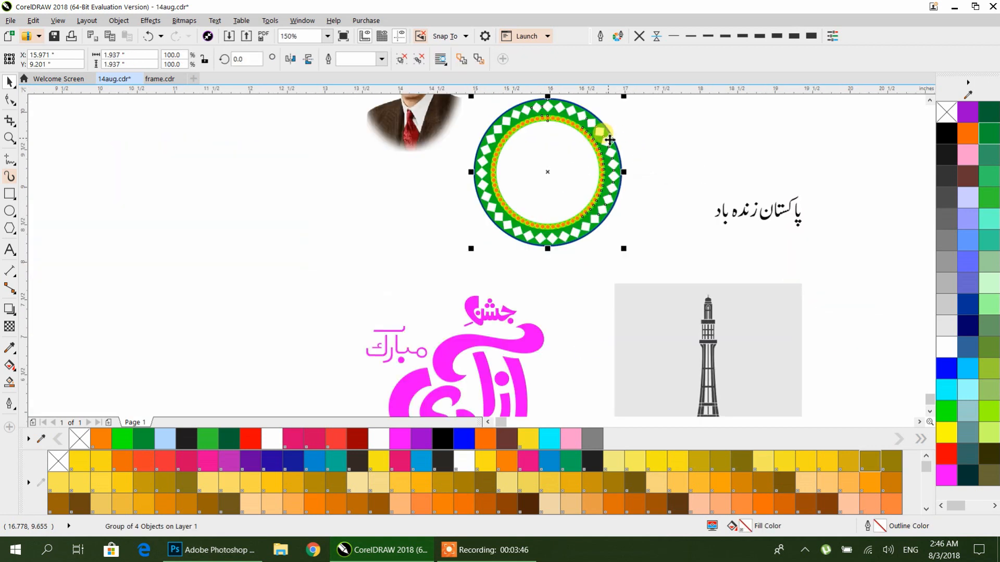
pyautogui.scroll(-4, 609, 139)
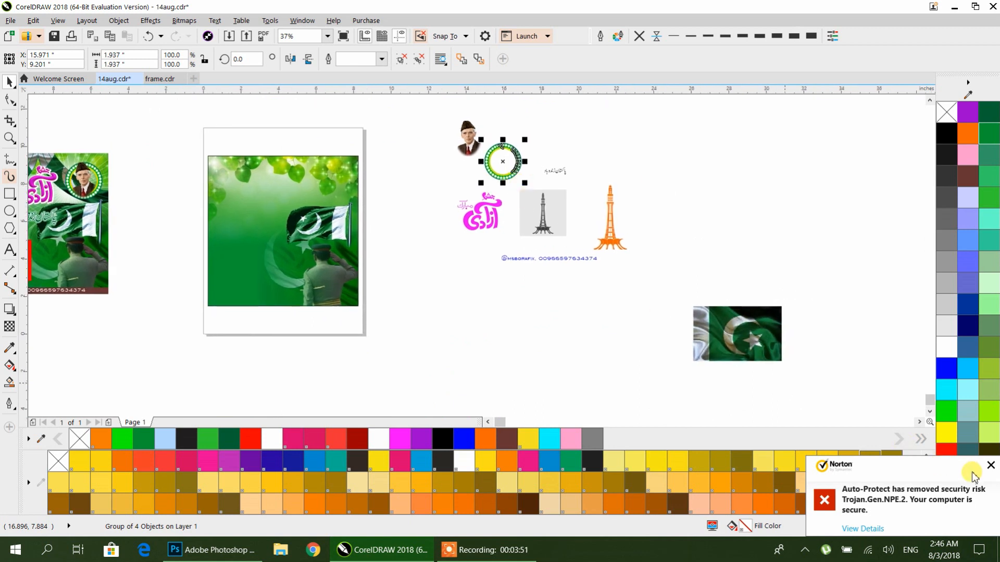
pyautogui.click(990, 466)
pyautogui.moveTo(566, 222); pyautogui.dragTo(347, 272)
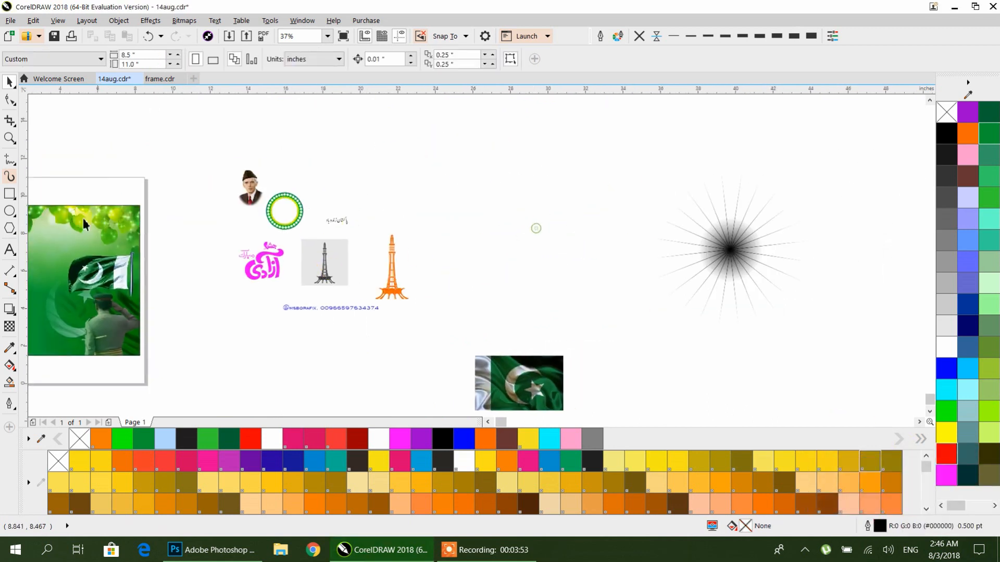
pyautogui.click(9, 211)
pyautogui.moveTo(514, 146); pyautogui.dragTo(569, 170)
pyautogui.scroll(4, 569, 170)
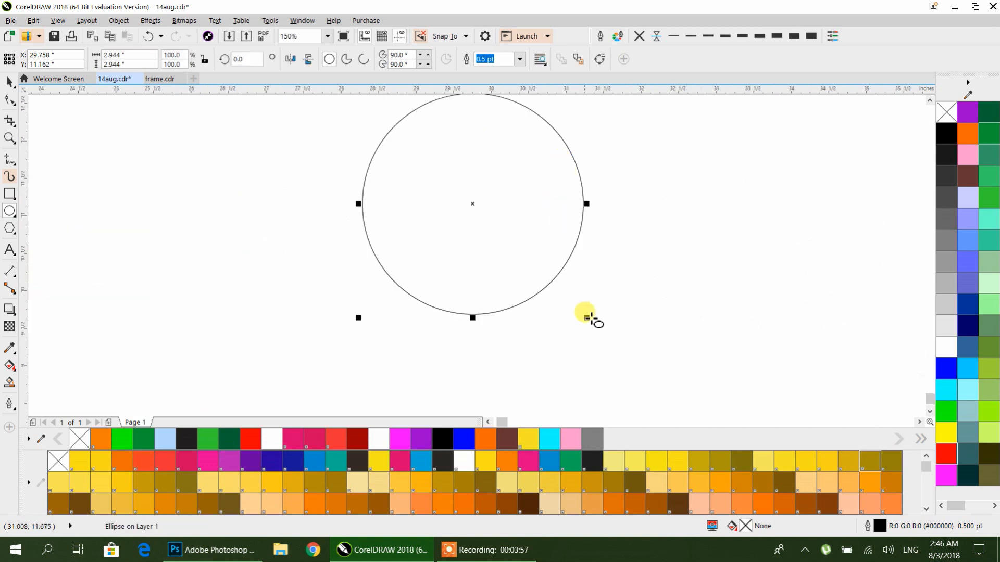
# Step: Create a smaller concentric copy of the circle scaled to about 73%
pyautogui.click(10, 82)
pyautogui.moveTo(587, 320); pyautogui.dragTo(652, 252)
pyautogui.click(564, 328)
pyautogui.scroll(-2, 554, 311)
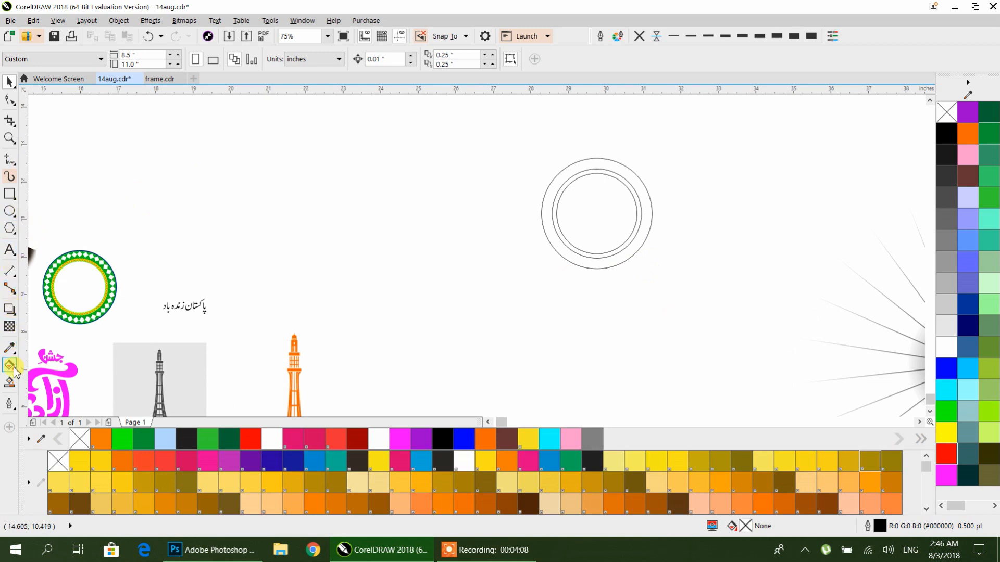
# Step: Smart Fill the band between the two circles to make a ring shape
pyautogui.click(10, 386)
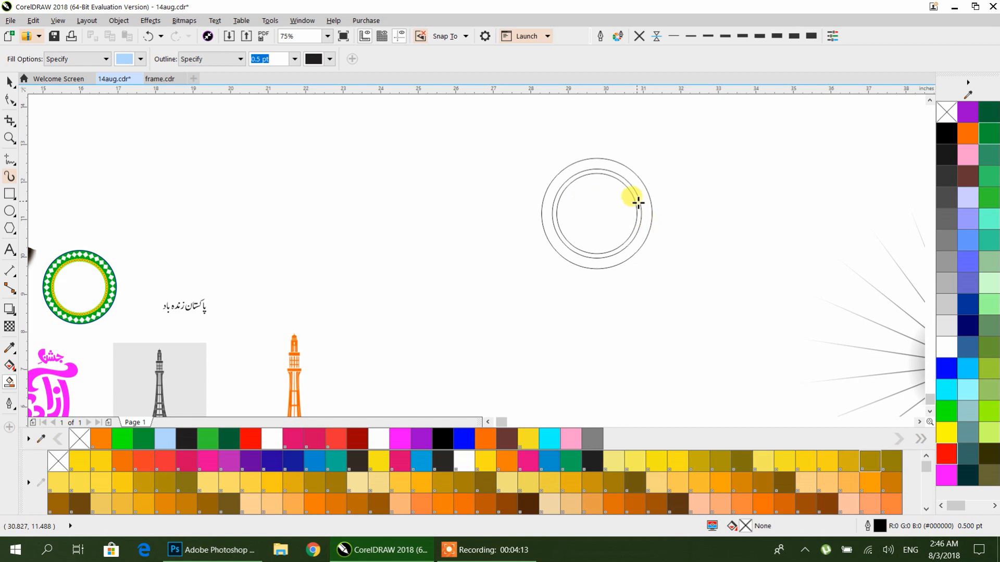
pyautogui.click(638, 202)
pyautogui.click(9, 81)
# Step: Move the filled ring aside and centre-align it with the remaining inner circle
pyautogui.click(570, 222)
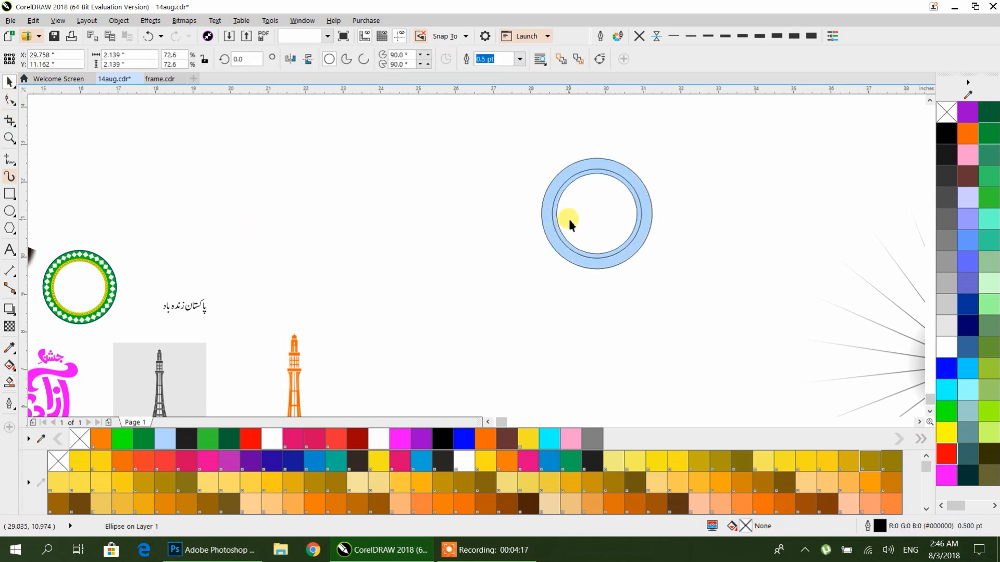
pyautogui.click(587, 203)
pyautogui.click(597, 162)
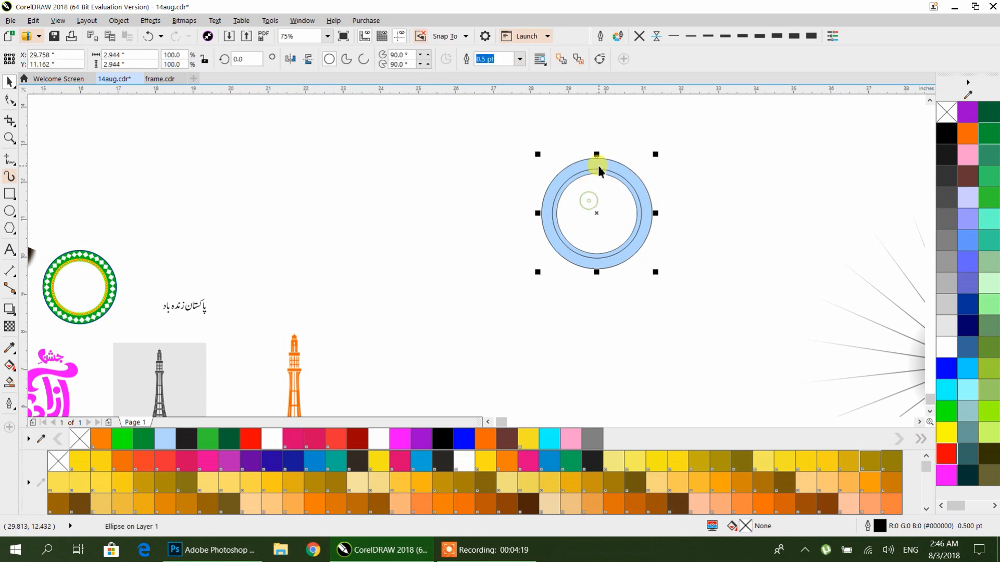
pyautogui.click(599, 197)
pyautogui.moveTo(492, 307); pyautogui.dragTo(491, 306)
pyautogui.click(574, 320)
pyautogui.moveTo(646, 221); pyautogui.dragTo(454, 258)
pyautogui.moveTo(572, 248); pyautogui.dragTo(502, 270)
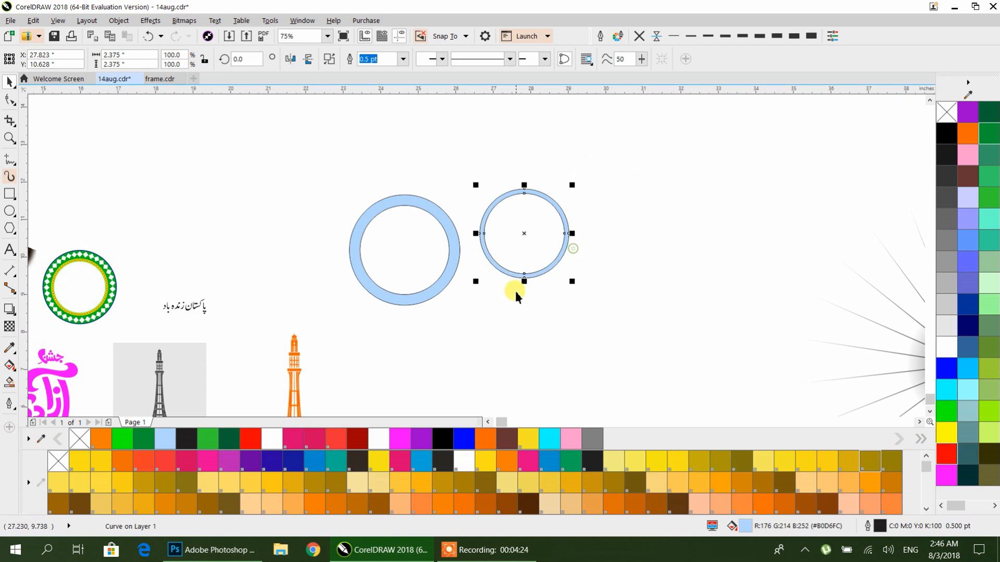
pyautogui.moveTo(314, 133); pyautogui.dragTo(629, 348)
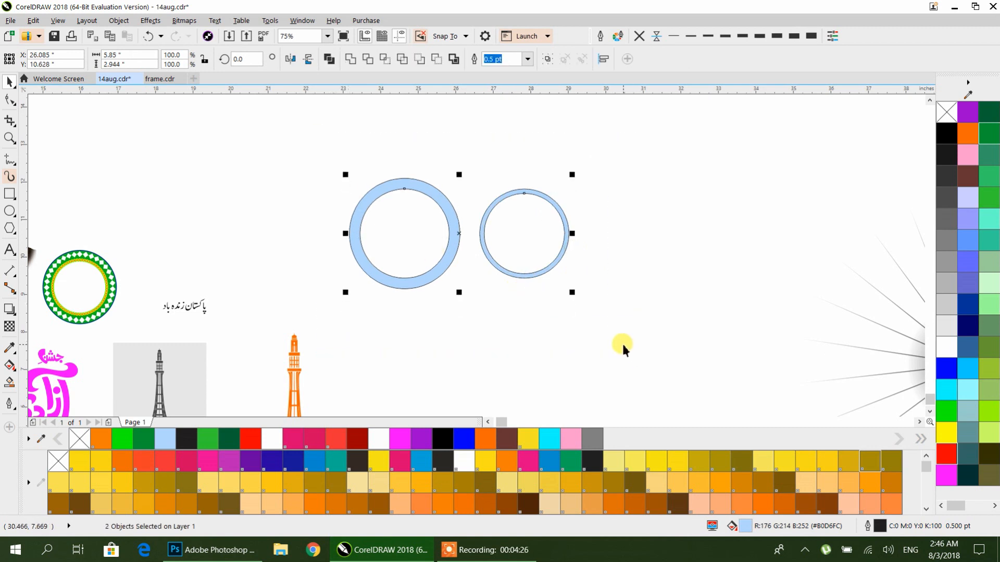
pyautogui.press('c')
pyautogui.click(621, 334)
# Step: Draw a small square near the ring and rotate it 45 degrees into a diamond
pyautogui.scroll(1, 529, 217)
pyautogui.click(9, 194)
pyautogui.moveTo(276, 191)
pyautogui.mouseDown()
pyautogui.moveTo(313, 243)
pyautogui.moveTo(262, 205)
pyautogui.mouseUp()
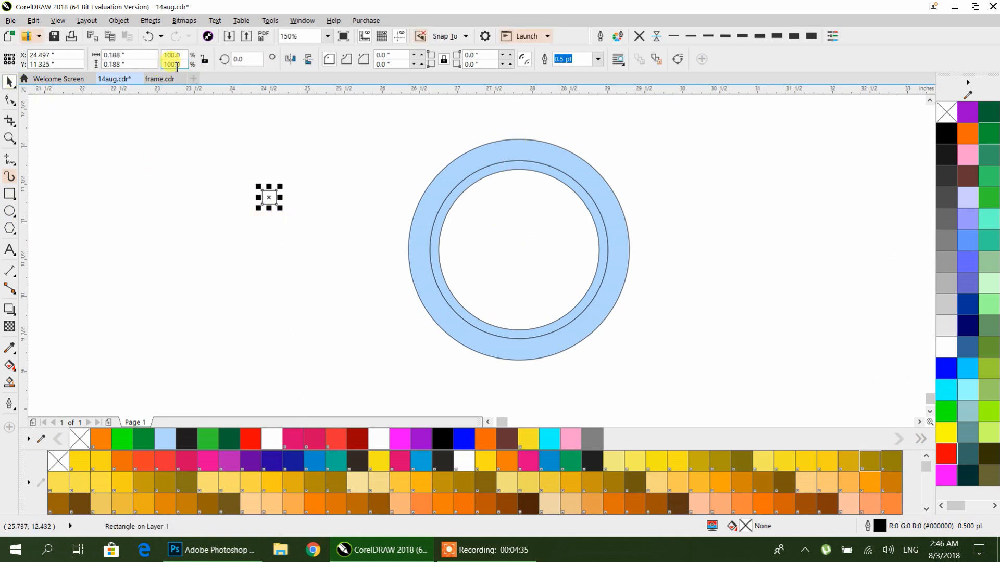
pyautogui.write('45')
pyautogui.press('Return')
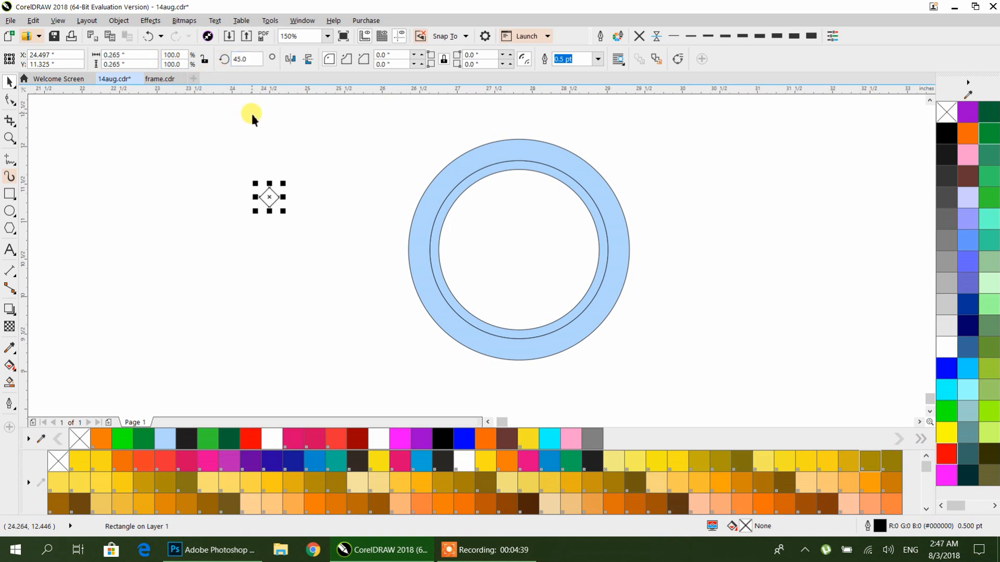
# Step: Add vertical and horizontal guidelines through the ring's centre and enable snapping to guidelines
pyautogui.click(268, 265)
pyautogui.moveTo(26, 172); pyautogui.dragTo(518, 139)
pyautogui.click(461, 36)
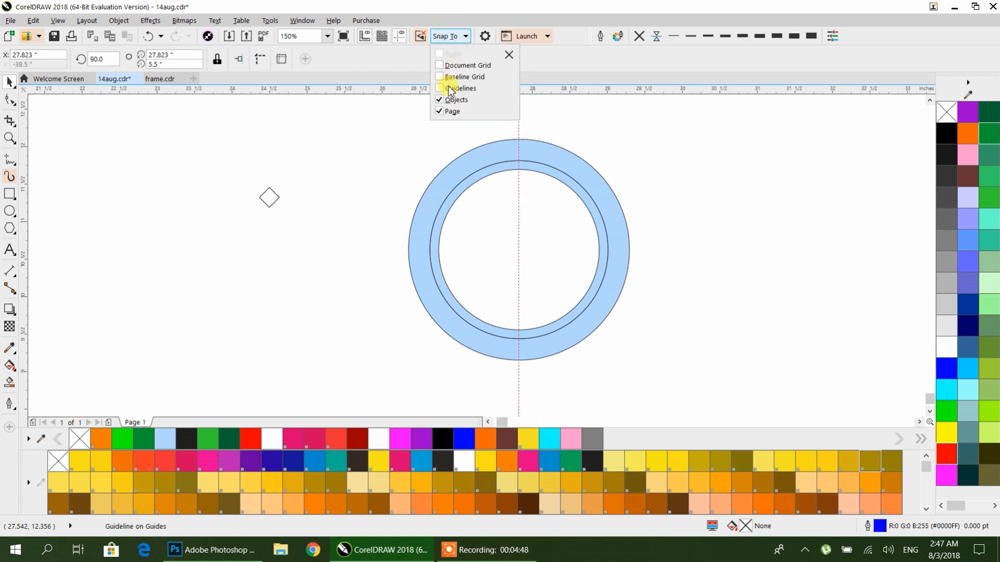
pyautogui.click(465, 90)
pyautogui.click(354, 155)
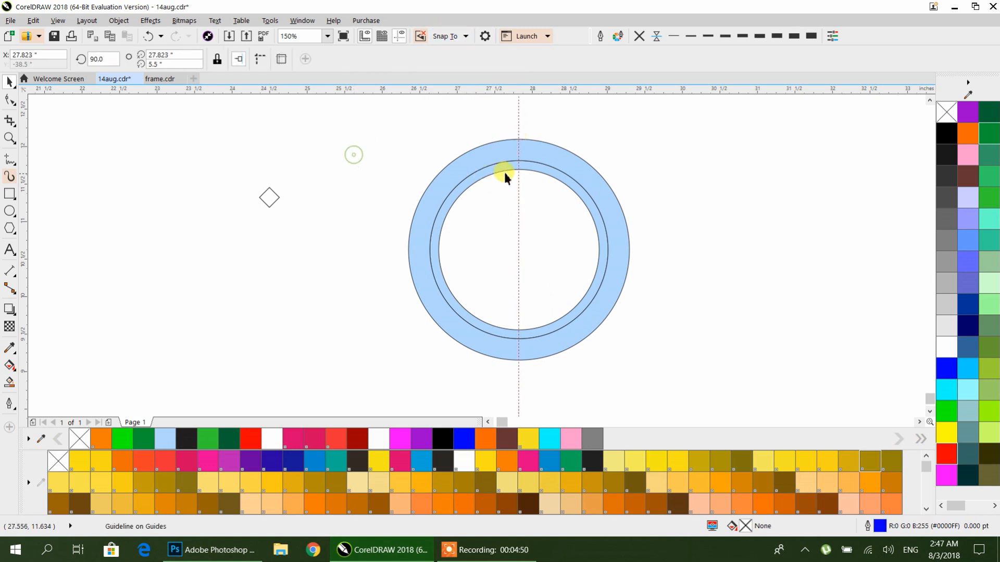
pyautogui.moveTo(515, 197); pyautogui.dragTo(519, 249)
pyautogui.moveTo(537, 91); pyautogui.dragTo(523, 203)
pyautogui.moveTo(518, 255); pyautogui.dragTo(518, 250)
pyautogui.click(333, 192)
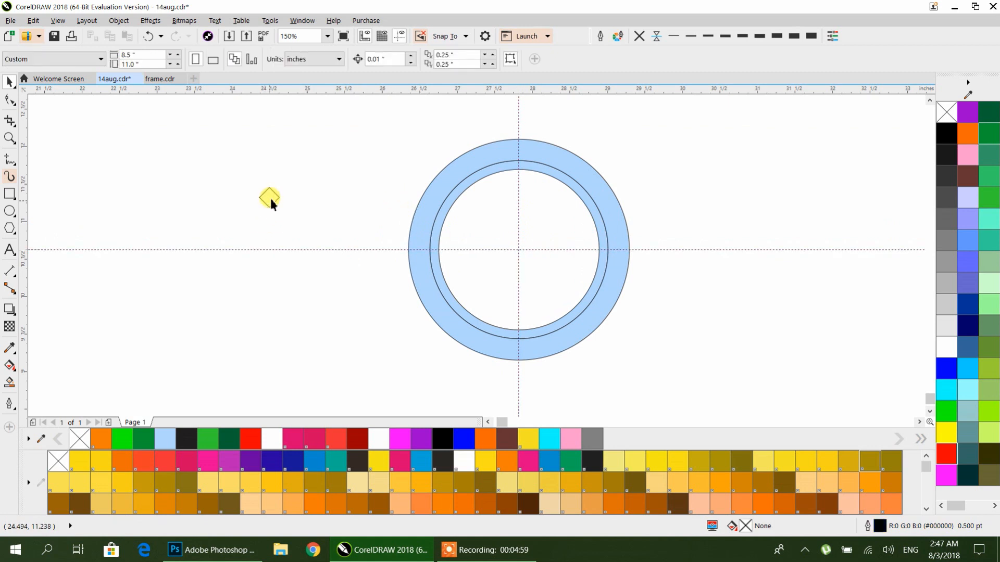
# Step: Fill the diamond grey and position it at the ring's top centre on the guideline, scaled to about 74%
pyautogui.click(270, 199)
pyautogui.click(947, 240)
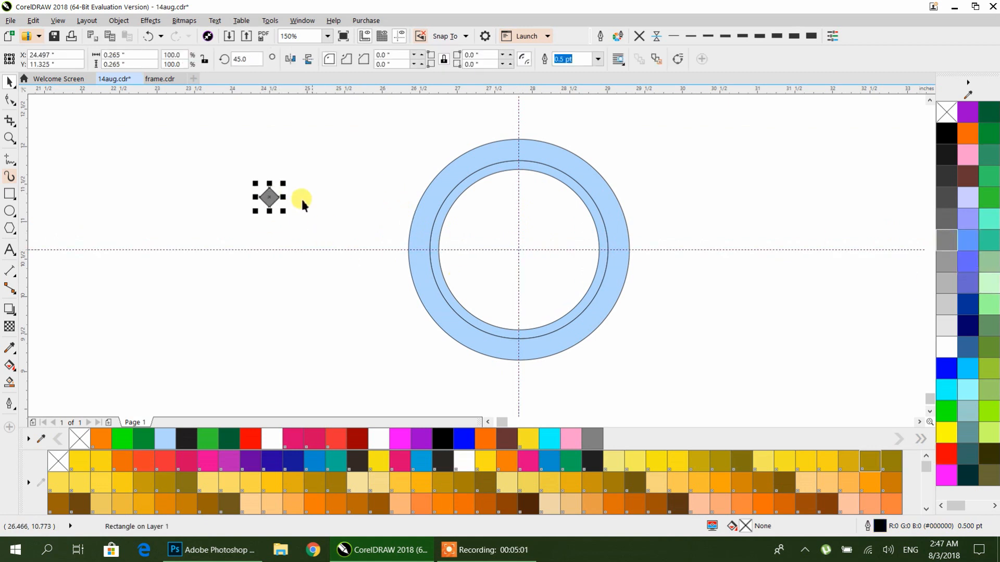
pyautogui.moveTo(269, 197); pyautogui.dragTo(520, 151)
pyautogui.scroll(4, 519, 150)
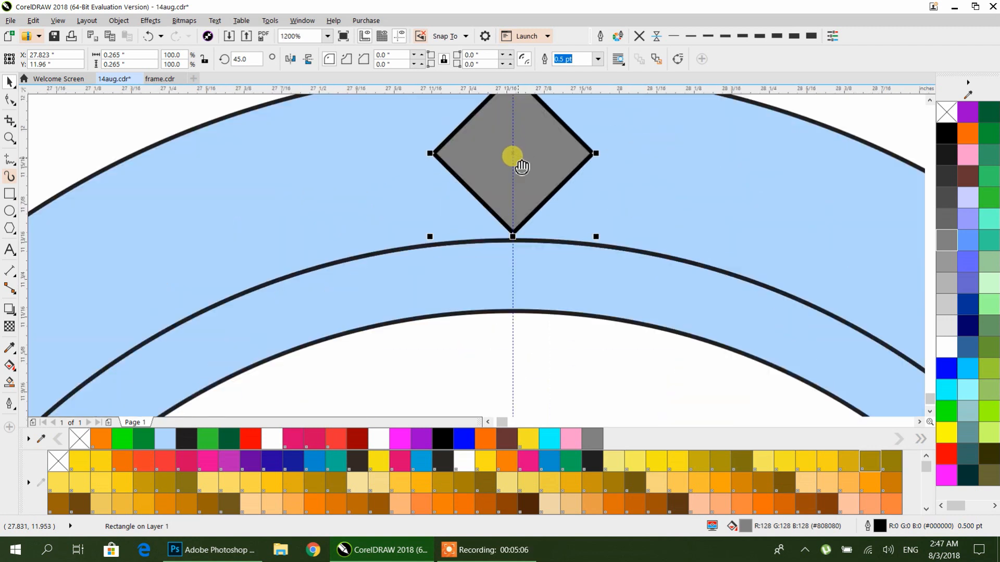
pyautogui.moveTo(547, 317); pyautogui.dragTo(526, 296)
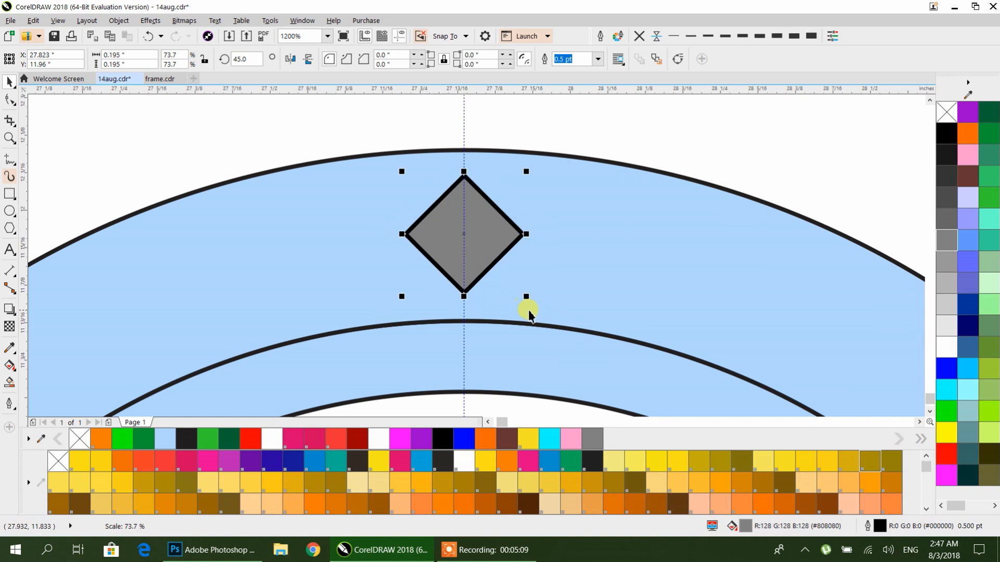
# Step: Make the diamond white with no outline, then rotate a copy about 15 degrees around the ring's centre
pyautogui.click(640, 40)
pyautogui.click(941, 343)
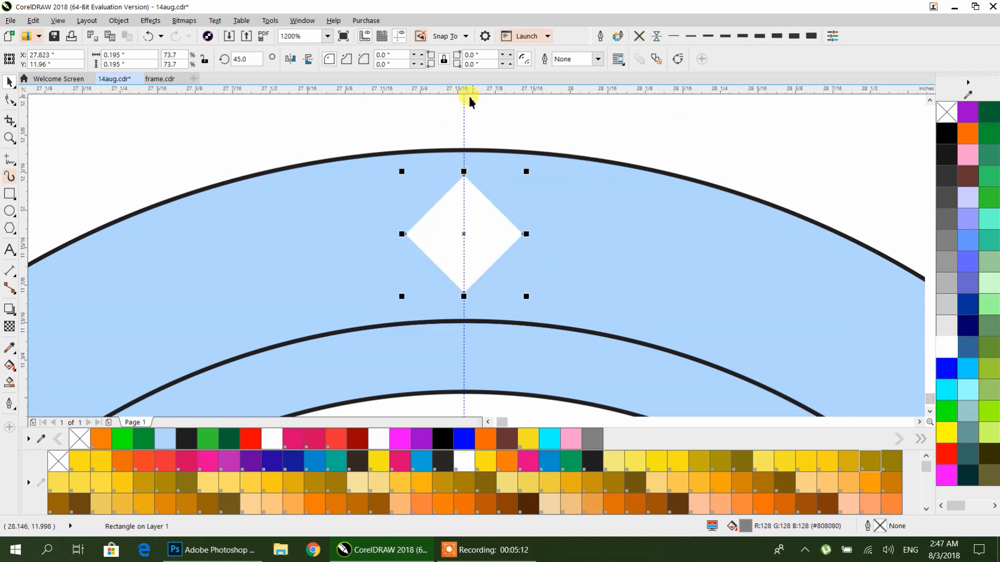
pyautogui.scroll(-3, 469, 100)
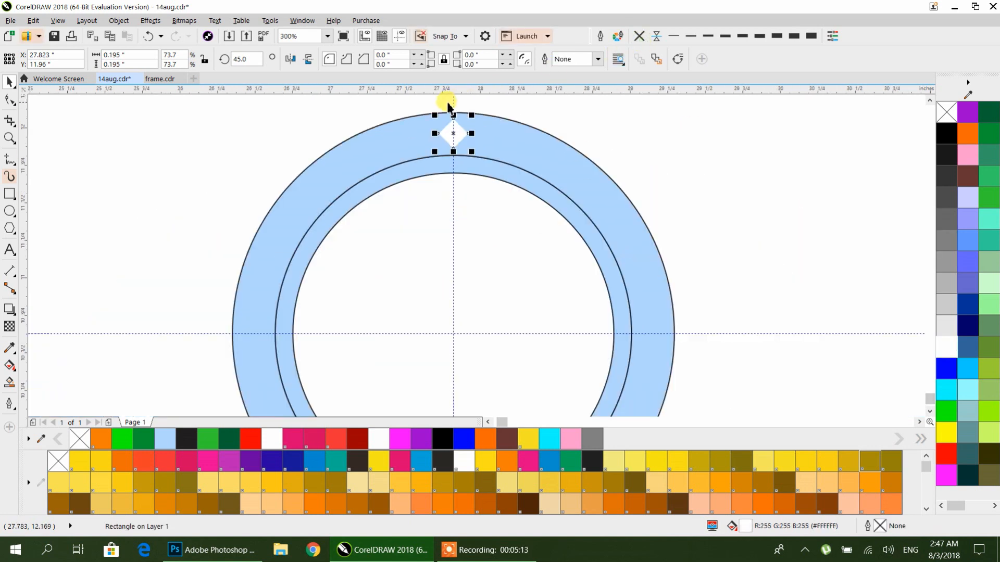
pyautogui.click(453, 133)
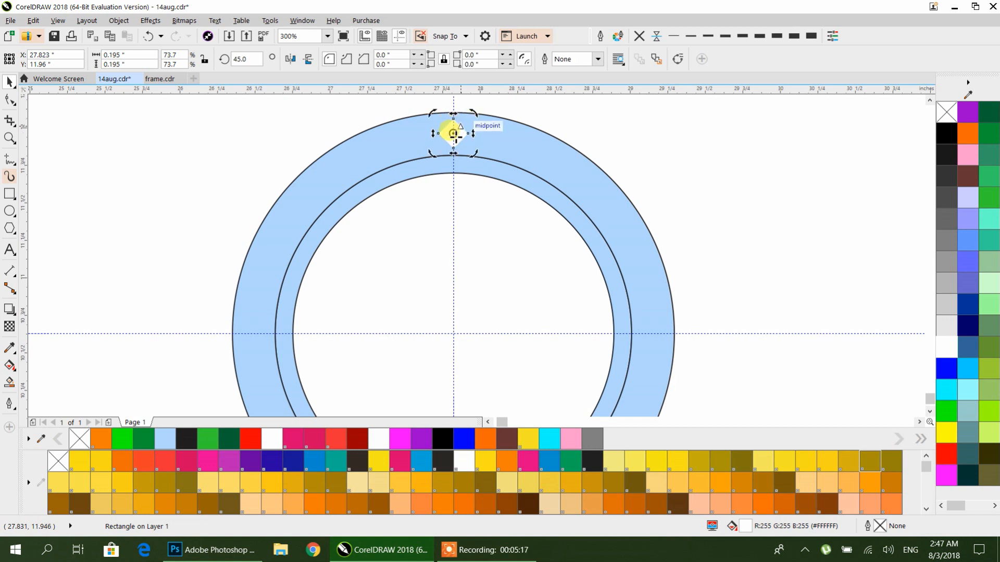
pyautogui.moveTo(455, 135)
pyautogui.mouseDown()
pyautogui.moveTo(456, 343)
pyautogui.moveTo(453, 333)
pyautogui.mouseUp()
pyautogui.moveTo(474, 114); pyautogui.dragTo(495, 124)
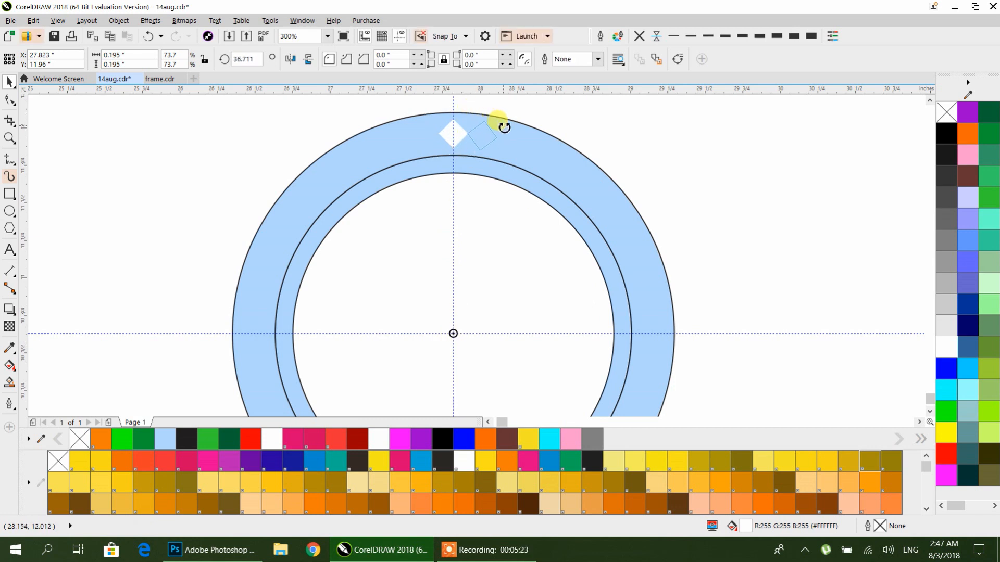
pyautogui.moveTo(501, 126); pyautogui.dragTo(503, 128)
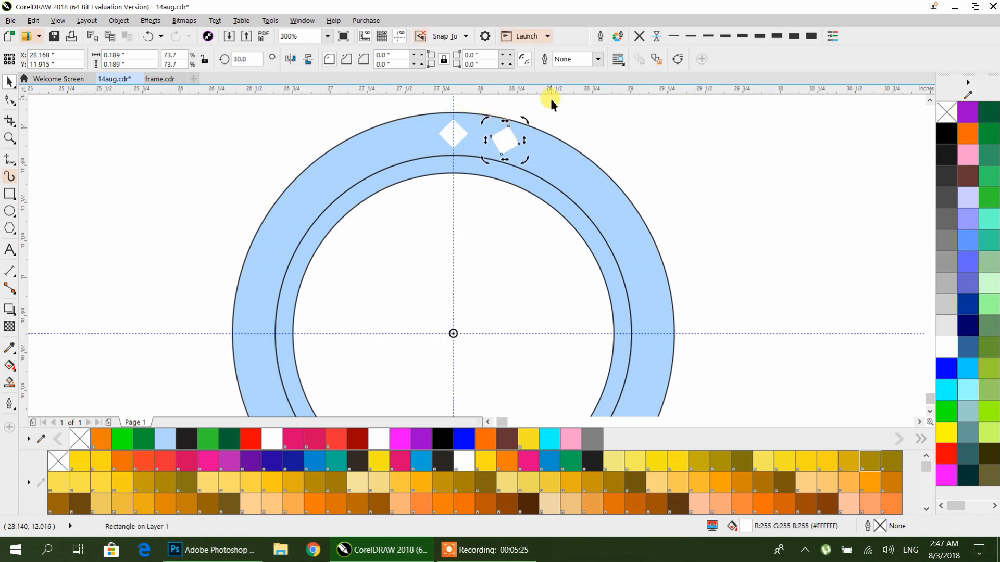
# Step: Repeat the rotated copy until diamonds run all the way around the ring
pyautogui.hotkey('ctrl', 'r')
pyautogui.hotkey('ctrl', 'r')
pyautogui.hotkey('ctrl', 'r')
pyautogui.hotkey('ctrl', 'r')
pyautogui.hotkey('ctrl', 'r')
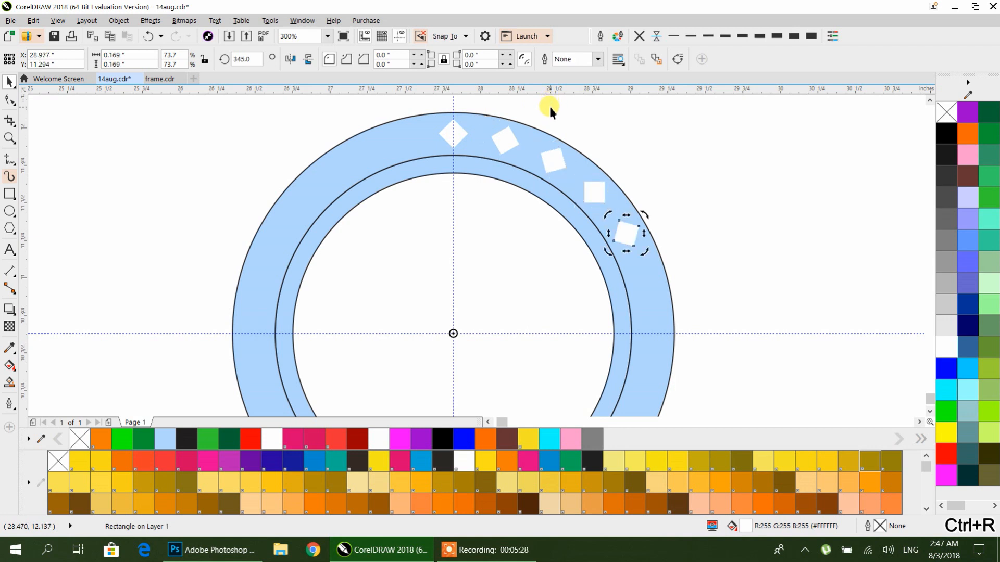
pyautogui.hotkey('ctrl', 'r')
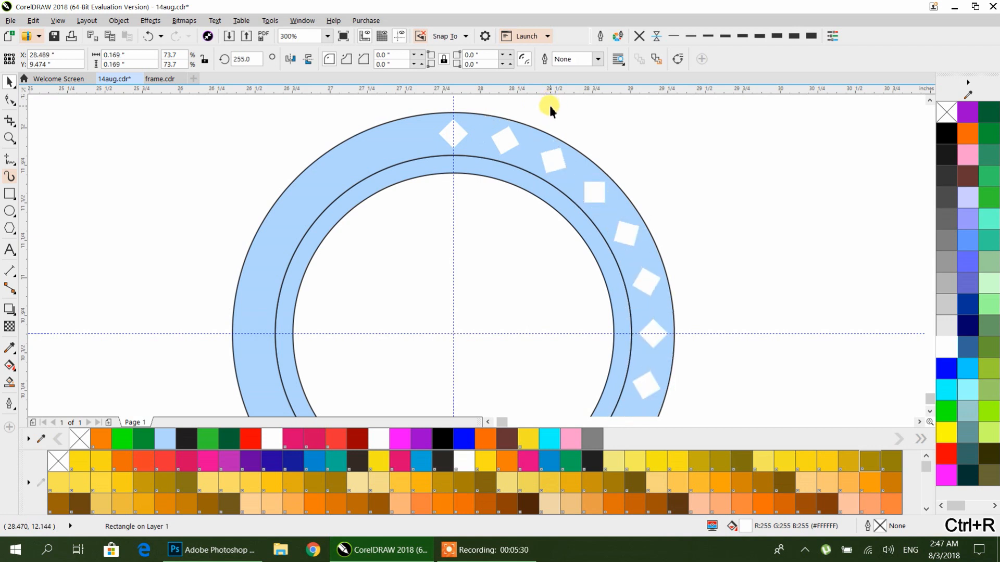
pyautogui.hotkey('ctrl', 'r')
pyautogui.hotkey('ctrl', 'r')
pyautogui.hotkey('ctrl', 'r')
pyautogui.hotkey('ctrl', 'r')
pyautogui.hotkey('ctrl', 'r')
pyautogui.hotkey('ctrl', 'r')
pyautogui.hotkey('ctrl', 'r')
pyautogui.hotkey('ctrl', 'r')
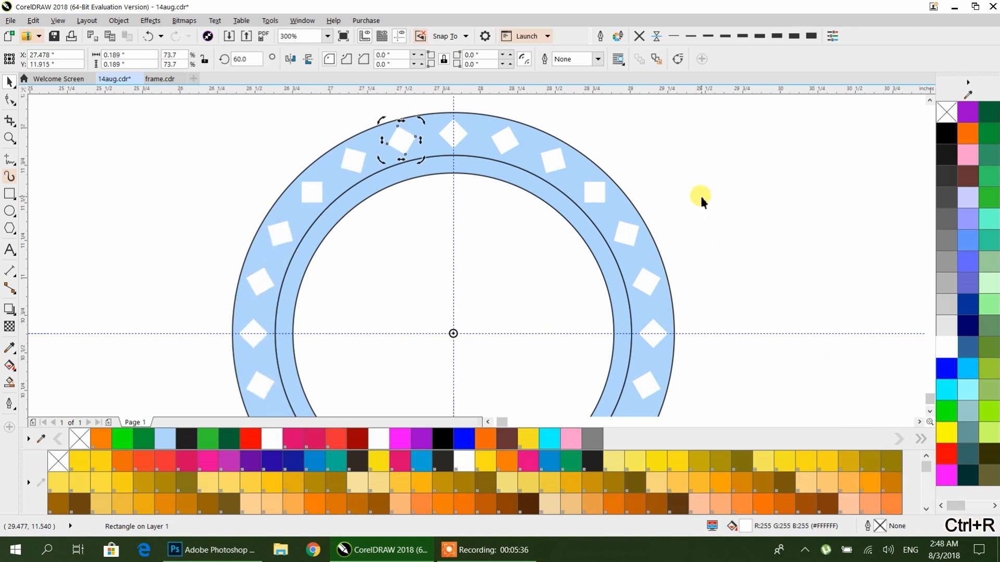
# Step: Group the ring's diamonds, each half into its own group, then group both halves together
pyautogui.scroll(-1, 700, 194)
pyautogui.moveTo(700, 194); pyautogui.dragTo(568, 187)
pyautogui.click(367, 151)
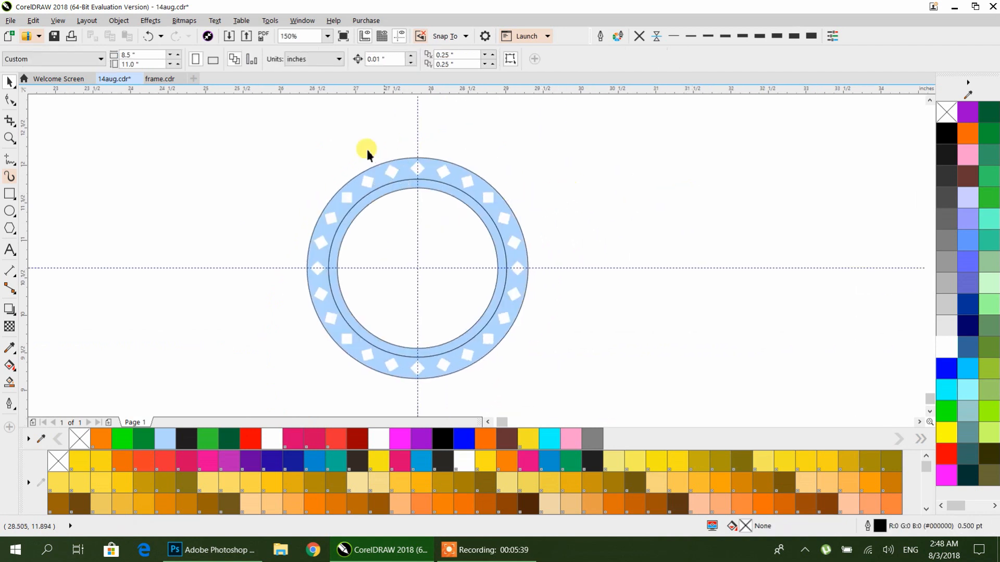
pyautogui.moveTo(427, 379); pyautogui.dragTo(431, 382)
pyautogui.hotkey('ctrl', 'g')
pyautogui.moveTo(583, 115); pyautogui.dragTo(407, 407)
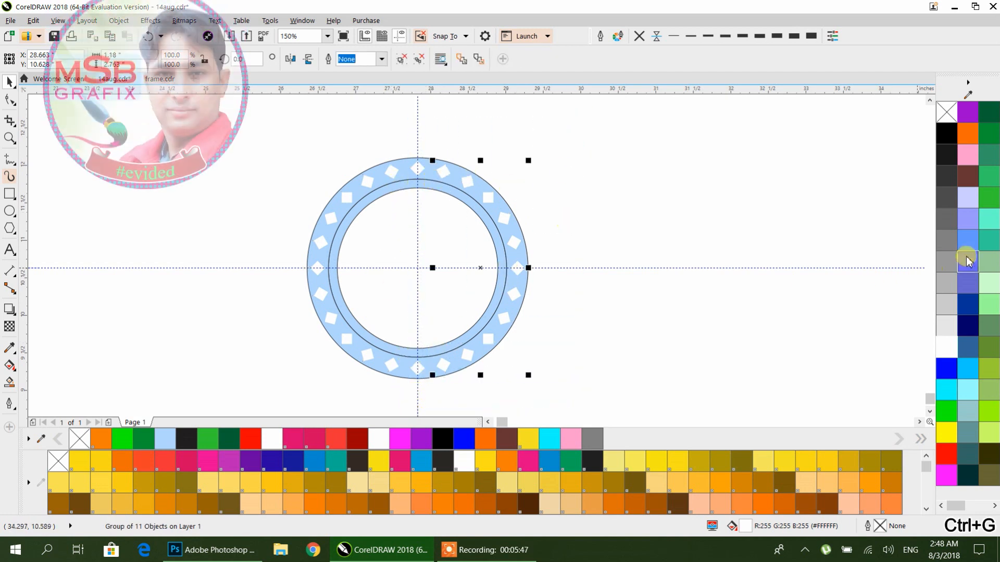
pyautogui.click(417, 166)
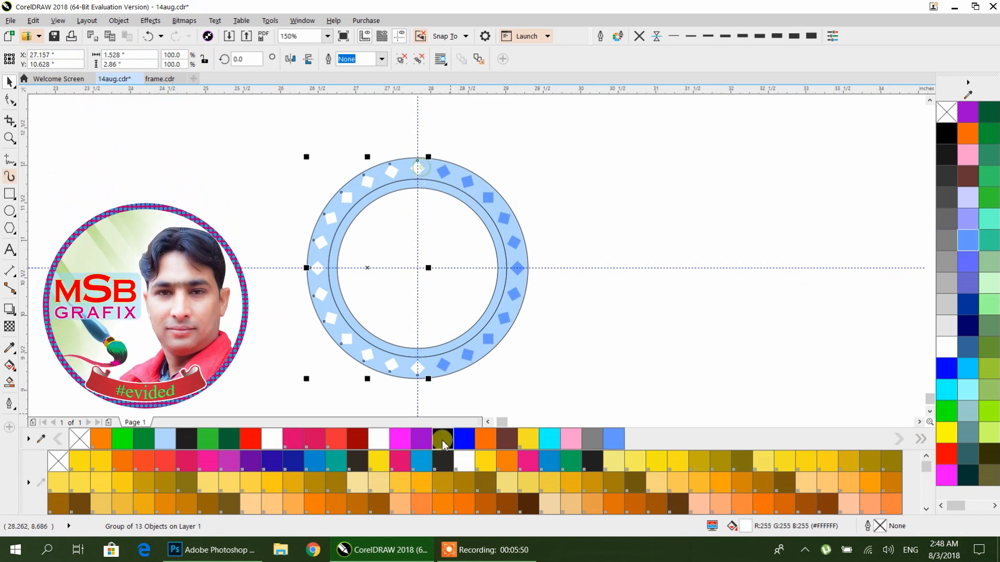
pyautogui.click(422, 439)
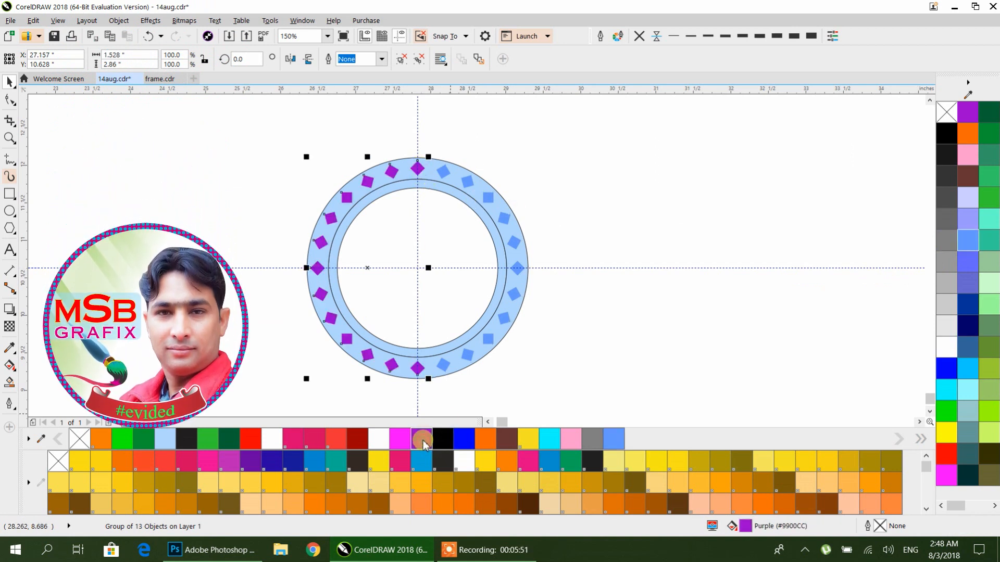
pyautogui.keyDown('shift'); pyautogui.click(442, 364); pyautogui.keyUp('shift')
pyautogui.hotkey('ctrl', 'g')
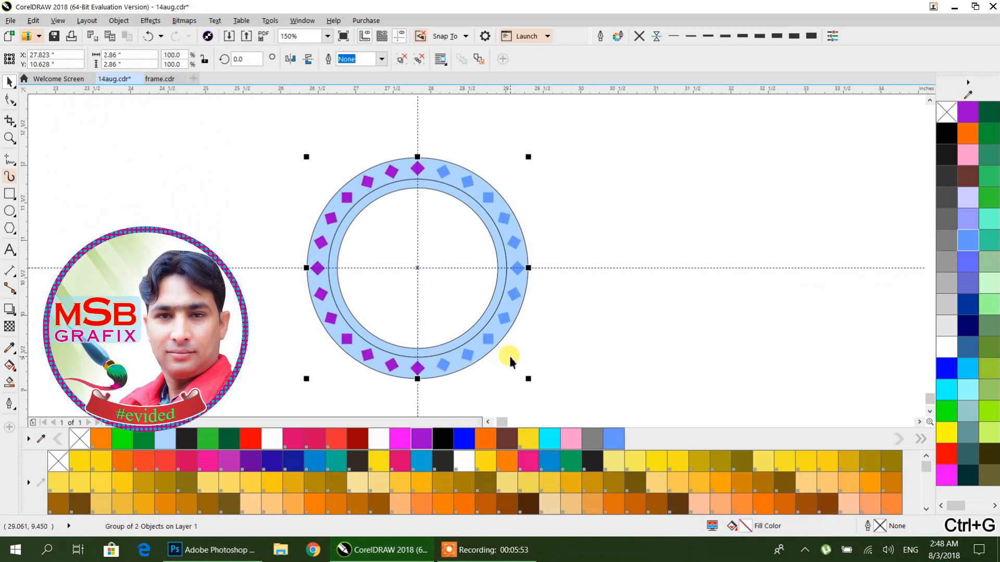
# Step: Fill the diamond group white after trying blue
pyautogui.click(463, 439)
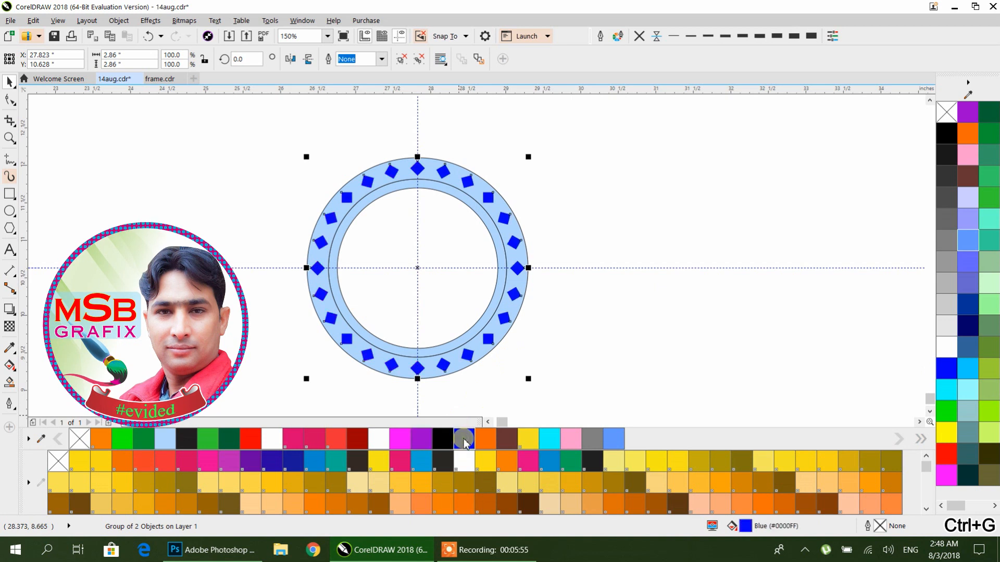
pyautogui.click(422, 440)
pyautogui.click(940, 350)
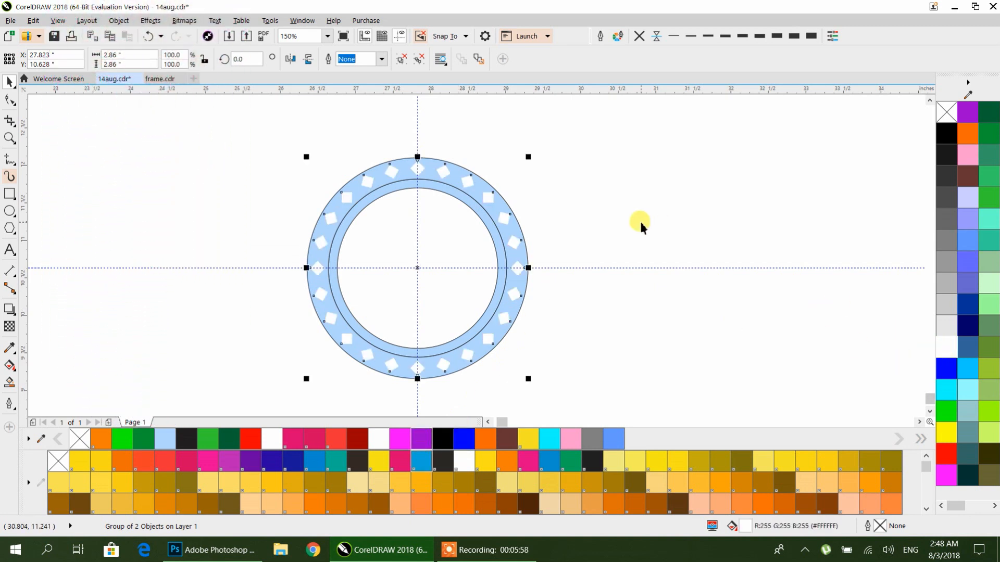
# Step: Give the diamonds a yellow hairline outline
pyautogui.rightClick(946, 134)
pyautogui.click(684, 43)
pyautogui.click(655, 38)
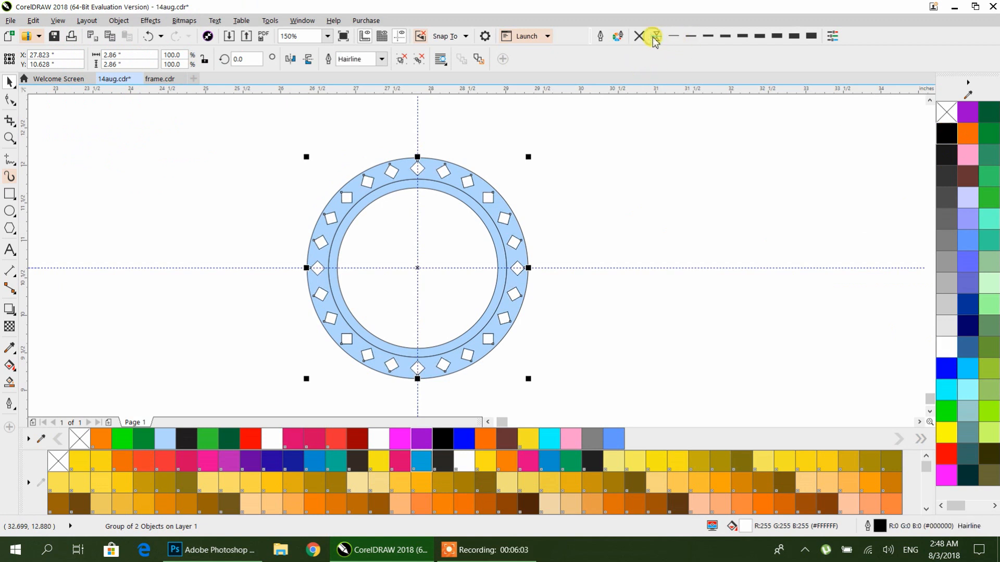
pyautogui.rightClick(946, 432)
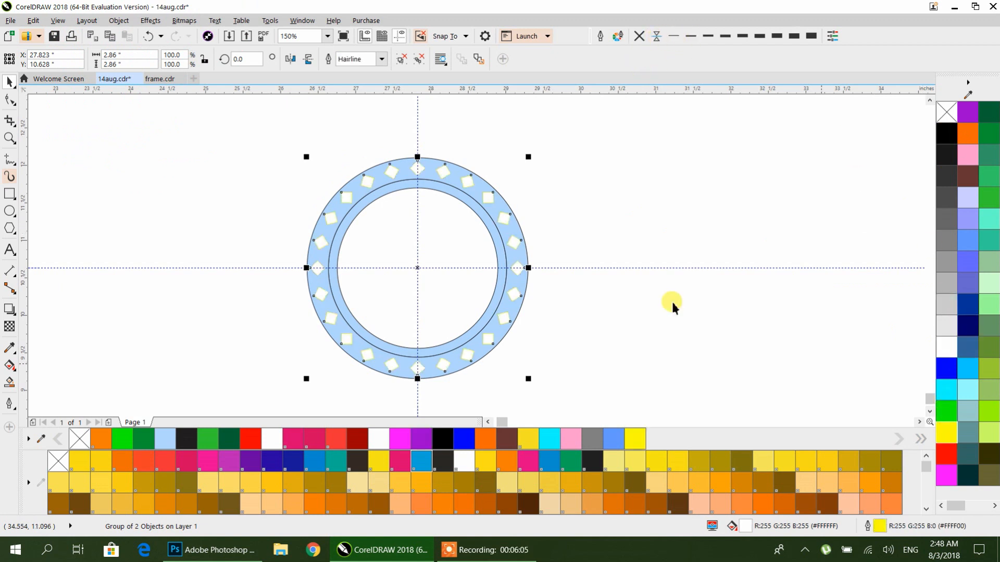
# Step: Give the outer ring a thick 4 pt dark blue outline
pyautogui.click(533, 238)
pyautogui.click(522, 240)
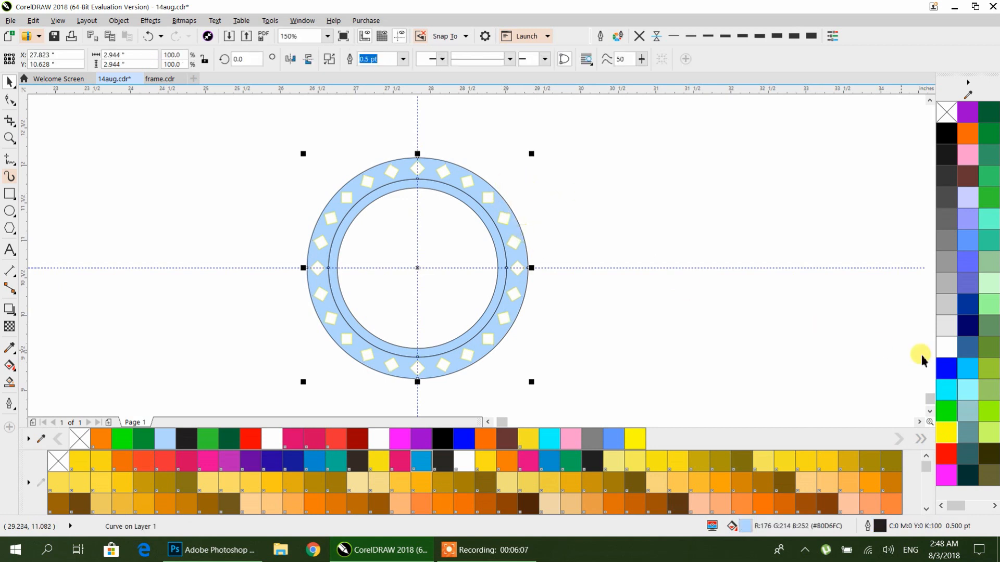
pyautogui.rightClick(967, 304)
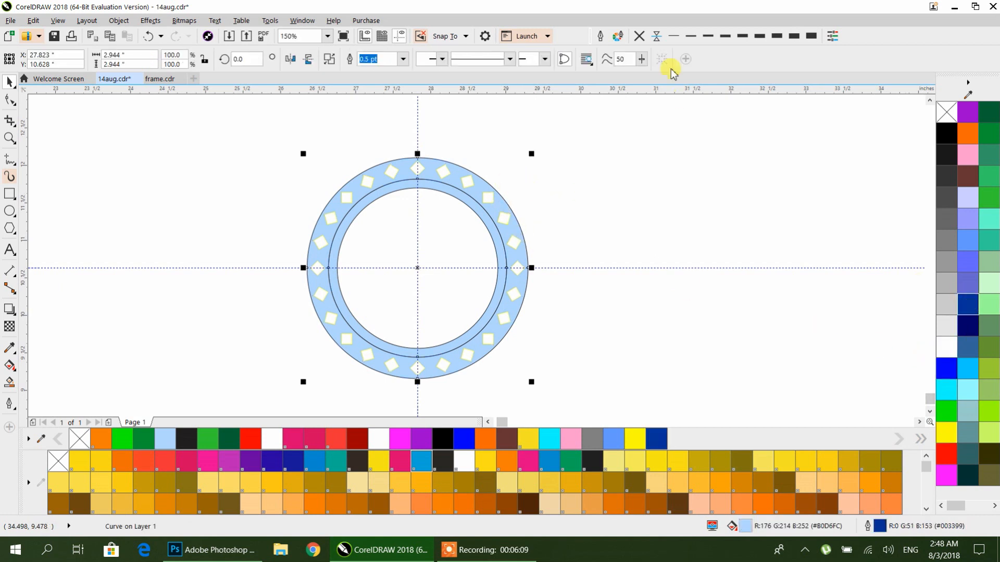
pyautogui.click(775, 36)
# Step: Bring the inner ring to the front and fill it pink
pyautogui.click(661, 123)
pyautogui.click(485, 222)
pyautogui.hotkey('shift', 'pageup')
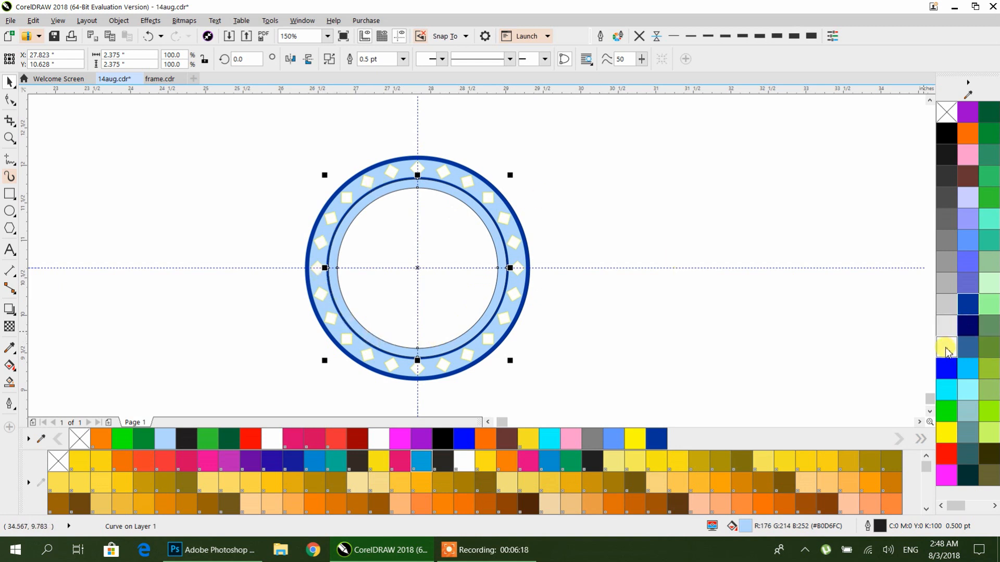
pyautogui.click(962, 161)
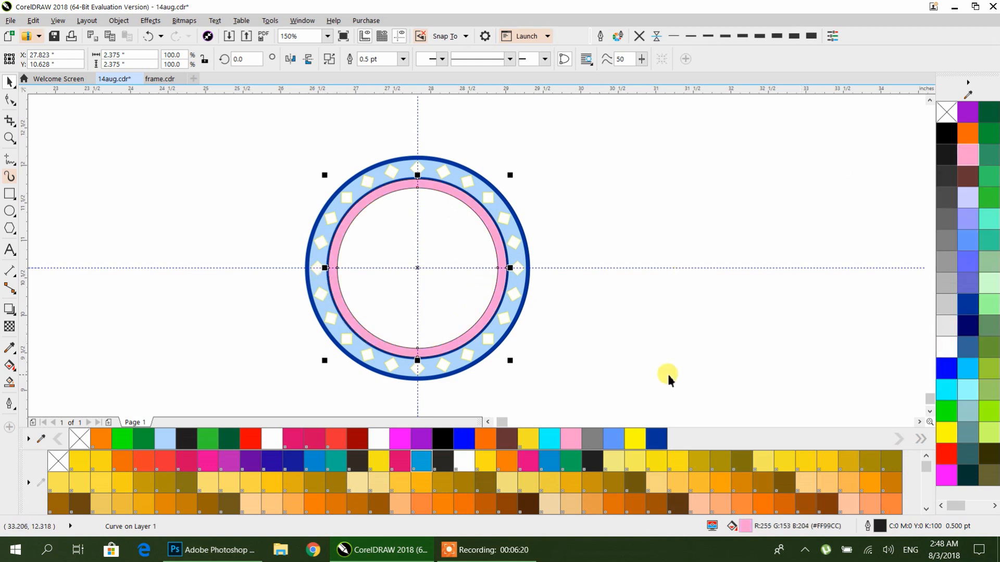
# Step: Move the whole ring ornament to an empty area above the small green ring
pyautogui.scroll(-4, 682, 323)
pyautogui.scroll(2, 666, 255)
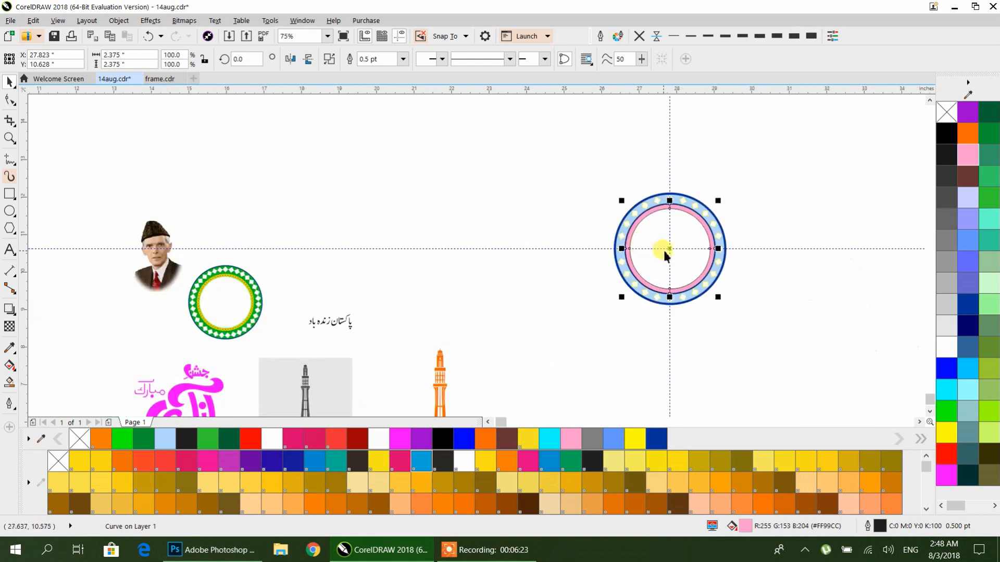
pyautogui.moveTo(565, 148); pyautogui.dragTo(736, 312)
pyautogui.moveTo(666, 244); pyautogui.dragTo(367, 176)
pyautogui.scroll(2, 365, 185)
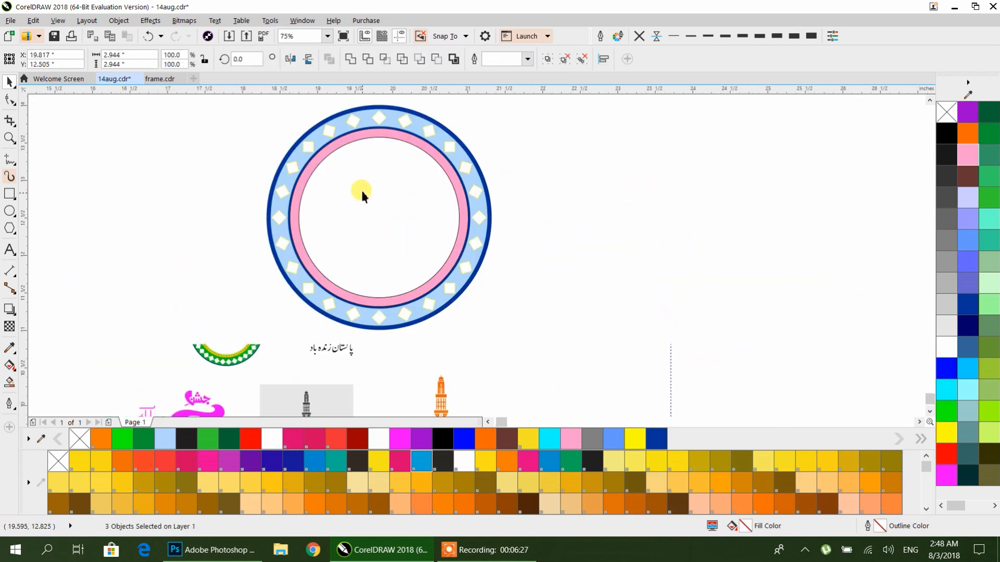
# Step: Fill the outer ring bright green
pyautogui.click(586, 194)
pyautogui.click(483, 207)
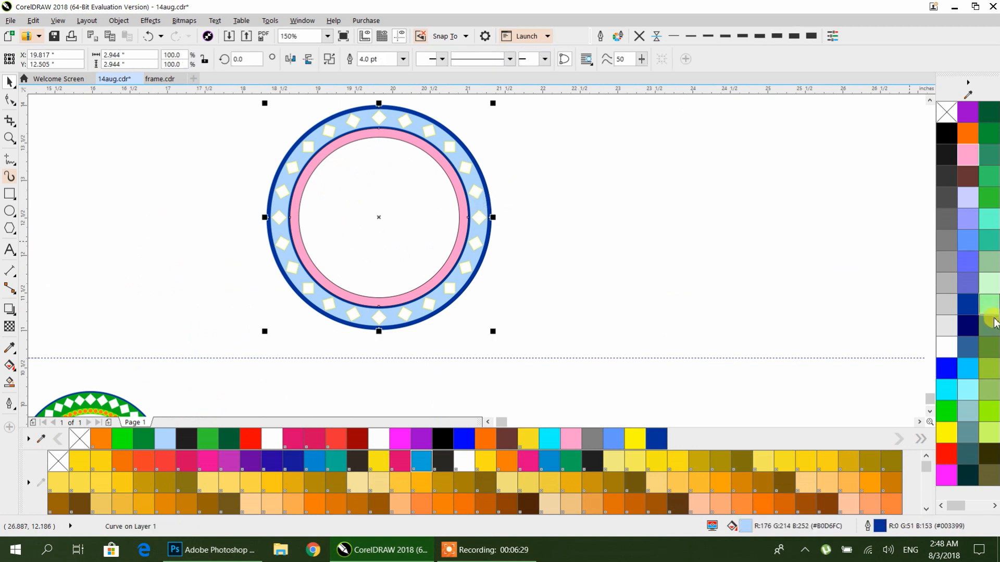
pyautogui.click(950, 412)
# Step: Fill the inner ring dark green
pyautogui.click(456, 236)
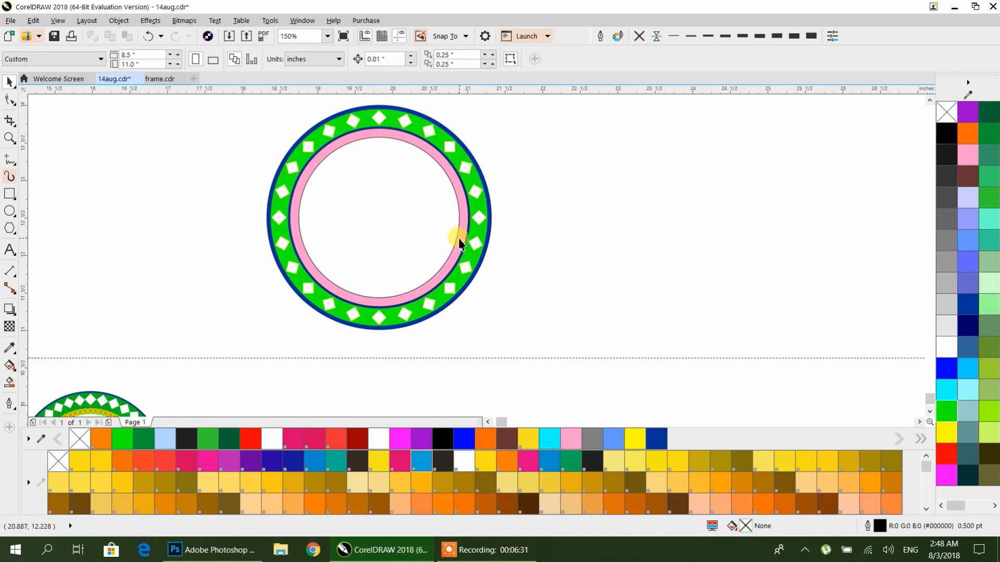
pyautogui.click(458, 239)
pyautogui.click(987, 133)
# Step: Change the outer ring's outline colour to green
pyautogui.click(636, 131)
pyautogui.click(473, 161)
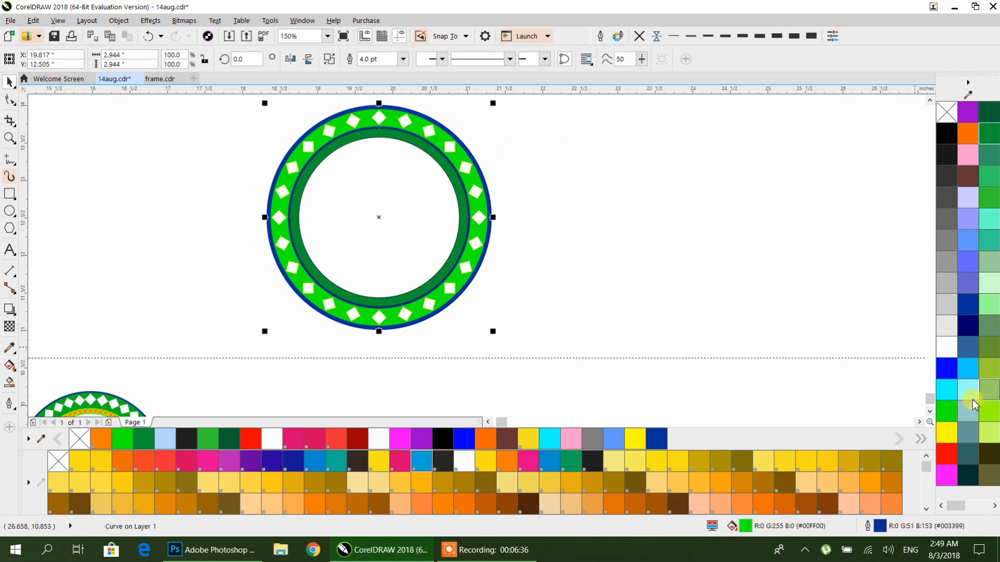
pyautogui.rightClick(947, 411)
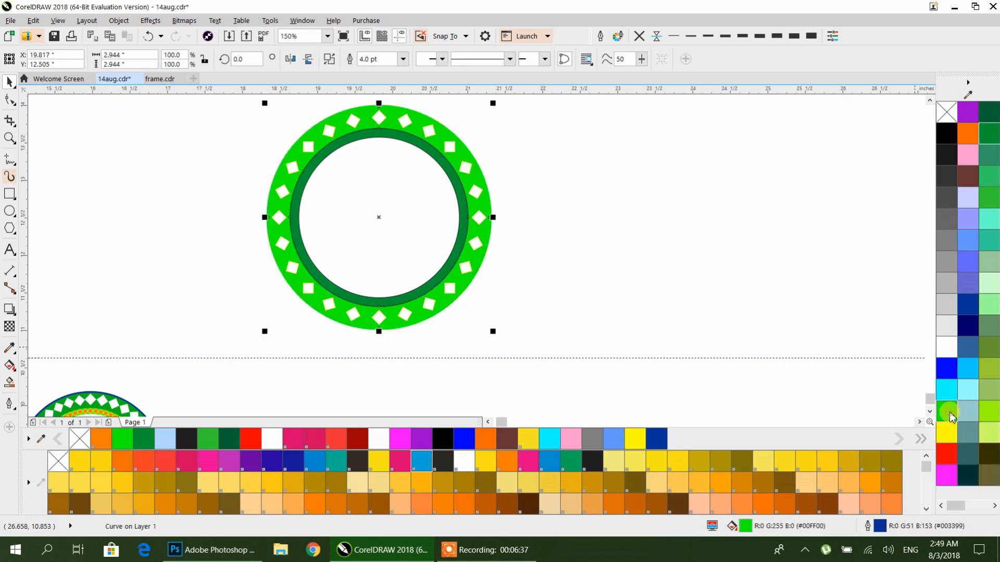
pyautogui.rightClick(995, 415)
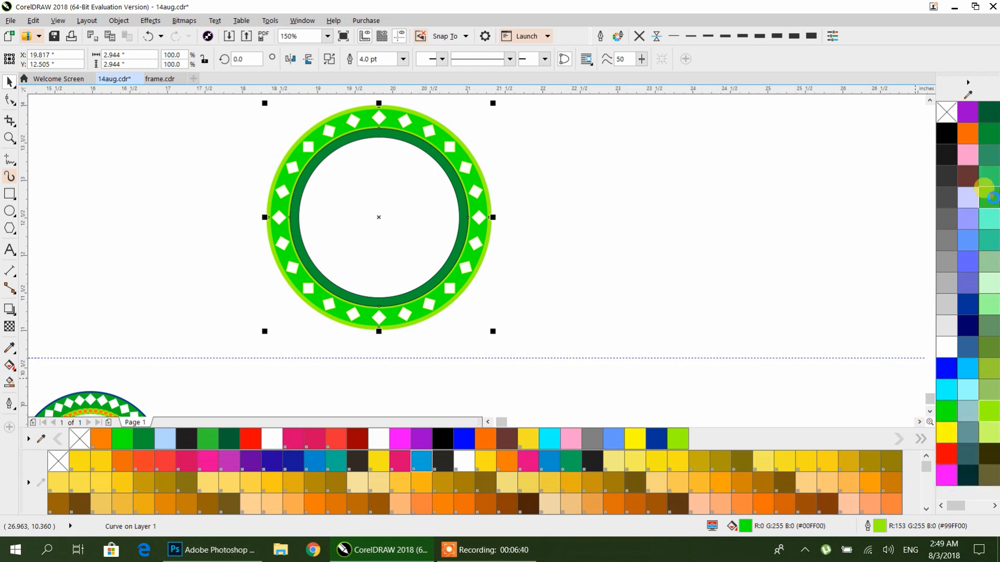
pyautogui.rightClick(989, 195)
# Step: Remove the inner ring's outline
pyautogui.click(662, 193)
pyautogui.click(461, 215)
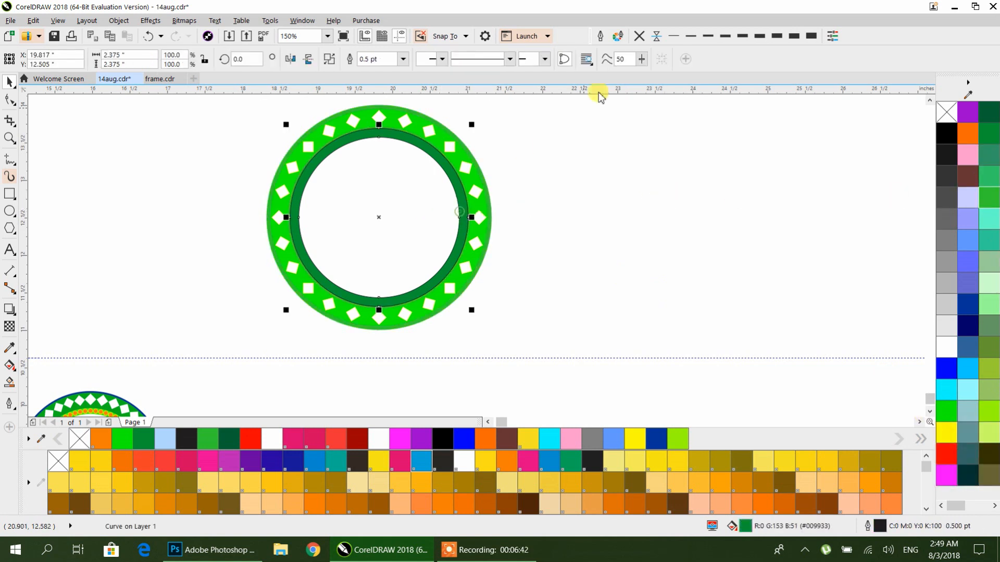
pyautogui.click(636, 41)
pyautogui.click(583, 203)
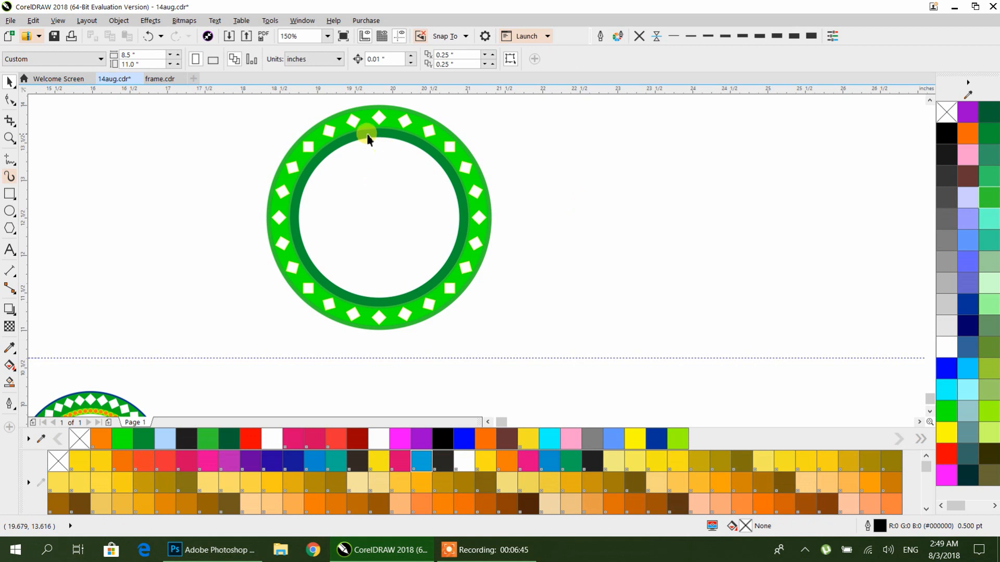
# Step: Move the ring ornament back onto the guidelines' intersection
pyautogui.scroll(2, 368, 139)
pyautogui.scroll(-4, 367, 147)
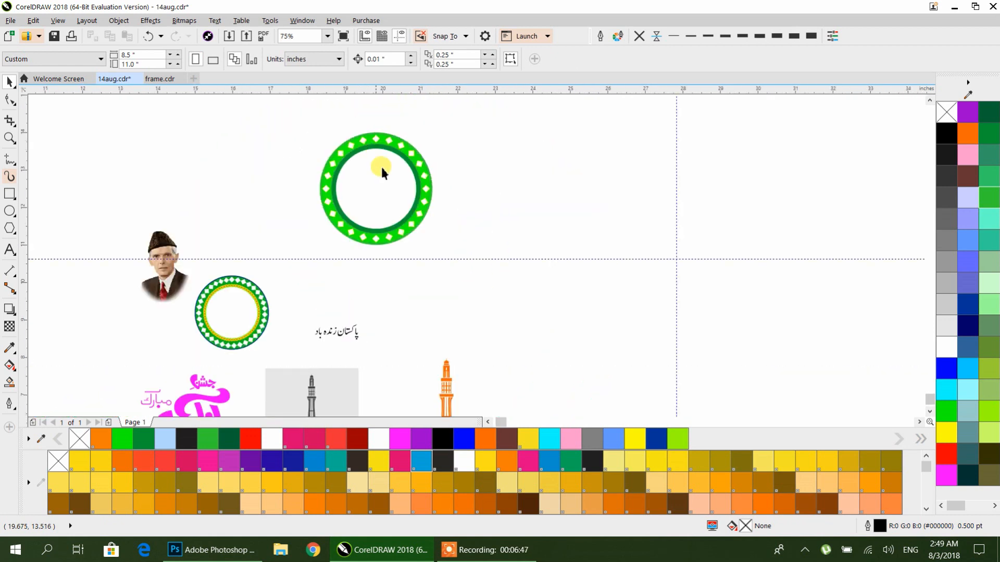
pyautogui.moveTo(494, 294); pyautogui.dragTo(496, 296)
pyautogui.moveTo(375, 187); pyautogui.dragTo(395, 244)
pyautogui.scroll(1, 686, 251)
# Step: Draw a small circle about 0.13 inch wide and move it to the ring's top centre on the guideline
pyautogui.click(9, 211)
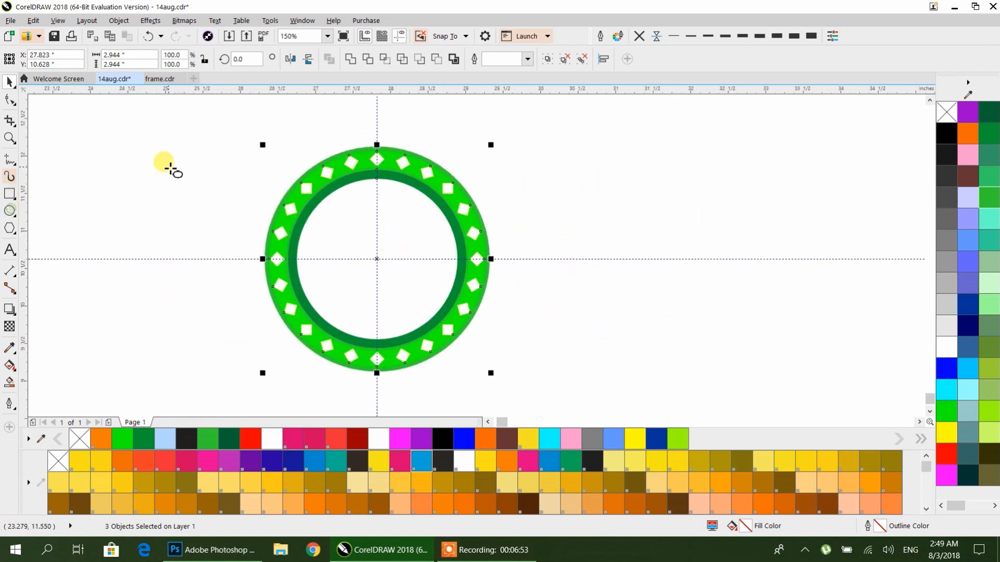
pyautogui.moveTo(170, 168); pyautogui.dragTo(180, 177)
pyautogui.click(9, 82)
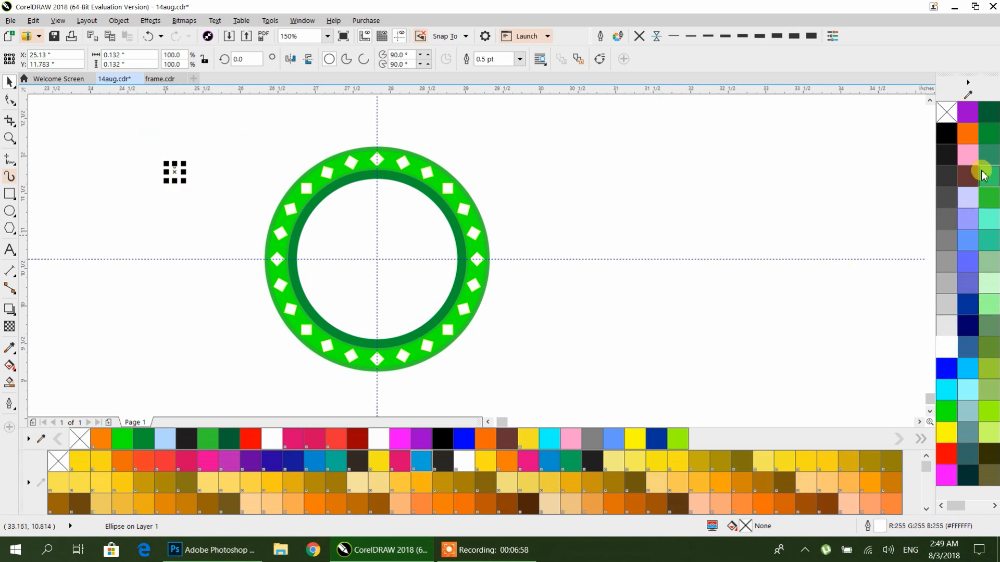
pyautogui.click(270, 157)
pyautogui.moveTo(176, 173); pyautogui.dragTo(378, 176)
# Step: Shrink the small circle to about 59% on the inner ring's top edge and fill it orange
pyautogui.scroll(4, 379, 176)
pyautogui.moveTo(457, 312); pyautogui.dragTo(424, 276)
pyautogui.moveTo(375, 224); pyautogui.dragTo(380, 215)
pyautogui.scroll(-2, 378, 214)
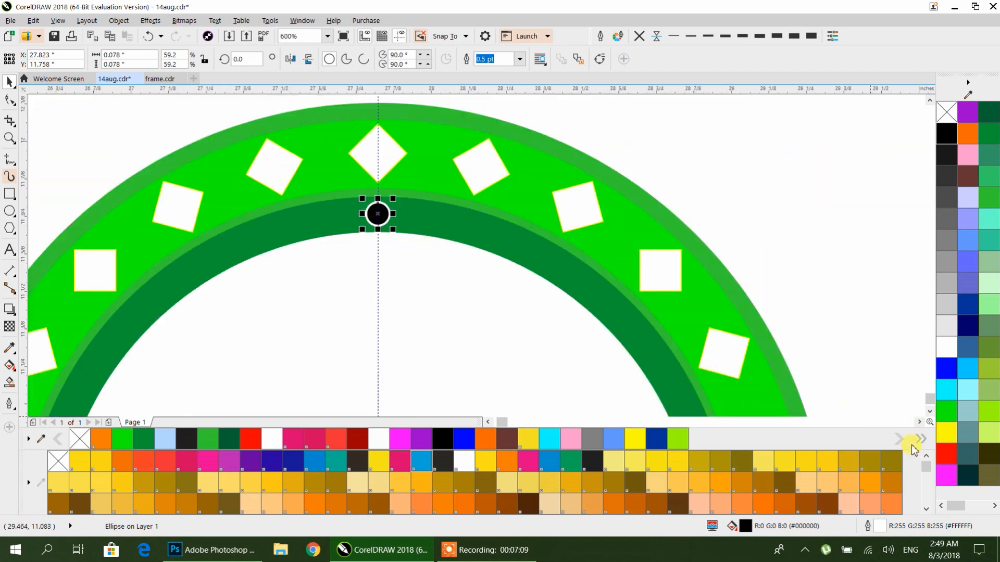
pyautogui.click(484, 439)
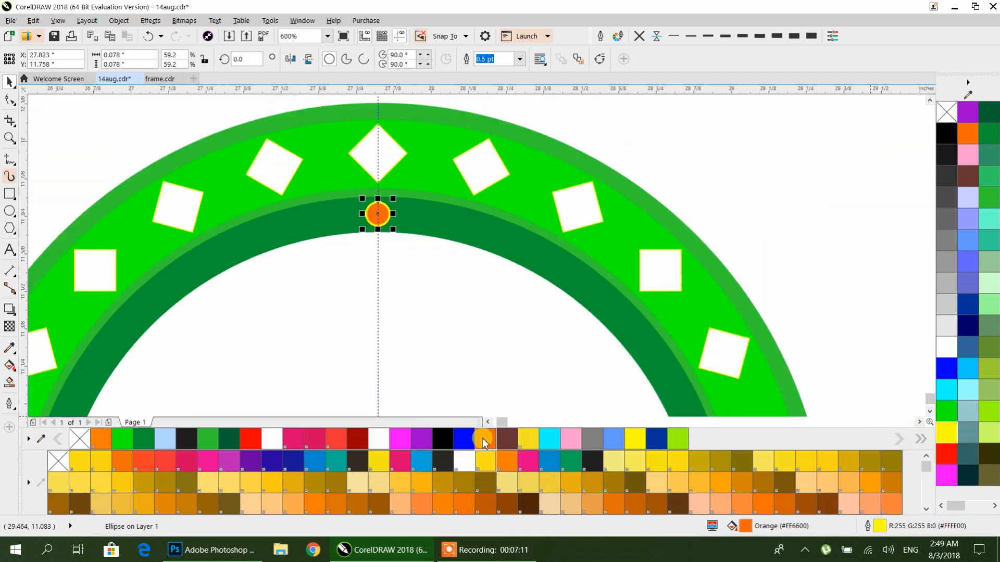
# Step: Duplicate the small orange circle repeatedly by rotating copies 15° about the guidelines' intersection to place dots all around the inner ring
pyautogui.scroll(-1, 377, 210)
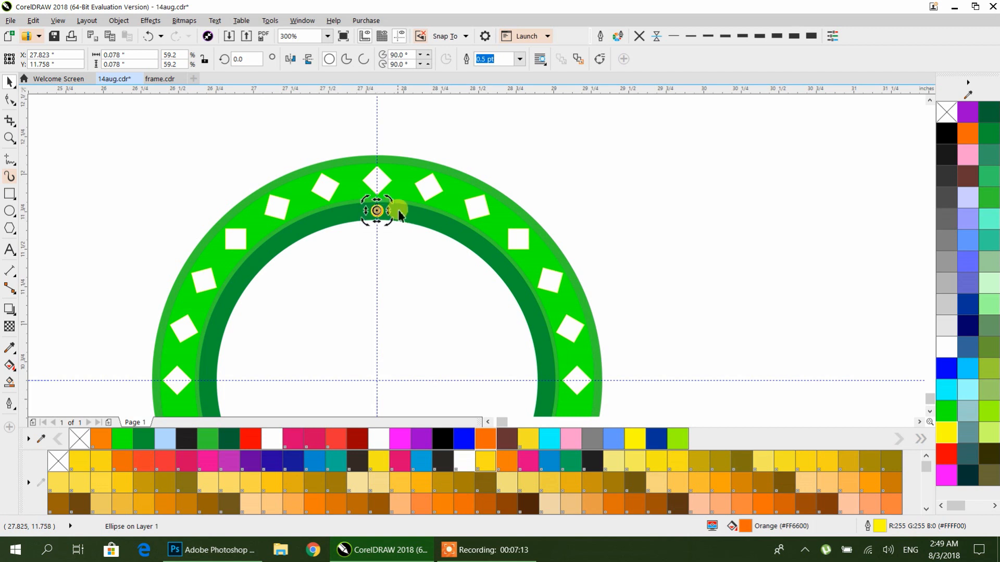
pyautogui.click(378, 212)
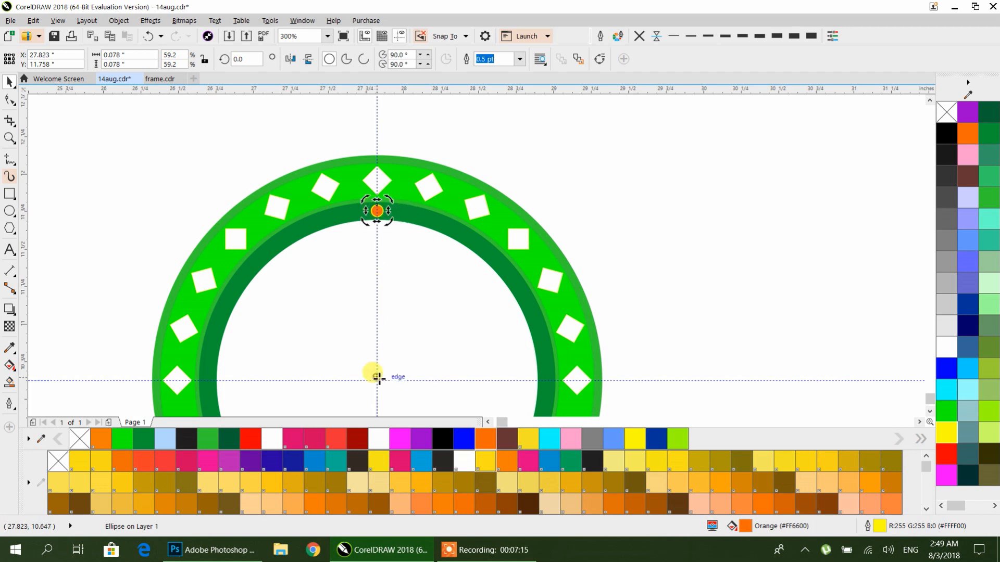
pyautogui.moveTo(394, 204); pyautogui.dragTo(417, 216)
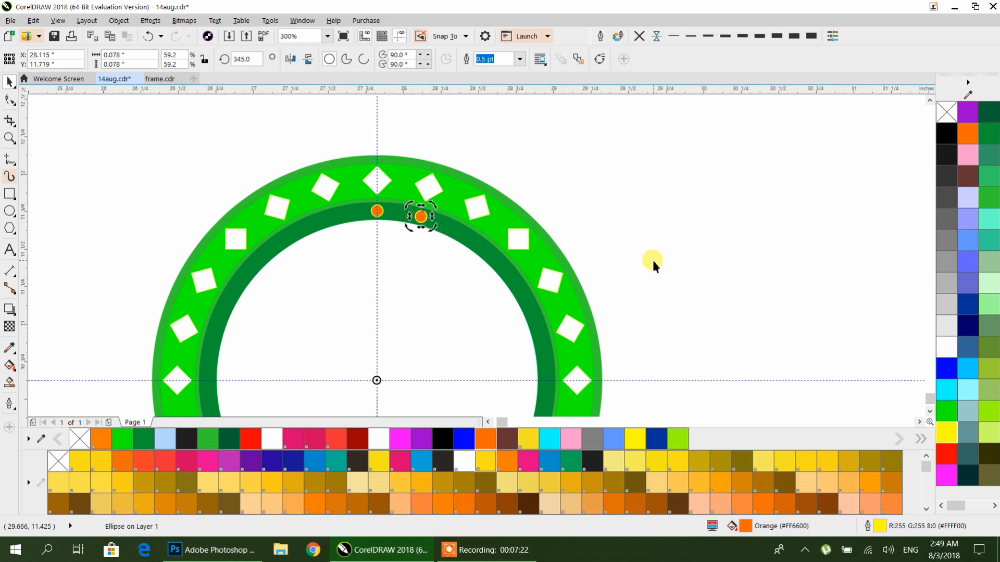
pyautogui.hotkey('ctrl', 'r')
pyautogui.hotkey('ctrl', 'r')
pyautogui.hotkey('ctrl', 'r')
pyautogui.hotkey('ctrl', 'r')
pyautogui.hotkey('ctrl', 'r')
pyautogui.hotkey('ctrl', 'r')
pyautogui.hotkey('ctrl', 'r')
pyautogui.hotkey('ctrl', 'r')
pyautogui.hotkey('ctrl', 'r')
pyautogui.hotkey('ctrl', 'r')
pyautogui.hotkey('ctrl', 'r')
pyautogui.hotkey('ctrl', 'r')
pyautogui.hotkey('ctrl', 'r')
pyautogui.hotkey('ctrl', 'r')
pyautogui.hotkey('ctrl', 'r')
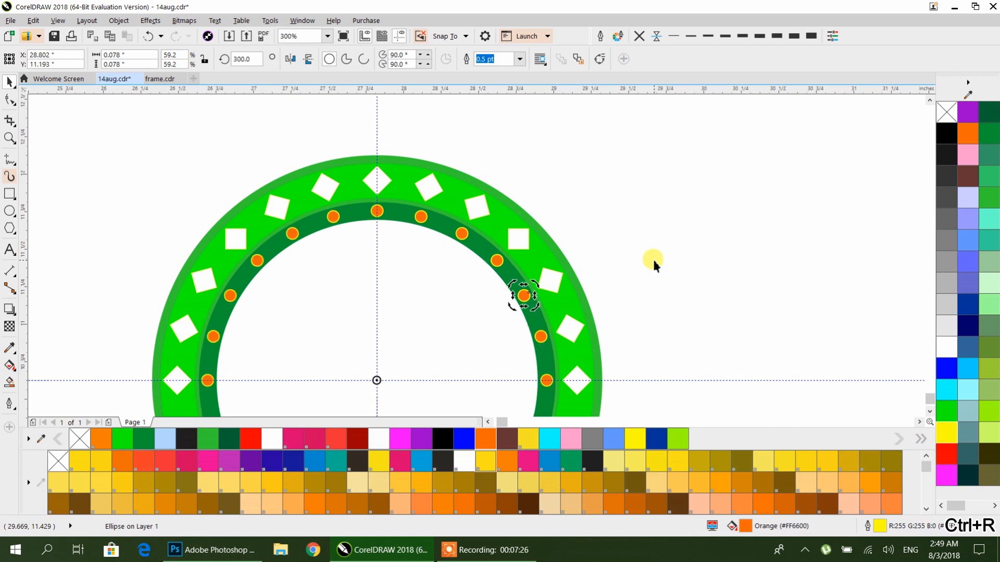
pyautogui.hotkey('ctrl', 'z')
pyautogui.hotkey('ctrl', 'z')
pyautogui.hotkey('ctrl', 'z')
pyautogui.hotkey('ctrl', 'z')
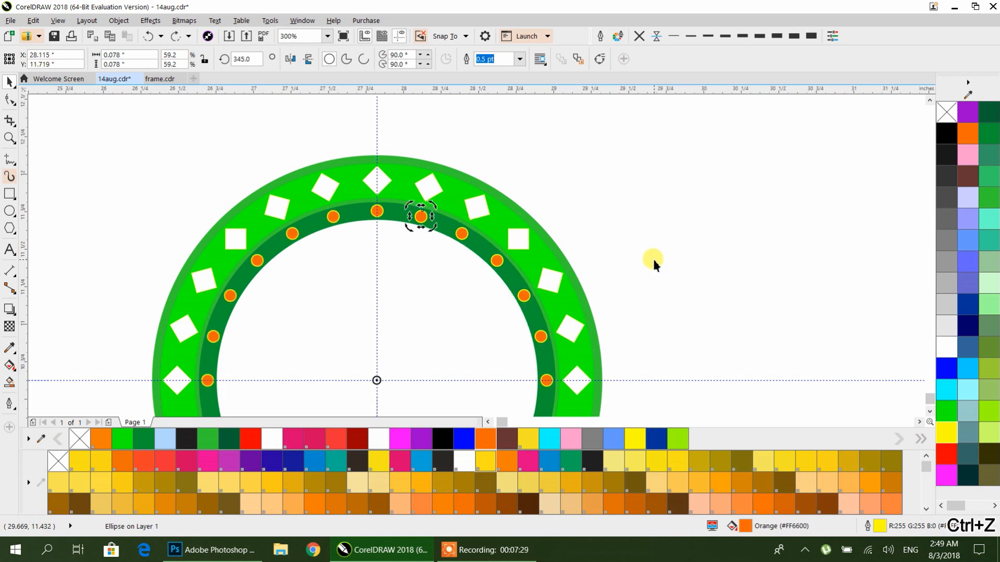
pyautogui.hotkey('ctrl', 'z')
# Step: Group all the orange dots, then group them together with the ring ornament
pyautogui.scroll(-1, 672, 233)
pyautogui.moveTo(671, 232); pyautogui.dragTo(505, 196)
pyautogui.click(532, 192)
pyautogui.moveTo(324, 385); pyautogui.dragTo(317, 386)
pyautogui.hotkey('ctrl', 'g')
pyautogui.moveTo(186, 146); pyautogui.dragTo(386, 413)
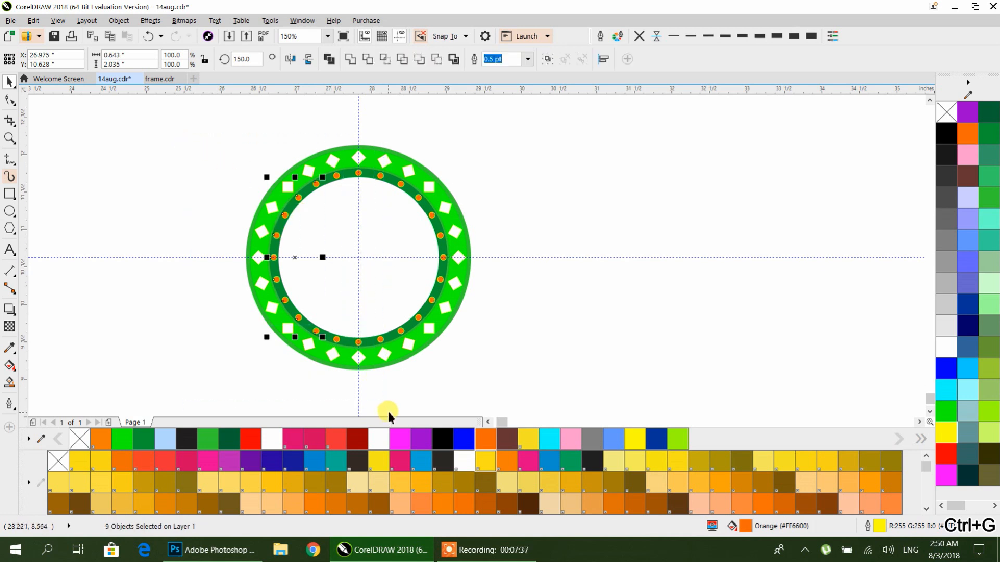
pyautogui.hotkey('ctrl', 'g')
pyautogui.keyDown('shift'); pyautogui.click(441, 281); pyautogui.keyUp('shift')
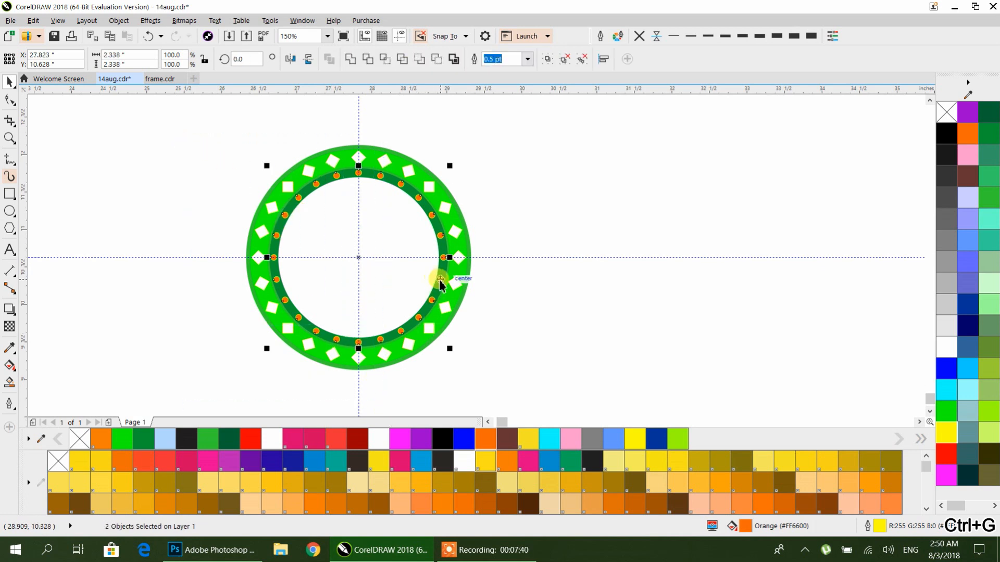
pyautogui.hotkey('ctrl', 'g')
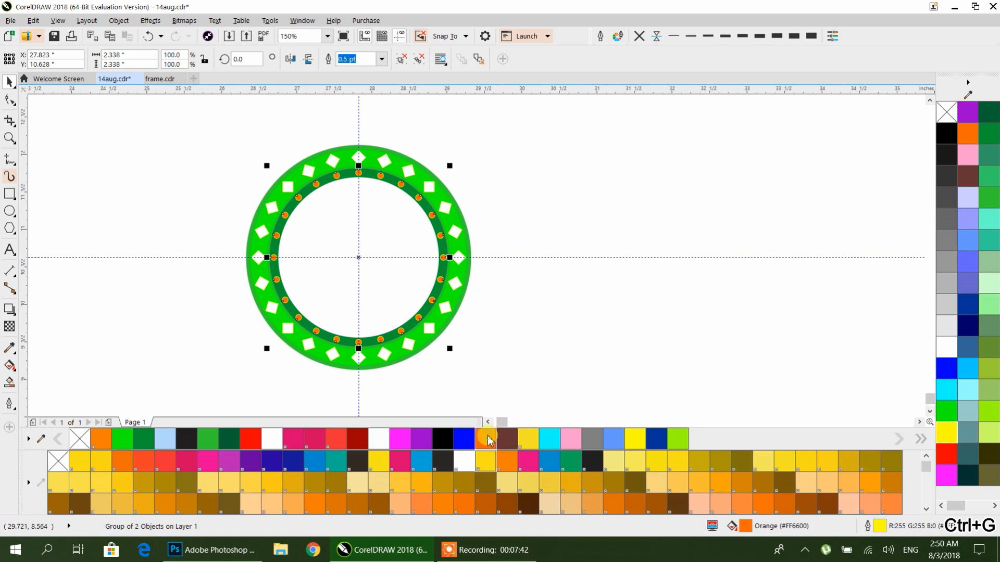
# Step: Try a dark brown fill on the ring's dots, then restore the orange fill
pyautogui.click(506, 439)
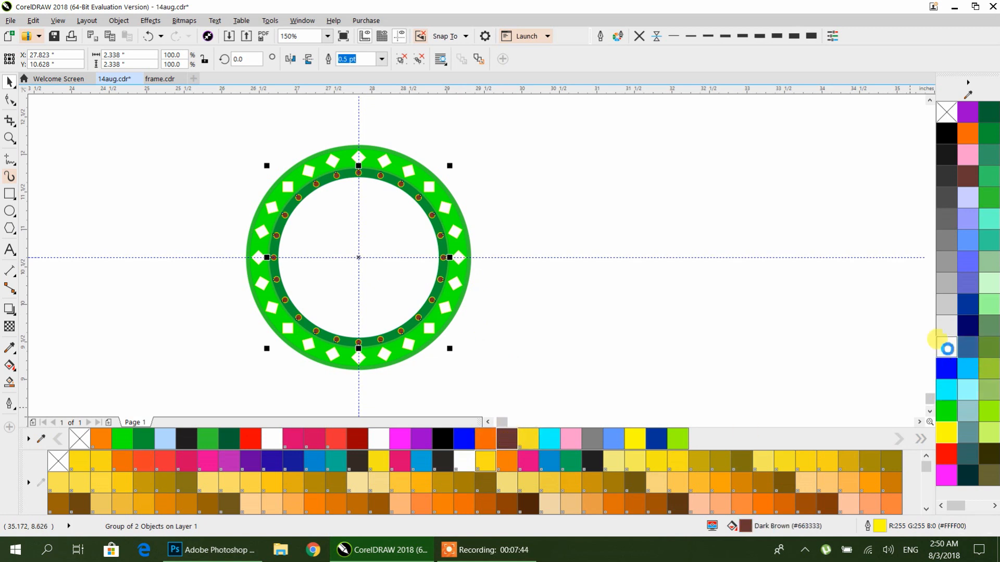
pyautogui.click(965, 135)
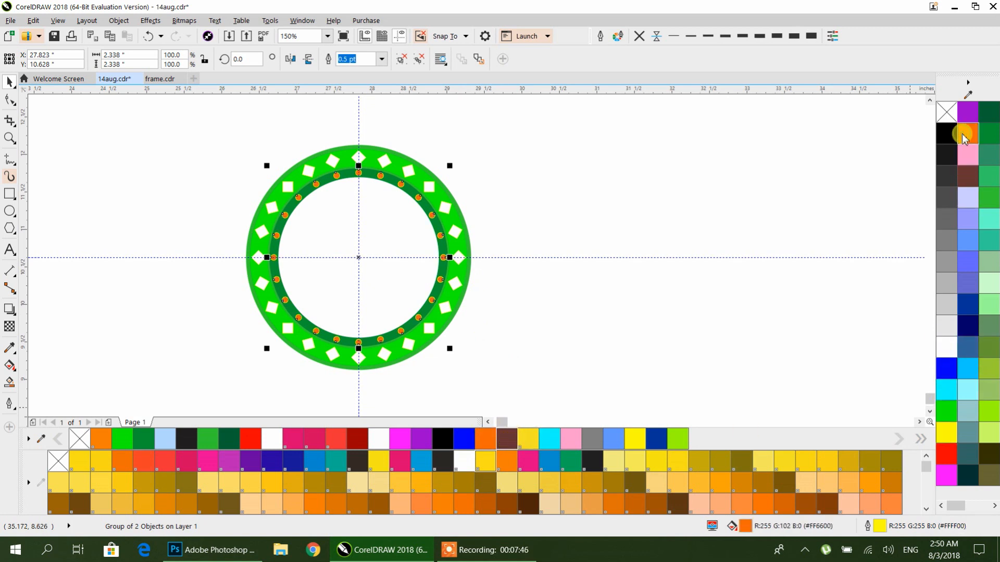
pyautogui.click(641, 290)
pyautogui.scroll(-4, 640, 291)
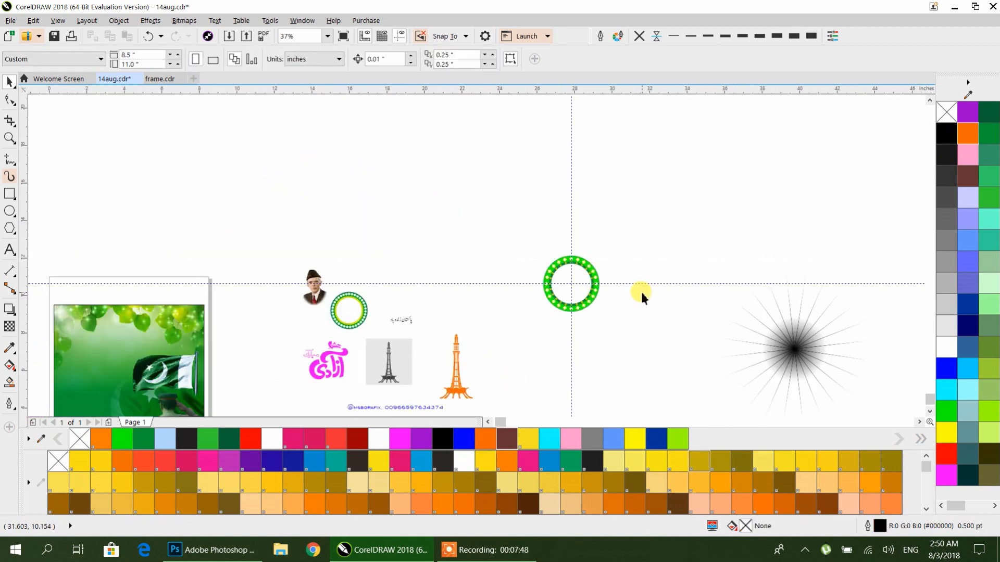
# Step: Zoom in to examine the Quaid-e-Azam portrait image placed in the design
pyautogui.moveTo(574, 317); pyautogui.dragTo(539, 288)
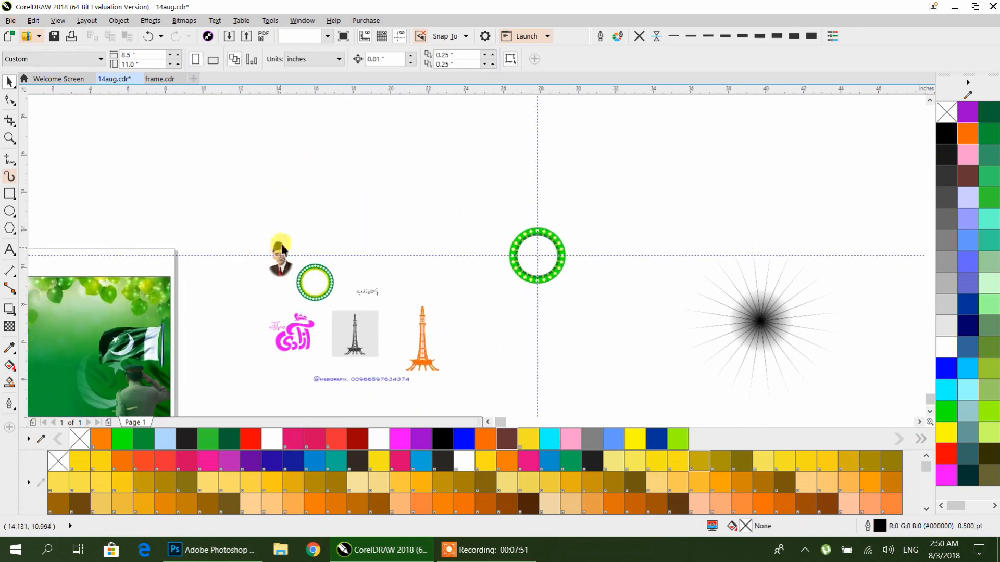
pyautogui.moveTo(281, 249); pyautogui.dragTo(344, 190)
pyautogui.scroll(4, 345, 193)
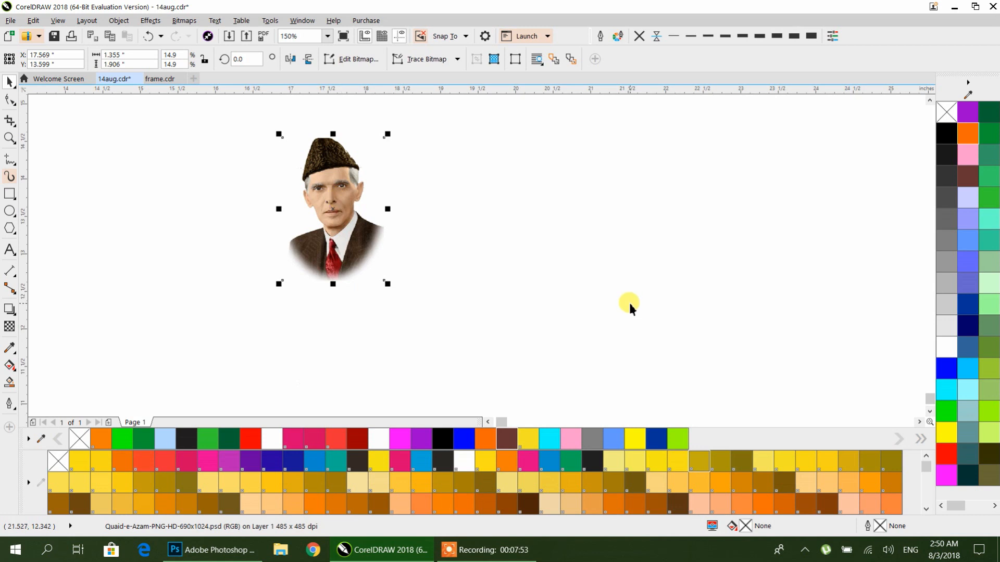
pyautogui.scroll(-2, 586, 292)
pyautogui.moveTo(618, 319); pyautogui.dragTo(461, 278)
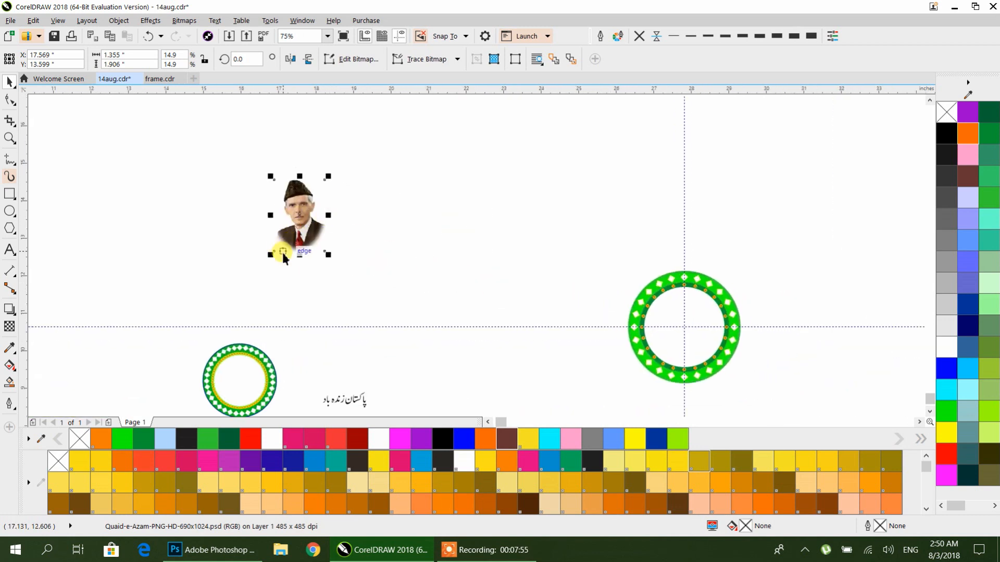
pyautogui.click(392, 231)
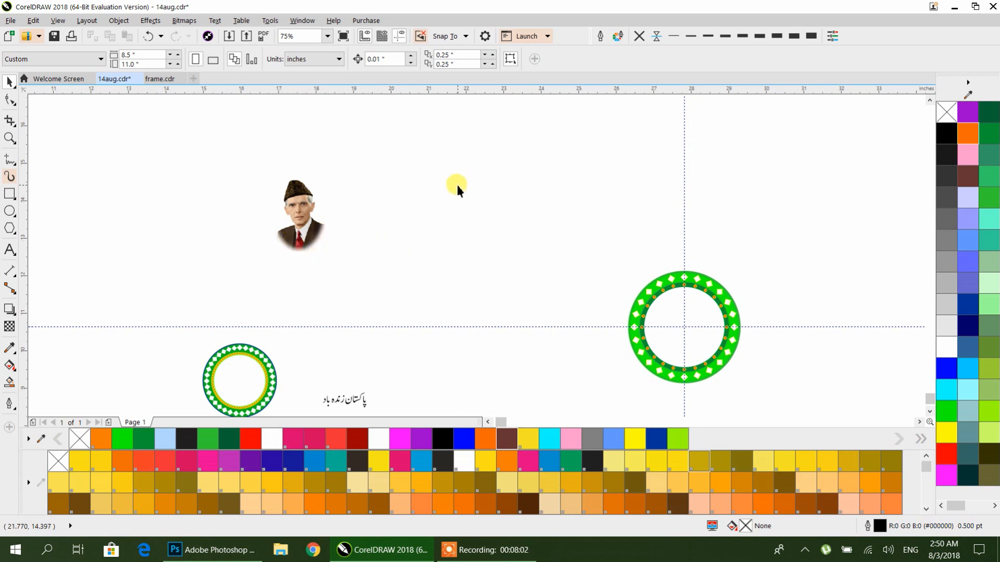
# Step: Switch to Photoshop, open the Quaid-e-Azam PNG, and scale the portrait layer down to about 94.5%
pyautogui.click(211, 550)
pyautogui.click(388, 166)
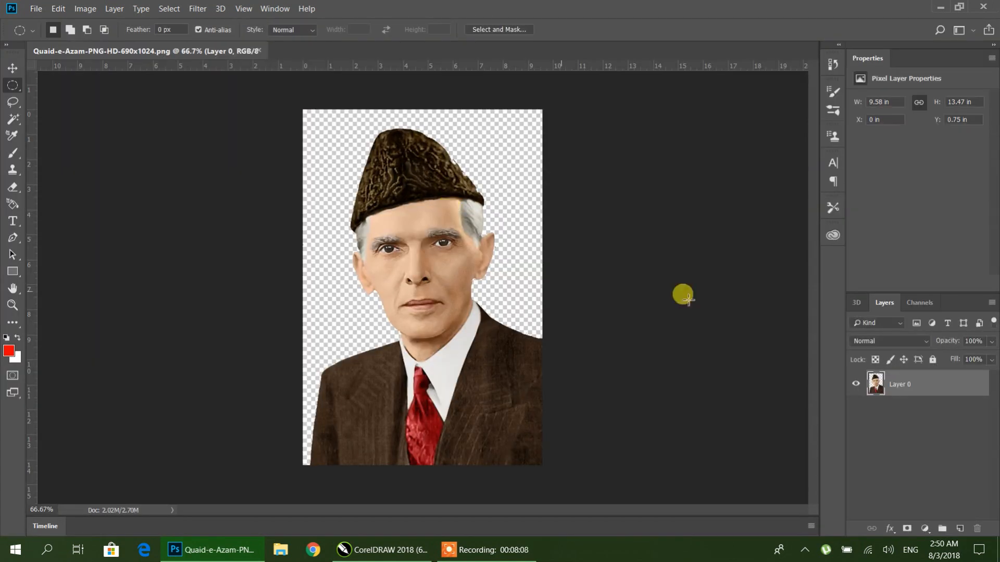
pyautogui.click(13, 63)
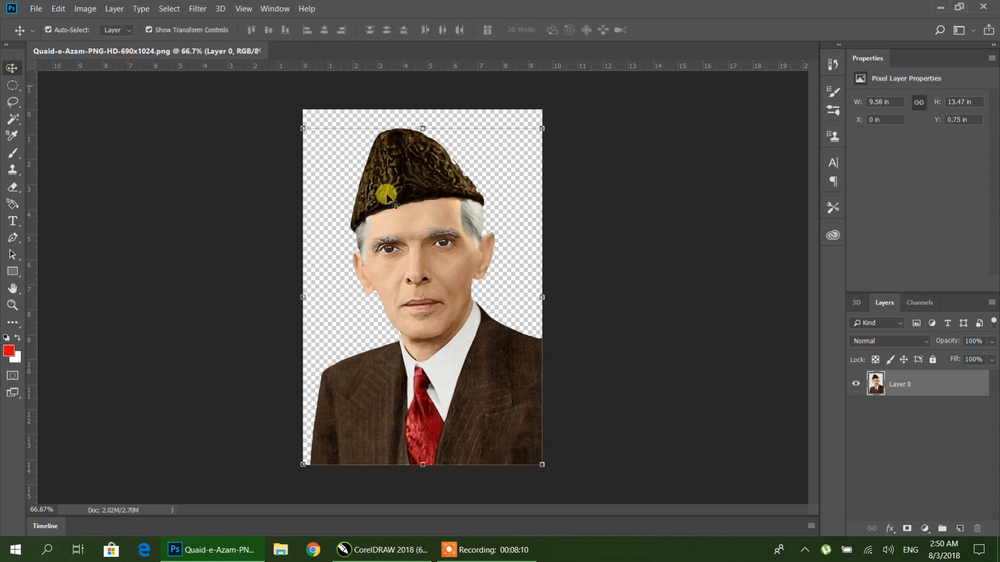
pyautogui.moveTo(541, 463); pyautogui.dragTo(514, 450)
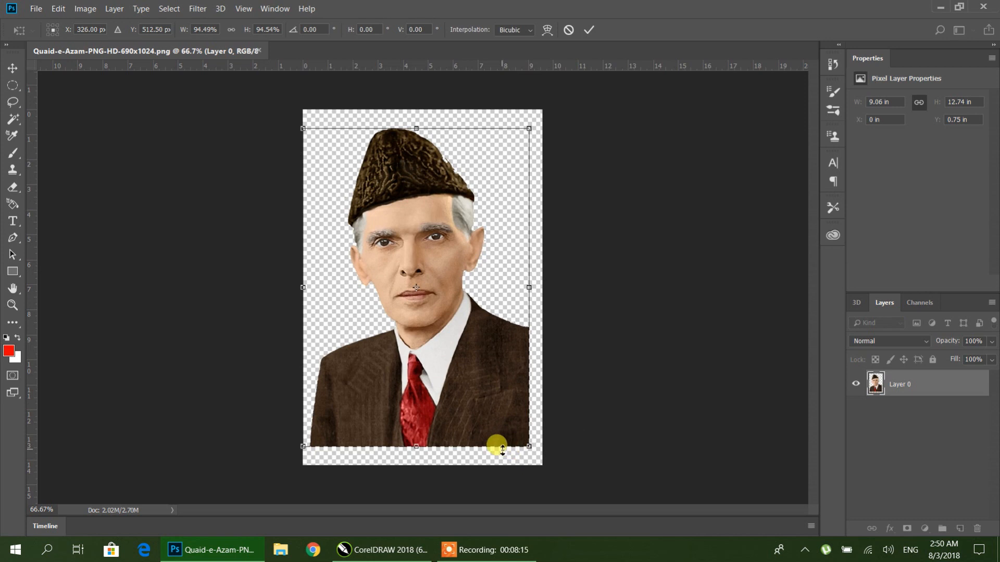
pyautogui.press('Return')
pyautogui.moveTo(450, 384); pyautogui.dragTo(456, 389)
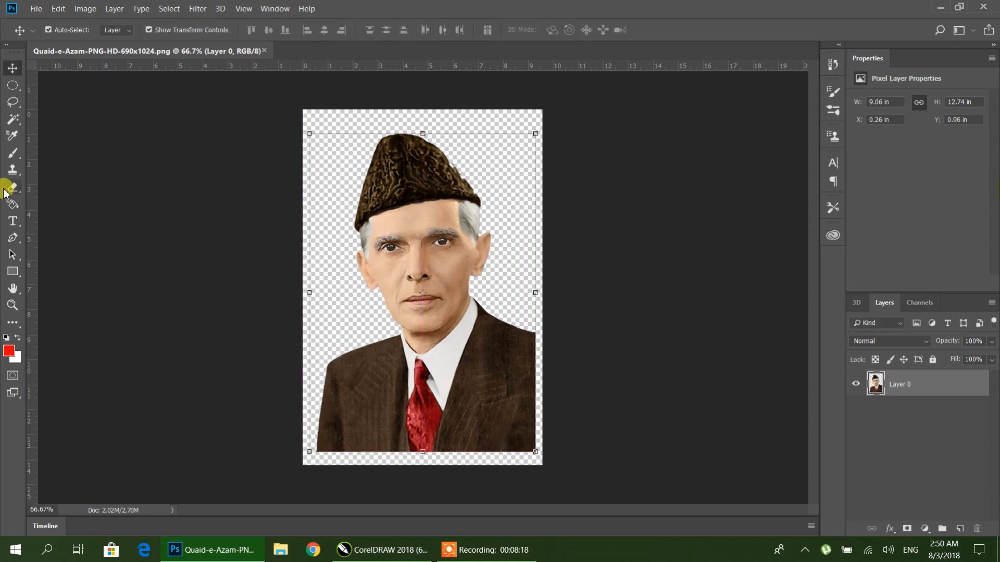
# Step: Draw an elliptical marquee selection around the portrait's head and shoulders
pyautogui.click(14, 87)
pyautogui.click(45, 98)
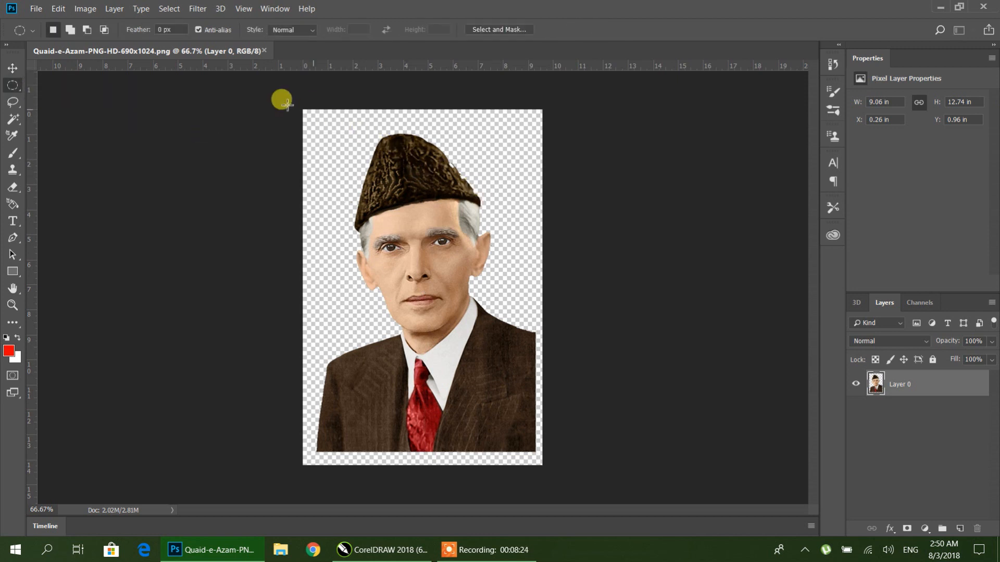
pyautogui.moveTo(269, 80); pyautogui.dragTo(545, 443)
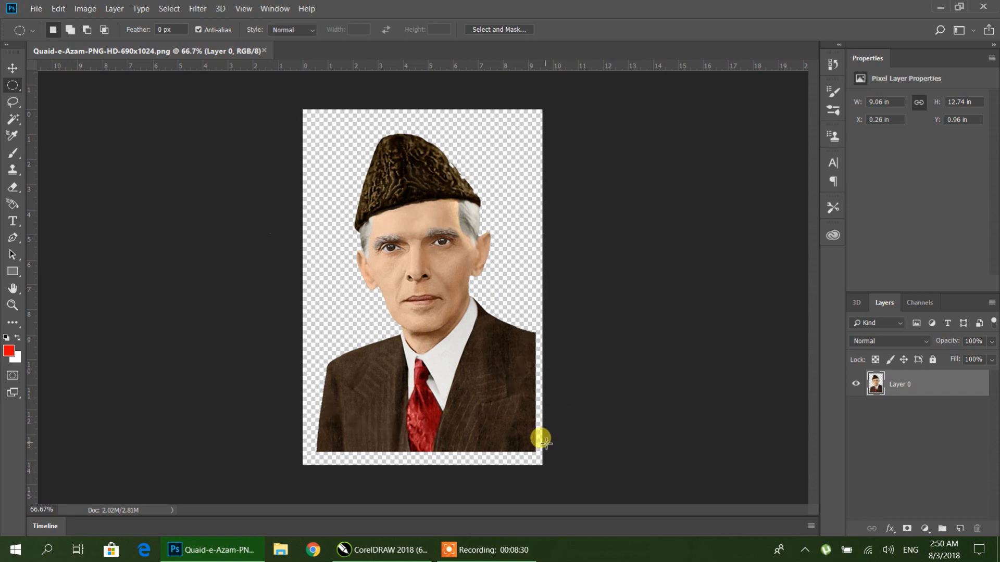
# Step: Invert the selection and feather it by 2 pixels, then undo the last edit
pyautogui.click(170, 9)
pyautogui.click(178, 58)
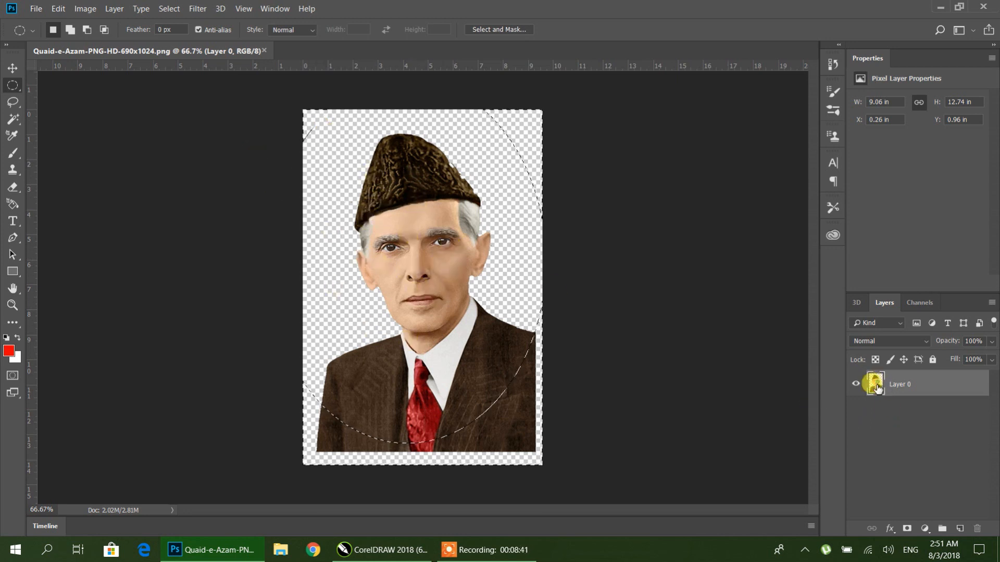
pyautogui.click(168, 9)
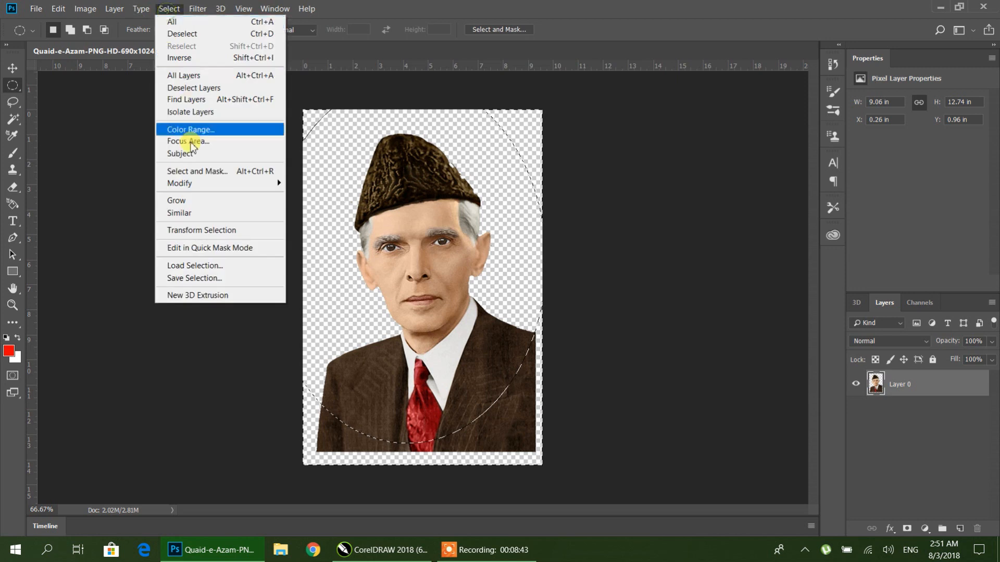
pyautogui.moveTo(198, 186)
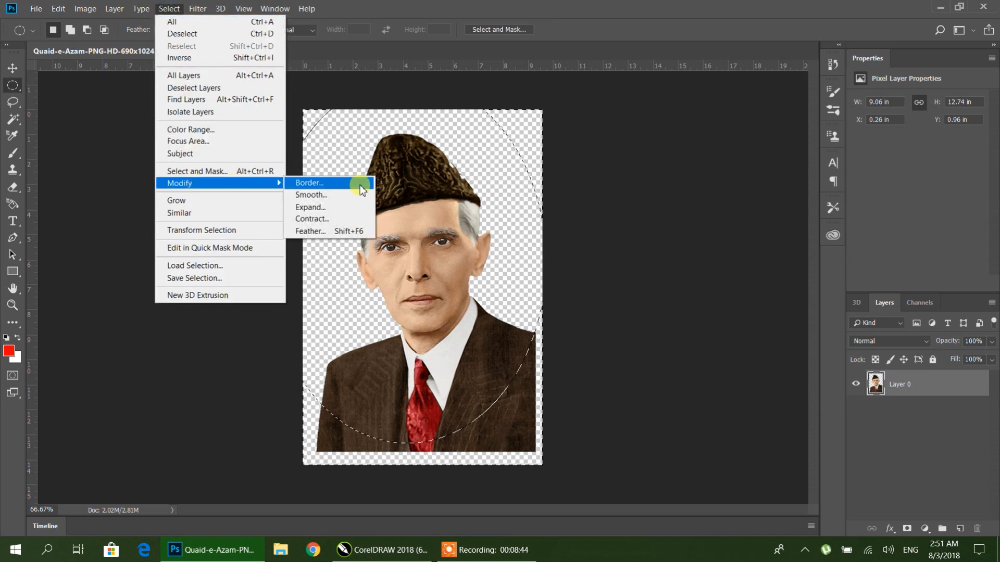
pyautogui.click(325, 232)
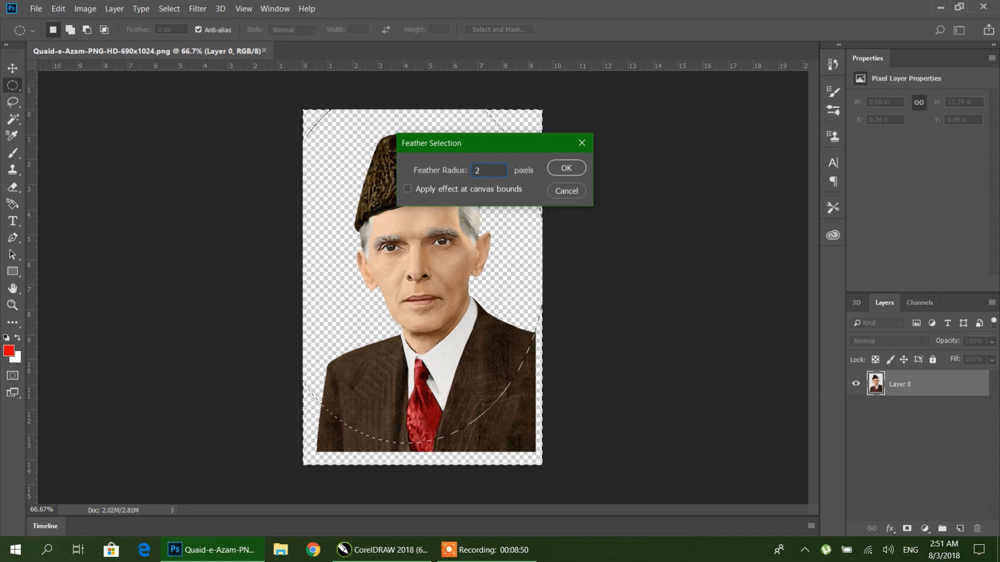
pyautogui.click(568, 167)
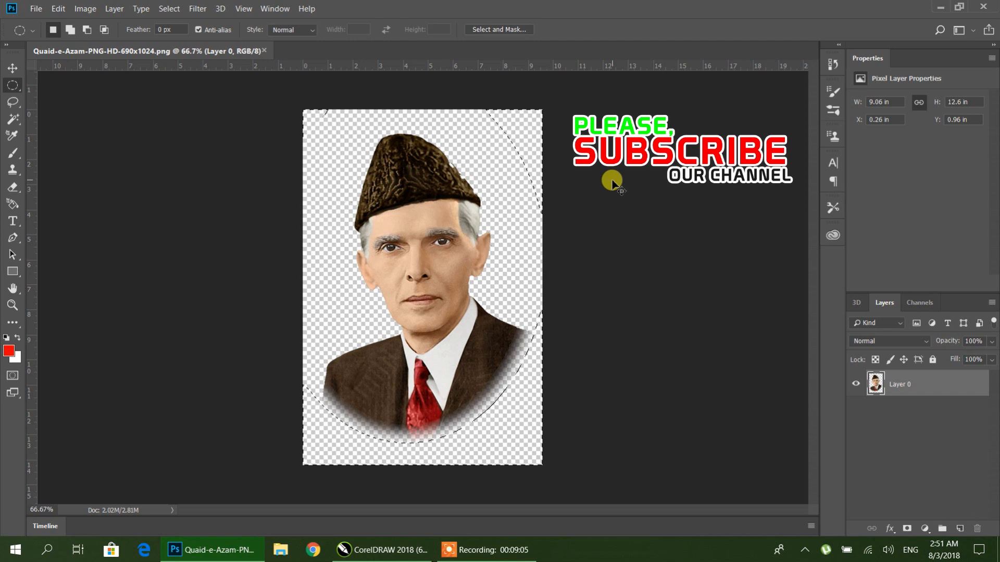
pyautogui.hotkey('ctrl', 'z')
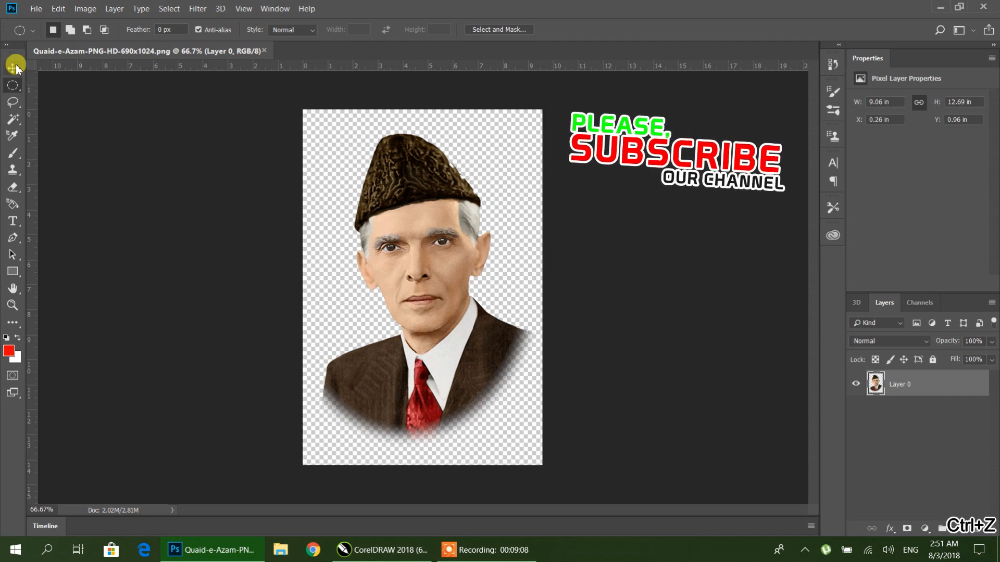
# Step: Save the portrait as a Photoshop PSD file named Quaid-e-Azam01 with maximum compatibility
pyautogui.click(36, 9)
pyautogui.click(59, 149)
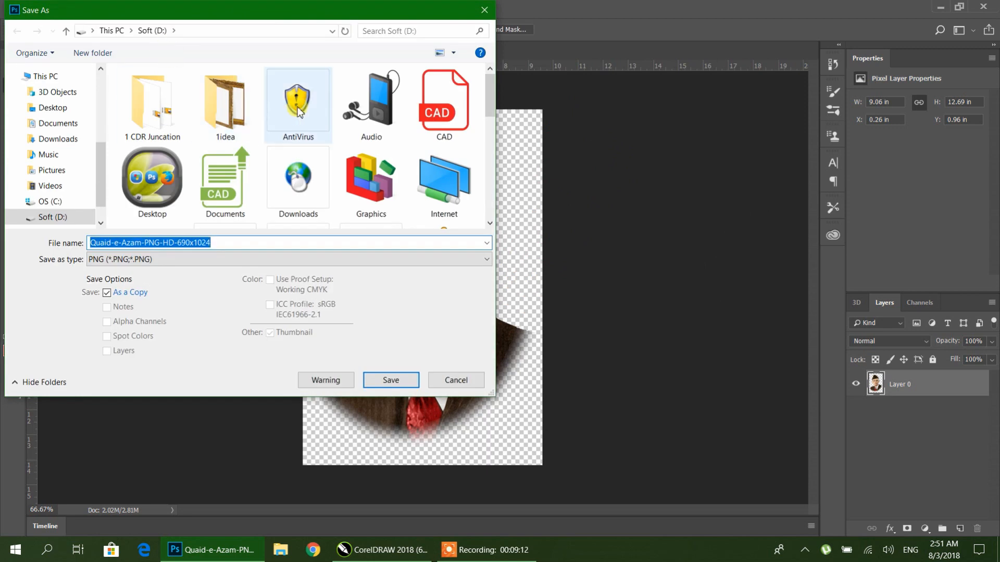
pyautogui.click(167, 258)
pyautogui.click(107, 270)
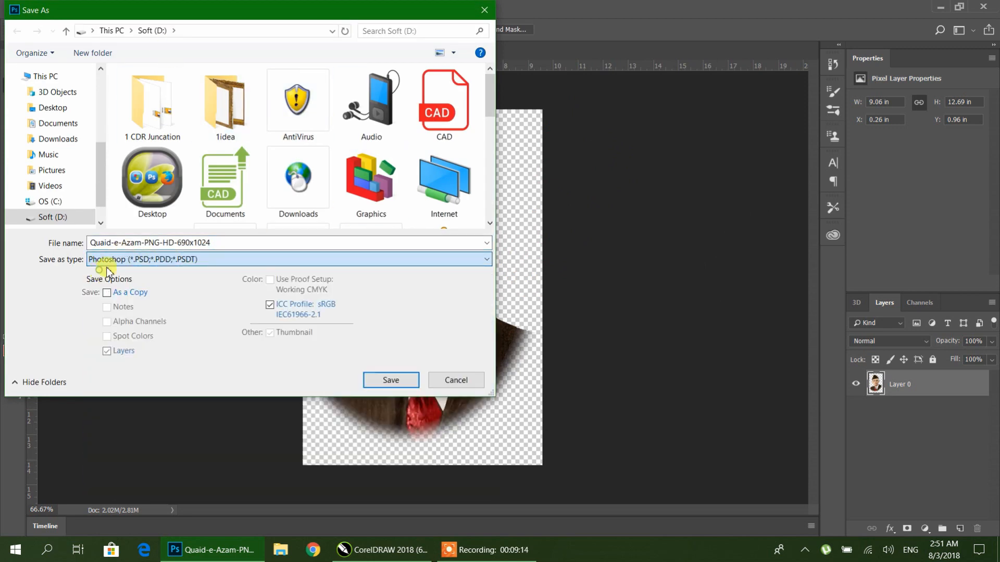
pyautogui.click(233, 245)
pyautogui.click(178, 243)
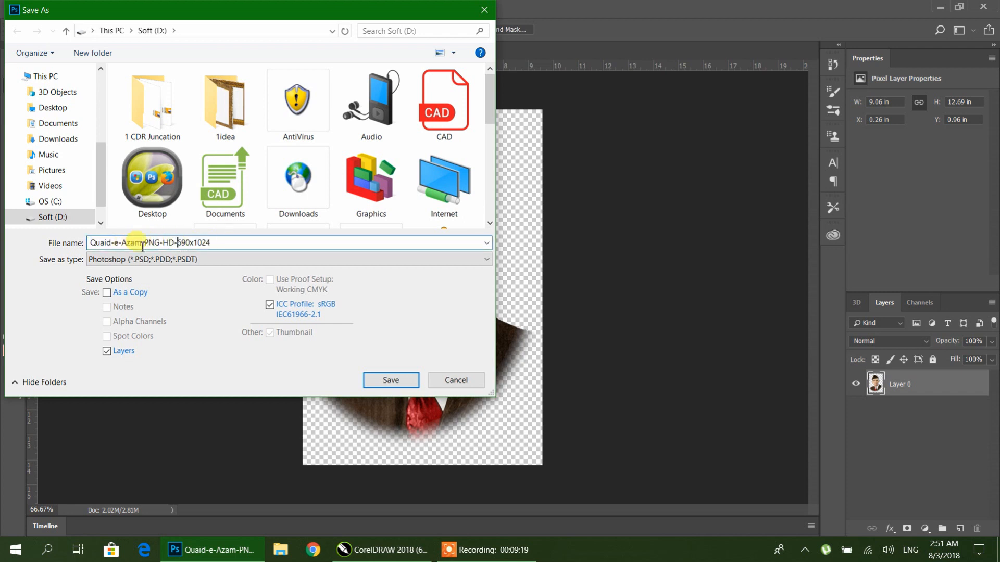
pyautogui.moveTo(143, 243); pyautogui.dragTo(268, 252)
pyautogui.write('0')
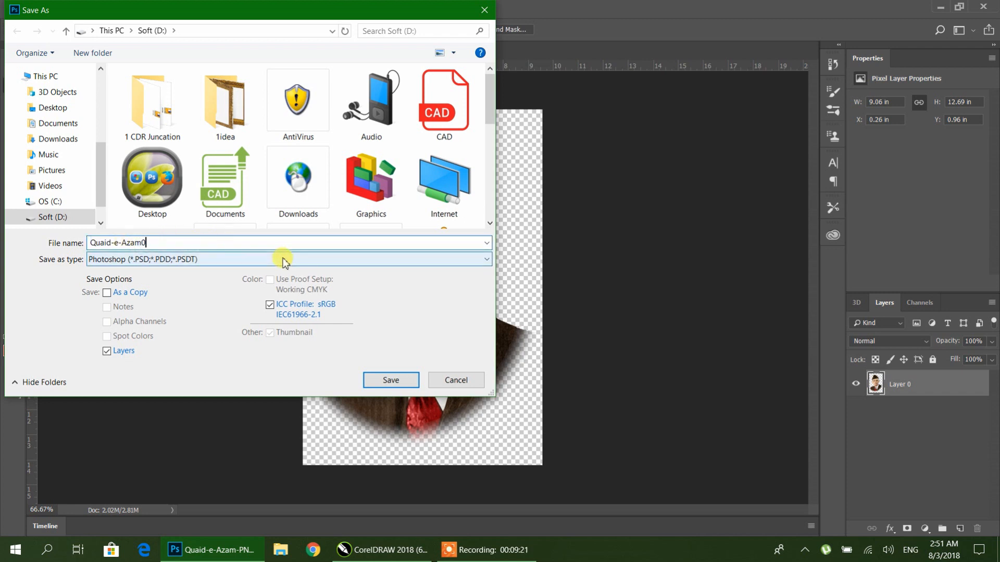
pyautogui.write('1')
pyautogui.click(385, 379)
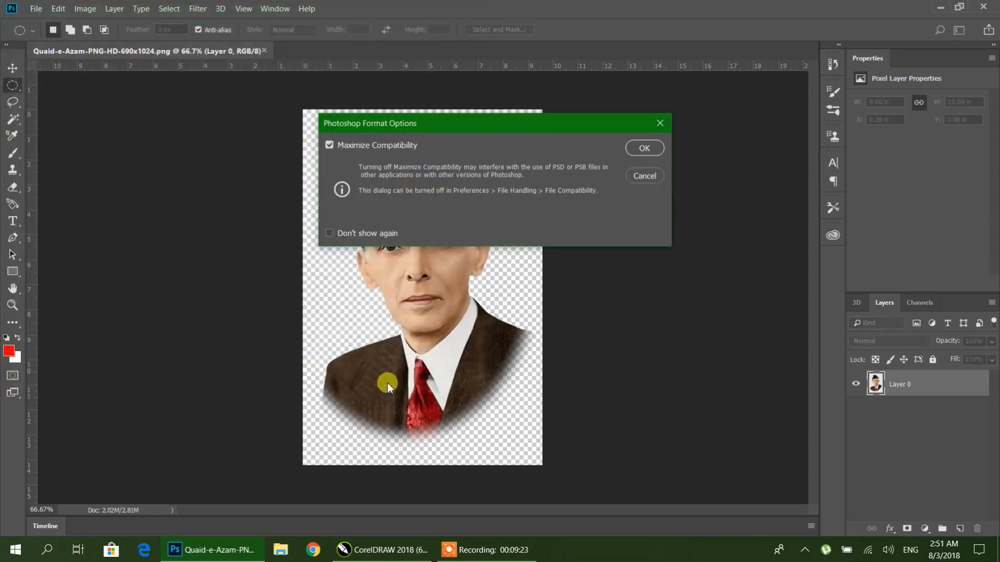
pyautogui.click(662, 146)
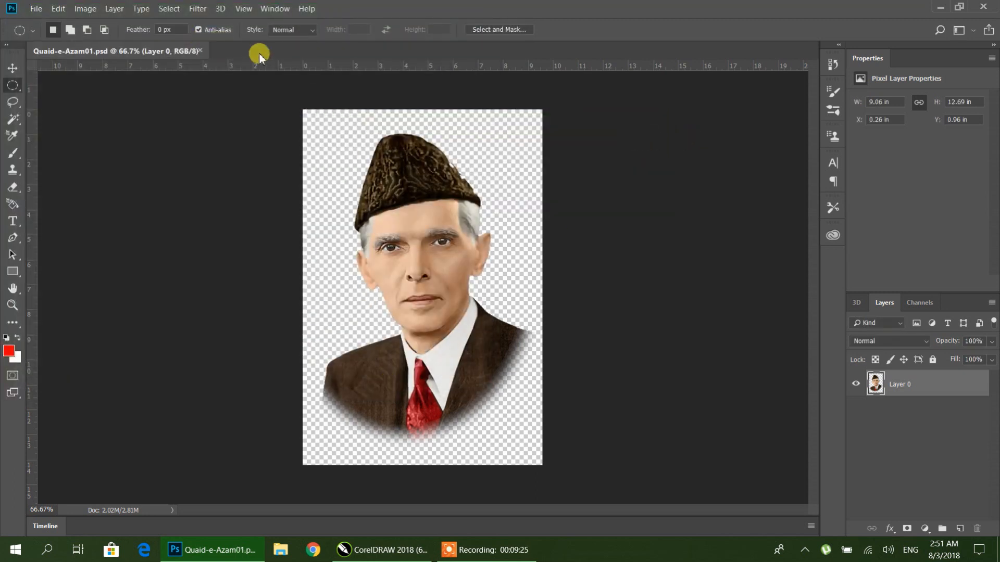
# Step: Close the saved file and open the allama-iqbal PNG picture from the recent files
pyautogui.click(203, 51)
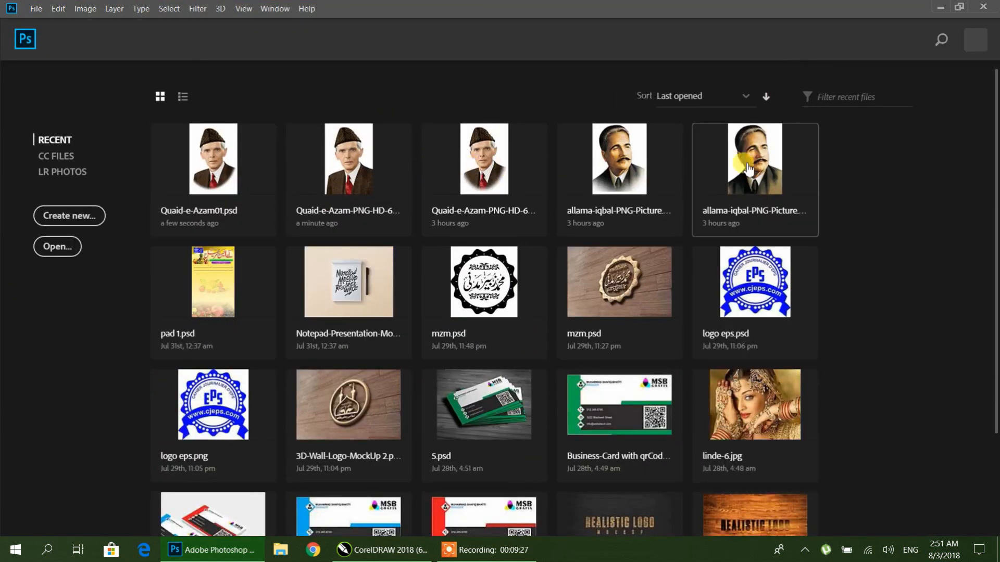
pyautogui.click(194, 164)
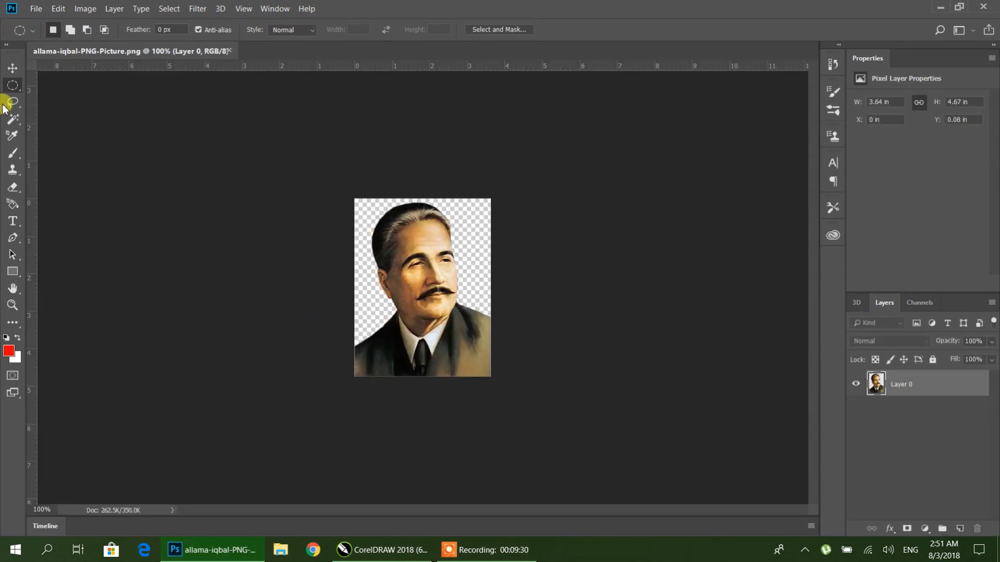
# Step: Draw an elliptical marquee selection around Iqbal's head and shoulders and invert it
pyautogui.moveTo(326, 176); pyautogui.dragTo(490, 359)
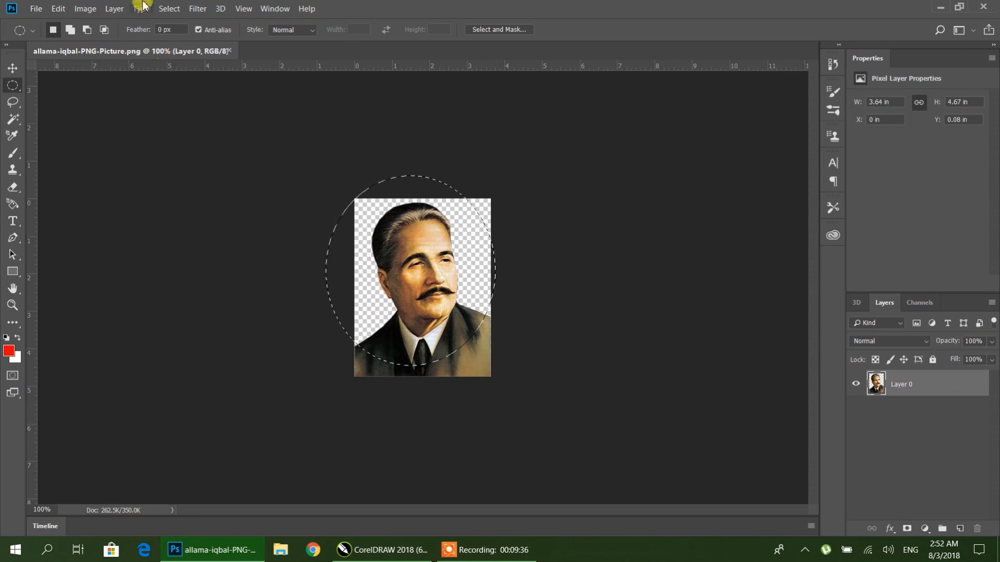
pyautogui.click(168, 8)
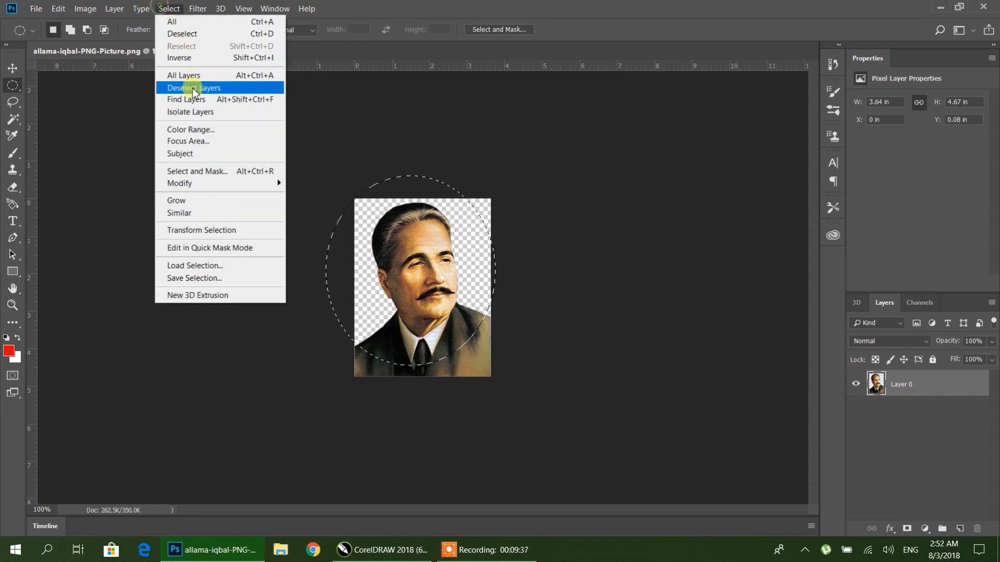
pyautogui.click(180, 58)
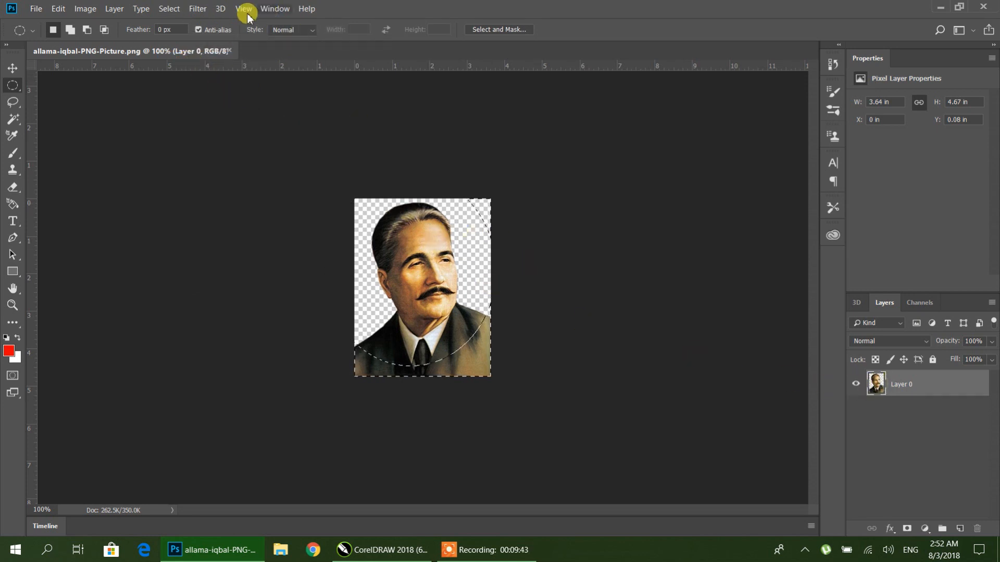
# Step: Feather the inverted selection by 20 pixels, delete the area outside the oval and deselect
pyautogui.click(168, 8)
pyautogui.moveTo(178, 187)
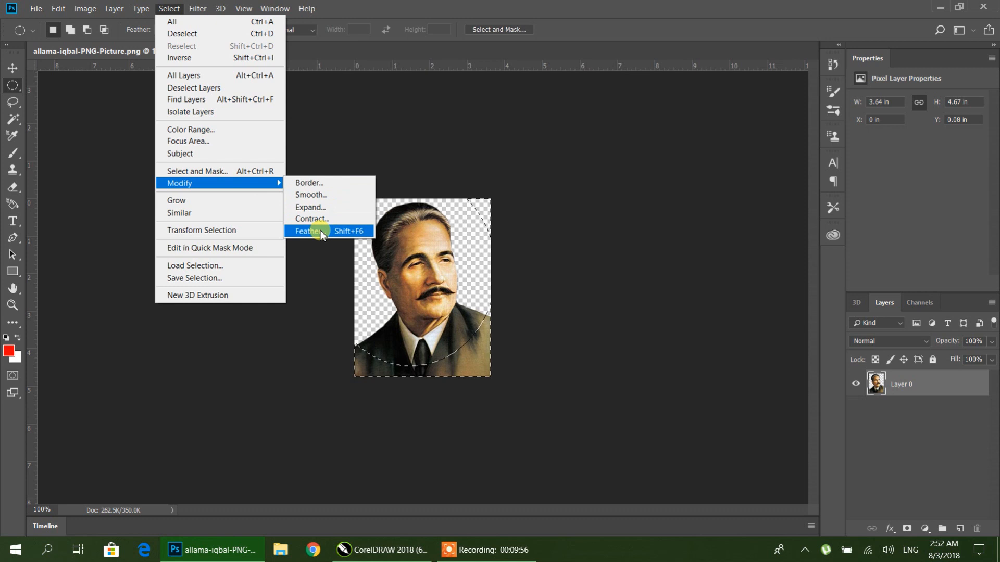
pyautogui.click(351, 234)
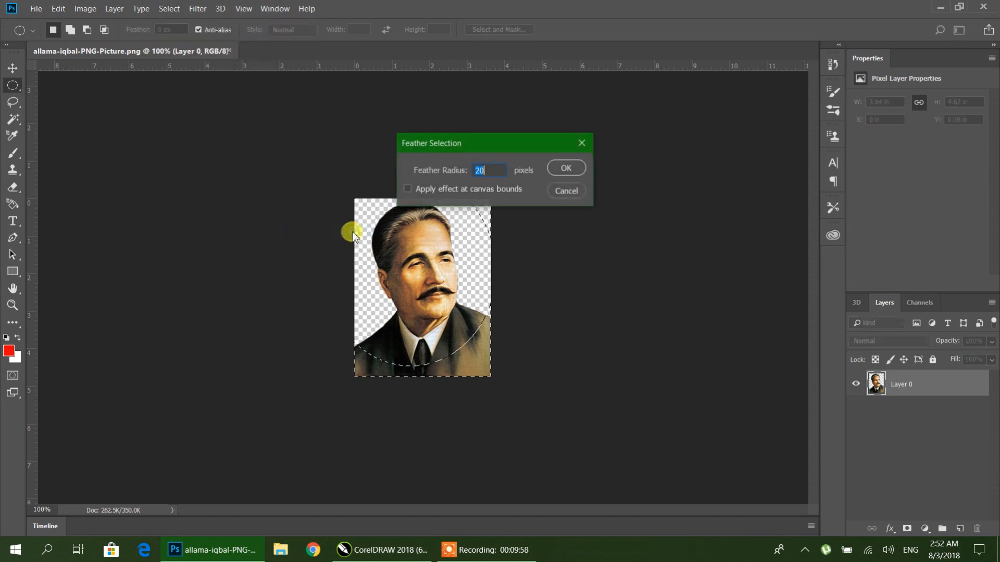
pyautogui.click(570, 169)
pyautogui.press('Delete')
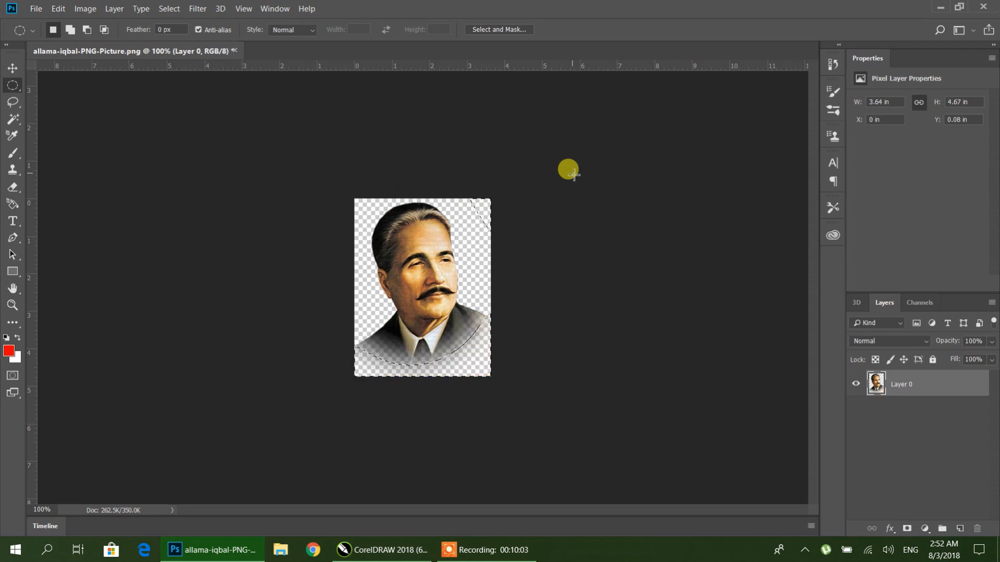
pyautogui.hotkey('ctrl', 'd')
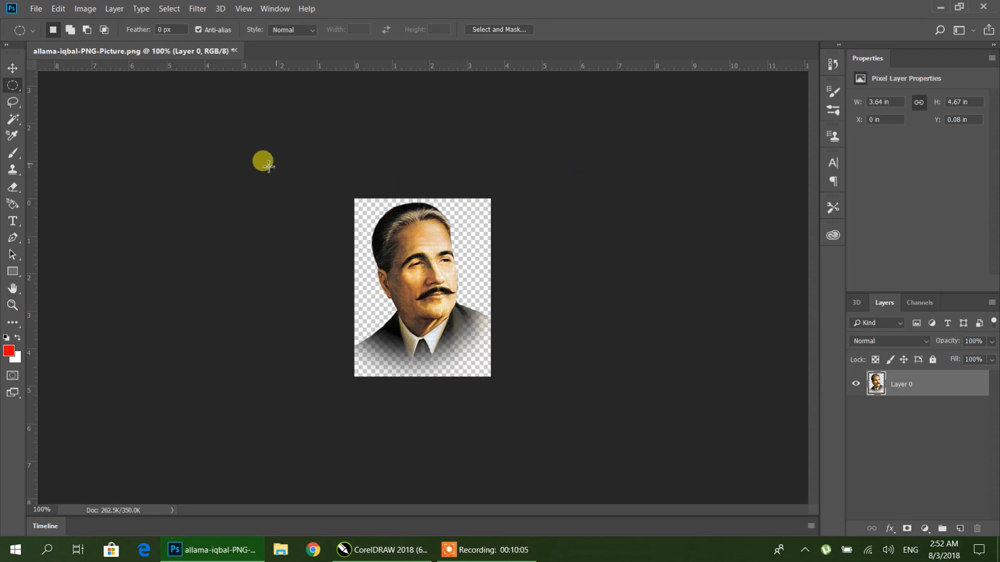
# Step: Save the portrait as a Photoshop PSD file named allama-iqbal01 and close it
pyautogui.click(35, 8)
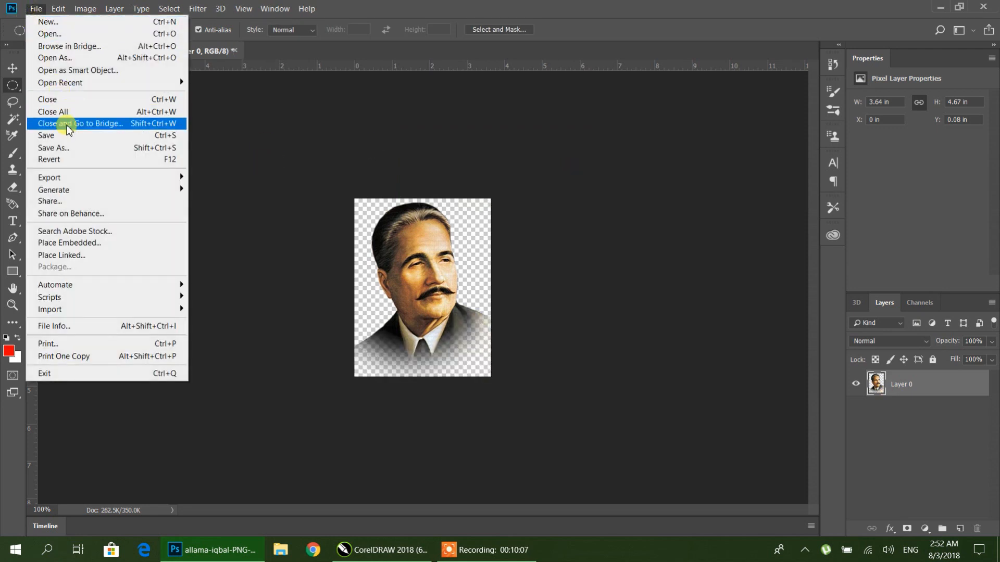
pyautogui.click(65, 148)
pyautogui.click(197, 248)
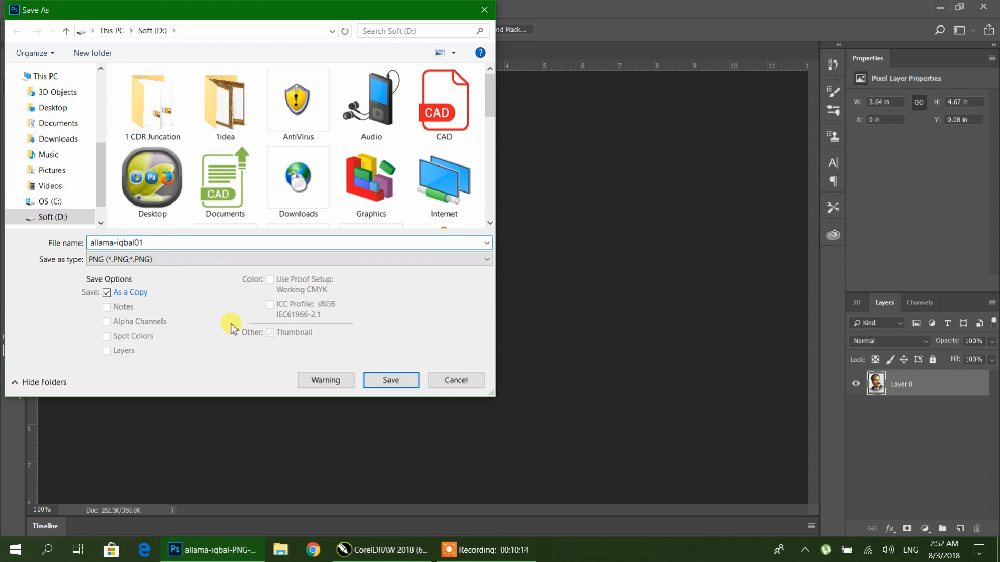
pyautogui.click(176, 259)
pyautogui.click(177, 269)
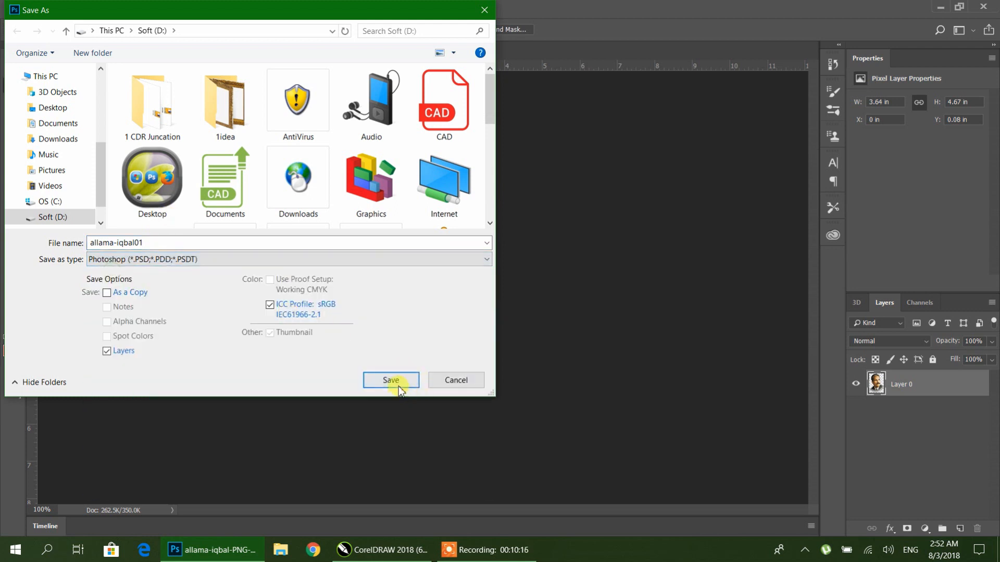
pyautogui.click(399, 388)
pyautogui.click(635, 142)
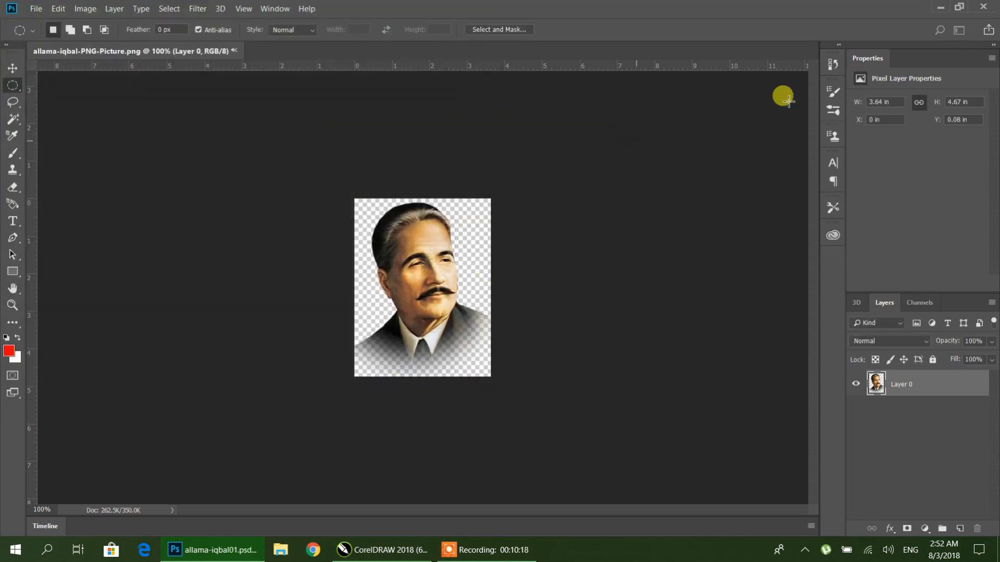
pyautogui.click(980, 6)
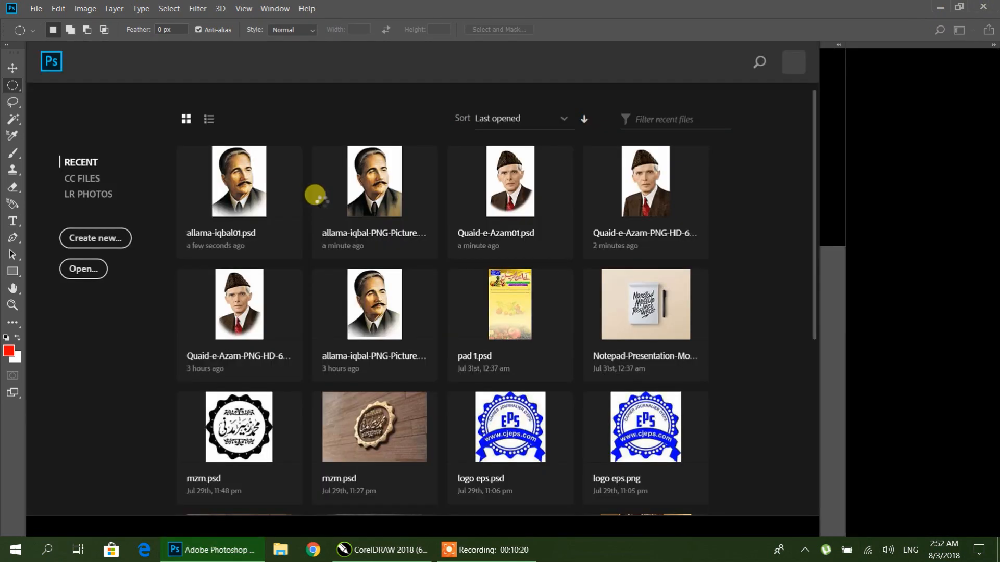
# Step: Import the allama-iqbal01 and Quaid-e-Azam01 PSD files from drive D into the CorelDRAW page
pyautogui.rightClick(457, 166)
pyautogui.click(495, 234)
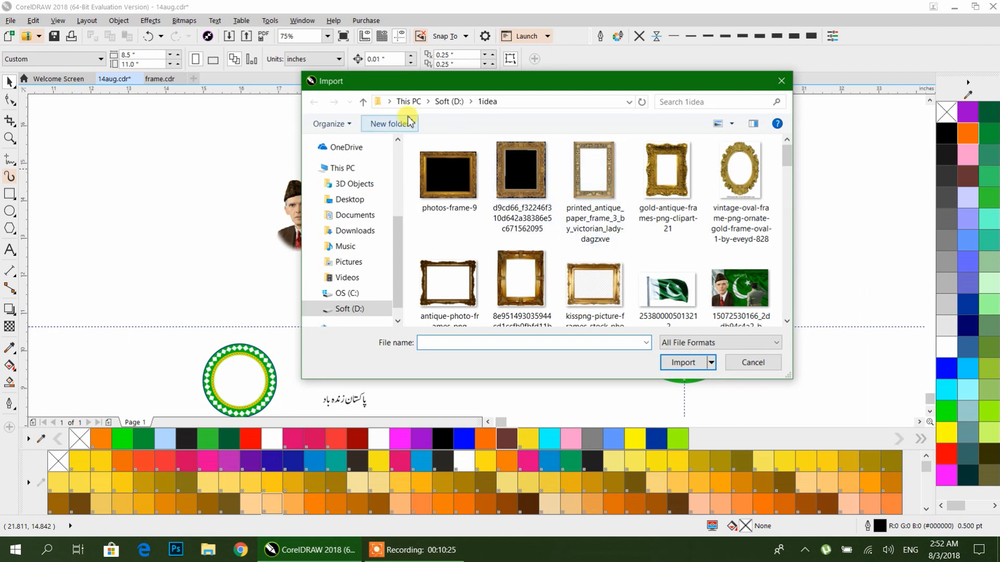
pyautogui.click(451, 101)
pyautogui.scroll(-5, 519, 237)
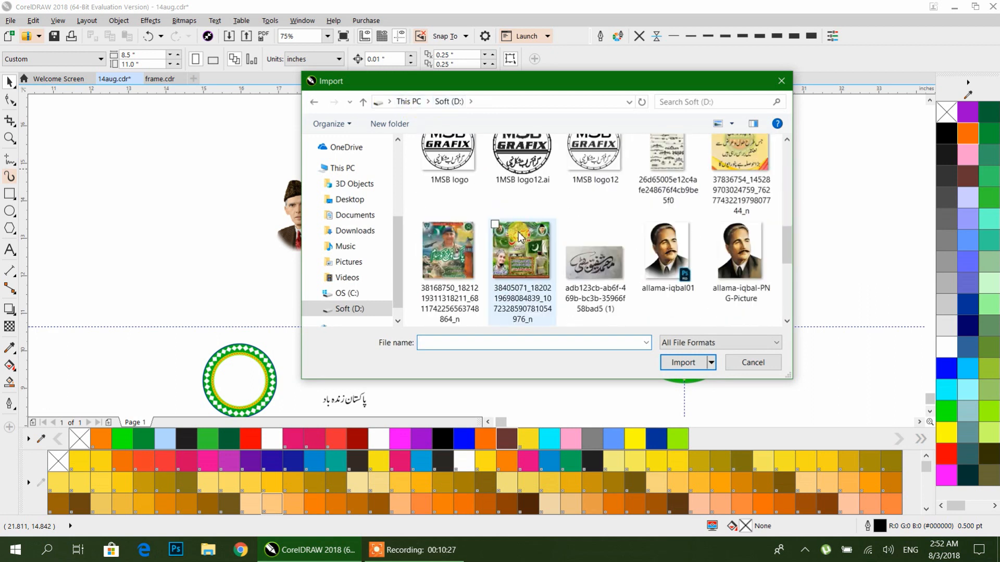
pyautogui.scroll(-2, 519, 237)
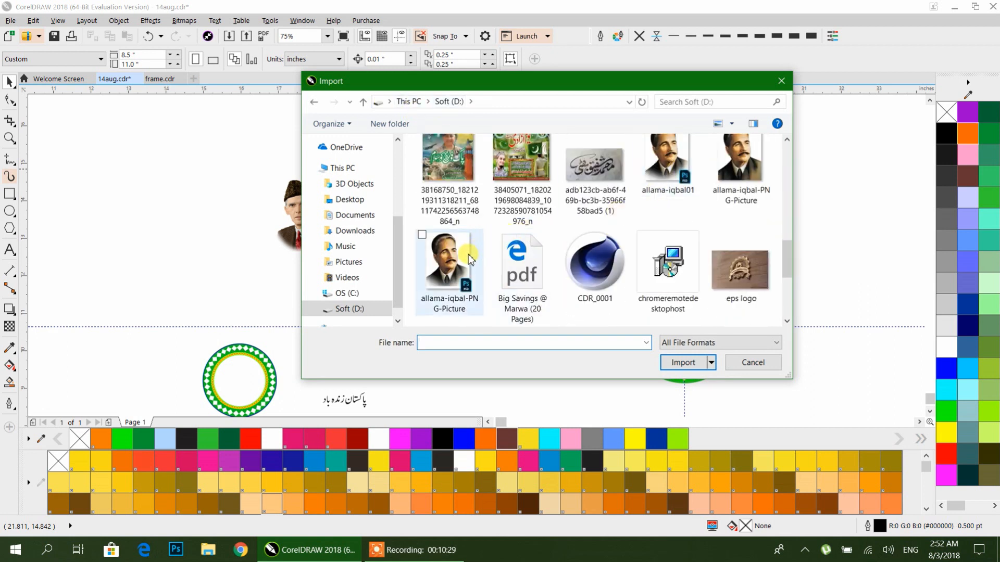
pyautogui.scroll(1, 653, 174)
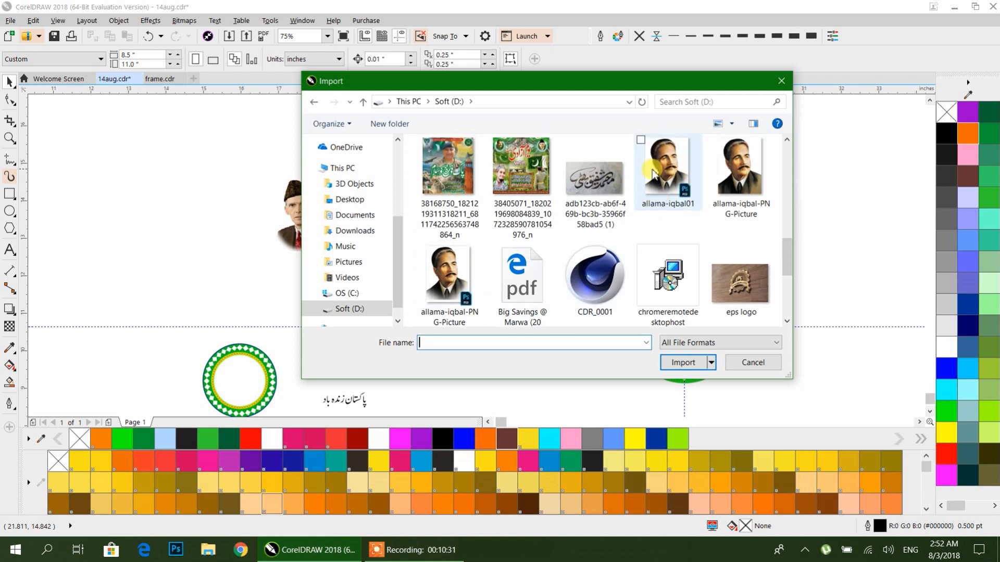
pyautogui.click(642, 142)
pyautogui.scroll(-3, 658, 217)
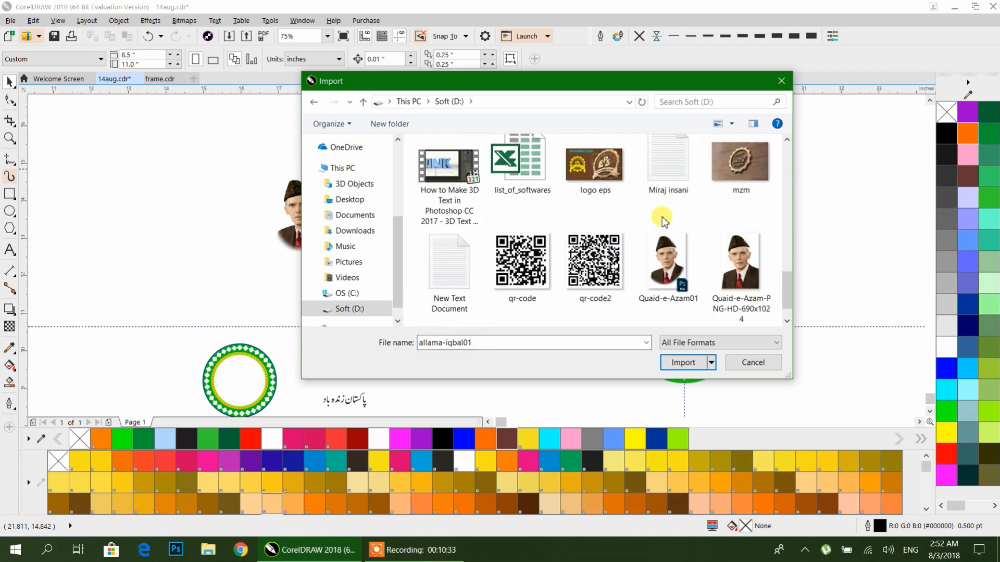
pyautogui.keyDown('ctrl'); pyautogui.click(662, 236); pyautogui.keyUp('ctrl')
pyautogui.scroll(-2, 693, 238)
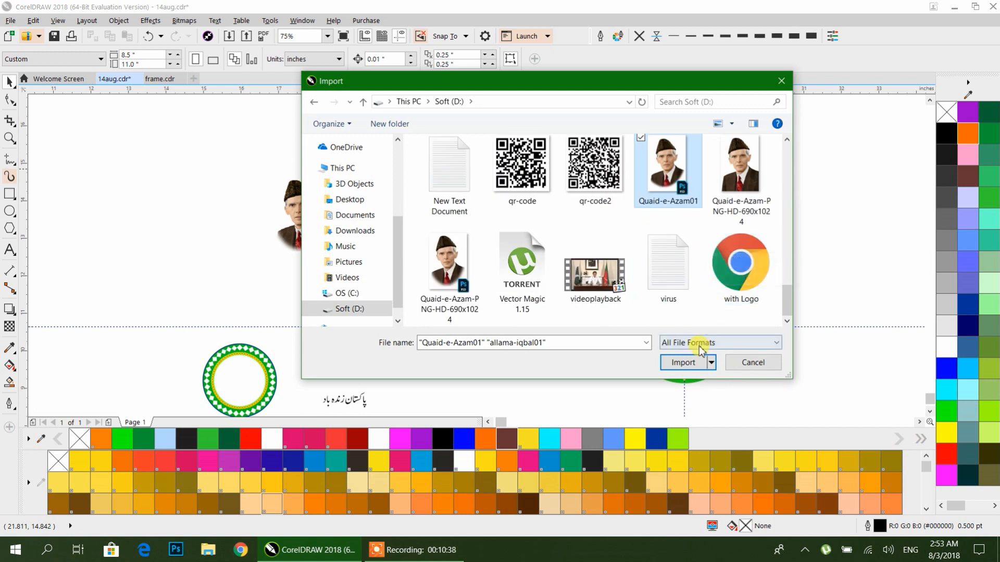
pyautogui.click(682, 362)
pyautogui.moveTo(411, 166); pyautogui.dragTo(573, 315)
pyautogui.moveTo(552, 157); pyautogui.dragTo(671, 323)
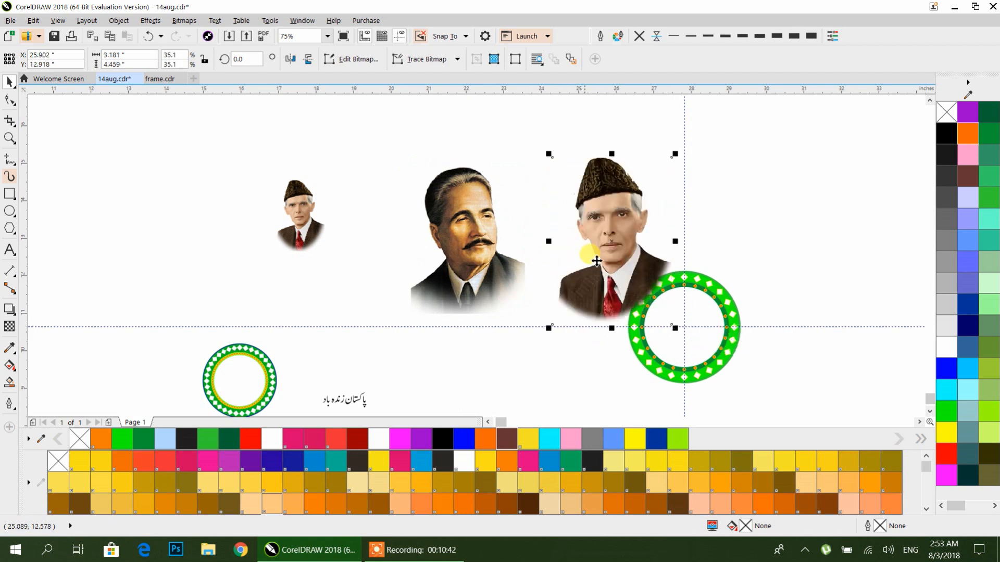
# Step: Move the Quaid-e-Azam portrait up above the guideline
pyautogui.moveTo(616, 254); pyautogui.dragTo(584, 216)
pyautogui.moveTo(611, 303); pyautogui.dragTo(512, 245)
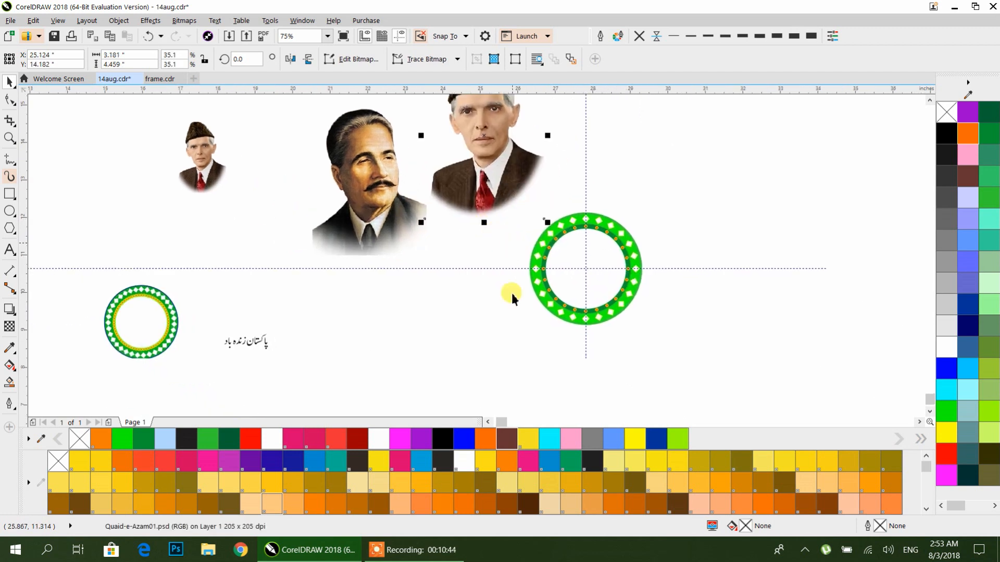
# Step: Group the parts of the green ring and place a copy of it beside the portraits
pyautogui.click(503, 347)
pyautogui.click(556, 299)
pyautogui.click(639, 234)
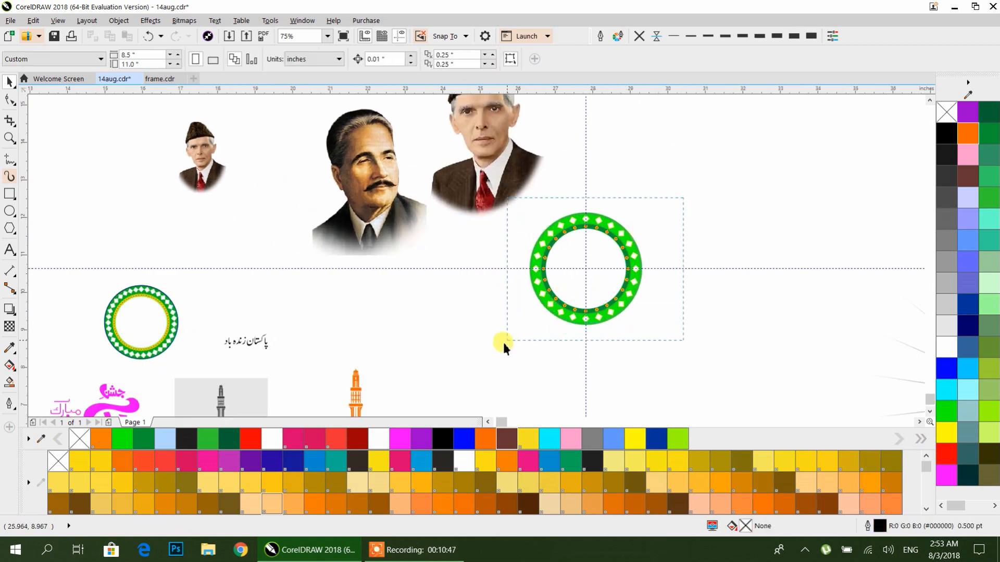
pyautogui.moveTo(504, 344); pyautogui.dragTo(501, 345)
pyautogui.hotkey('ctrl', 'g')
pyautogui.moveTo(537, 289); pyautogui.dragTo(582, 270)
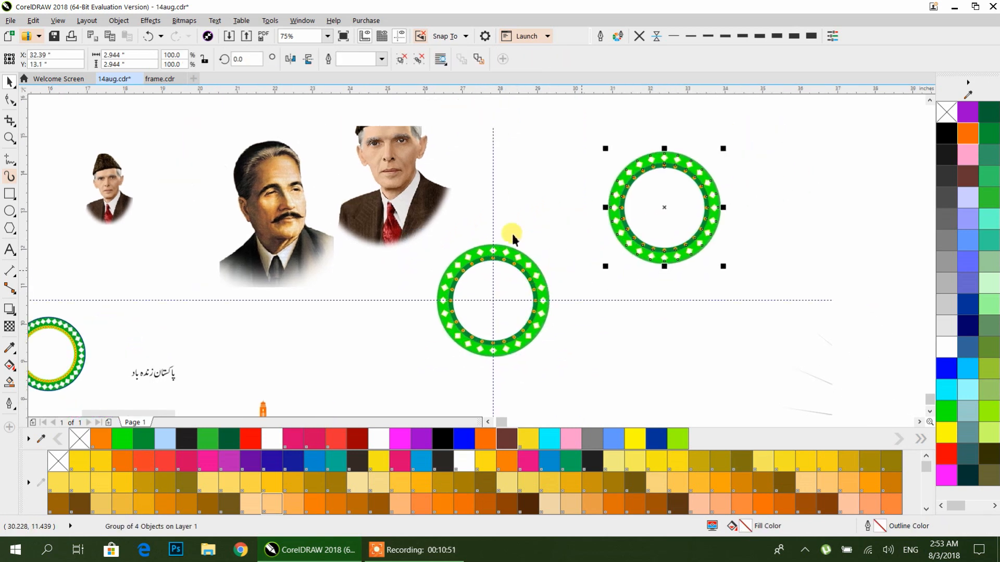
# Step: Move the Quaid-e-Azam portrait into the copied ring, scale it down and bring it to the front
pyautogui.click(427, 199)
pyautogui.moveTo(411, 225); pyautogui.dragTo(663, 236)
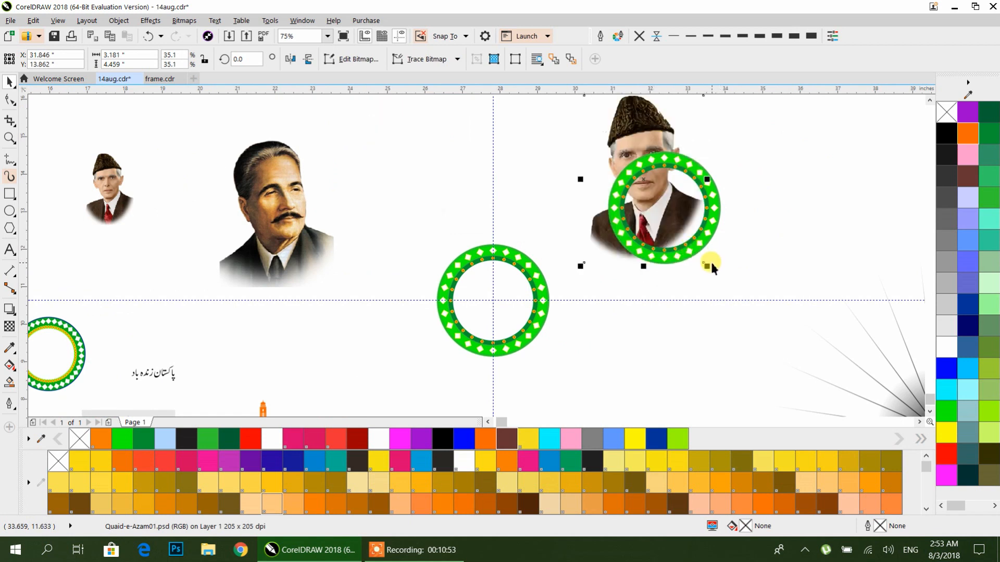
pyautogui.moveTo(709, 269); pyautogui.dragTo(683, 242)
pyautogui.moveTo(653, 207); pyautogui.dragTo(674, 230)
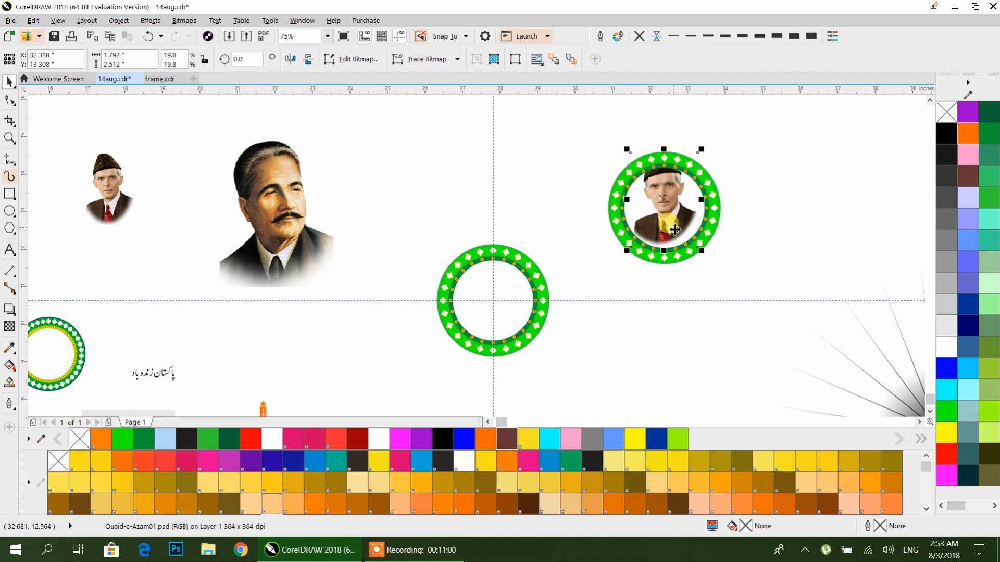
pyautogui.hotkey('shift', 'pageup')
pyautogui.moveTo(706, 257); pyautogui.dragTo(709, 260)
pyautogui.moveTo(681, 229); pyautogui.dragTo(659, 307)
pyautogui.click(681, 232)
# Step: Fine-tune the size of the Quaid-e-Azam portrait inside the ring, then deselect
pyautogui.scroll(2, 682, 231)
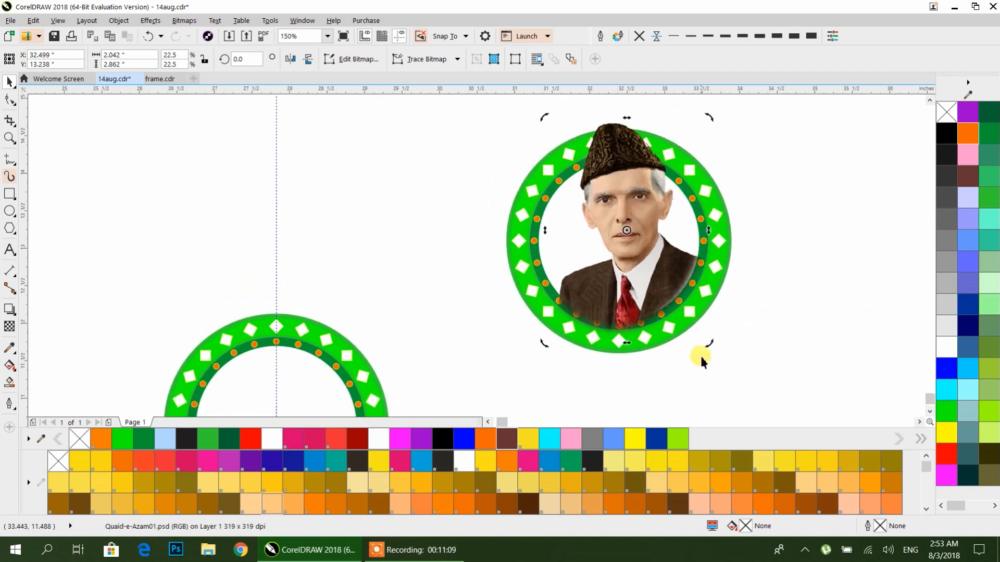
pyautogui.click(655, 300)
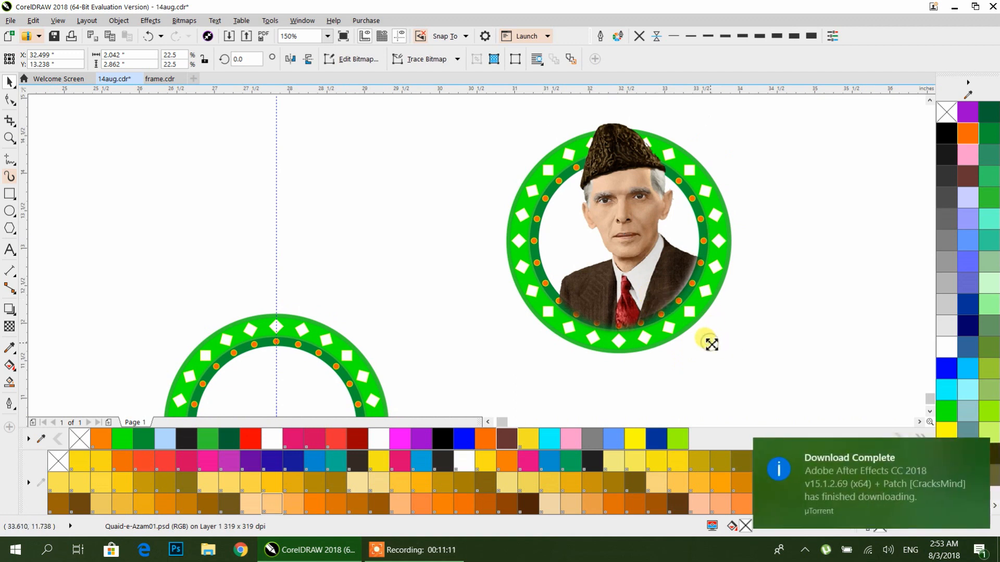
pyautogui.click(977, 449)
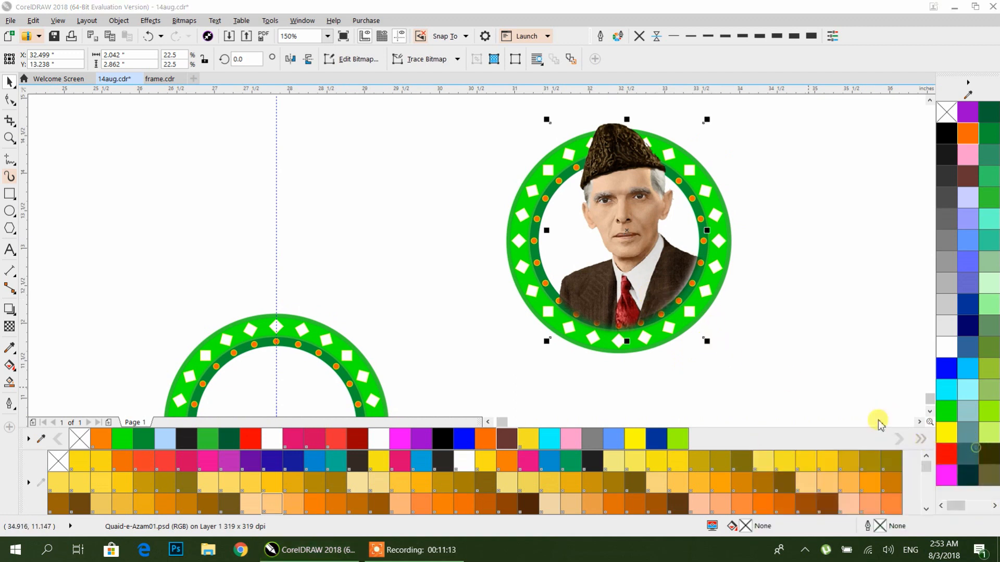
pyautogui.moveTo(546, 343); pyautogui.dragTo(540, 346)
pyautogui.click(759, 296)
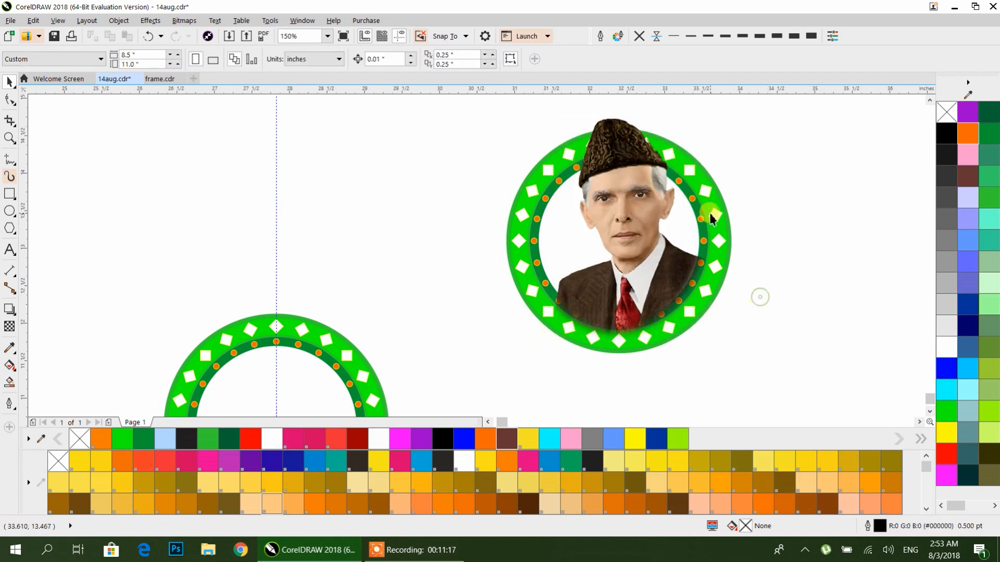
pyautogui.scroll(-2, 711, 217)
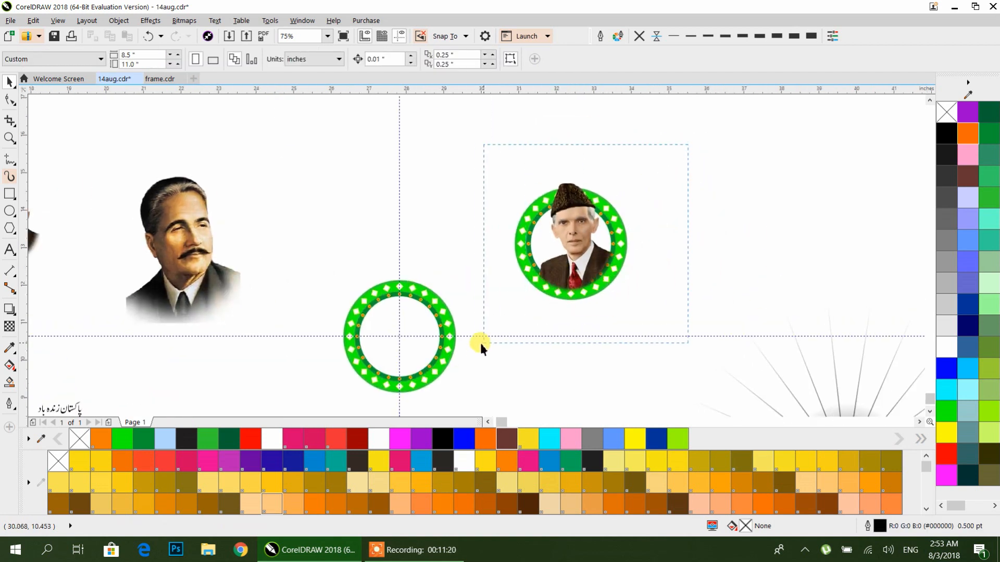
# Step: Group the Quaid-e-Azam portrait with its ring and move the group to the right
pyautogui.moveTo(480, 343); pyautogui.dragTo(474, 343)
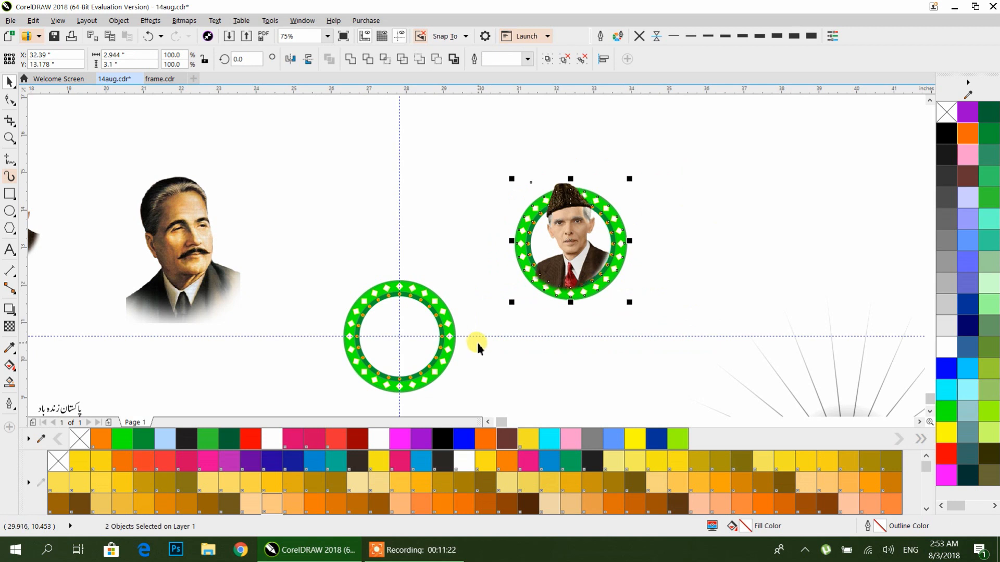
pyautogui.hotkey('ctrl', 'z')
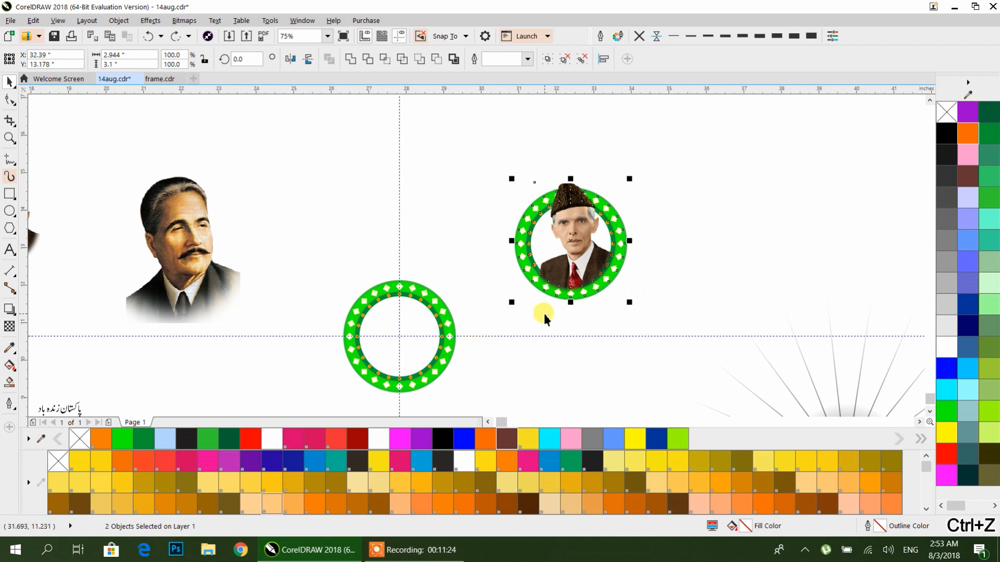
pyautogui.hotkey('ctrl', 'g')
pyautogui.moveTo(599, 253); pyautogui.dragTo(748, 205)
# Step: Move the remaining green ring up and scale the Iqbal portrait to fit inside it
pyautogui.moveTo(436, 311); pyautogui.dragTo(491, 176)
pyautogui.click(216, 248)
pyautogui.moveTo(239, 320); pyautogui.dragTo(495, 241)
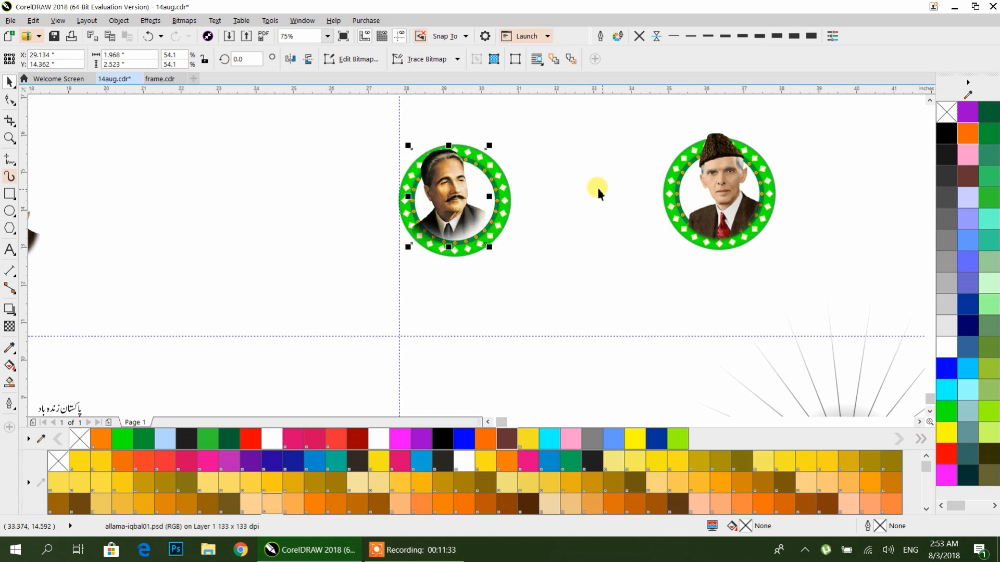
pyautogui.moveTo(489, 145); pyautogui.dragTo(494, 138)
pyautogui.moveTo(469, 223); pyautogui.dragTo(471, 222)
# Step: Group the Iqbal portrait with its ring
pyautogui.scroll(2, 471, 222)
pyautogui.scroll(-2, 474, 224)
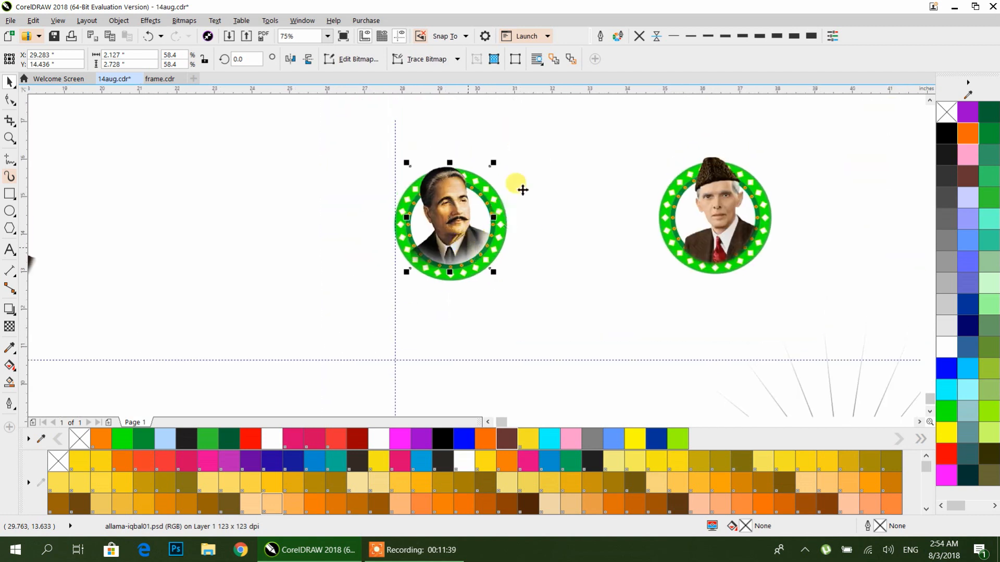
pyautogui.click(522, 187)
pyautogui.moveTo(333, 305); pyautogui.dragTo(333, 306)
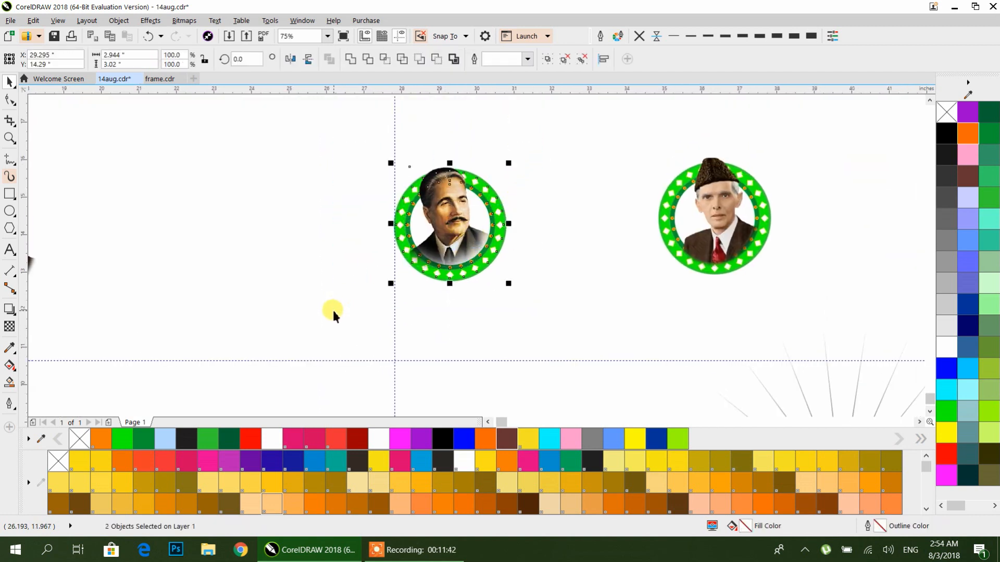
pyautogui.hotkey('ctrl', 'g')
pyautogui.scroll(-4, 493, 260)
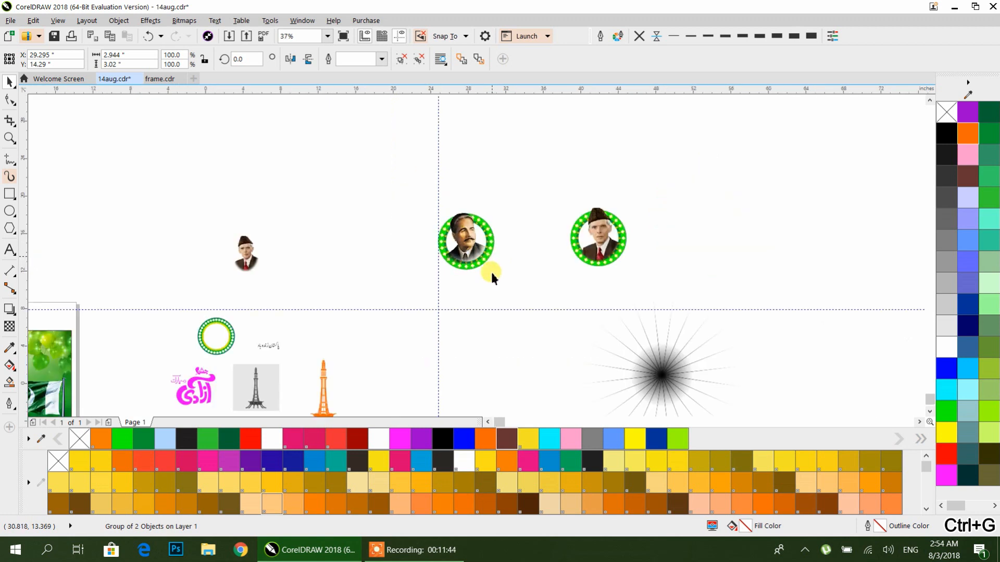
# Step: Move both ringed portrait groups onto the poster's green background image
pyautogui.moveTo(491, 296); pyautogui.dragTo(428, 295)
pyautogui.click(729, 239)
pyautogui.moveTo(751, 227); pyautogui.dragTo(470, 296)
pyautogui.scroll(5, 469, 292)
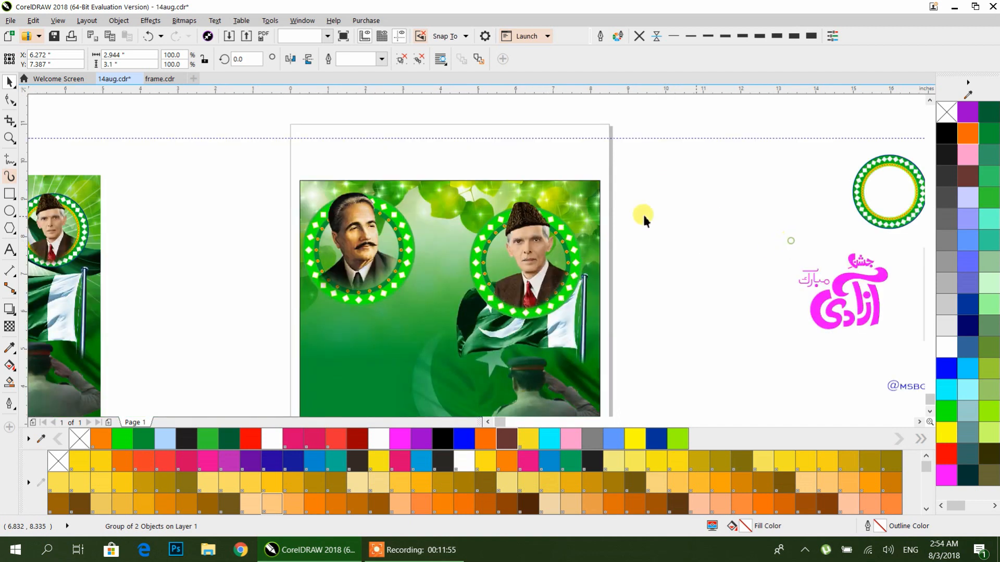
# Step: Scale down the portrait groups and place Iqbal in the poster's top-left corner and Quaid-e-Azam top-right
pyautogui.scroll(-2, 641, 215)
pyautogui.click(638, 214)
pyautogui.click(489, 257)
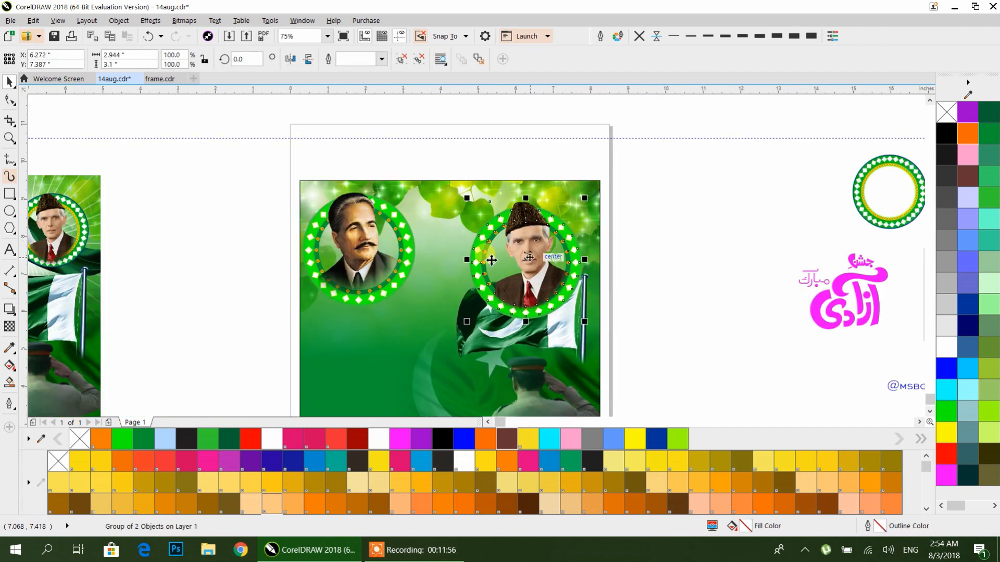
pyautogui.keyDown('shift'); pyautogui.click(384, 255); pyautogui.keyUp('shift')
pyautogui.moveTo(584, 321); pyautogui.dragTo(486, 277)
pyautogui.moveTo(445, 235); pyautogui.dragTo(559, 223)
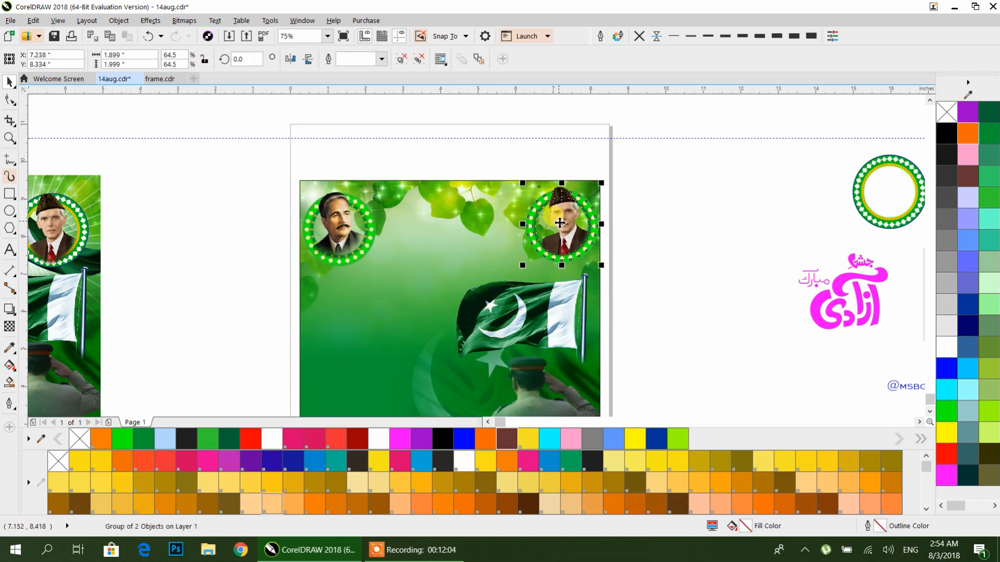
# Step: Recolor the Quaid-e-Azam ring with a dark green fill and a bright green outline
pyautogui.click(367, 239)
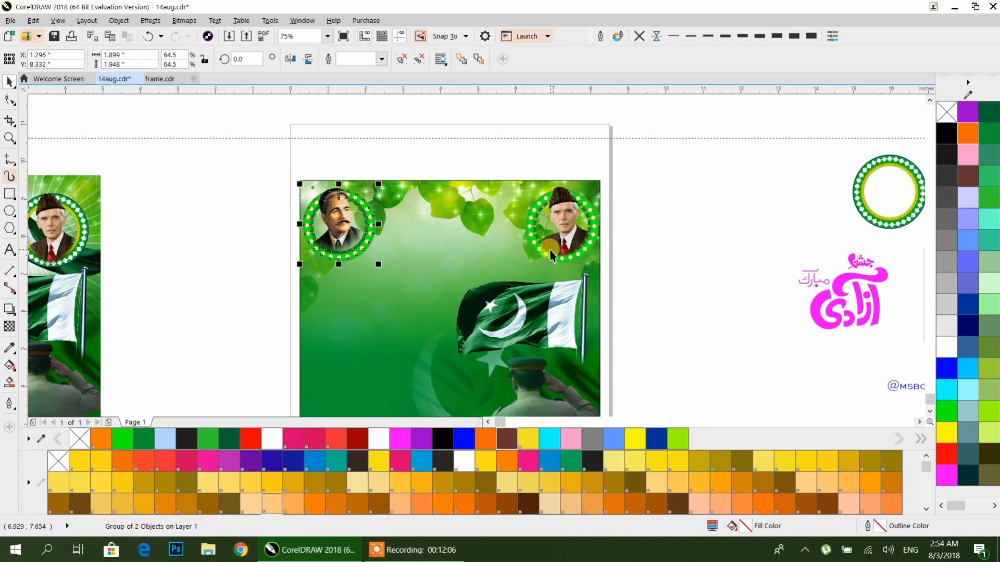
pyautogui.click(657, 252)
pyautogui.scroll(3, 566, 258)
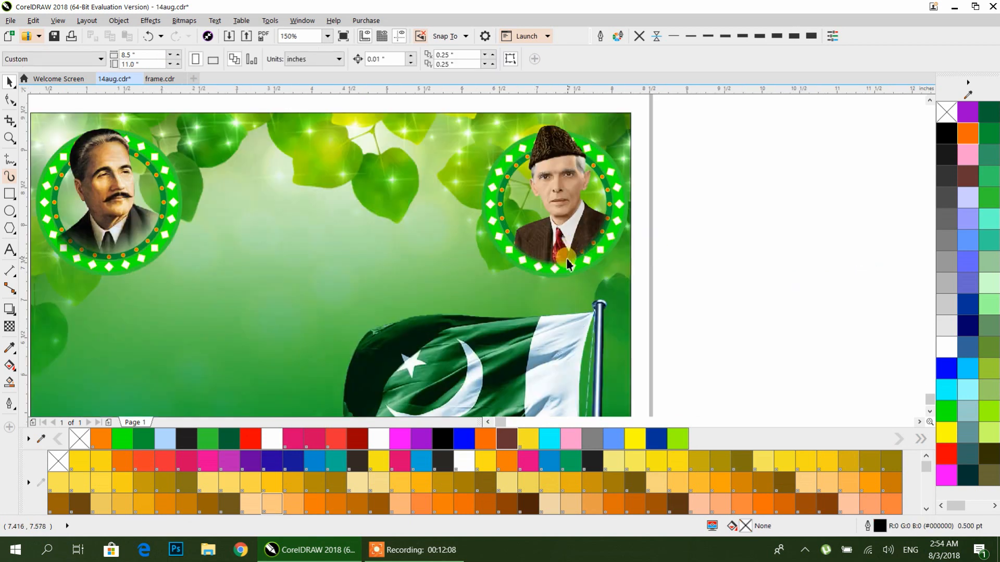
pyautogui.click(557, 277)
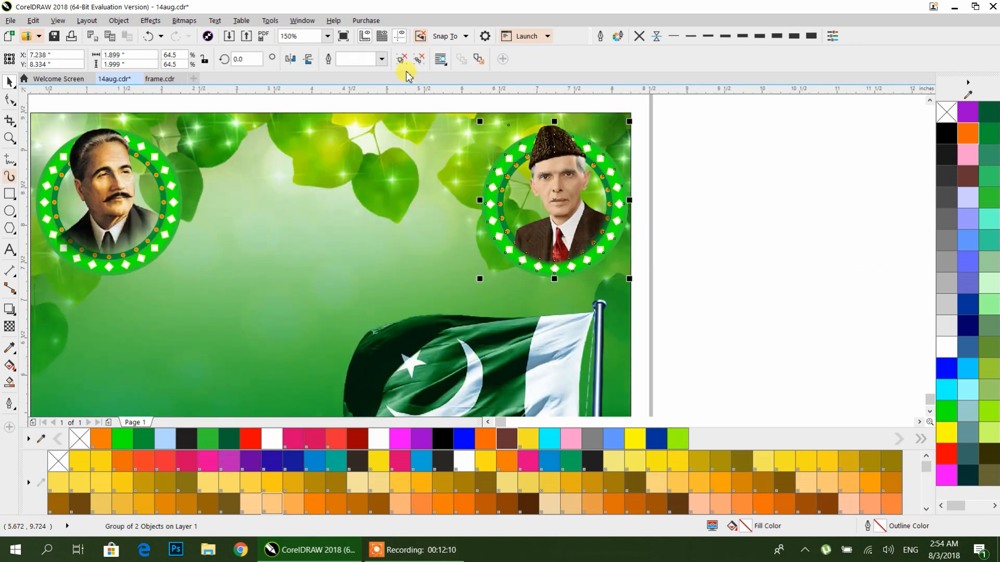
pyautogui.keyDown('ctrl'); pyautogui.click(567, 275); pyautogui.keyUp('ctrl')
pyautogui.click(567, 275)
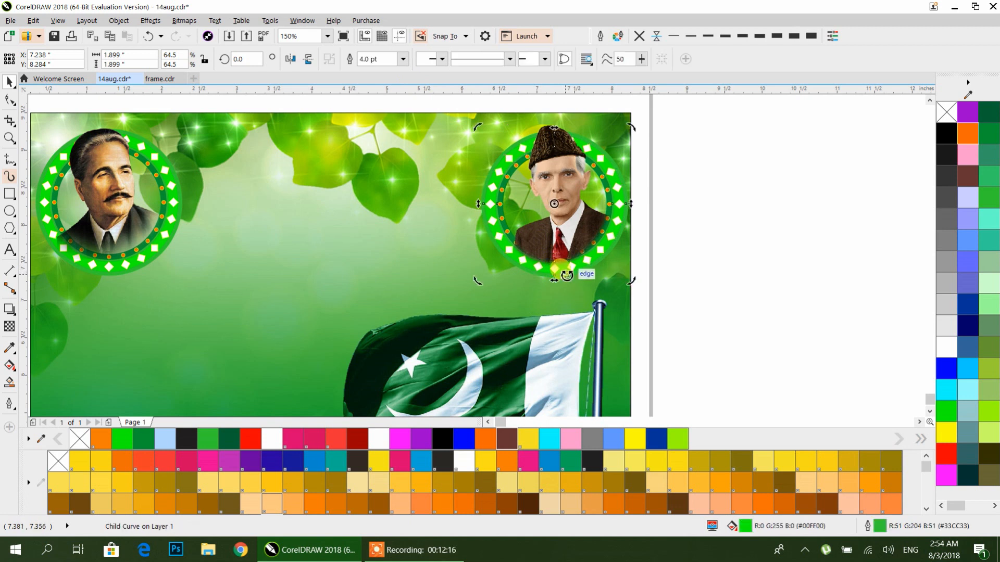
pyautogui.click(989, 113)
pyautogui.rightClick(947, 410)
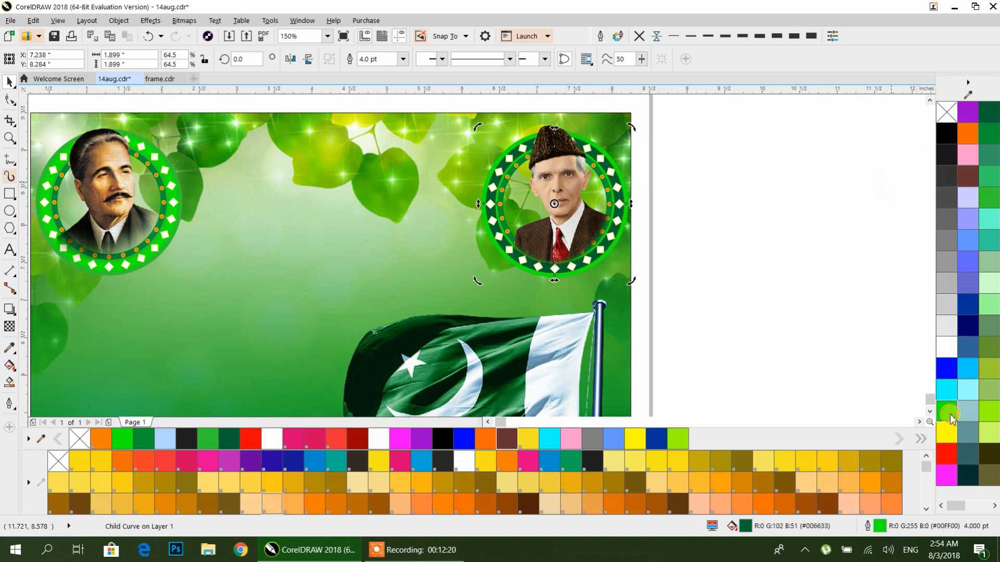
# Step: Recolor the Iqbal ring with a green fill and a bright green outline, then deselect
pyautogui.click(152, 263)
pyautogui.click(152, 261)
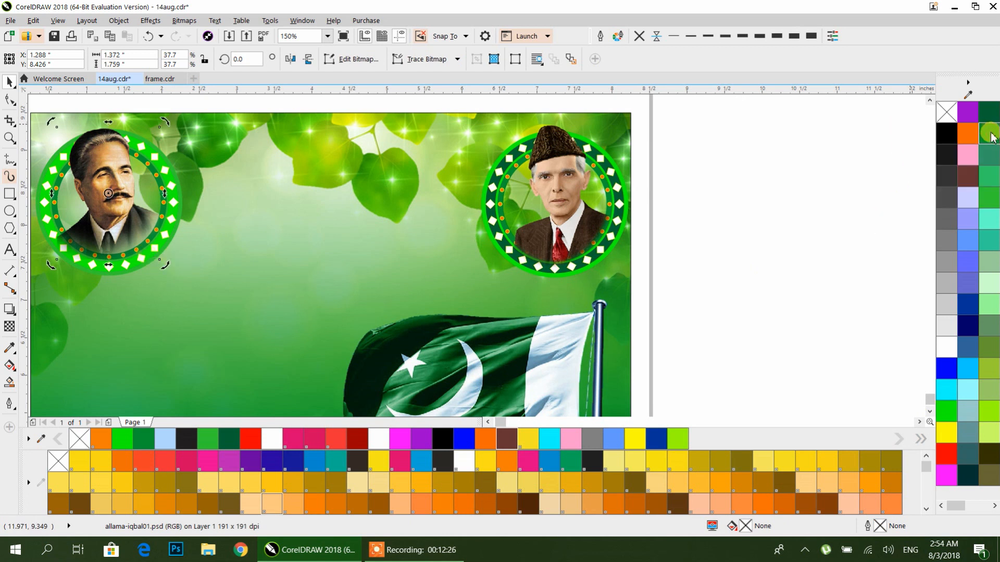
pyautogui.keyDown('ctrl'); pyautogui.click(163, 248); pyautogui.keyUp('ctrl')
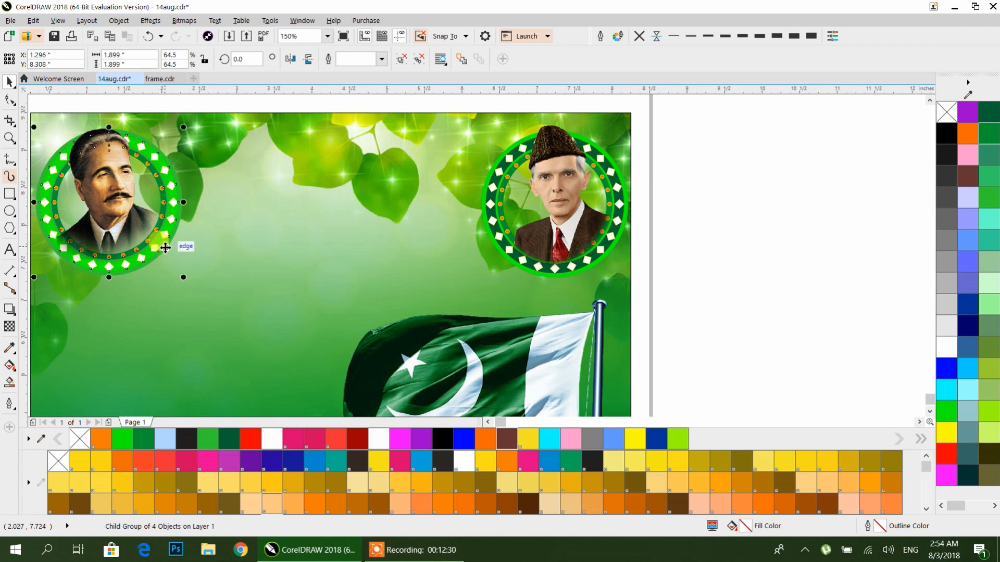
pyautogui.keyDown('ctrl'); pyautogui.click(165, 248); pyautogui.keyUp('ctrl')
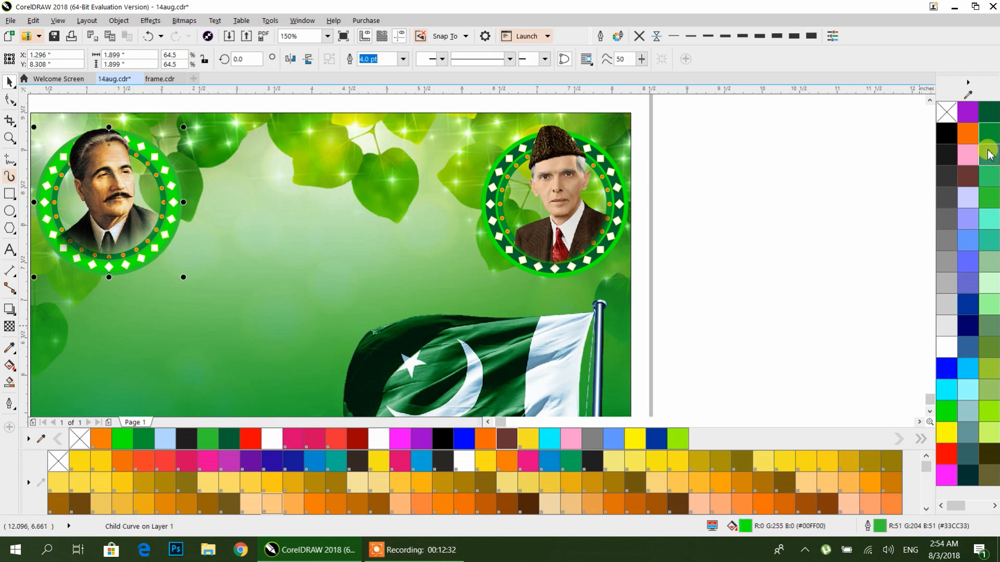
pyautogui.click(991, 138)
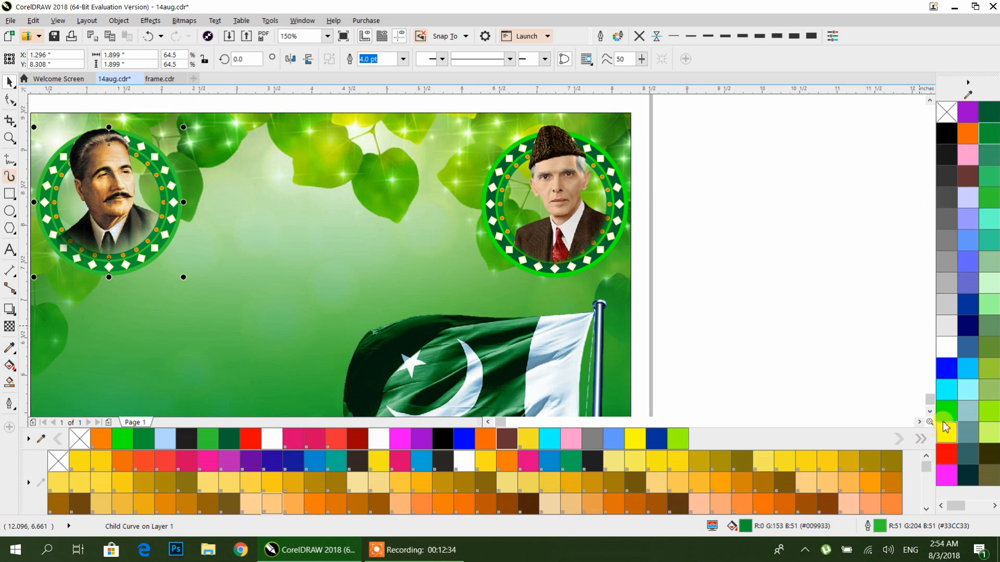
pyautogui.rightClick(944, 414)
pyautogui.click(749, 236)
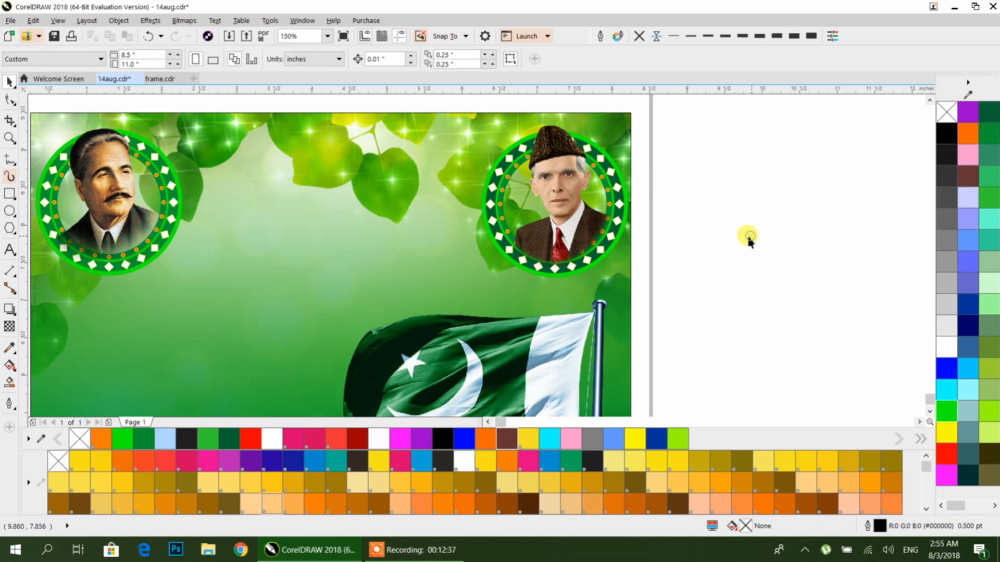
# Step: Select both ringed portrait groups on the poster and group them together
pyautogui.scroll(-1, 721, 248)
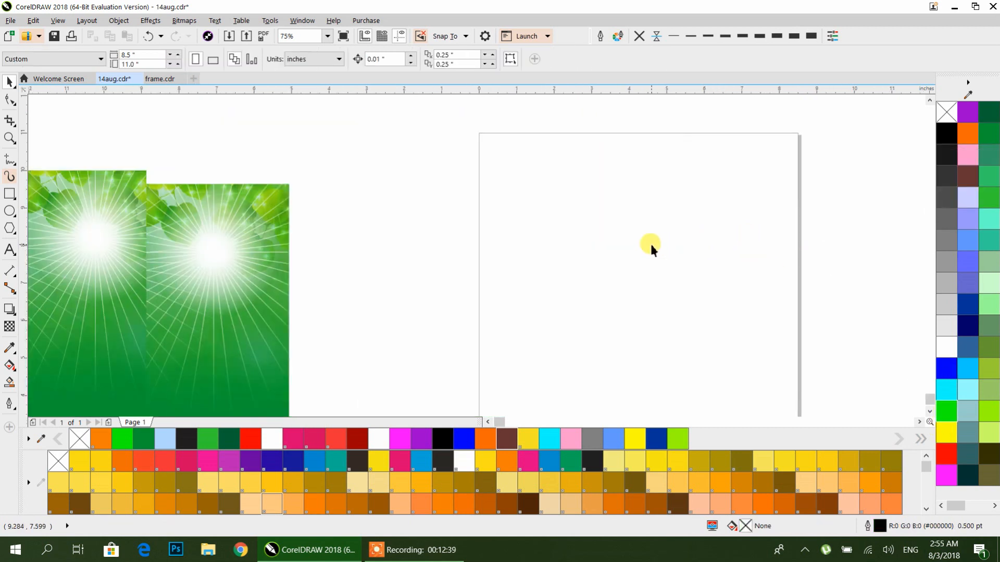
pyautogui.scroll(-2, 645, 242)
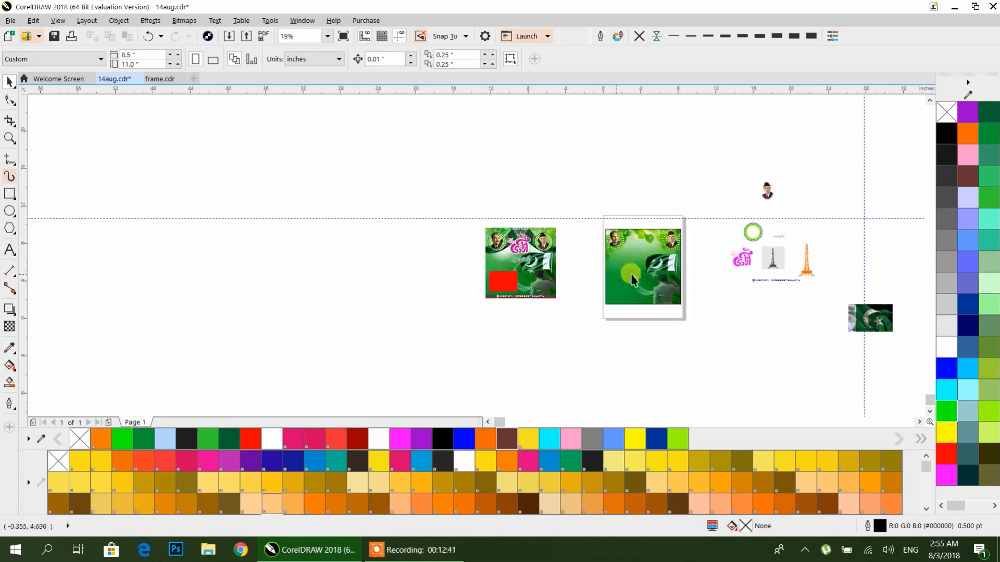
pyautogui.scroll(1, 675, 255)
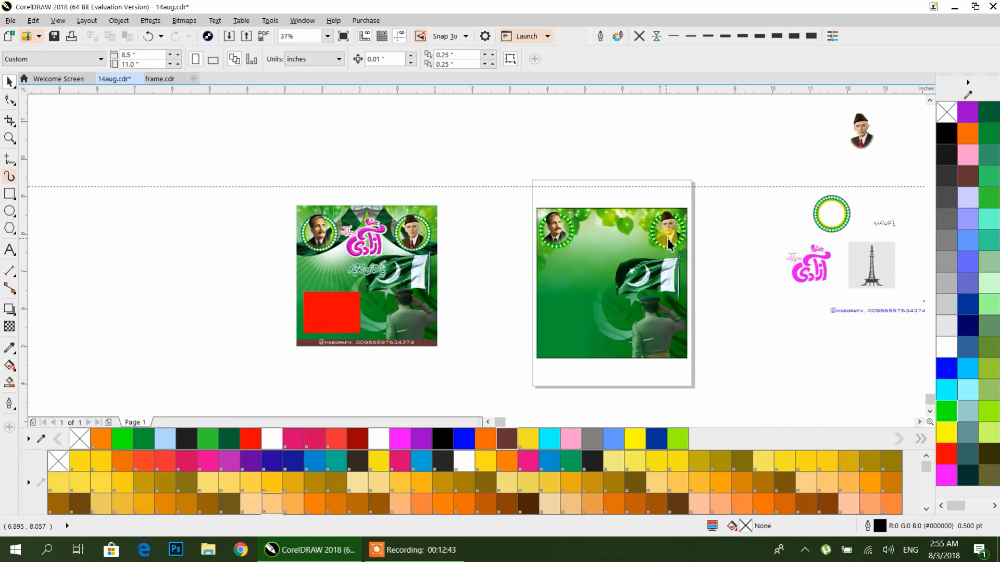
pyautogui.scroll(1, 668, 244)
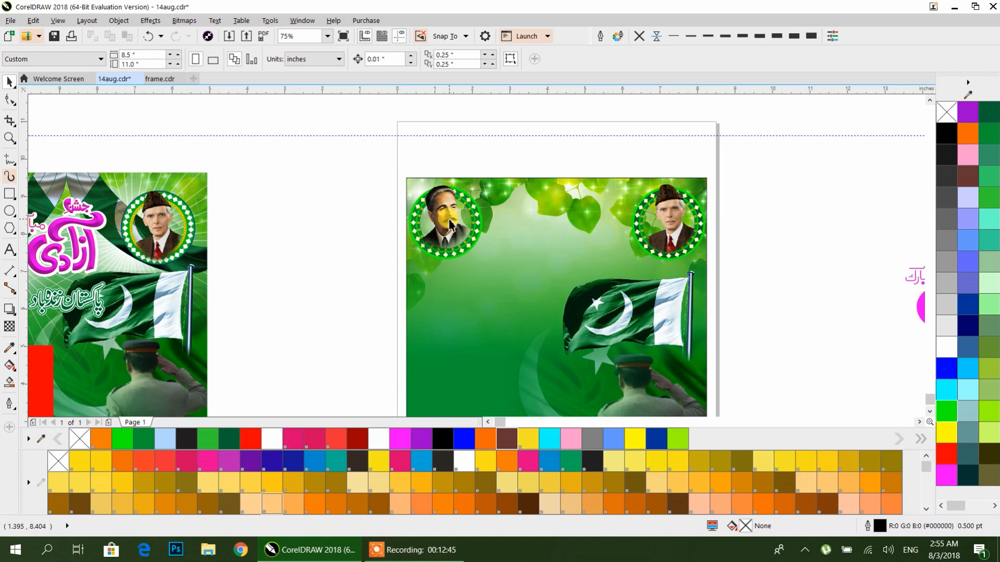
pyautogui.click(447, 220)
pyautogui.keyDown('shift'); pyautogui.click(688, 225); pyautogui.keyUp('shift')
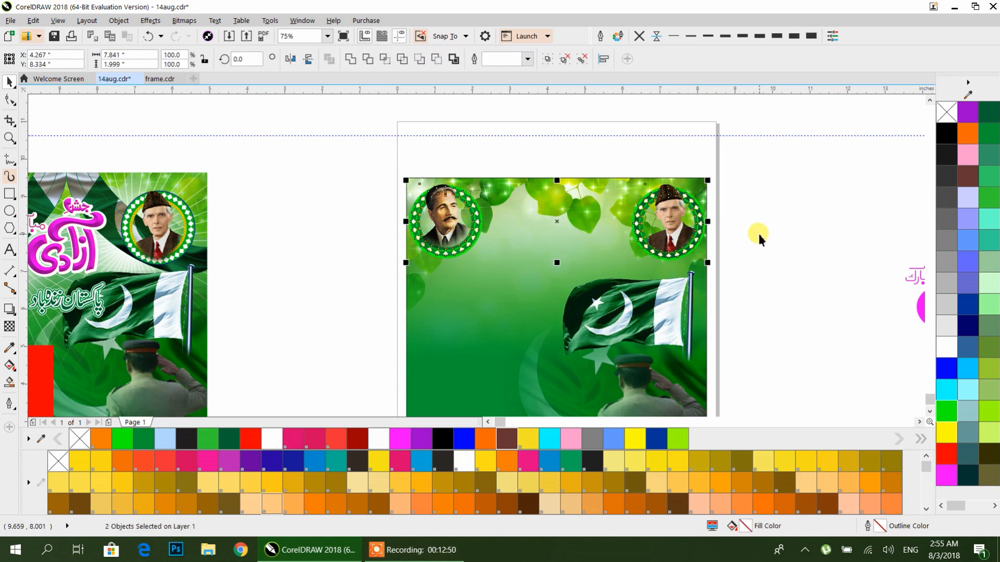
pyautogui.click(693, 225)
pyautogui.moveTo(693, 224); pyautogui.dragTo(689, 225)
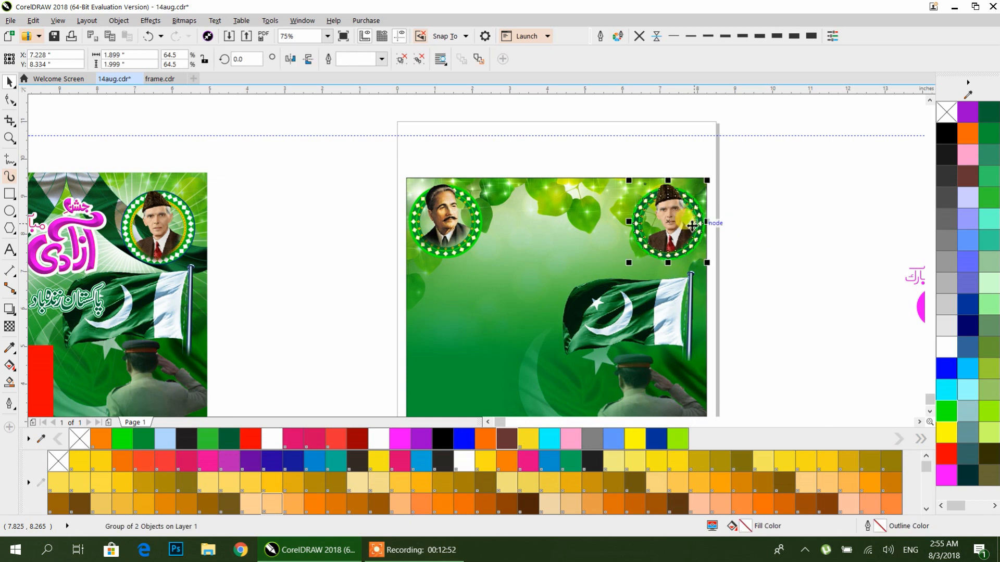
pyautogui.click(462, 226)
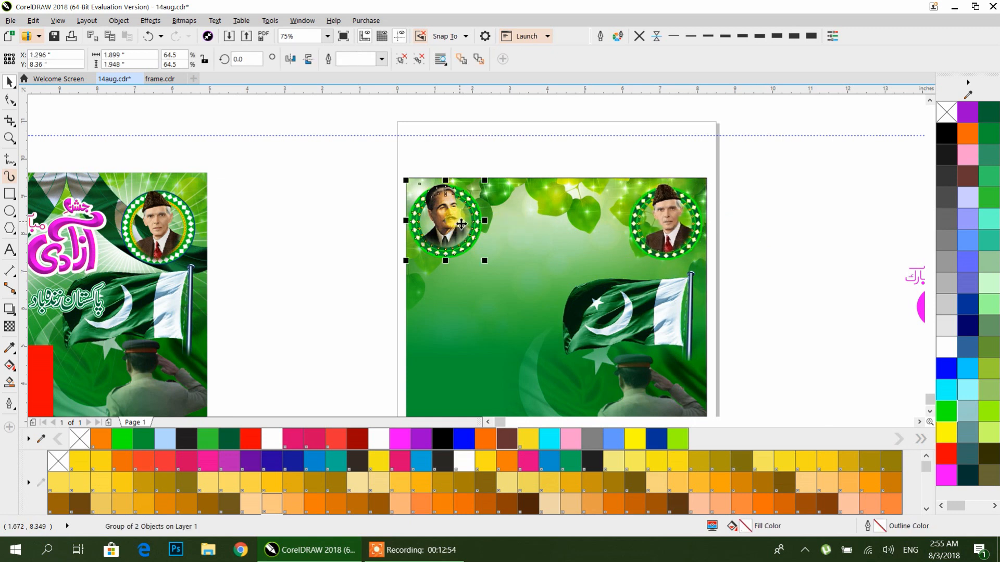
pyautogui.moveTo(736, 146); pyautogui.dragTo(371, 295)
pyautogui.hotkey('ctrl', 'g')
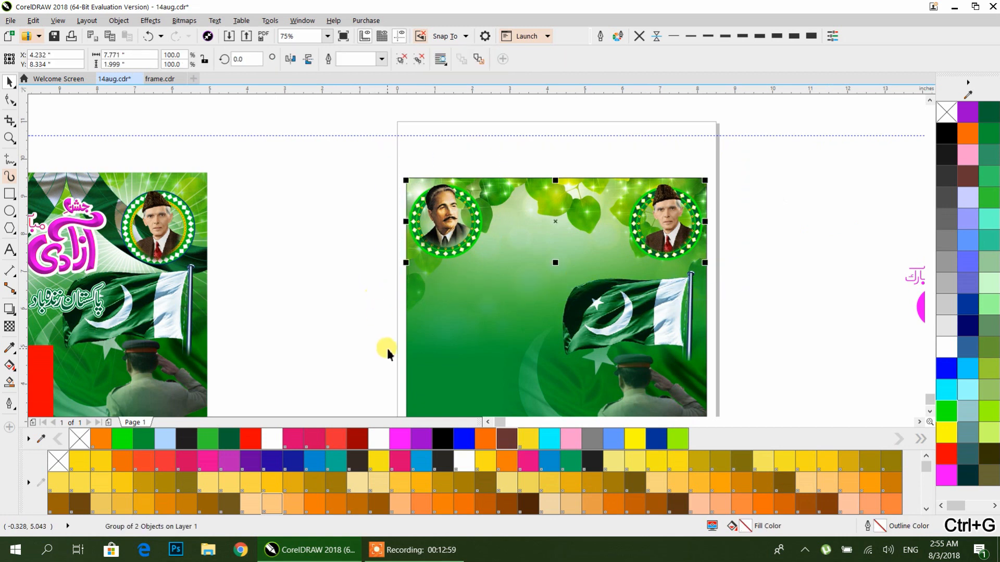
pyautogui.keyDown('shift'); pyautogui.click(432, 346); pyautogui.keyUp('shift')
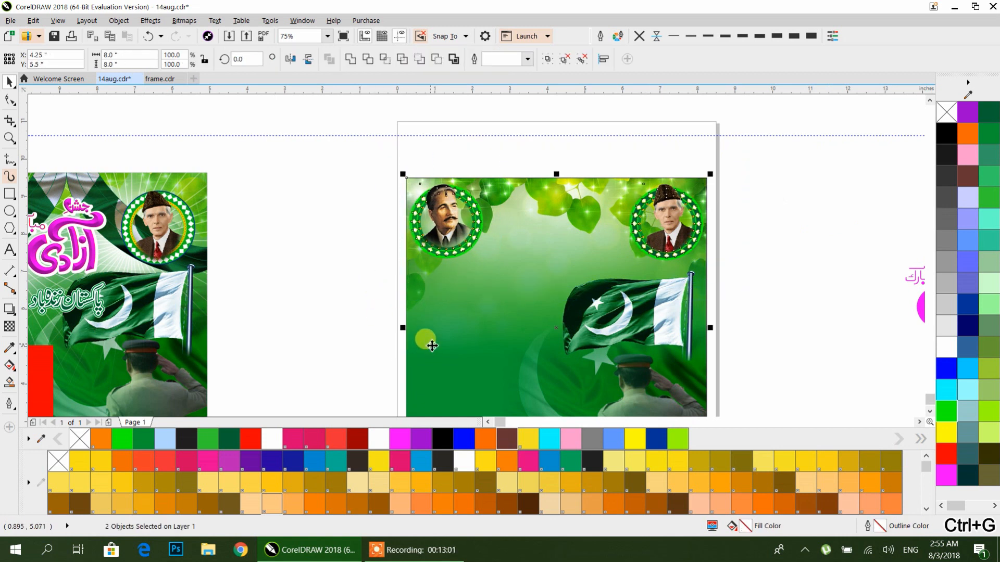
pyautogui.click(755, 307)
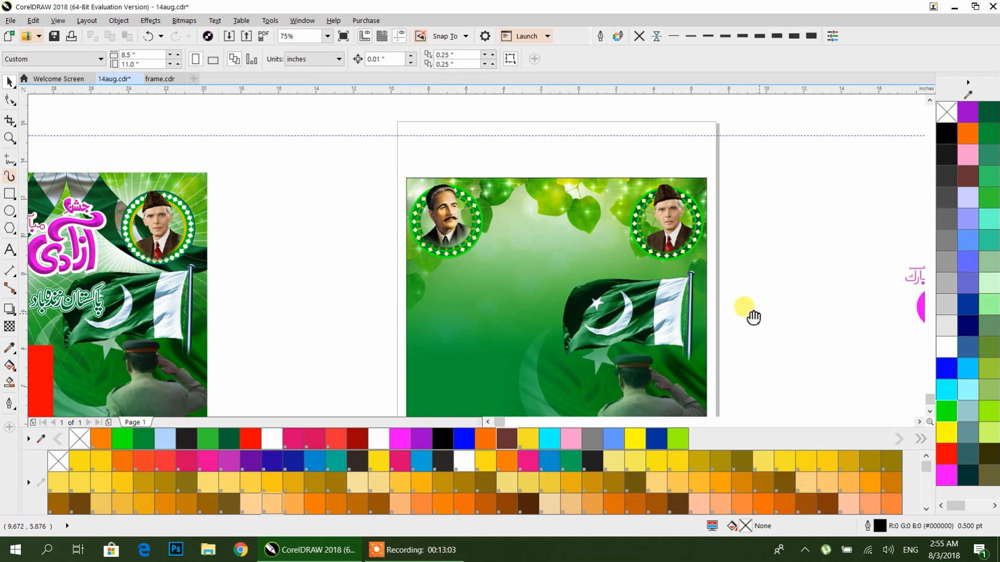
pyautogui.press('F3')
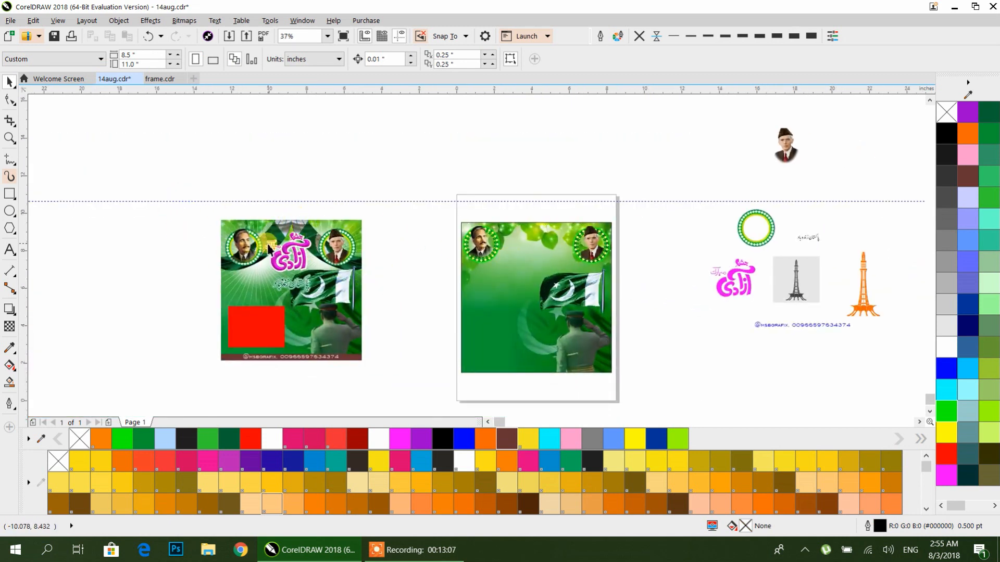
pyautogui.scroll(2, 268, 246)
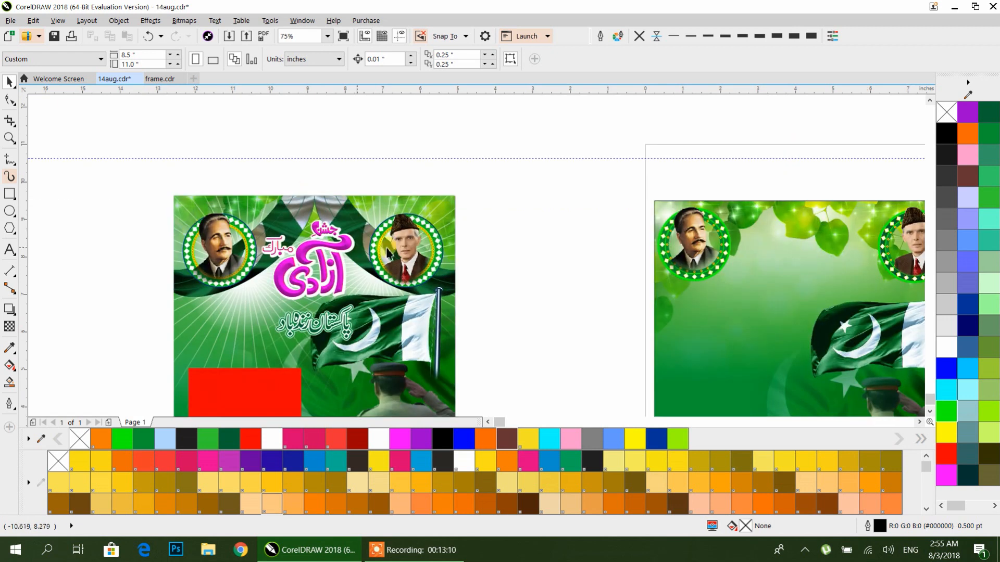
pyautogui.scroll(-2, 480, 253)
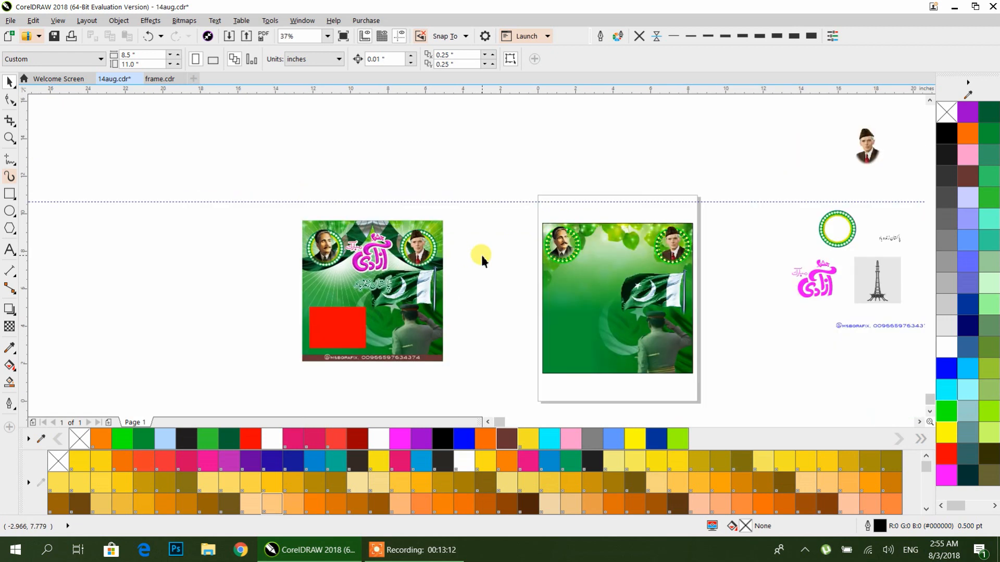
pyautogui.moveTo(481, 253); pyautogui.dragTo(371, 278)
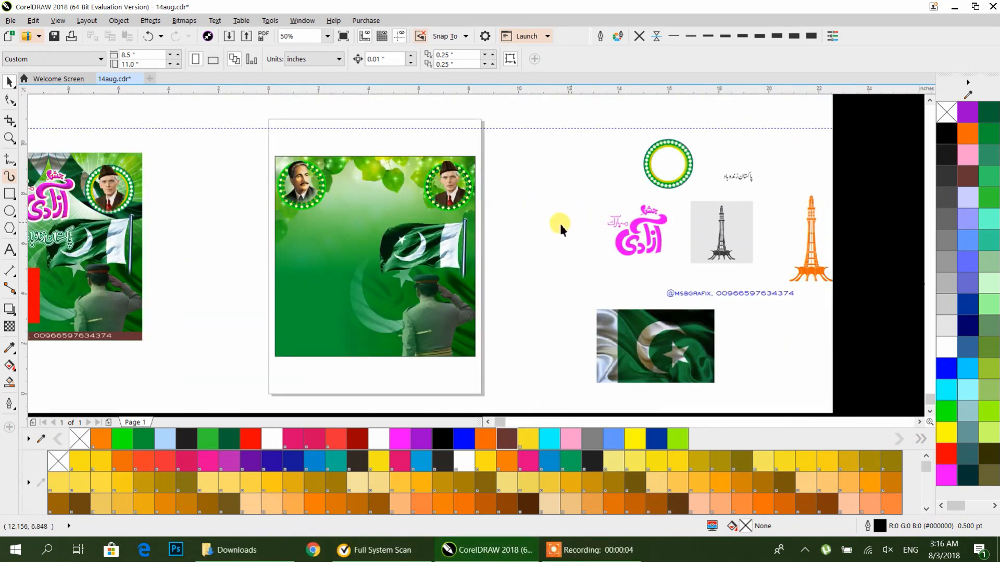
# Step: Draw three overlapping ellipses, about 7.4 by 5.4 inches, tilted about 28° above the poster
pyautogui.click(9, 210)
pyautogui.moveTo(466, 119); pyautogui.dragTo(673, 226)
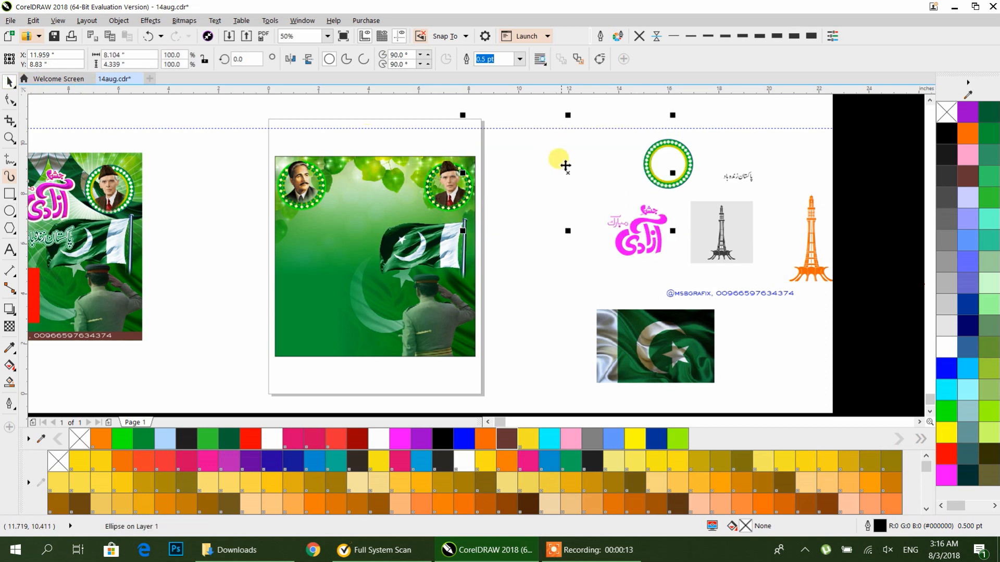
pyautogui.moveTo(531, 133); pyautogui.dragTo(434, 223)
pyautogui.click(487, 192)
pyautogui.moveTo(527, 141); pyautogui.dragTo(449, 204)
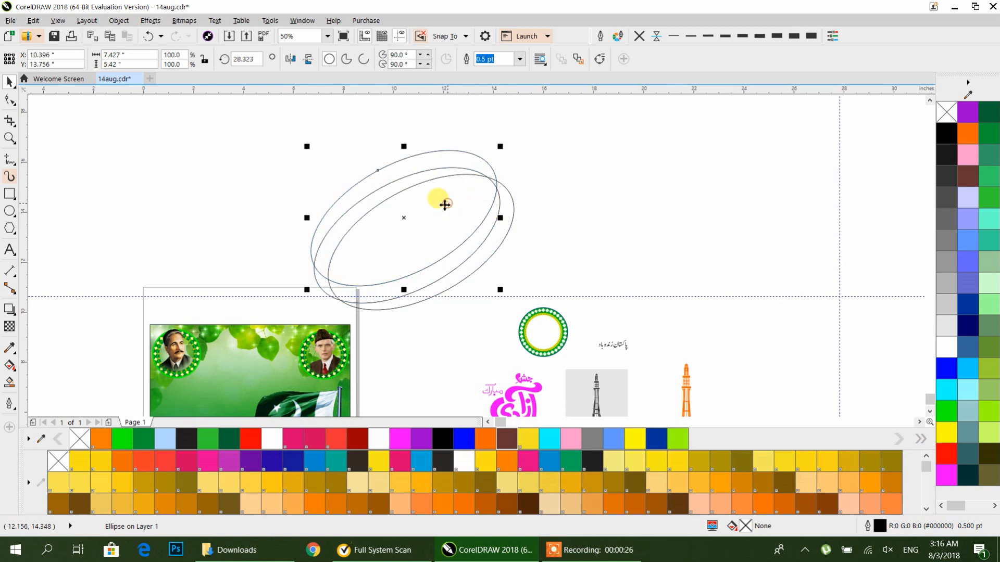
pyautogui.click(240, 197)
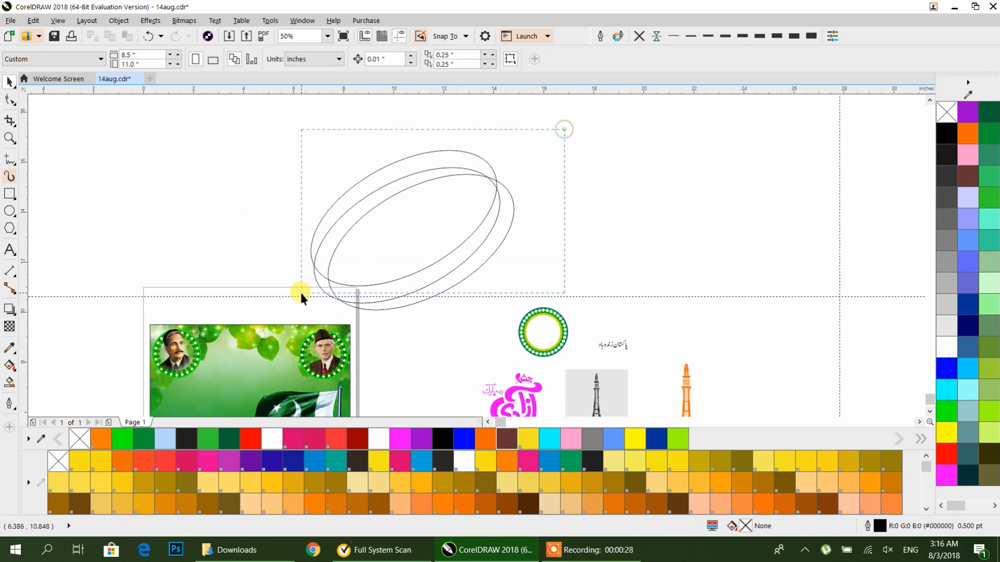
# Step: Move the three tilted ellipses higher up on the canvas
pyautogui.moveTo(283, 322); pyautogui.dragTo(282, 321)
pyautogui.moveTo(404, 284); pyautogui.dragTo(437, 220)
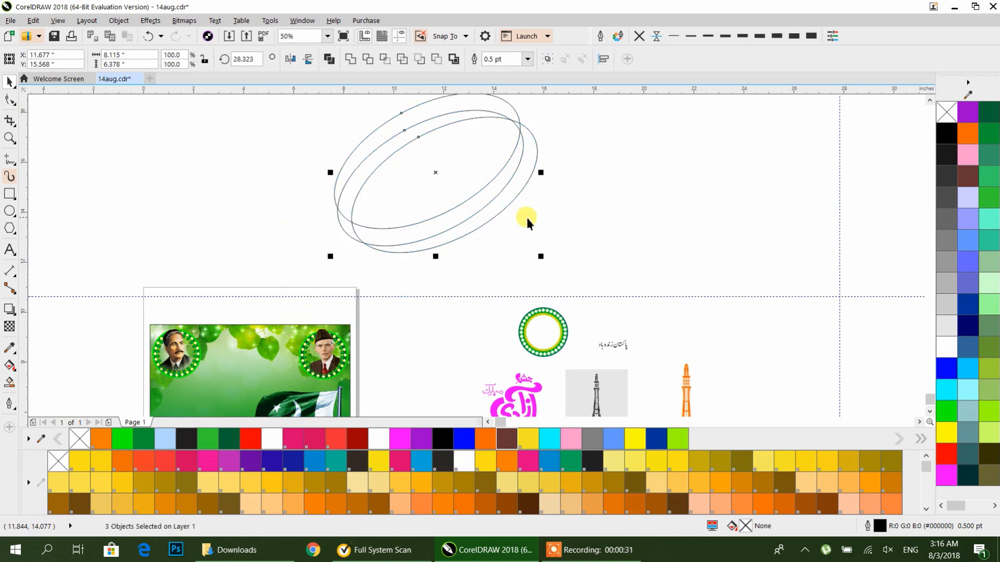
pyautogui.click(527, 219)
pyautogui.click(502, 177)
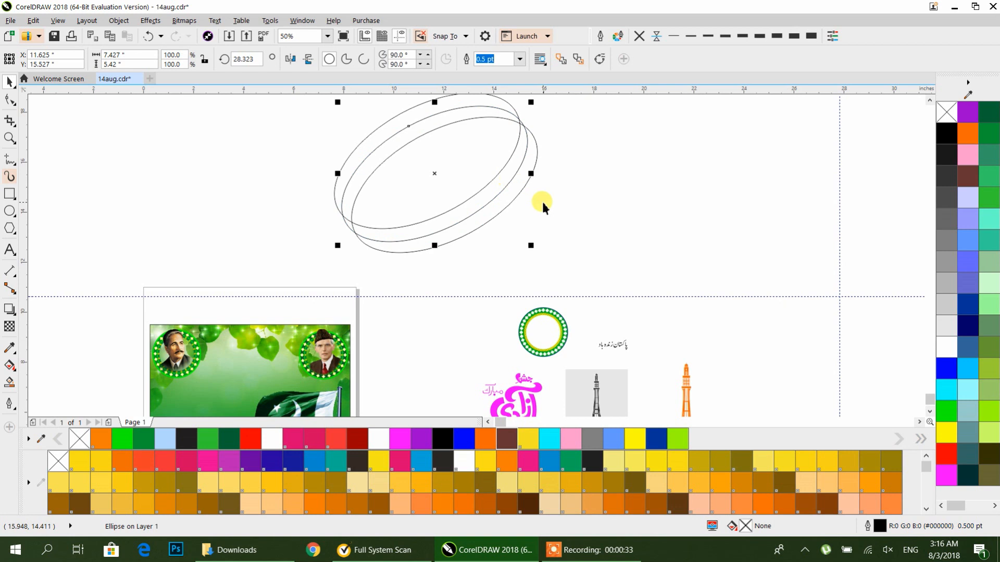
# Step: Fill the lower band between the overlapping ellipses using the Smart Fill tool
pyautogui.click(142, 270)
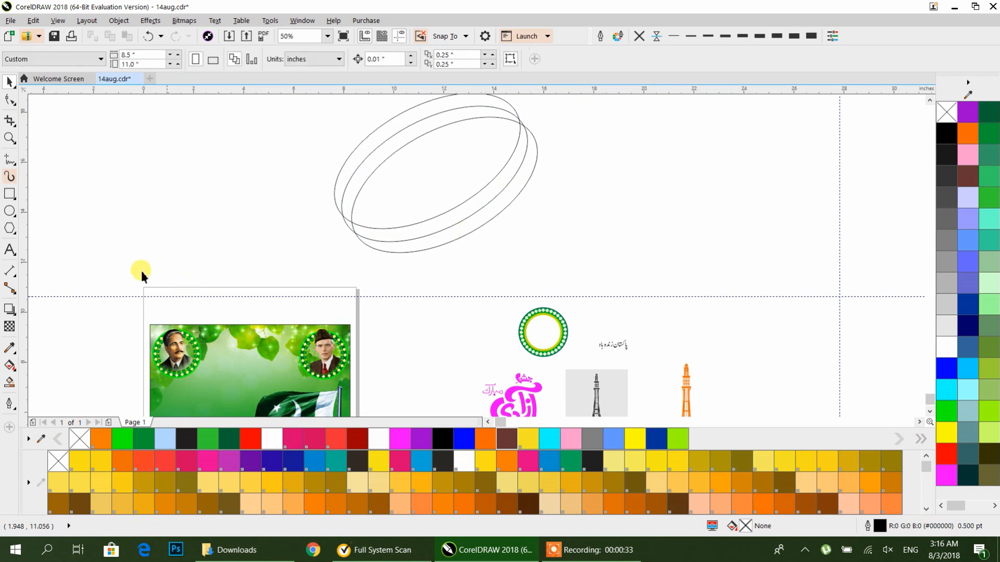
pyautogui.click(10, 388)
pyautogui.click(471, 209)
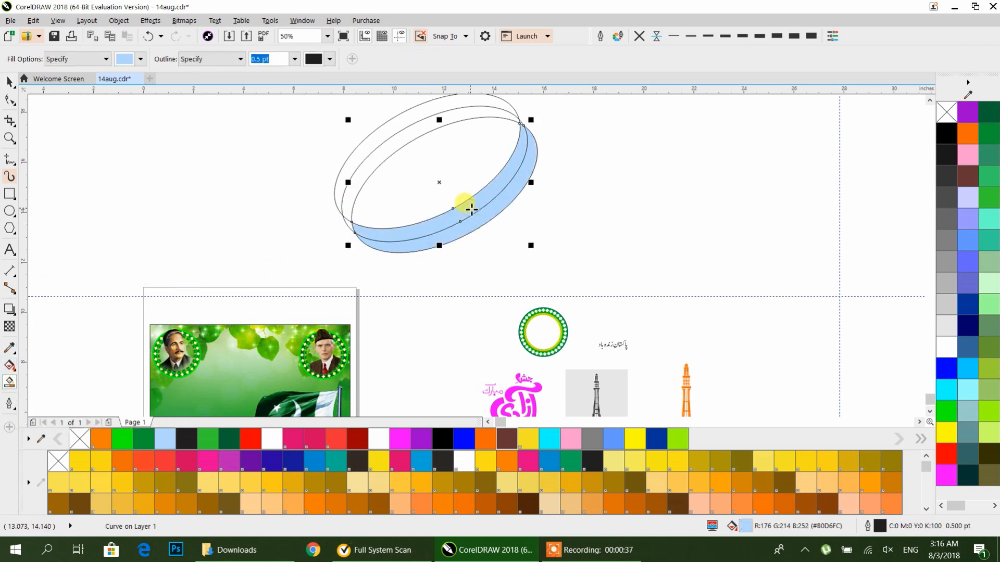
pyautogui.click(8, 82)
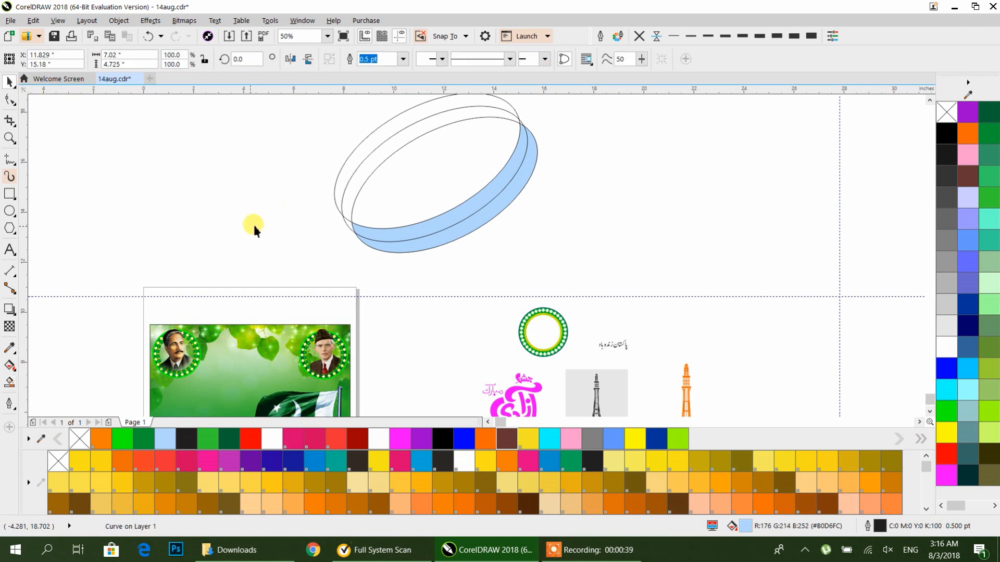
# Step: Delete the two outer ellipse outlines, keeping only the filled lower band shape
pyautogui.click(385, 194)
pyautogui.press('Delete')
pyautogui.click(380, 177)
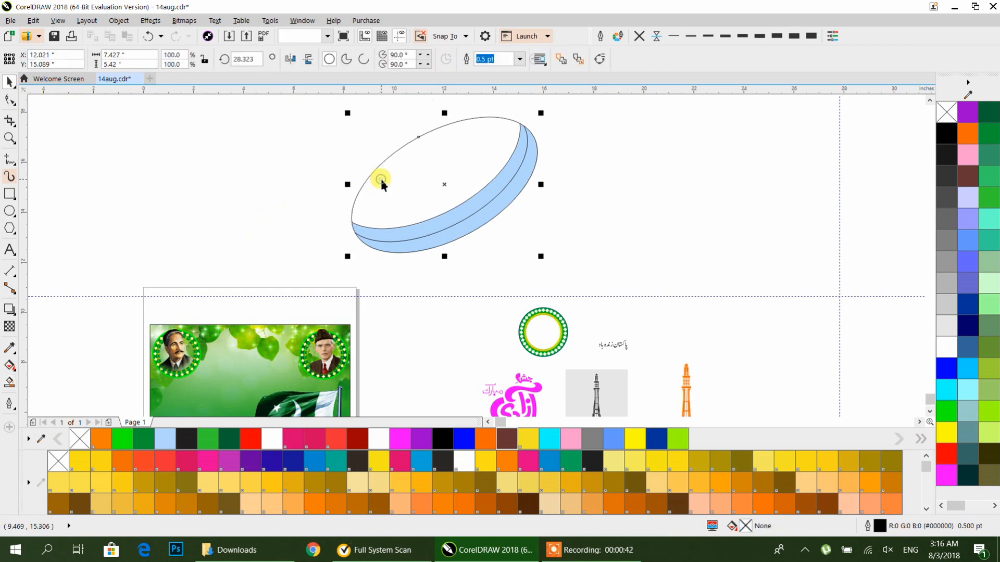
pyautogui.press('Delete')
pyautogui.moveTo(466, 208)
pyautogui.mouseDown()
pyautogui.moveTo(456, 191)
pyautogui.moveTo(470, 205)
pyautogui.mouseUp()
pyautogui.scroll(2, 468, 199)
pyautogui.scroll(-2, 459, 220)
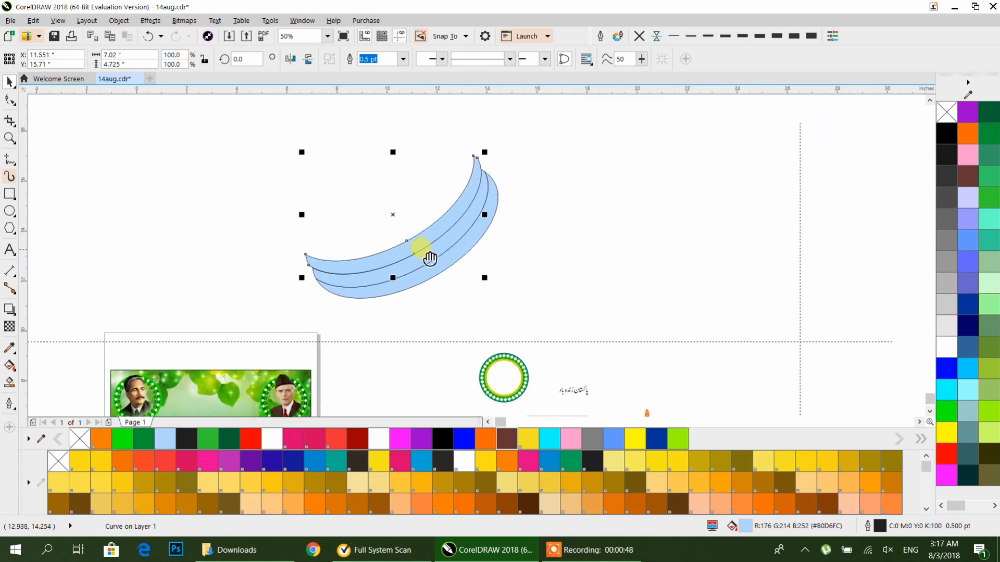
# Step: Select the three band pieces and group them together
pyautogui.click(519, 140)
pyautogui.moveTo(294, 305); pyautogui.dragTo(273, 311)
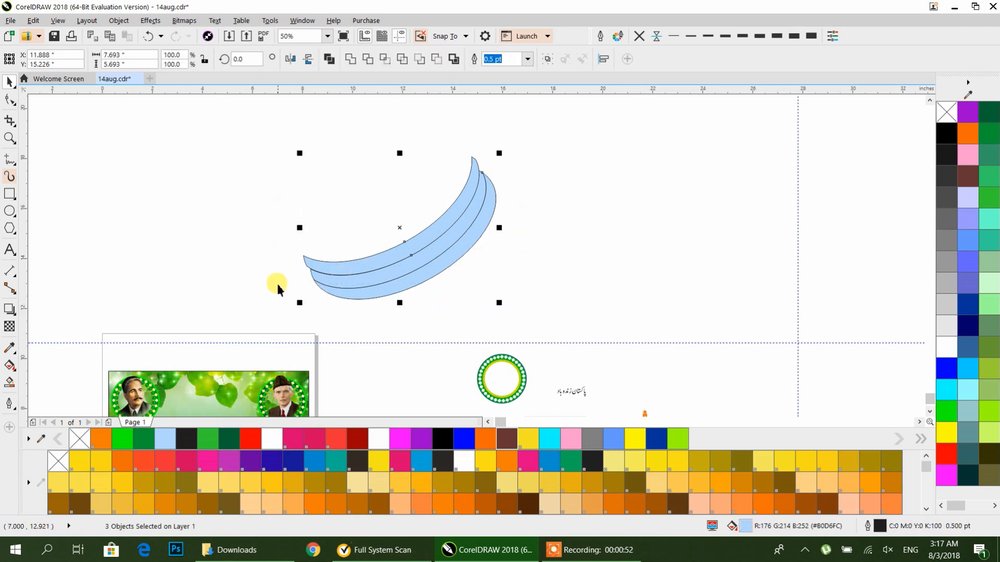
pyautogui.hotkey('ctrl', 'g')
# Step: Scale the band group down to about 51% of its size
pyautogui.moveTo(584, 250); pyautogui.dragTo(461, 335)
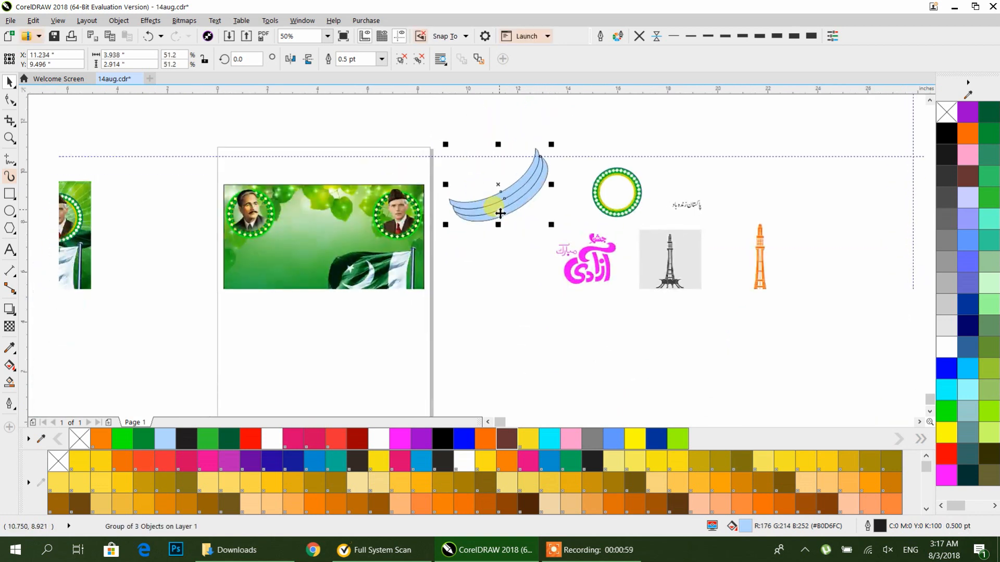
pyautogui.moveTo(550, 185); pyautogui.dragTo(511, 263)
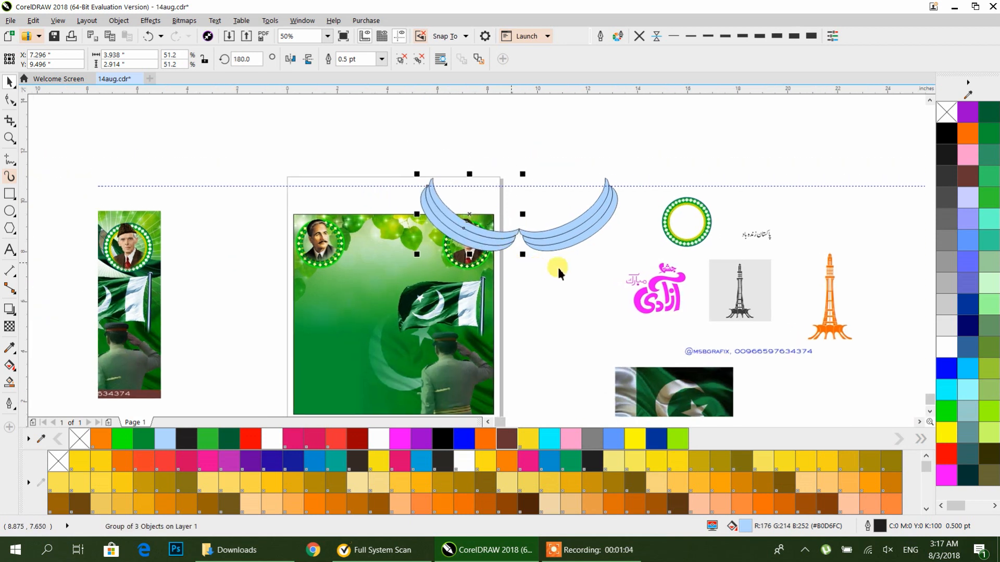
pyautogui.press('Delete')
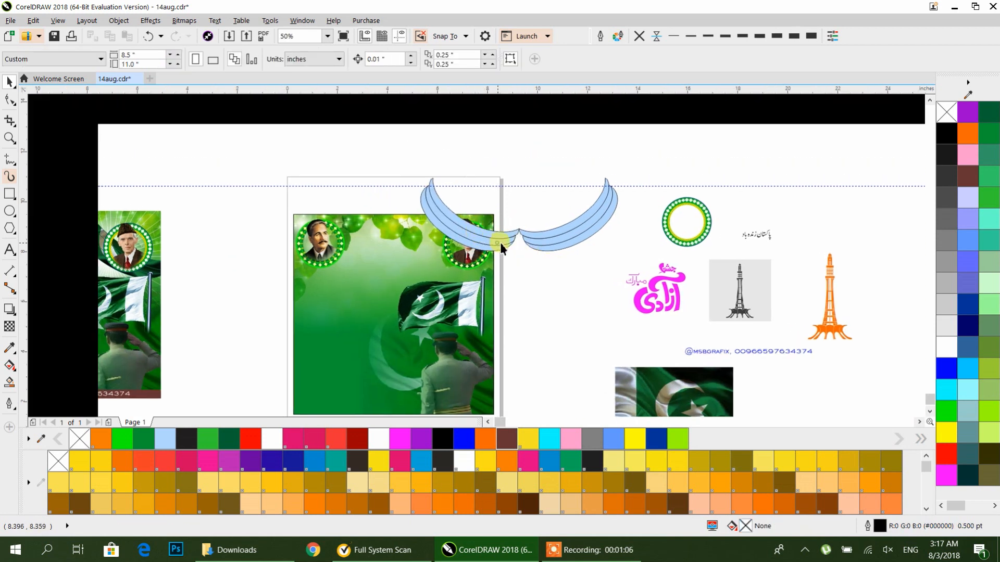
pyautogui.click(535, 247)
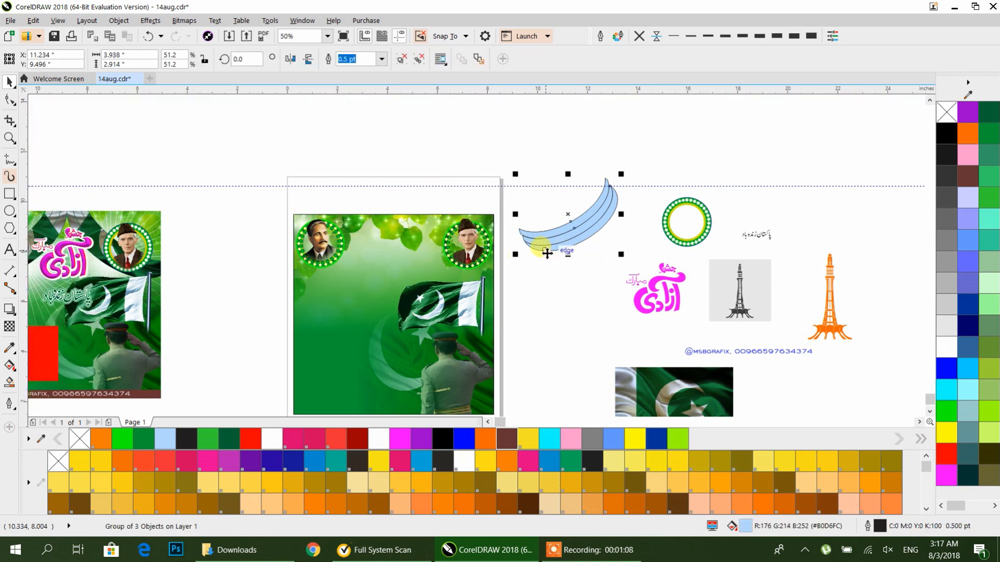
# Step: PowerClip the Pakistan flag photo inside the band group
pyautogui.moveTo(649, 386); pyautogui.dragTo(703, 118)
pyautogui.click(599, 222)
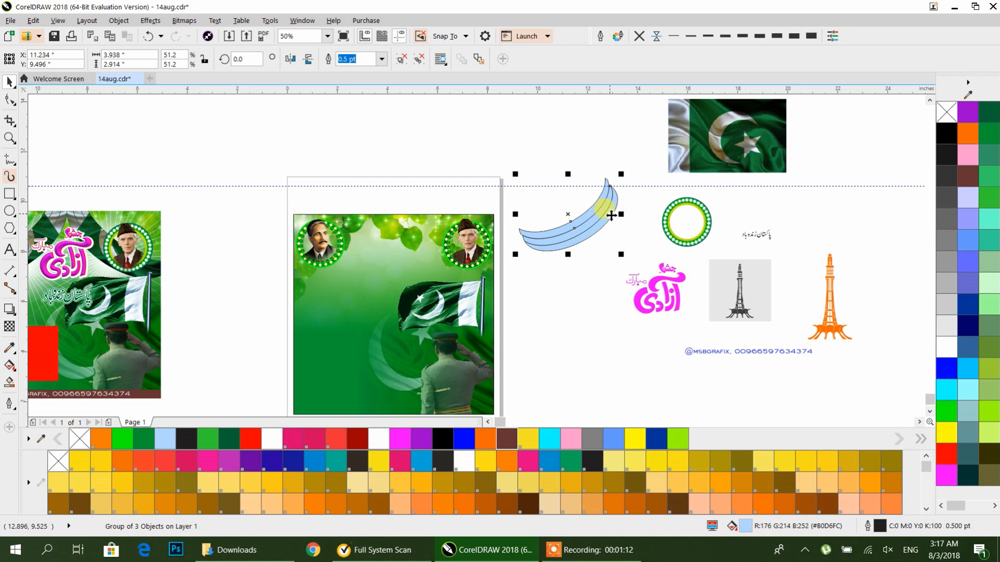
pyautogui.moveTo(612, 215); pyautogui.dragTo(498, 247)
pyautogui.click(501, 261)
pyautogui.click(478, 258)
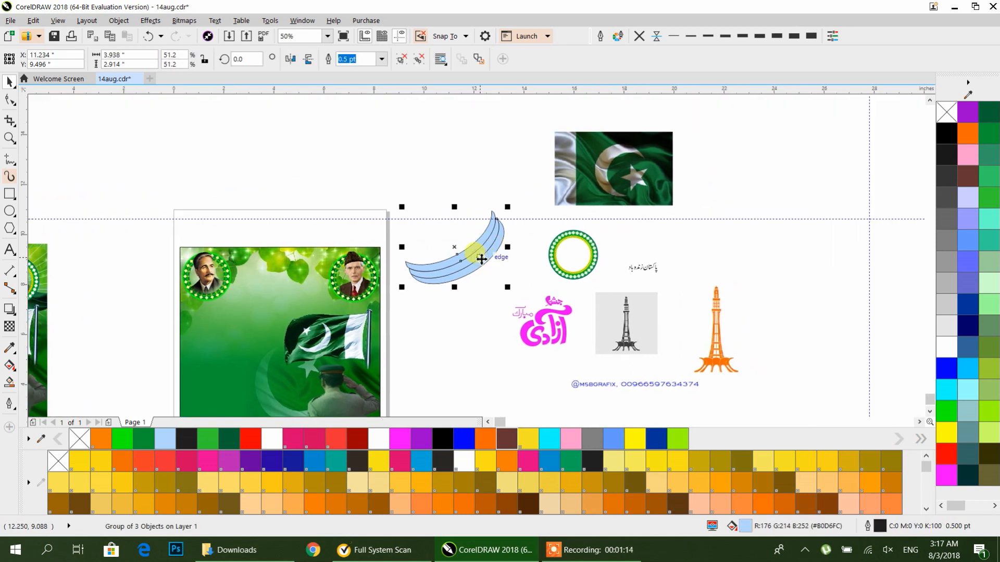
pyautogui.click(582, 186)
pyautogui.rightClick(592, 172)
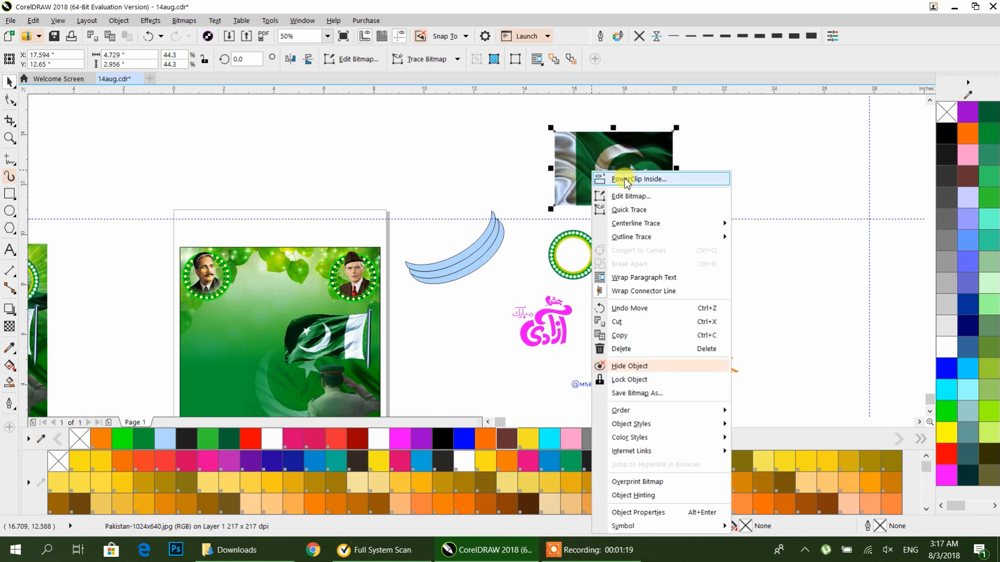
pyautogui.click(625, 179)
pyautogui.click(475, 250)
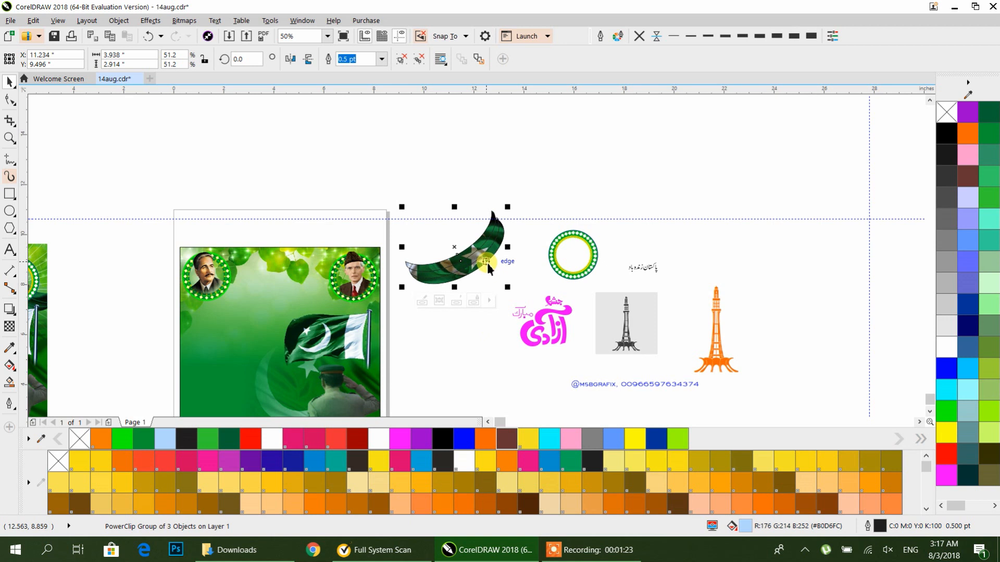
# Step: Edit the band's PowerClip contents, rotating the flag photo about 23° so the star and crescent fill the band
pyautogui.doubleClick(481, 253)
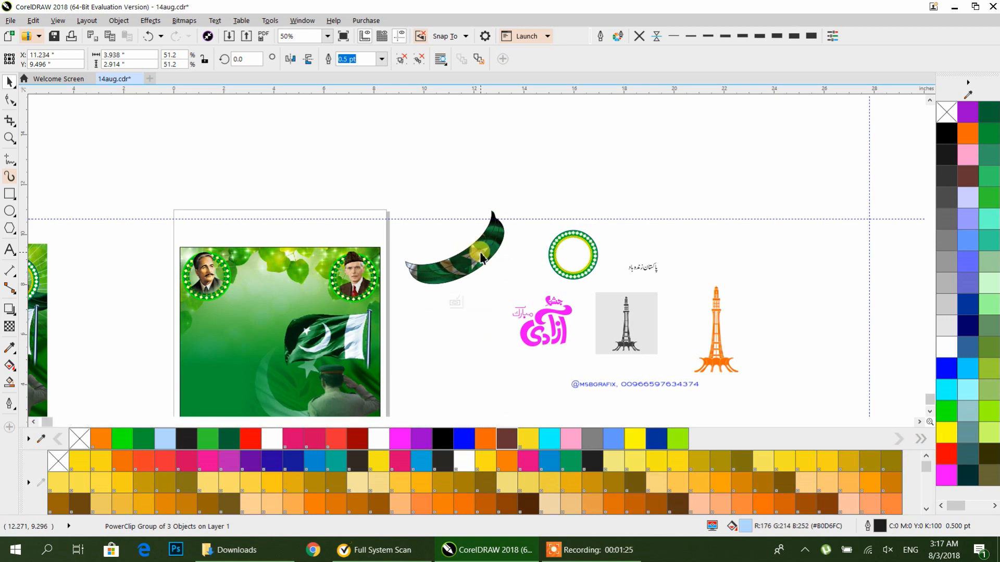
pyautogui.click(513, 281)
pyautogui.click(524, 288)
pyautogui.click(504, 272)
pyautogui.click(499, 271)
pyautogui.moveTo(518, 293); pyautogui.dragTo(534, 263)
pyautogui.click(509, 258)
pyautogui.moveTo(526, 308); pyautogui.dragTo(523, 306)
pyautogui.moveTo(526, 310); pyautogui.dragTo(525, 309)
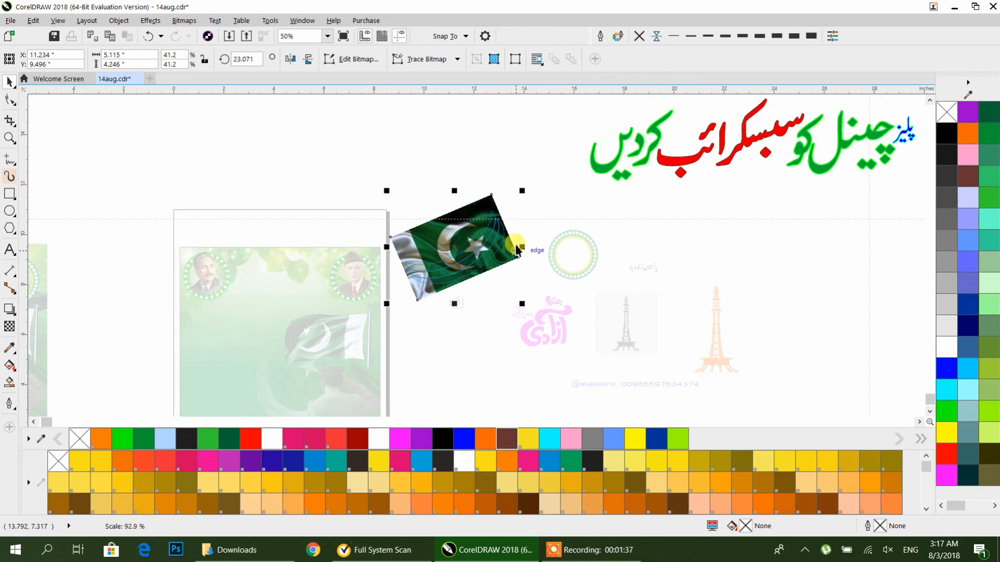
pyautogui.scroll(1, 445, 290)
pyautogui.scroll(2, 495, 270)
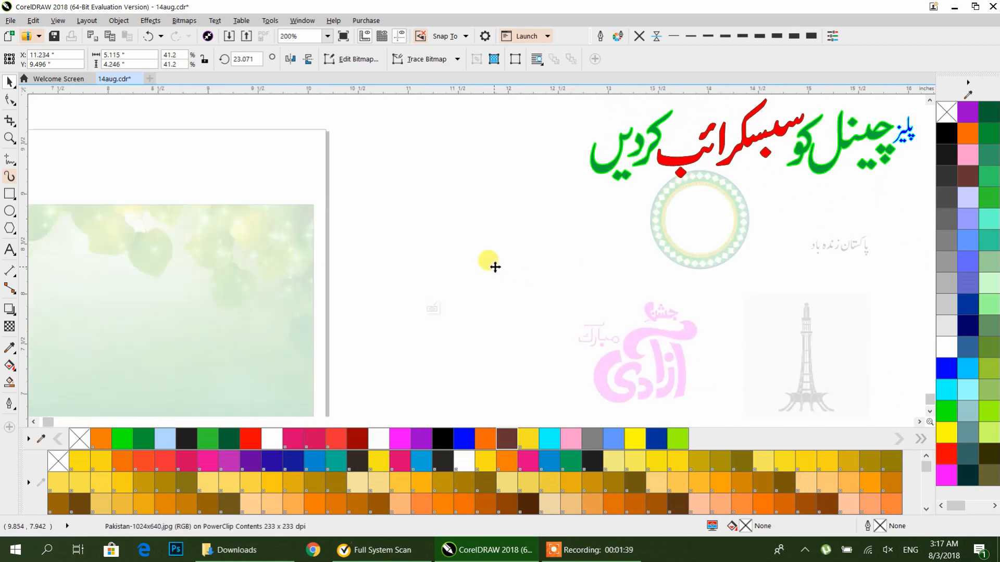
pyautogui.moveTo(565, 237); pyautogui.dragTo(520, 283)
pyautogui.keyDown('ctrl'); pyautogui.click(669, 159); pyautogui.keyUp('ctrl')
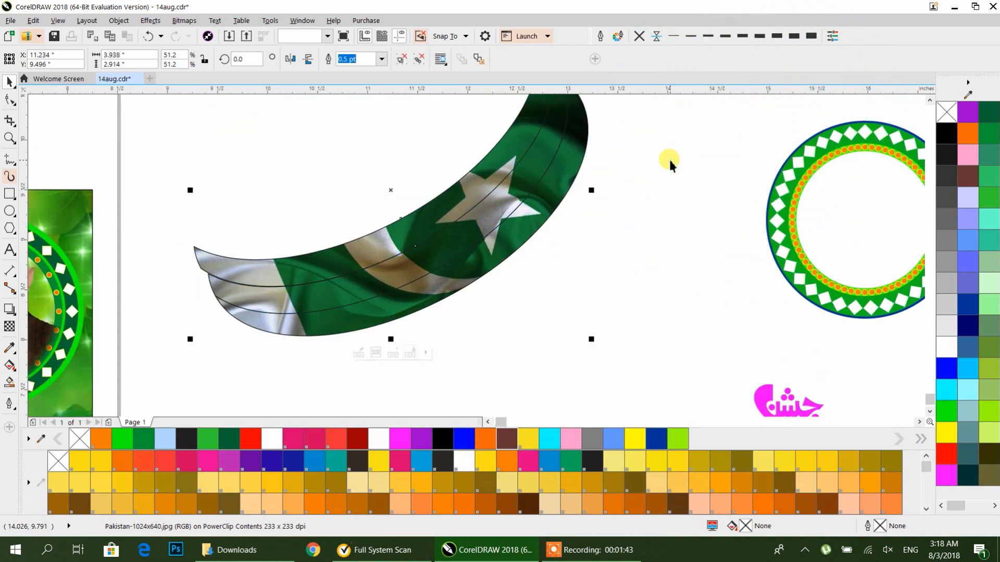
# Step: Give the flag band a green outline and move it onto the poster's upper left area
pyautogui.scroll(-1, 667, 160)
pyautogui.click(639, 36)
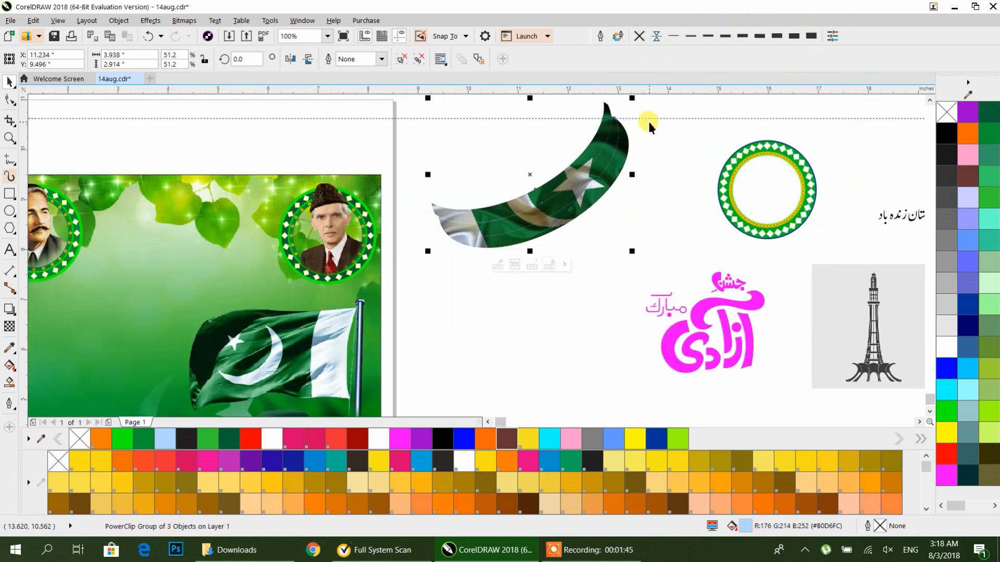
pyautogui.hscroll(-4, 486, 249)
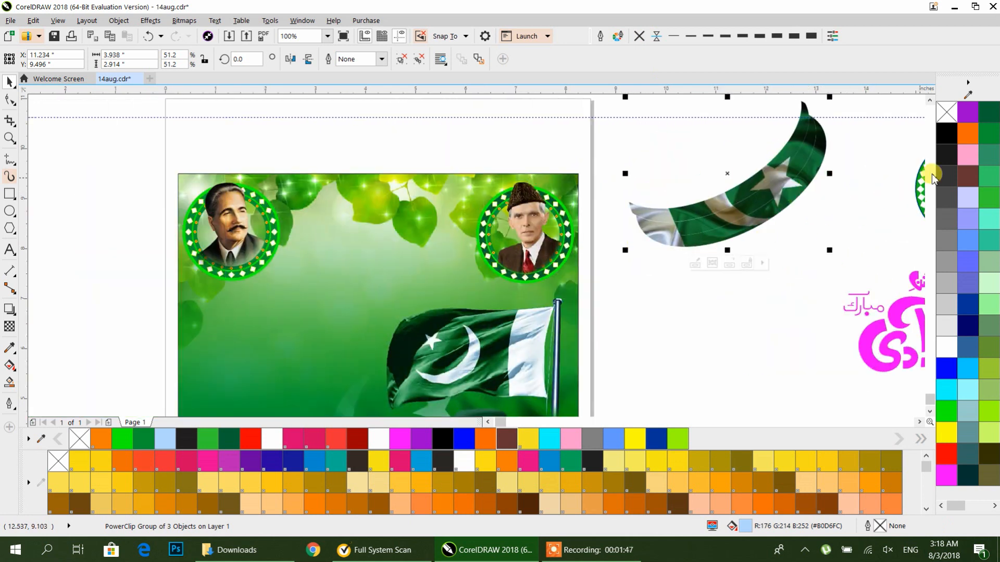
pyautogui.rightClick(946, 411)
pyautogui.click(735, 218)
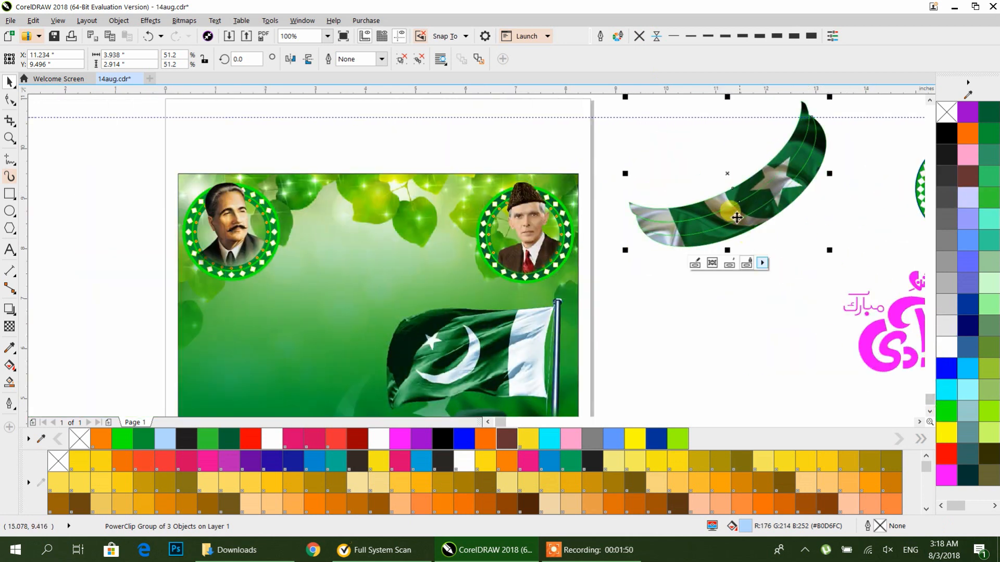
pyautogui.moveTo(736, 218); pyautogui.dragTo(288, 292)
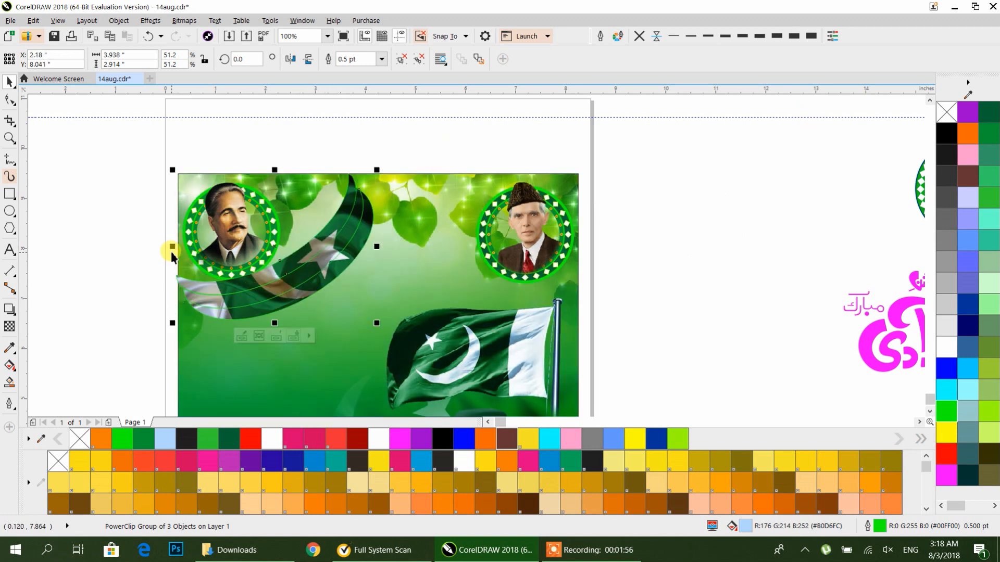
# Step: Create a horizontally mirrored copy of the flag band to its right and group both bands
pyautogui.moveTo(171, 249); pyautogui.dragTo(448, 242)
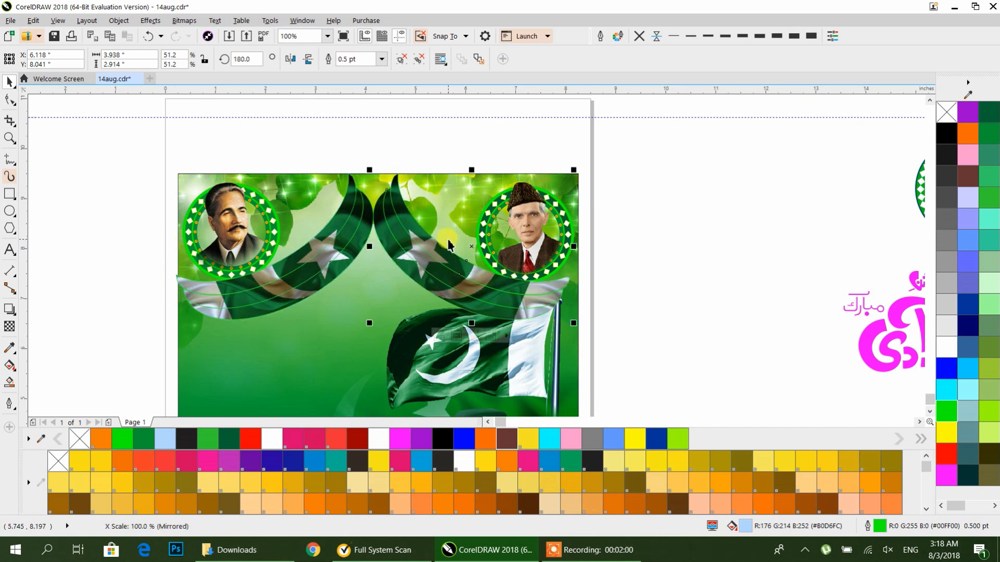
pyautogui.keyDown('shift'); pyautogui.click(345, 259); pyautogui.keyUp('shift')
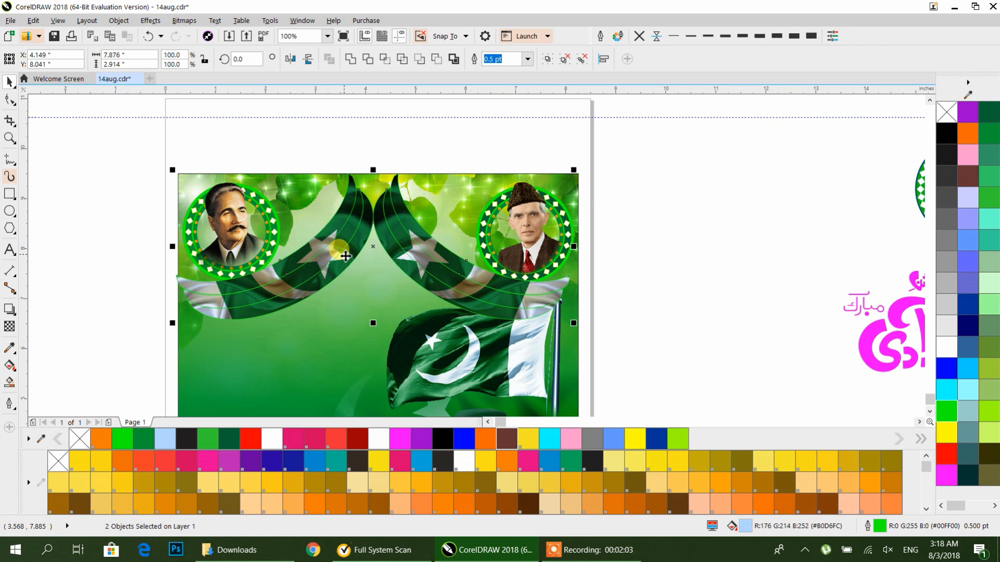
pyautogui.hotkey('ctrl', 'g')
# Step: PowerClip the grouped flag bands inside the poster's background rectangle
pyautogui.rightClick(389, 197)
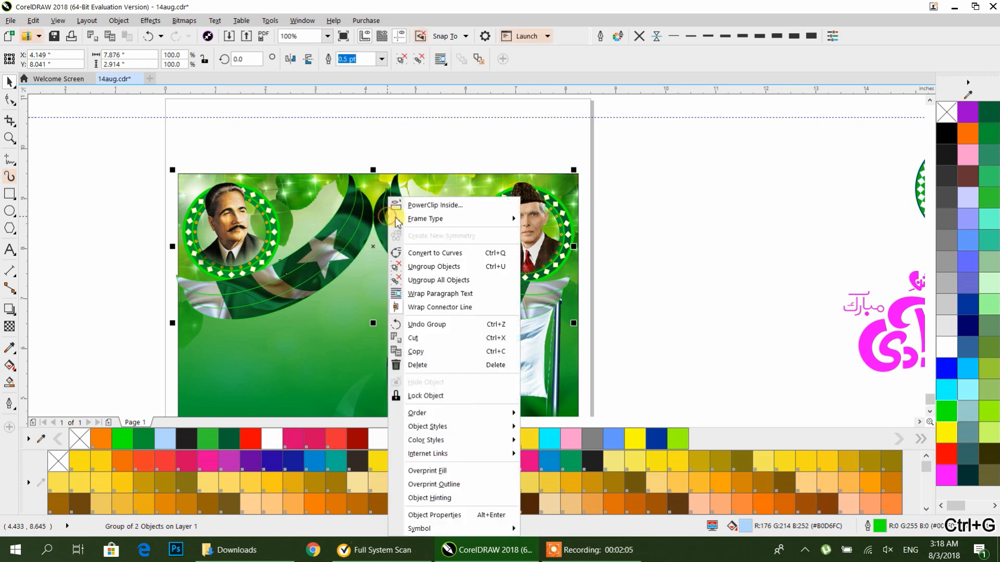
pyautogui.click(434, 206)
pyautogui.click(215, 352)
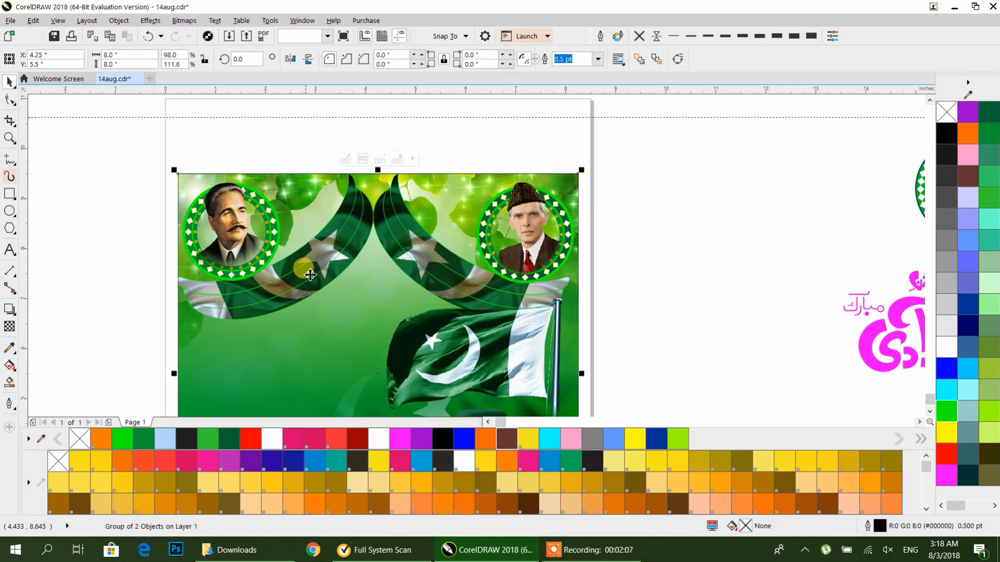
# Step: Inside the poster's PowerClip, enlarge the bands to about 134%, ungroup them, and tilt the right band more upright
pyautogui.keyDown('ctrl'); pyautogui.click(313, 268); pyautogui.keyUp('ctrl')
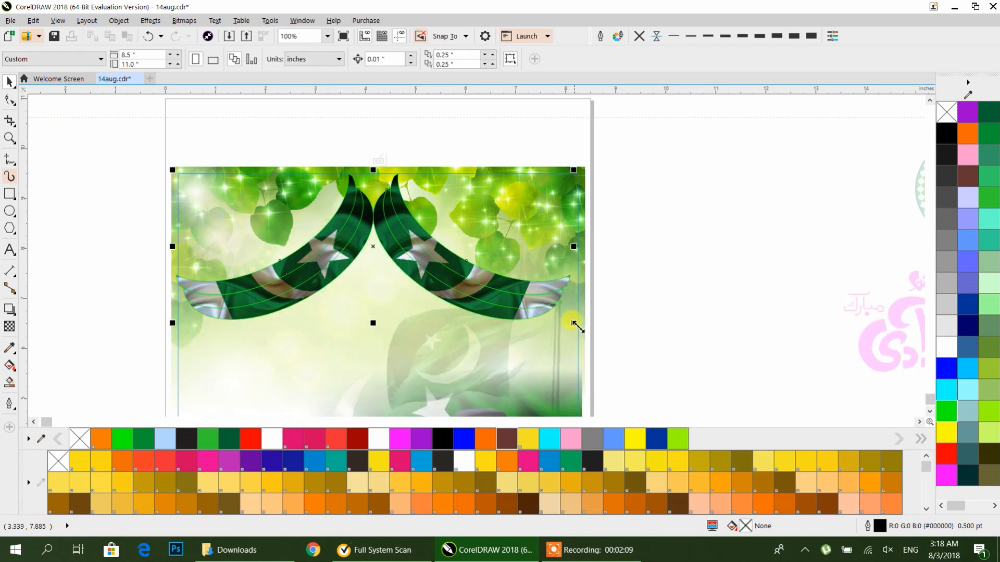
pyautogui.moveTo(604, 351); pyautogui.dragTo(635, 367)
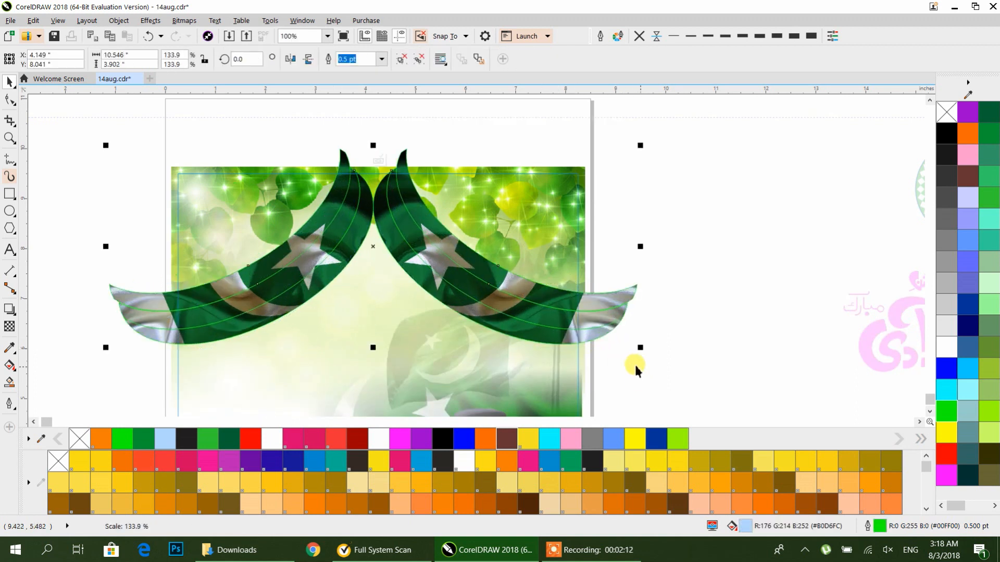
pyautogui.click(606, 308)
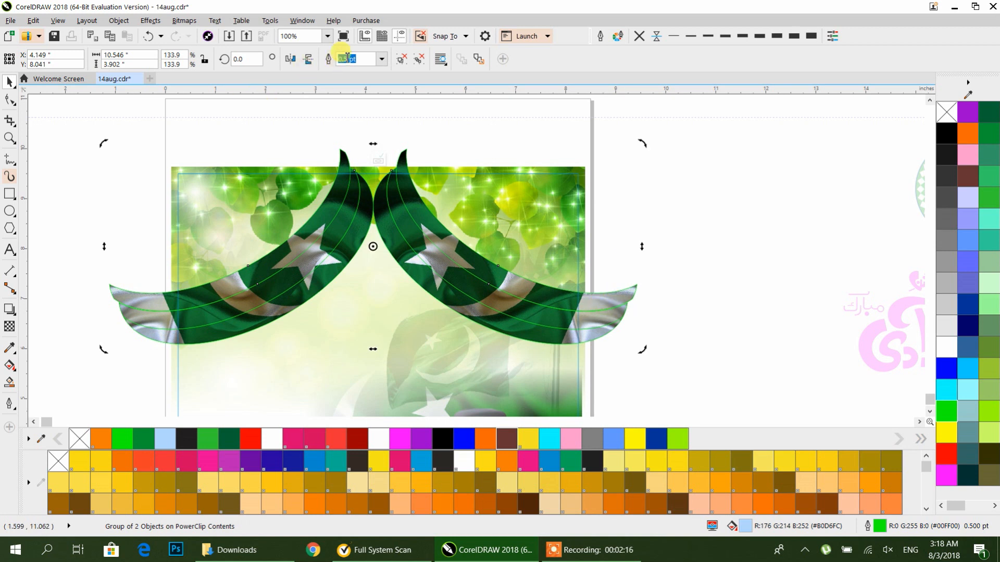
pyautogui.click(401, 60)
pyautogui.click(586, 269)
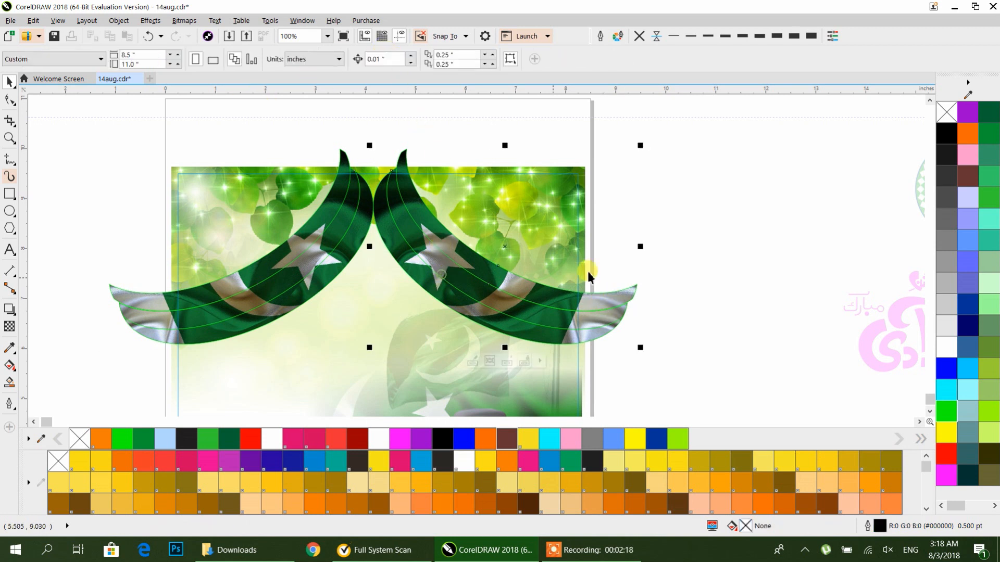
pyautogui.click(560, 284)
pyautogui.moveTo(641, 144); pyautogui.dragTo(651, 211)
pyautogui.moveTo(462, 250); pyautogui.dragTo(440, 281)
# Step: Replace the left band with a mirrored copy of the right band and group the pair
pyautogui.click(319, 278)
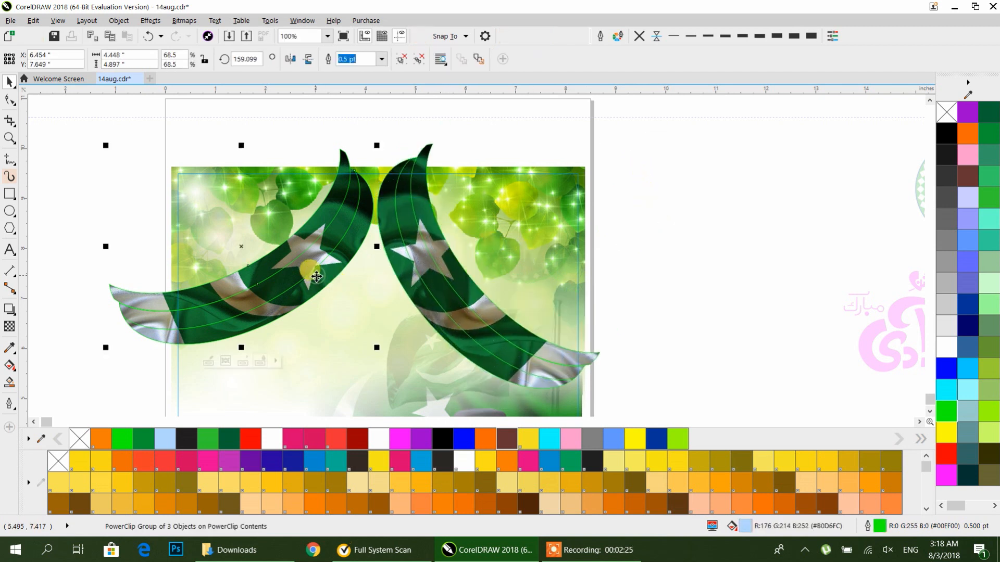
pyautogui.press('Delete')
pyautogui.click(408, 282)
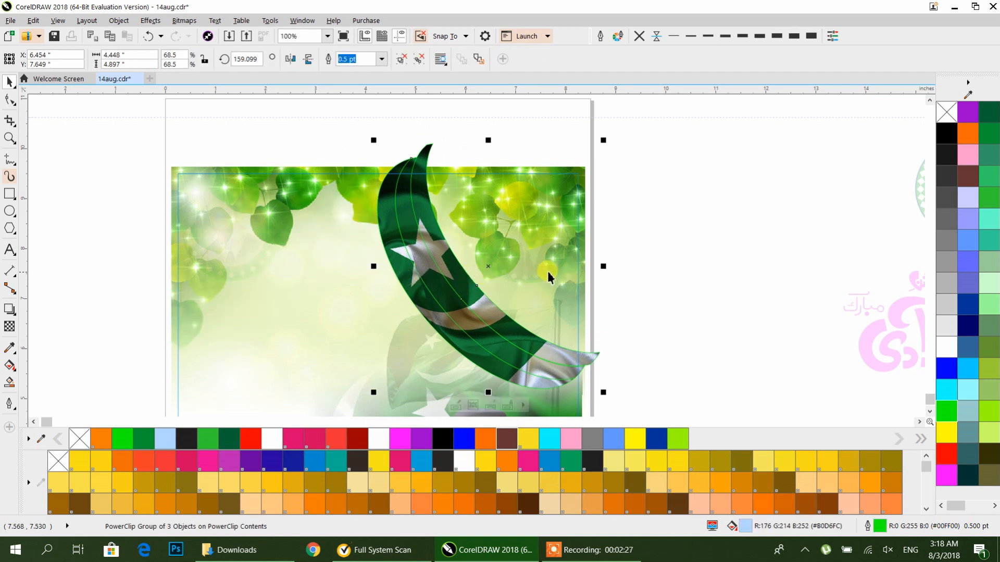
pyautogui.moveTo(603, 266); pyautogui.dragTo(306, 268)
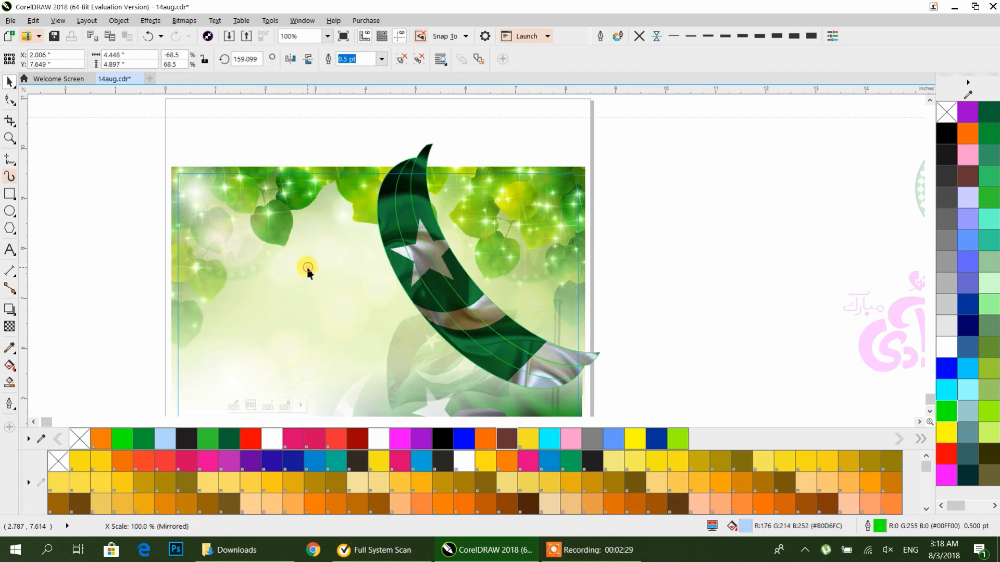
pyautogui.keyDown('shift'); pyautogui.click(412, 266); pyautogui.keyUp('shift')
pyautogui.hotkey('ctrl', 'g')
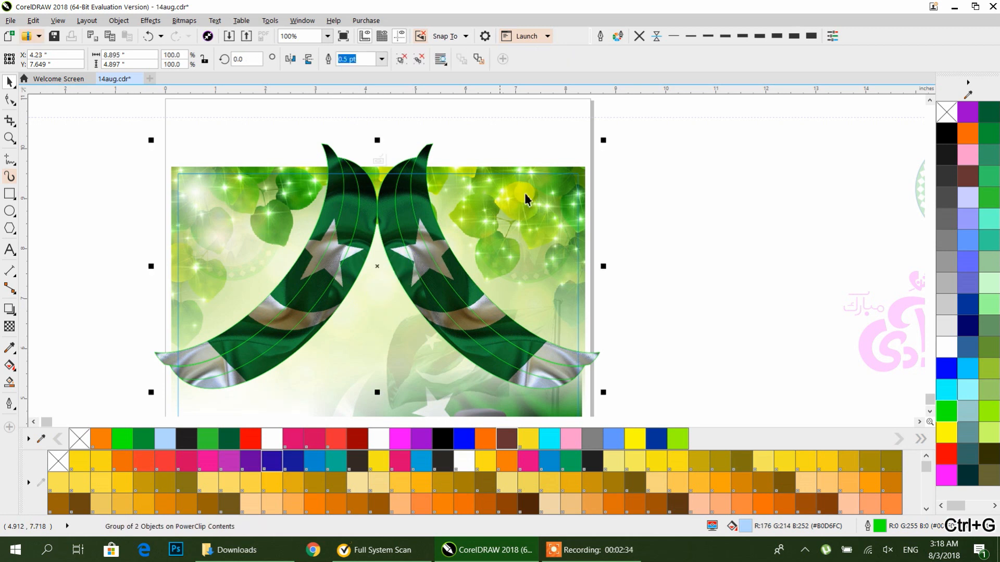
# Step: Finish editing the poster's PowerClip contents
pyautogui.keyDown('shift'); pyautogui.click(549, 168); pyautogui.keyUp('shift')
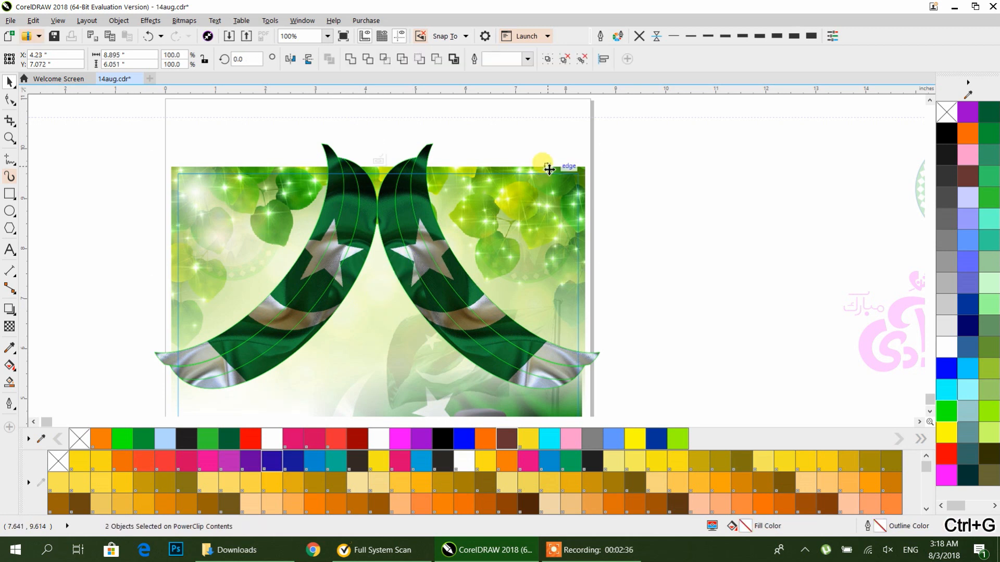
pyautogui.click(657, 198)
pyautogui.keyDown('ctrl'); pyautogui.click(654, 207); pyautogui.keyUp('ctrl')
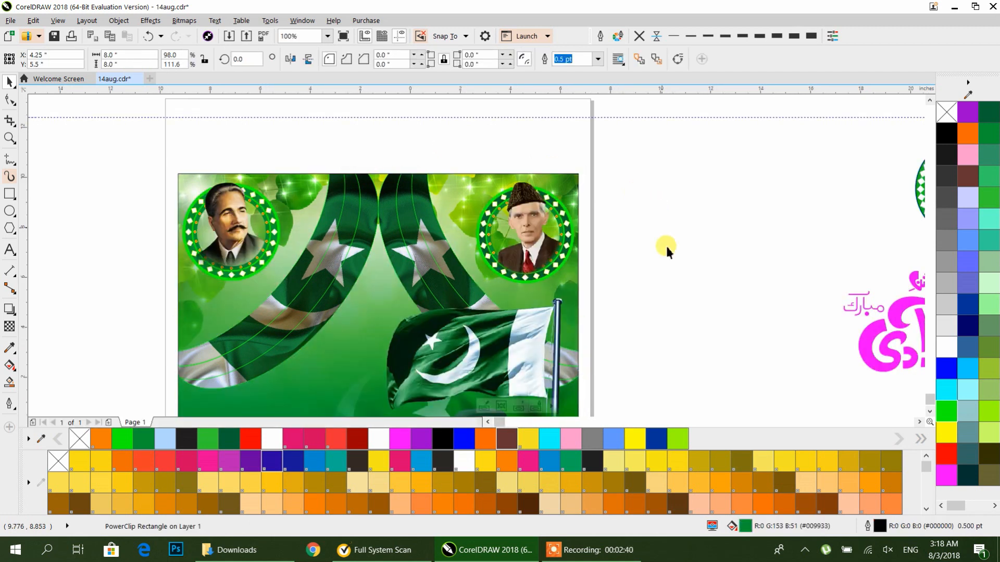
# Step: Move the pink Jashn-e-Azadi Mubarak title closer to the poster
pyautogui.scroll(-1, 664, 246)
pyautogui.moveTo(663, 246); pyautogui.dragTo(529, 243)
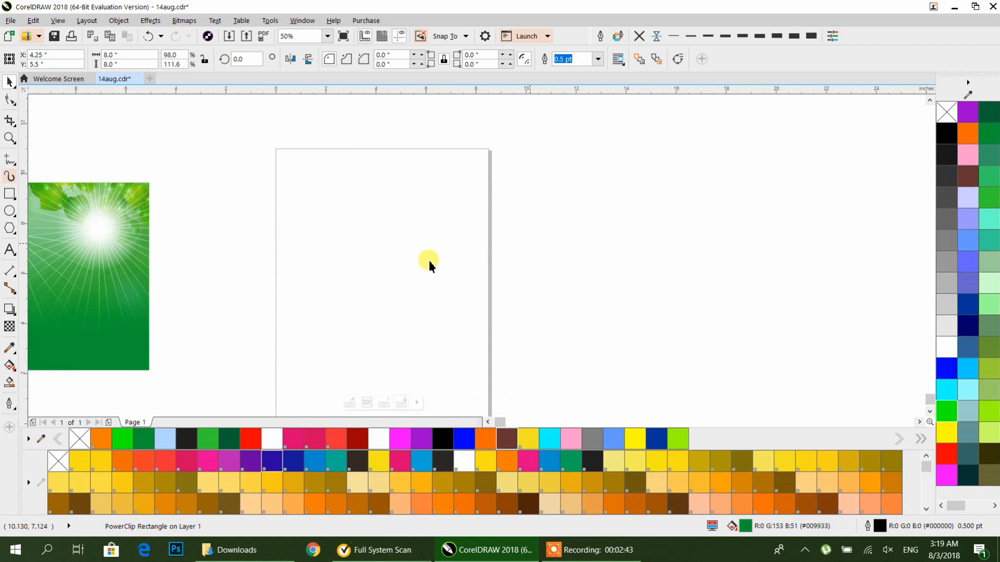
pyautogui.click(429, 261)
pyautogui.click(535, 249)
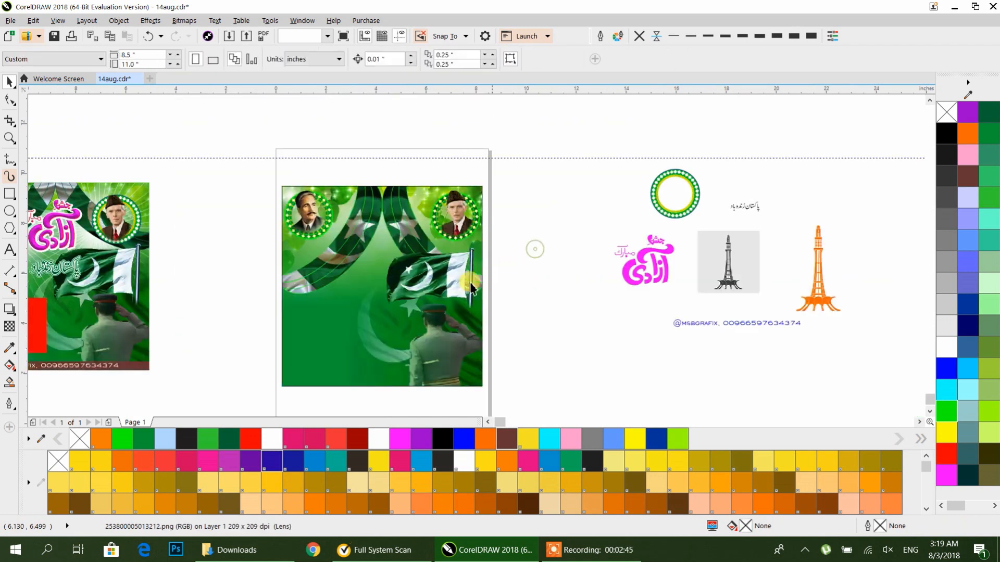
pyautogui.moveTo(660, 256); pyautogui.dragTo(576, 236)
pyautogui.click(589, 323)
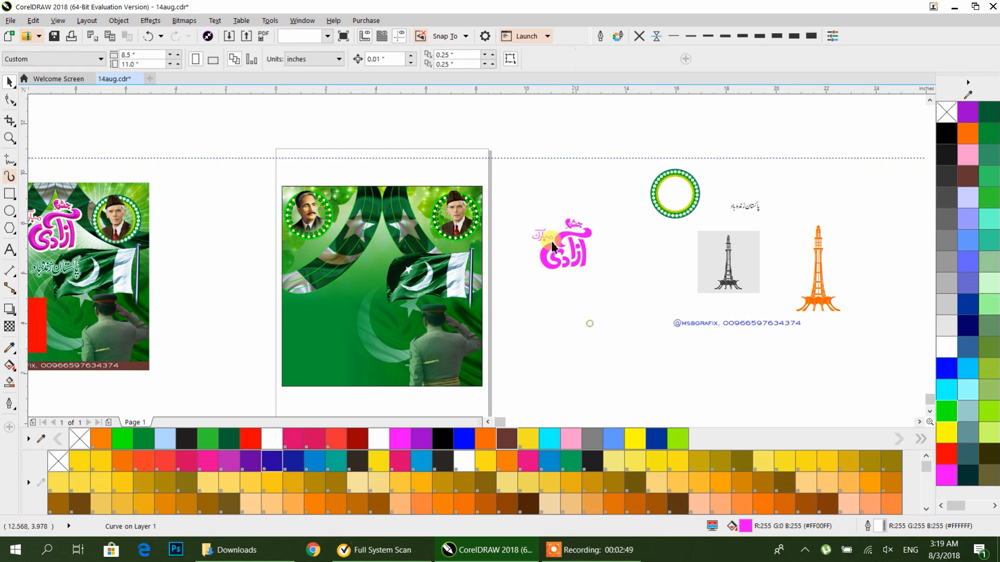
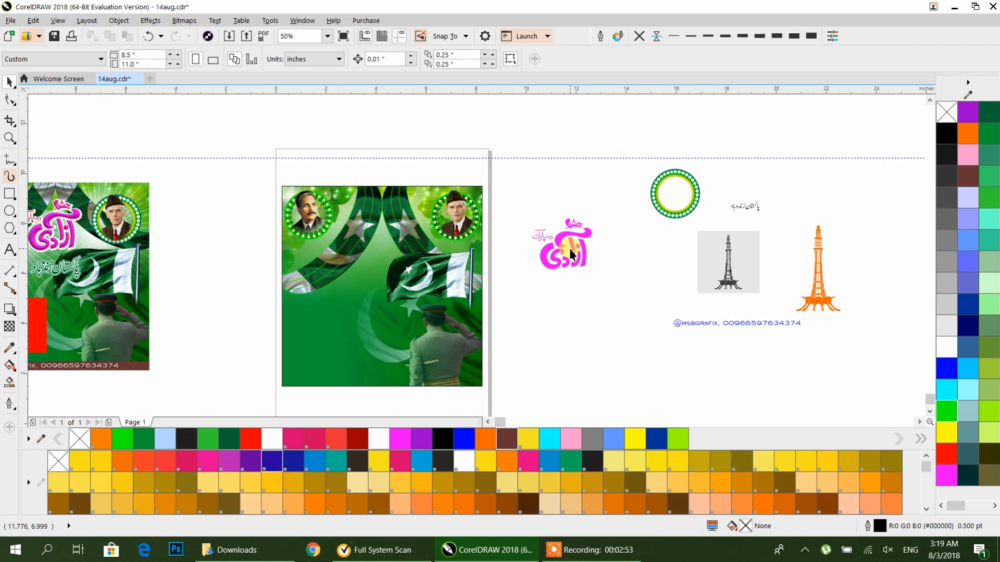
# Step: Apply a Soft edge bevel to the pink title, to center, with intensity 80, direction 70 and altitude 54
pyautogui.click(574, 254)
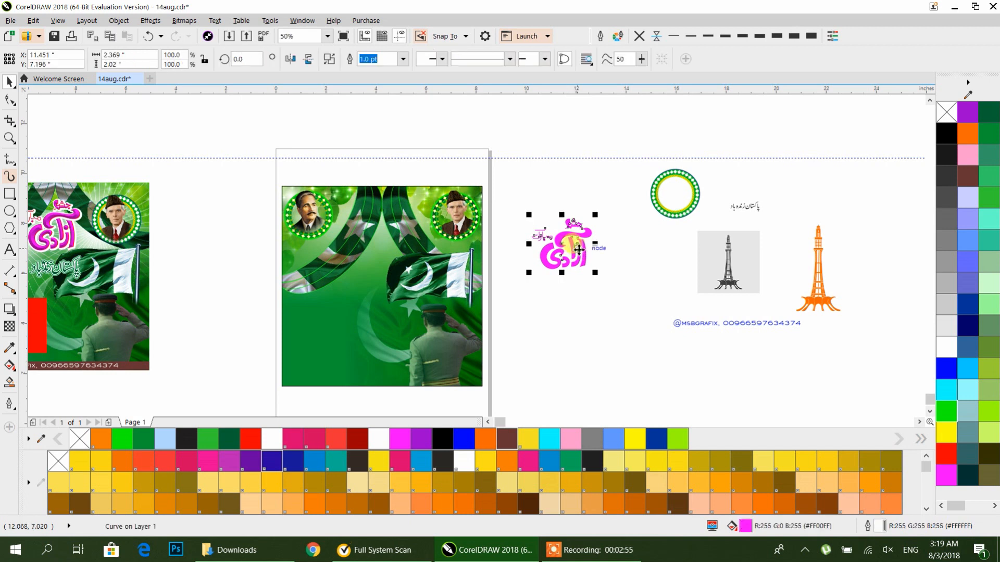
pyautogui.click(621, 236)
pyautogui.click(588, 233)
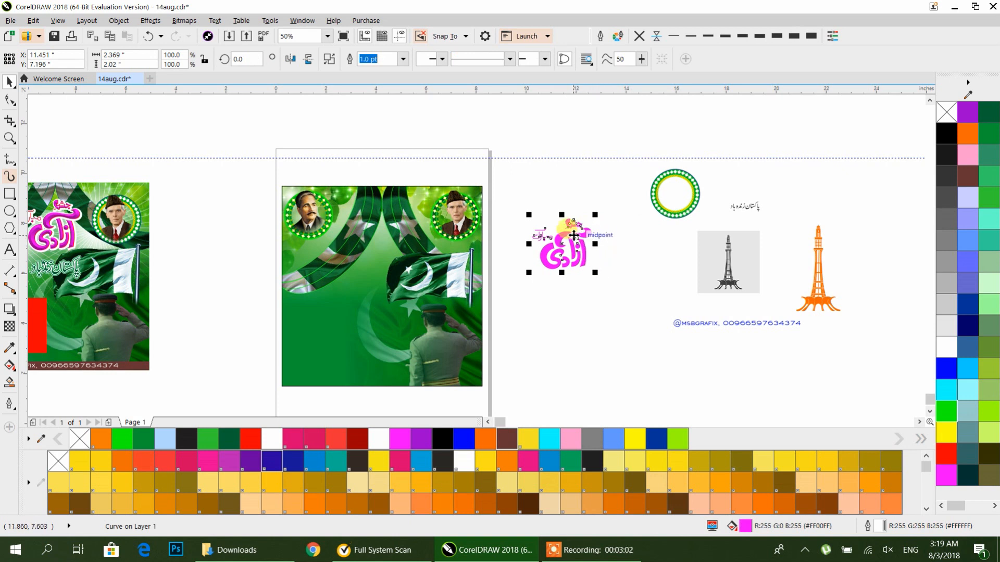
pyautogui.scroll(2, 586, 239)
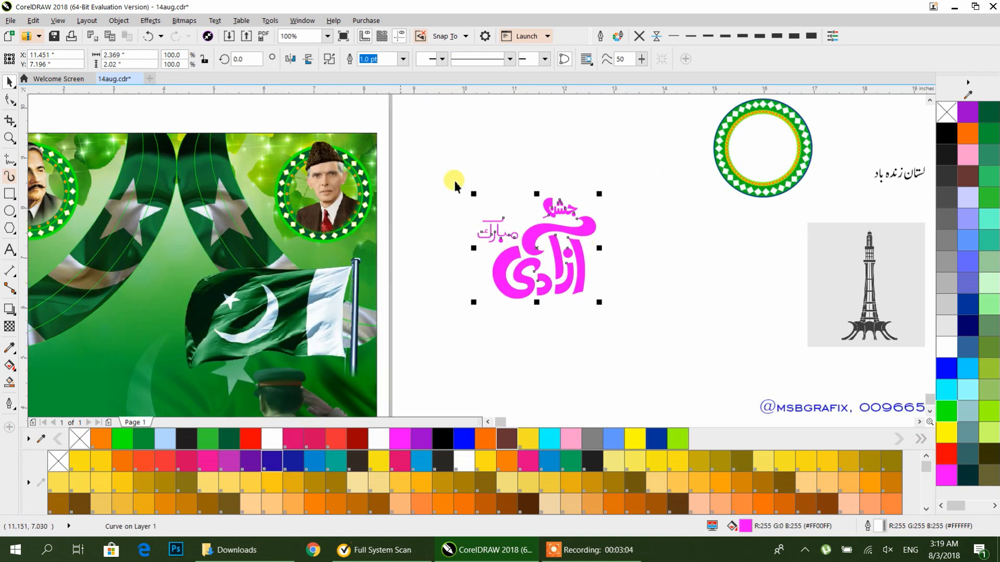
pyautogui.click(162, 24)
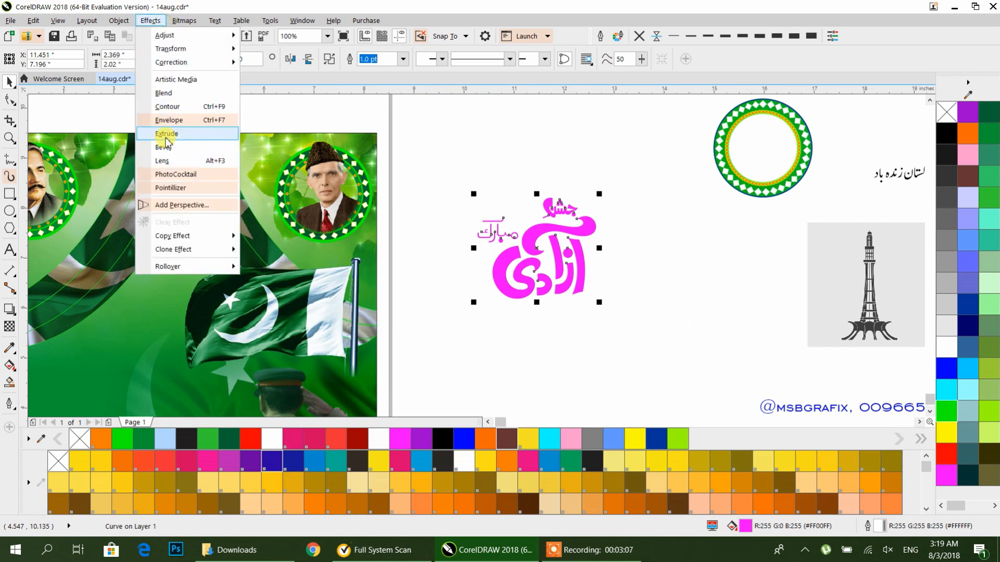
pyautogui.click(167, 149)
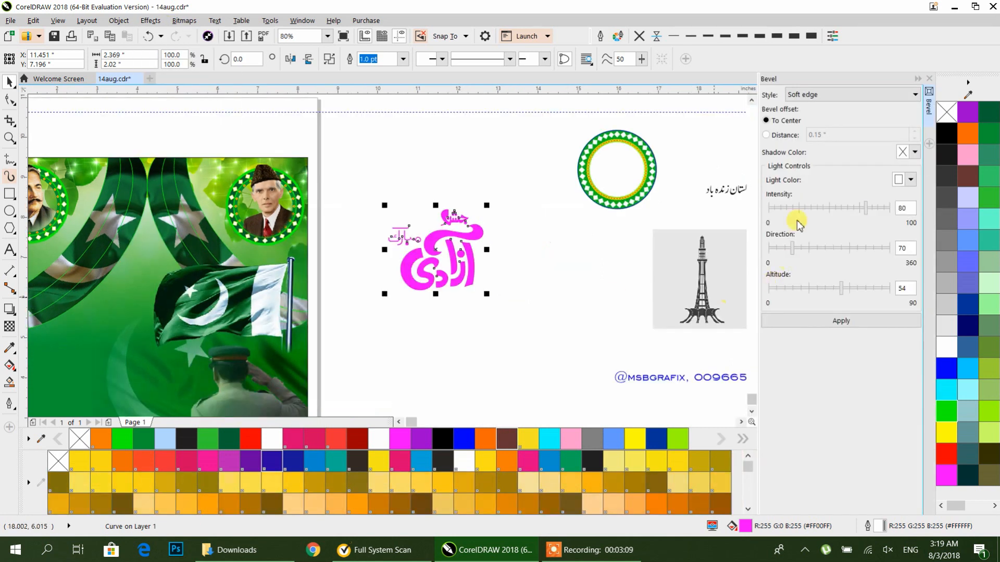
pyautogui.click(835, 322)
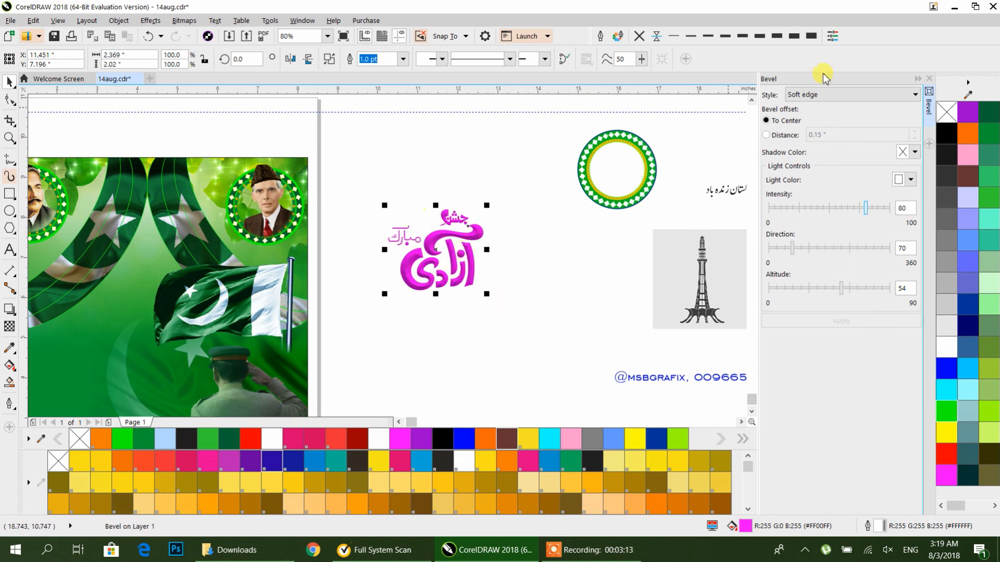
pyautogui.click(929, 79)
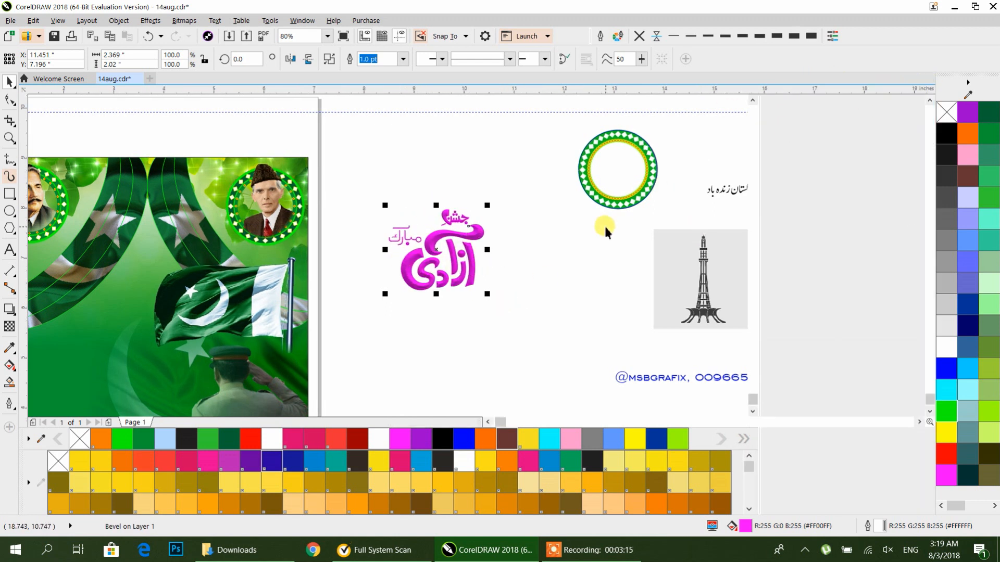
# Step: Fill the bevelled title with red
pyautogui.click(581, 229)
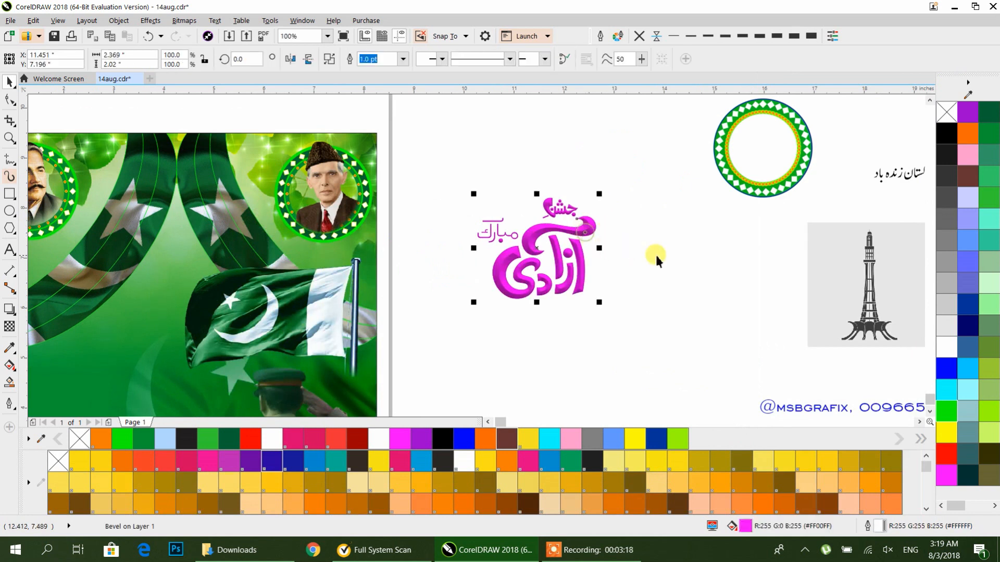
pyautogui.click(947, 458)
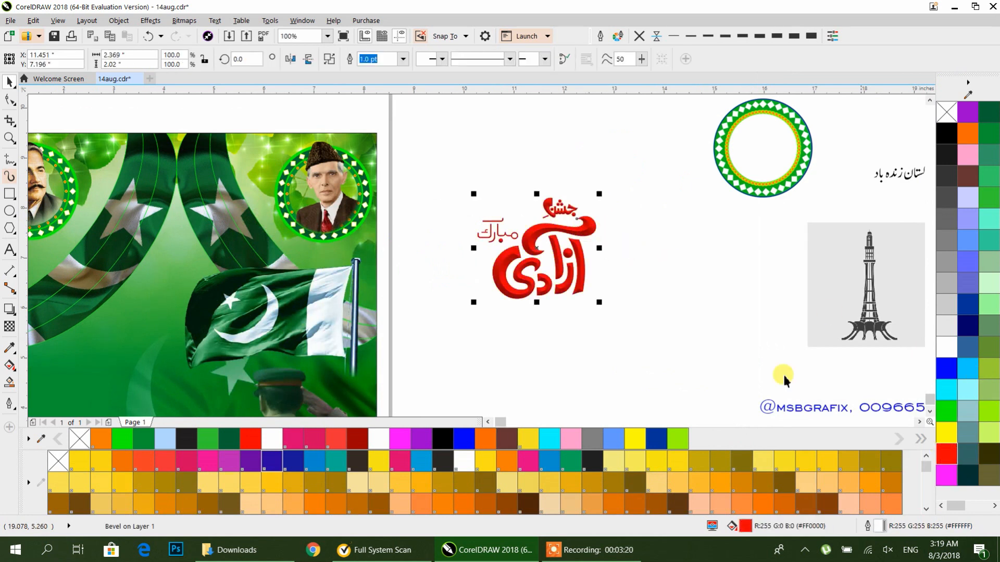
# Step: Move the red title onto the poster's upper area and enlarge it slightly
pyautogui.moveTo(567, 283); pyautogui.dragTo(201, 247)
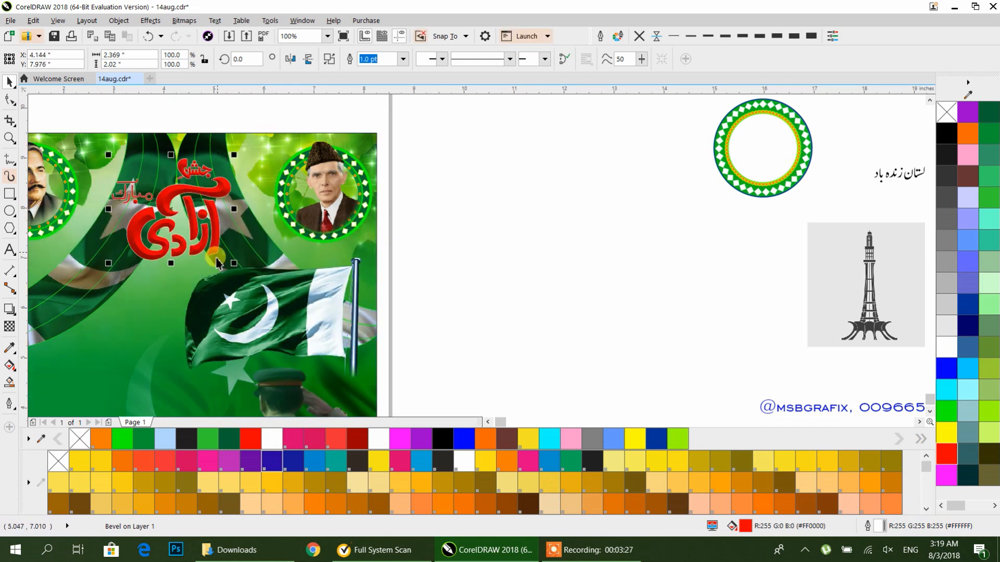
pyautogui.moveTo(234, 263); pyautogui.dragTo(250, 277)
# Step: Align the title to the horizontal centre of the poster, undoing the unwanted alignment of the flag
pyautogui.keyDown('shift'); pyautogui.click(294, 250); pyautogui.keyUp('shift')
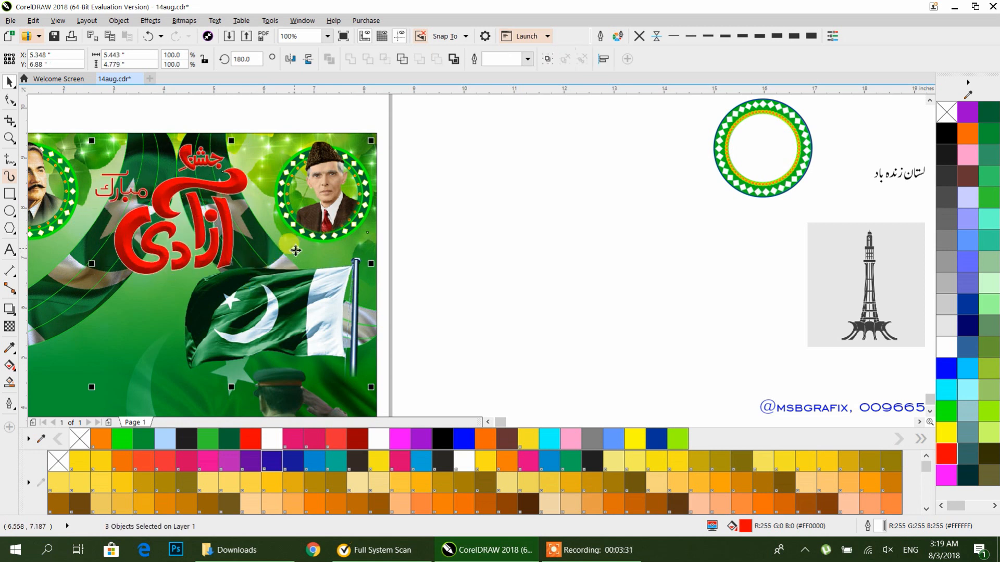
pyautogui.press('c')
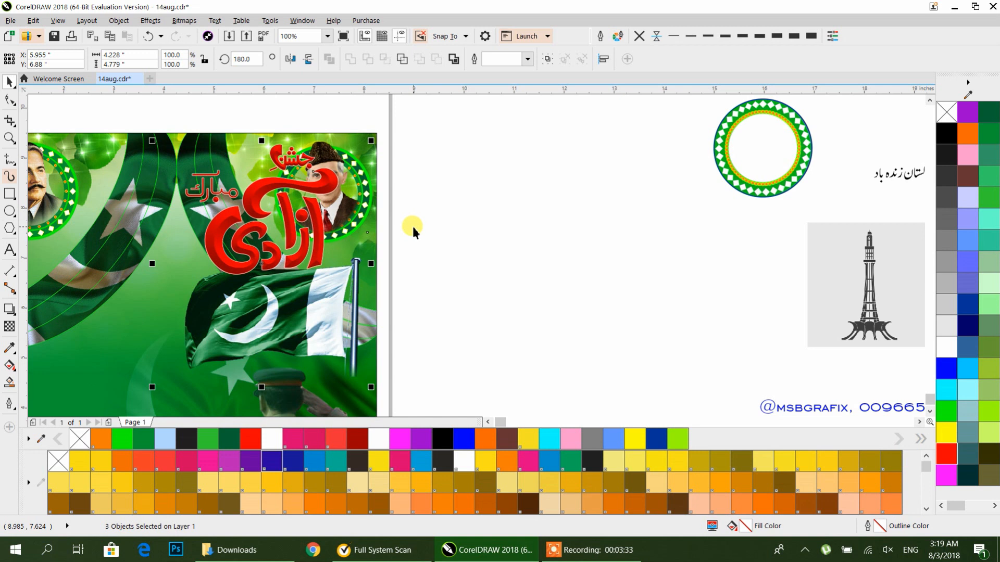
pyautogui.hotkey('ctrl', 'z')
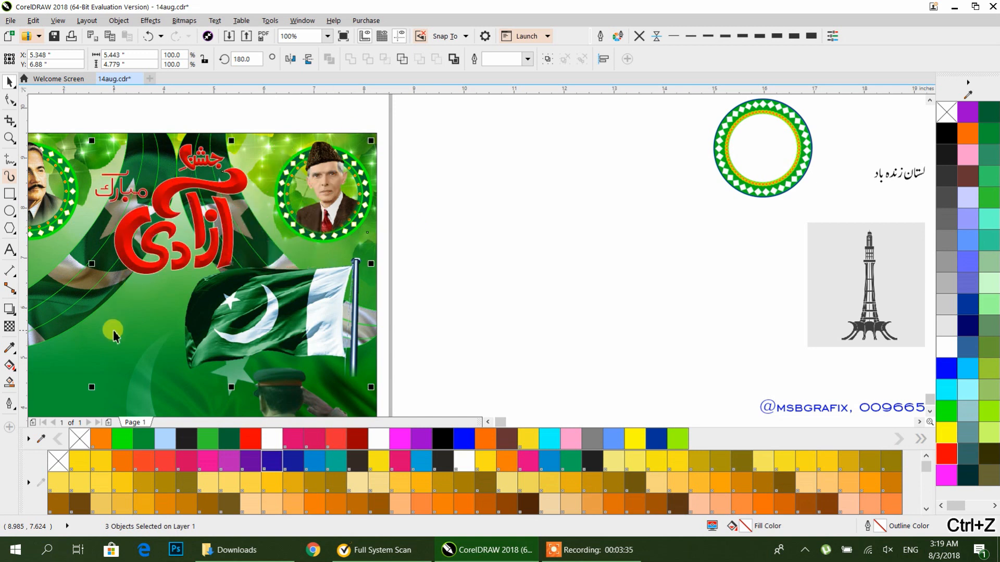
pyautogui.press('c')
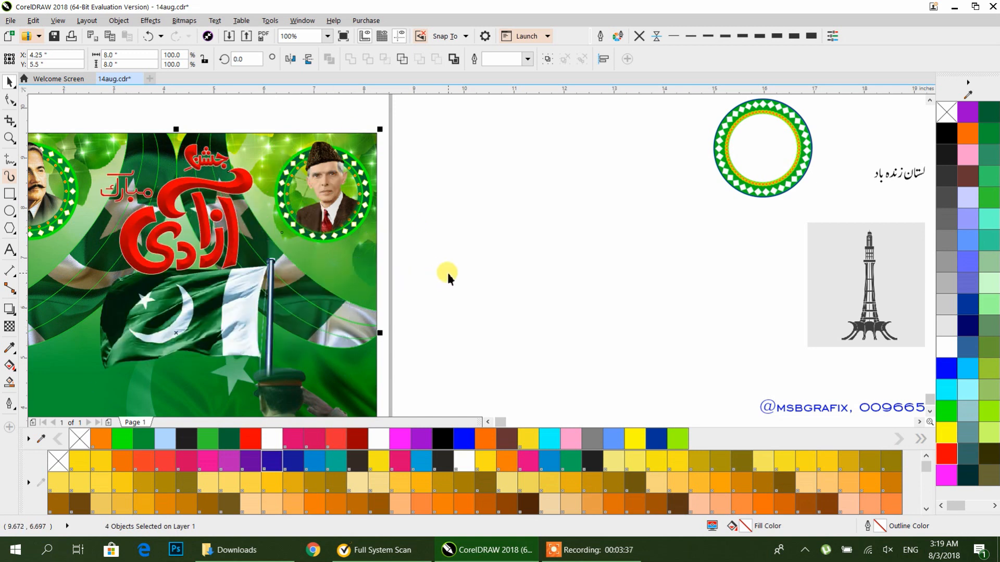
pyautogui.moveTo(448, 273); pyautogui.dragTo(546, 252)
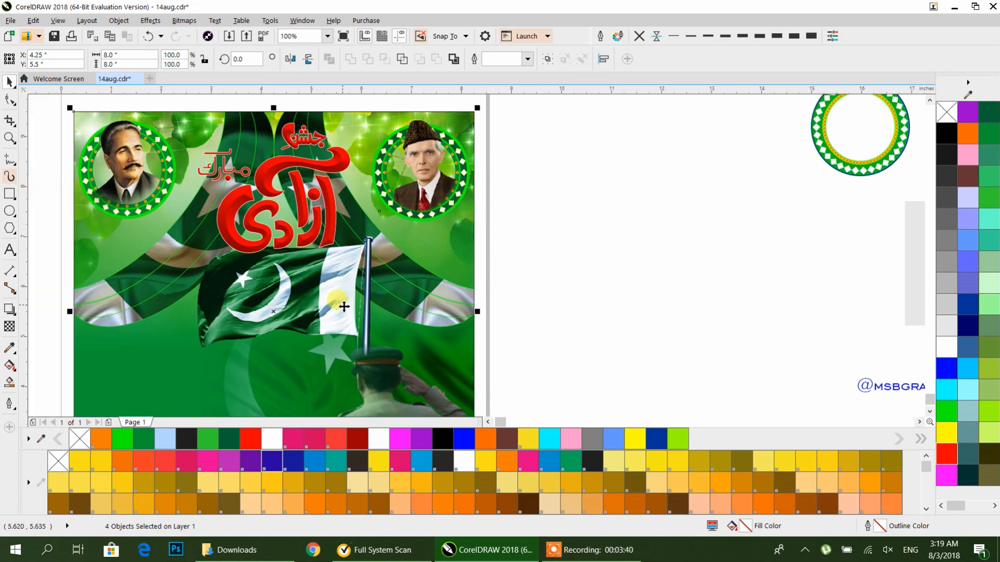
pyautogui.hotkey('ctrl', 'z')
pyautogui.click(244, 224)
pyautogui.click(79, 367)
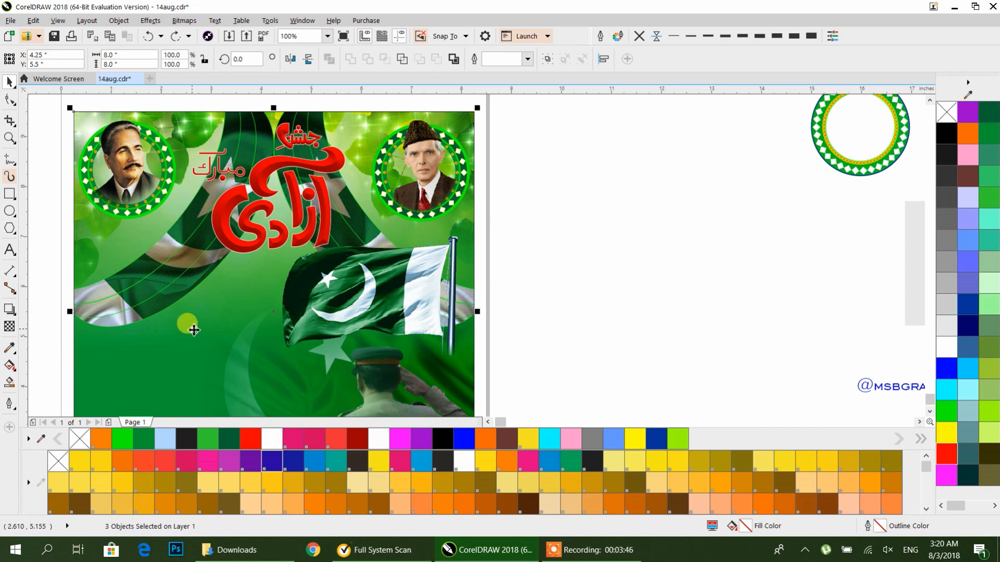
pyautogui.hotkey('ctrl', 'shift', 'z')
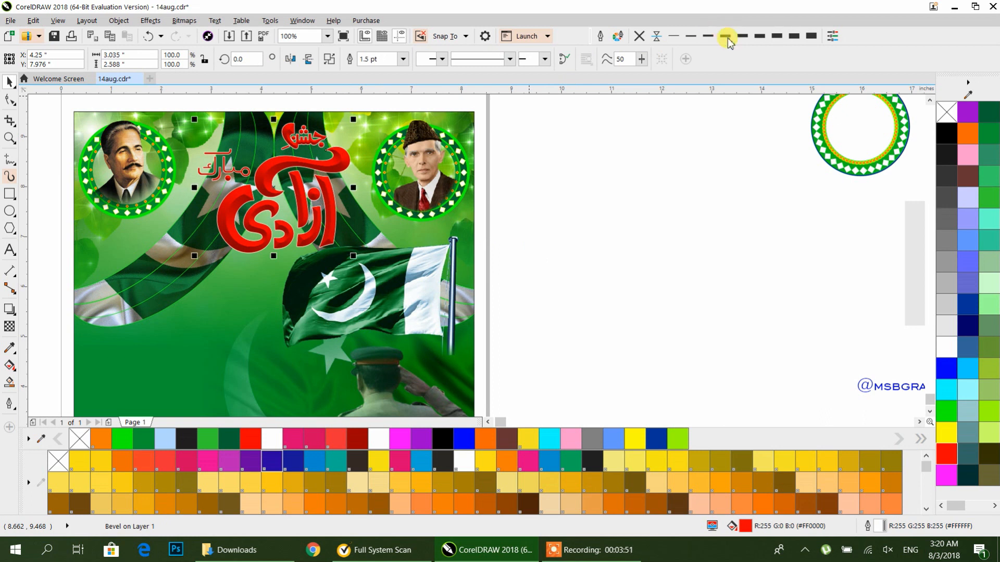
# Step: Set a heavier outline width on the title
pyautogui.click(783, 35)
pyautogui.click(605, 178)
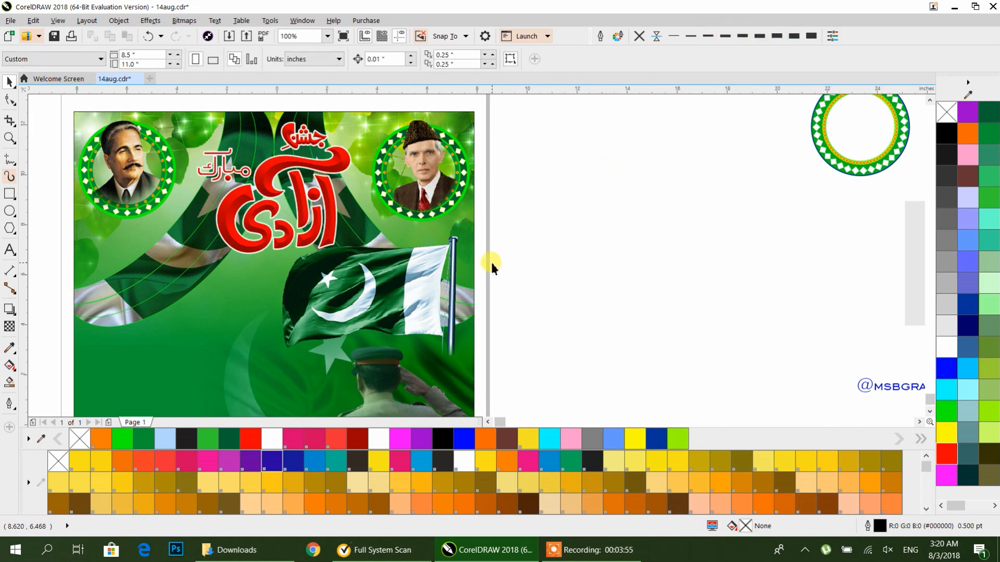
# Step: Convert the Pakistan Zindabad Urdu text to curves
pyautogui.scroll(-1, 491, 263)
pyautogui.moveTo(456, 269); pyautogui.dragTo(513, 258)
pyautogui.click(792, 194)
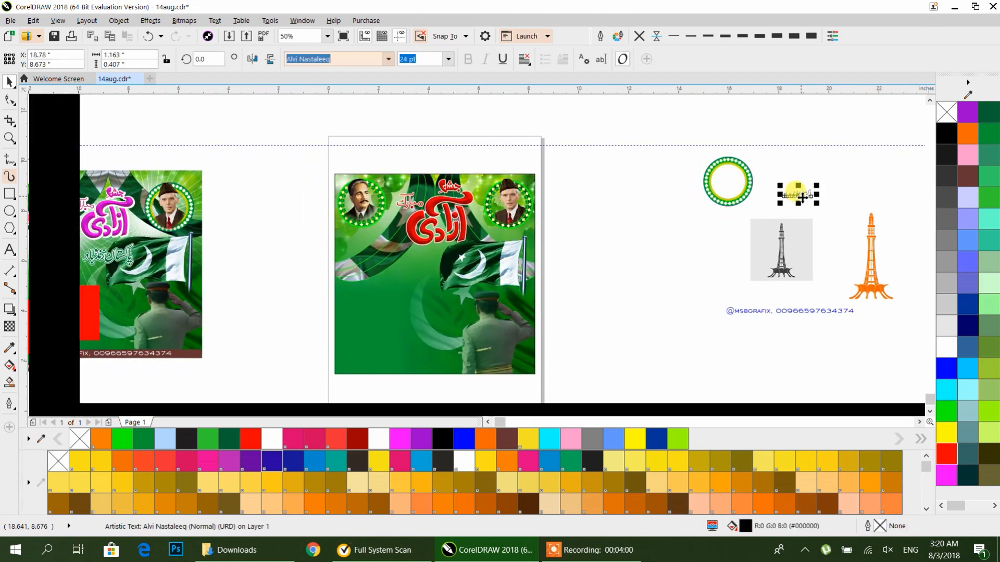
pyautogui.moveTo(625, 234); pyautogui.dragTo(617, 231)
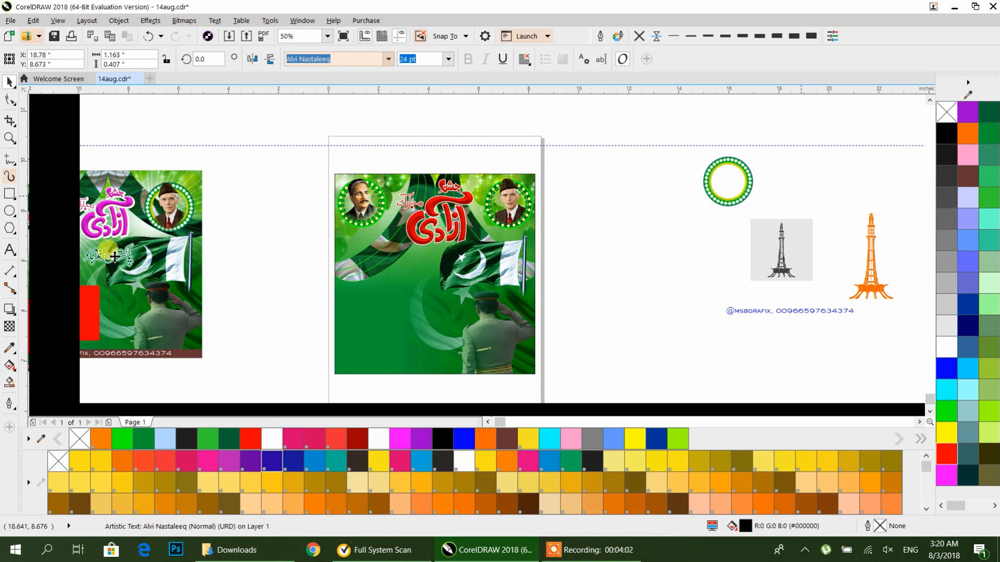
pyautogui.scroll(5, 639, 231)
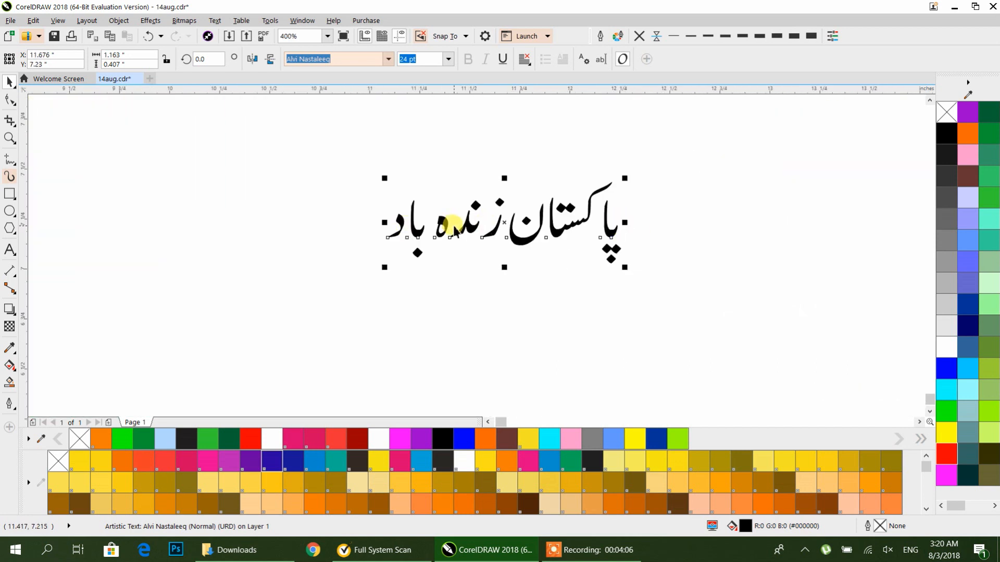
pyautogui.hotkey('ctrl', 'q')
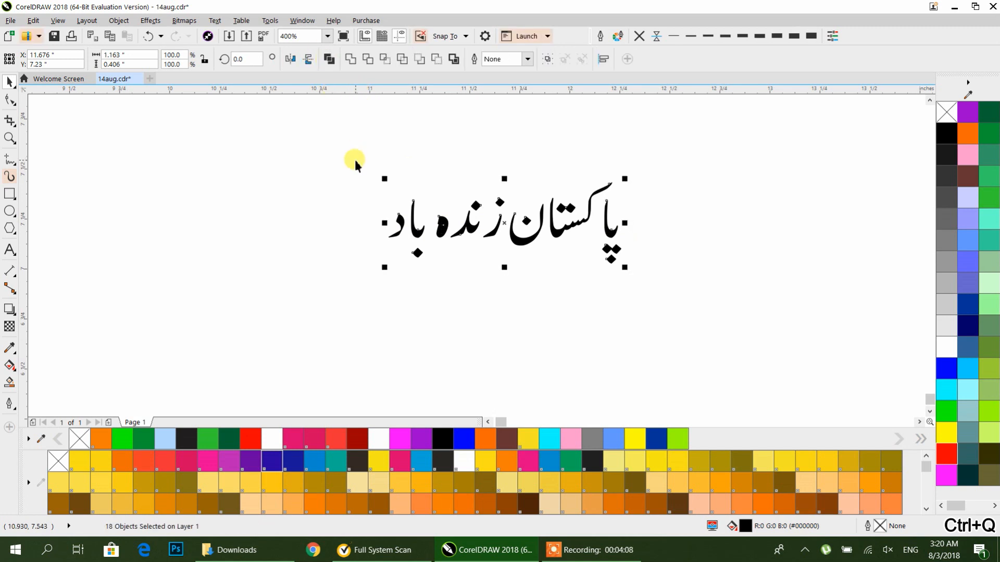
# Step: Break the calligraphy apart and move the letters of the last word closer to tighten the spacing
pyautogui.click(352, 161)
pyautogui.scroll(1, 613, 229)
pyautogui.moveTo(588, 227); pyautogui.dragTo(576, 178)
pyautogui.moveTo(607, 249); pyautogui.dragTo(587, 234)
pyautogui.click(636, 245)
pyautogui.click(592, 247)
pyautogui.keyDown('shift'); pyautogui.click(576, 234); pyautogui.keyUp('shift')
pyautogui.click(350, 61)
pyautogui.click(382, 228)
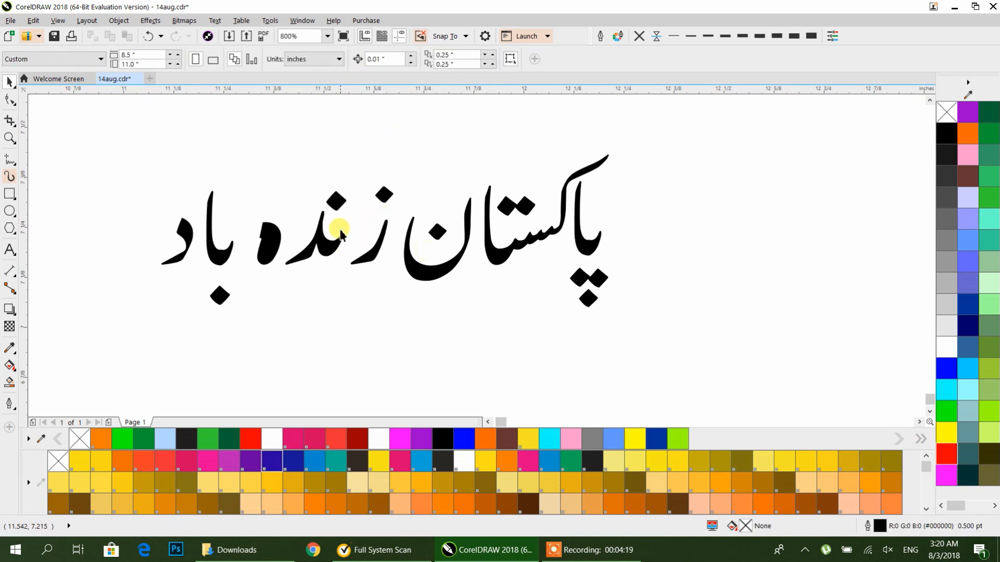
pyautogui.moveTo(354, 172); pyautogui.dragTo(295, 256)
pyautogui.click(264, 177)
pyautogui.moveTo(263, 177); pyautogui.dragTo(328, 220)
pyautogui.moveTo(263, 146); pyautogui.dragTo(184, 339)
pyautogui.moveTo(226, 264); pyautogui.dragTo(297, 252)
pyautogui.click(280, 253)
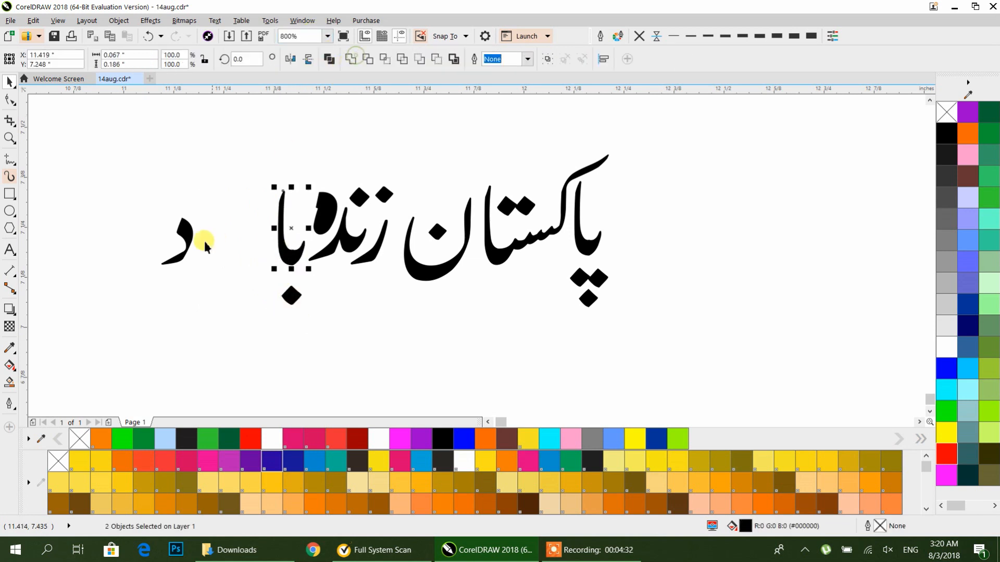
pyautogui.moveTo(196, 232); pyautogui.dragTo(271, 233)
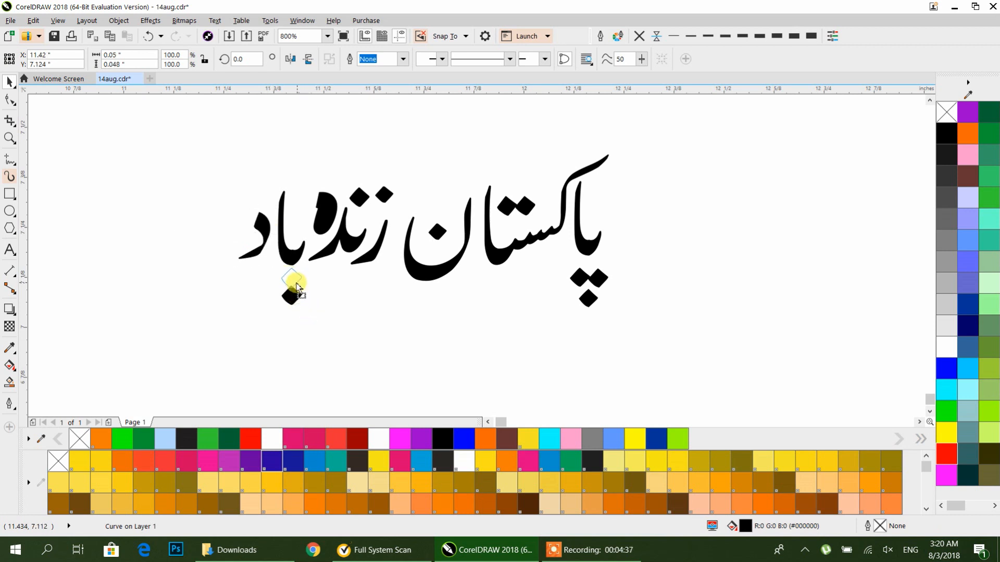
pyautogui.click(391, 332)
# Step: Select all the letter shapes and combine them into one curve
pyautogui.moveTo(576, 276); pyautogui.dragTo(580, 270)
pyautogui.moveTo(678, 131); pyautogui.dragTo(329, 372)
pyautogui.moveTo(192, 373); pyautogui.dragTo(192, 373)
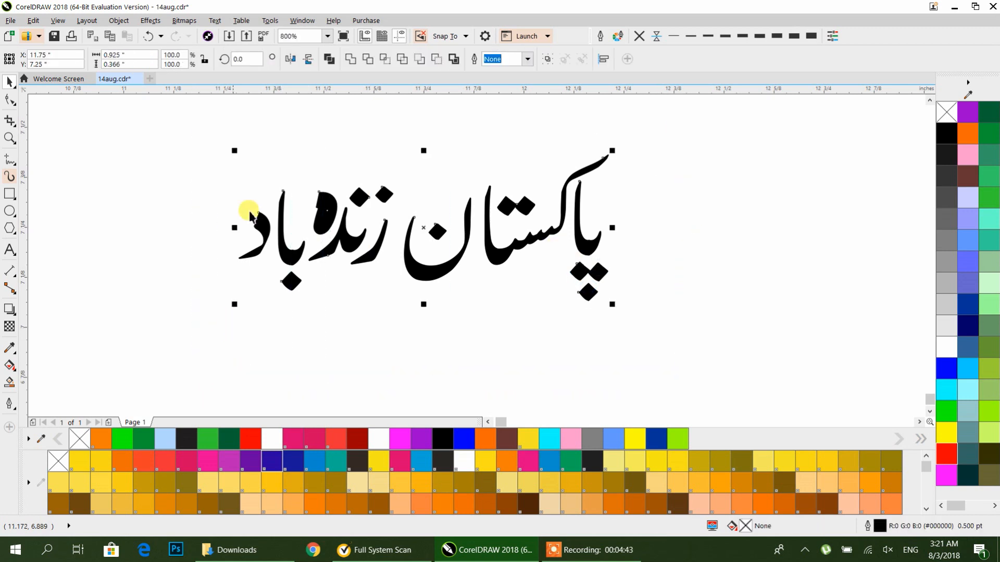
pyautogui.click(329, 59)
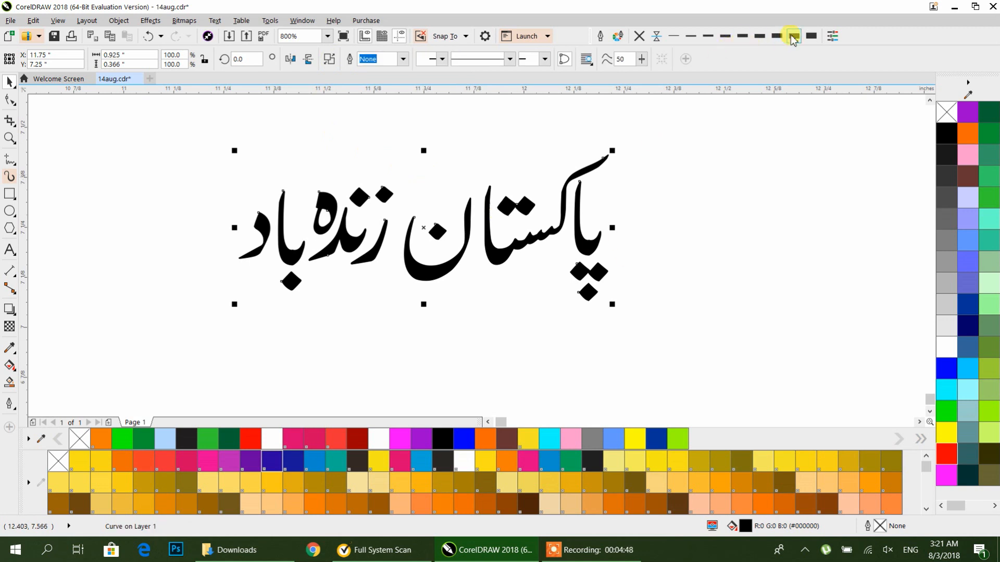
# Step: Drag offset duplicates of the calligraphy up and left and give them blue and green outlines
pyautogui.moveTo(567, 219); pyautogui.dragTo(446, 191)
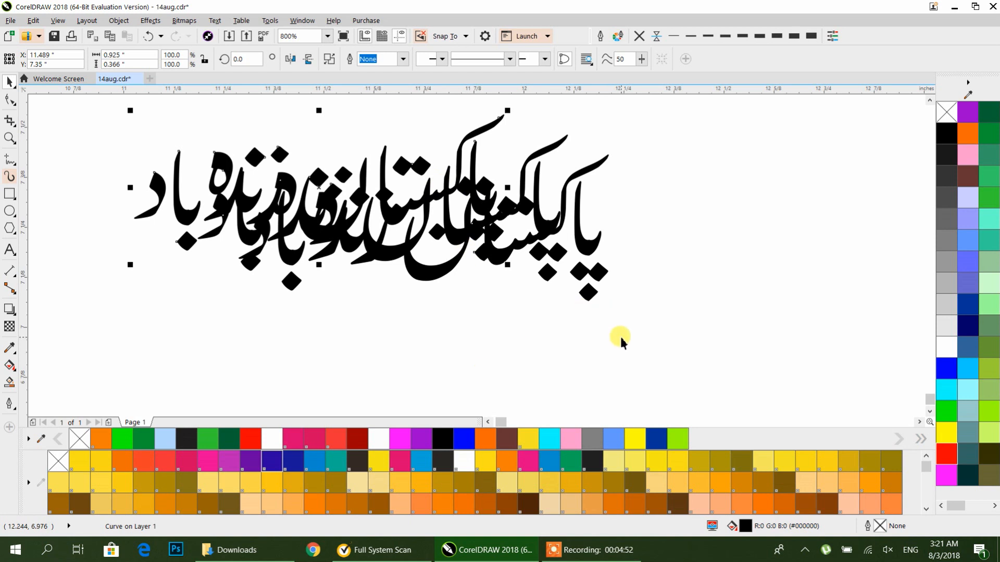
pyautogui.rightClick(614, 441)
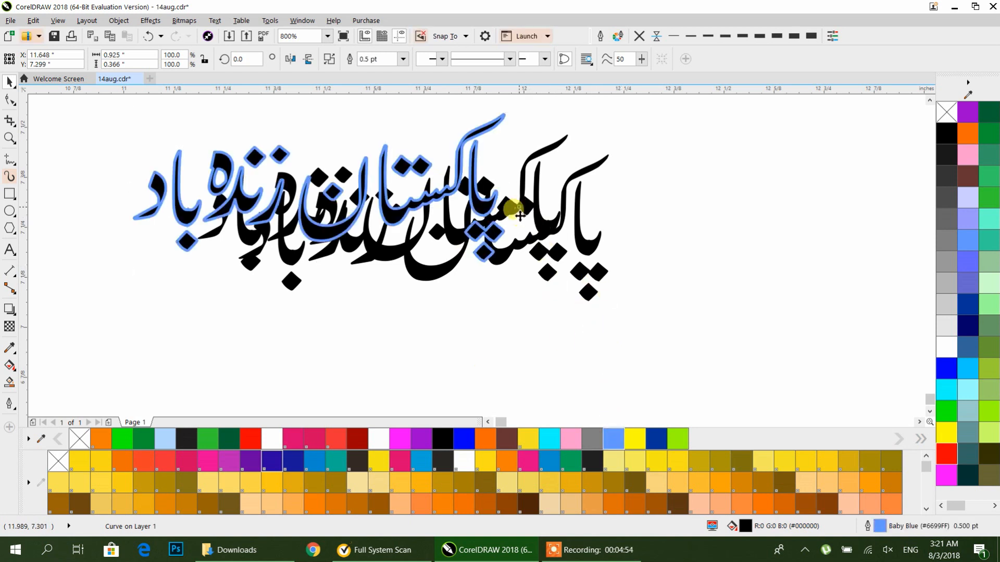
pyautogui.rightClick(657, 440)
pyautogui.rightClick(677, 440)
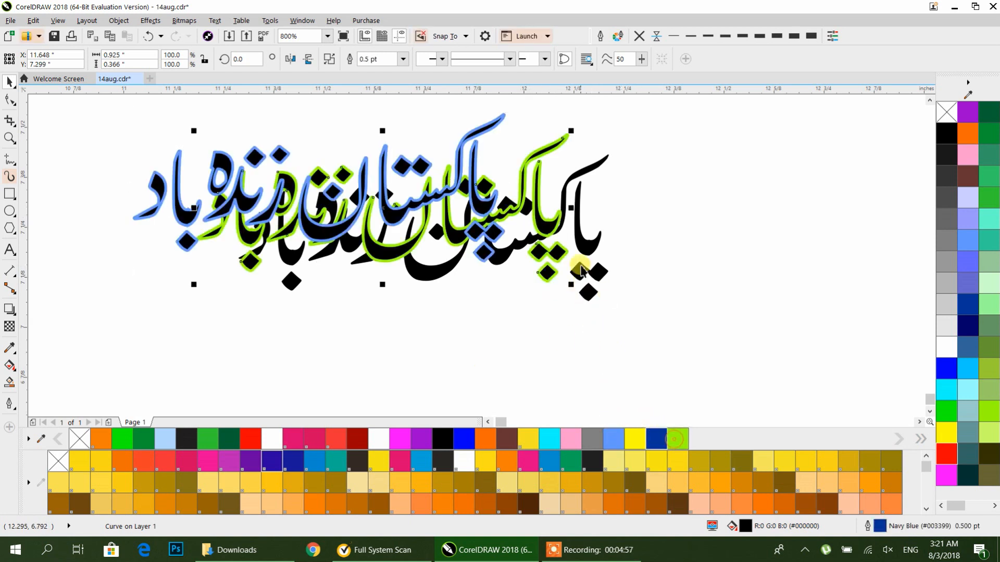
# Step: Give the original black calligraphy a yellow outline of 10 pt
pyautogui.click(582, 268)
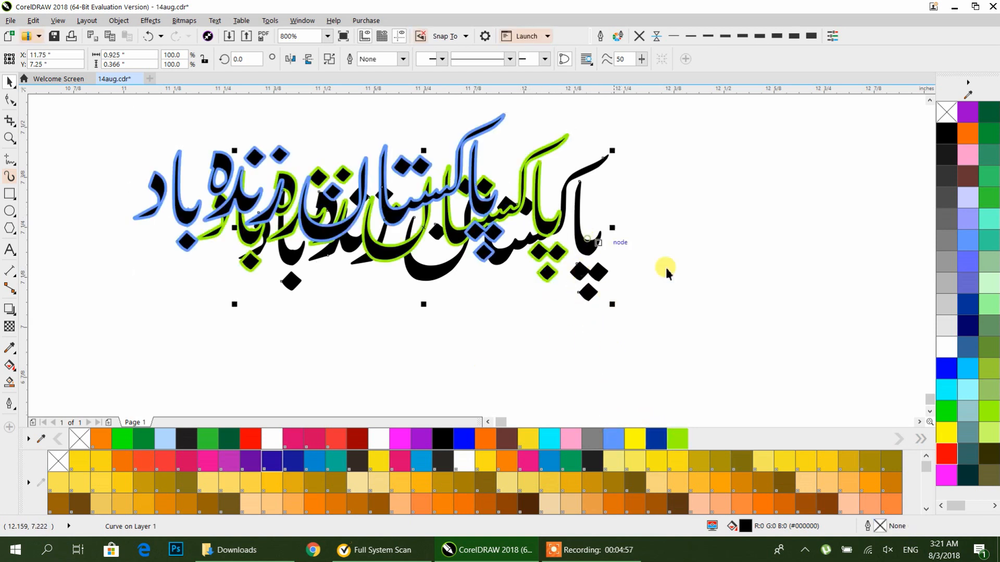
pyautogui.rightClick(947, 435)
pyautogui.click(577, 323)
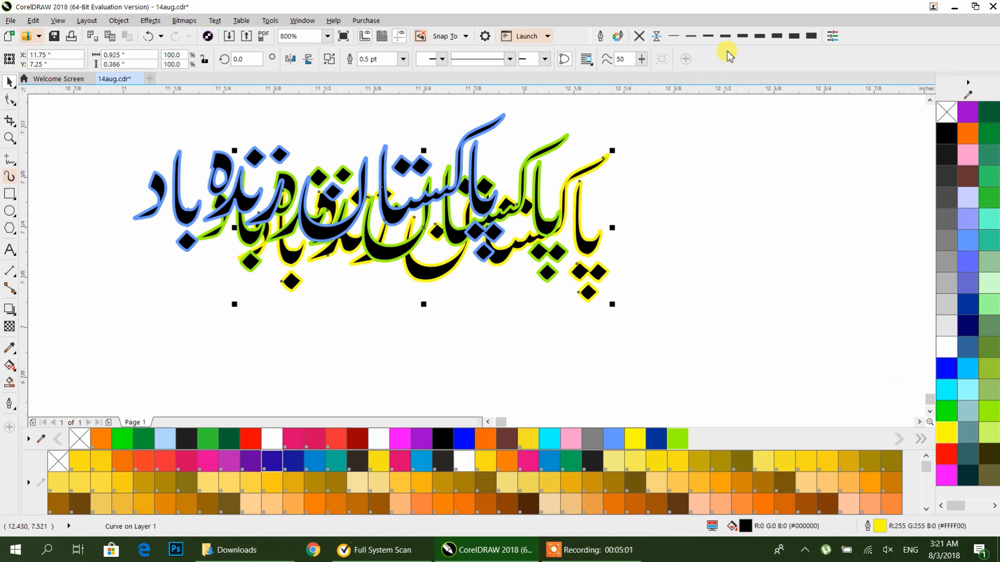
pyautogui.click(810, 38)
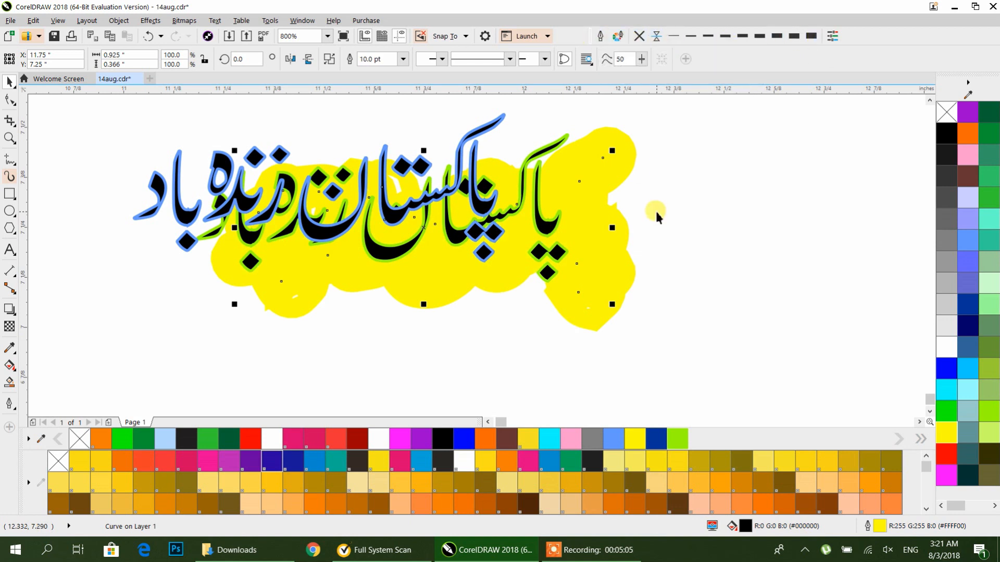
# Step: Select all three calligraphy layers and give them a common outline width
pyautogui.scroll(-2, 654, 212)
pyautogui.moveTo(730, 353); pyautogui.dragTo(336, 110)
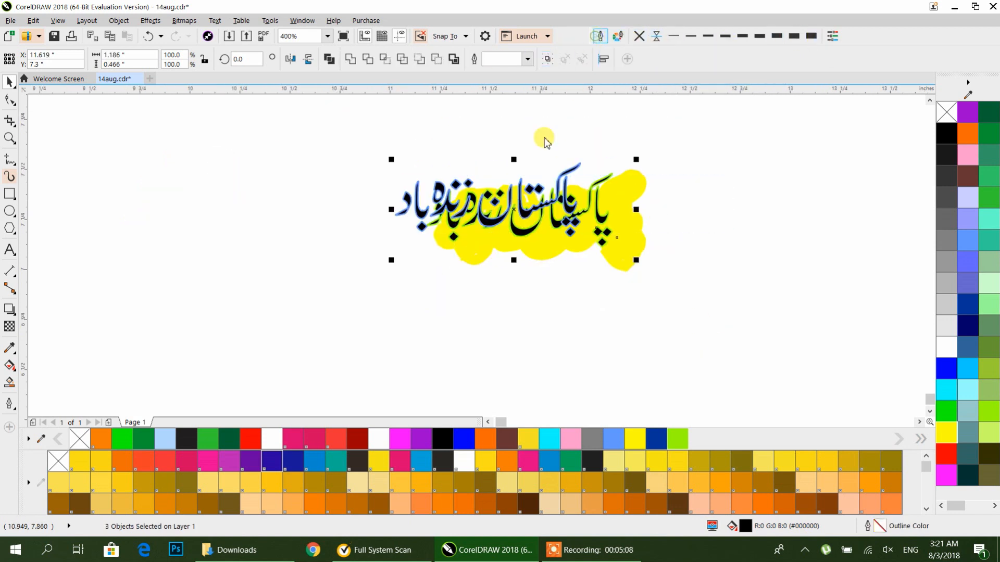
pyautogui.press('F12')
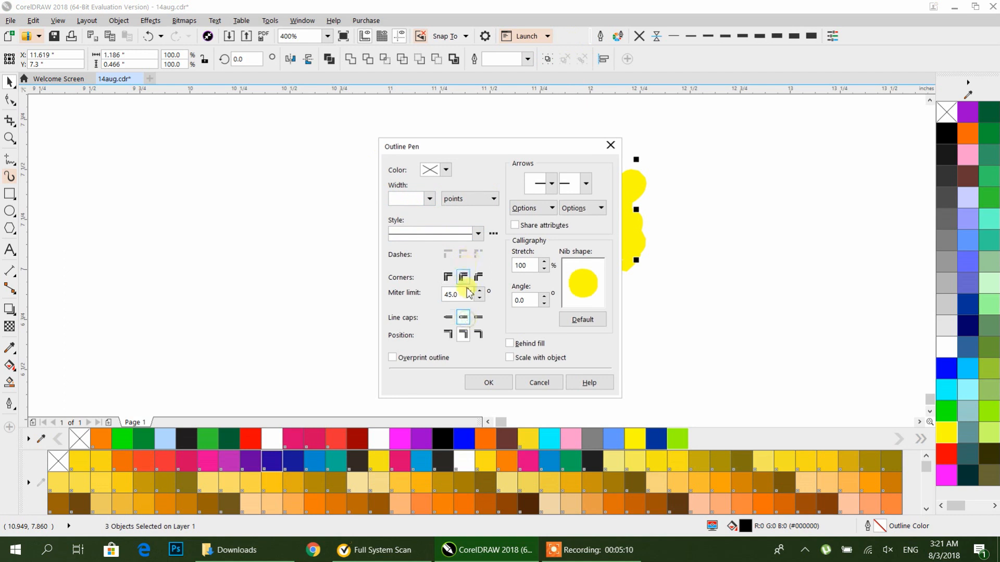
pyautogui.click(488, 382)
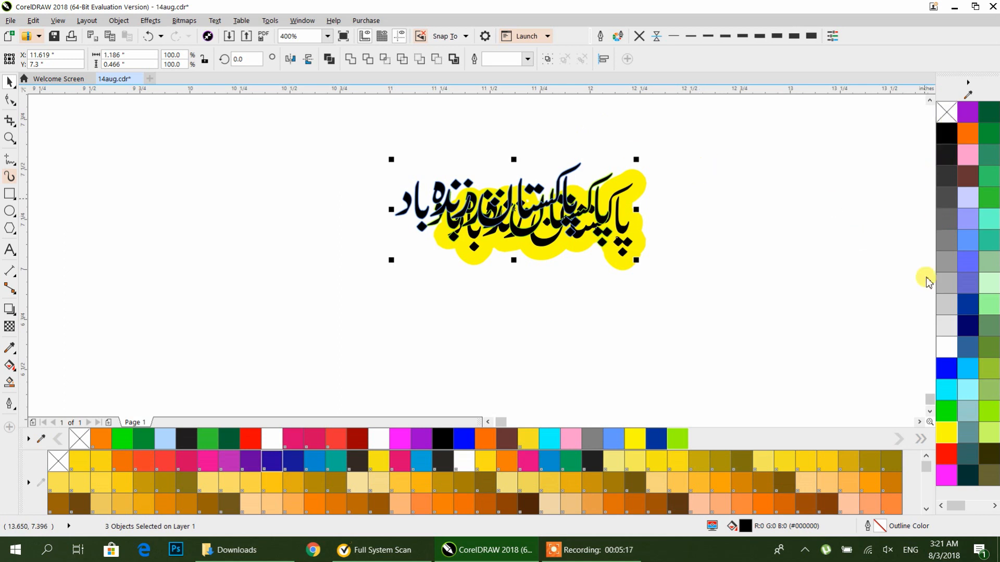
pyautogui.click(777, 37)
# Step: Reduce the outline width of the green-outlined calligraphy copy
pyautogui.scroll(1, 669, 178)
pyautogui.click(663, 173)
pyautogui.click(529, 235)
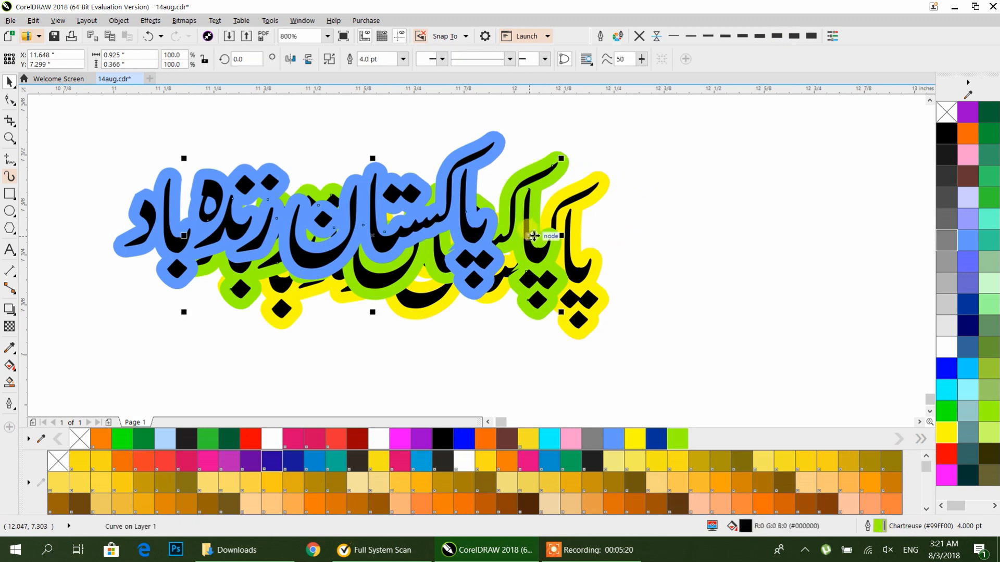
pyautogui.click(744, 38)
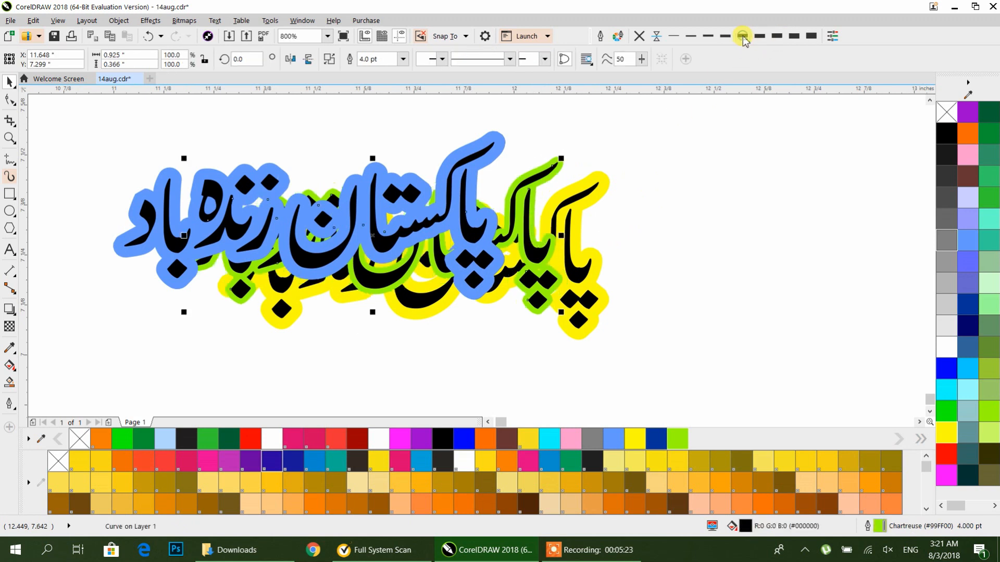
# Step: Align the green-outlined copy centred on the original black calligraphy
pyautogui.click(745, 223)
pyautogui.click(532, 237)
pyautogui.keyDown('shift'); pyautogui.click(587, 262); pyautogui.keyUp('shift')
pyautogui.press('e')
pyautogui.press('c')
pyautogui.click(678, 260)
# Step: Set the blue copy's outline to 1.5 pt and centre-align it over the other layers
pyautogui.click(481, 237)
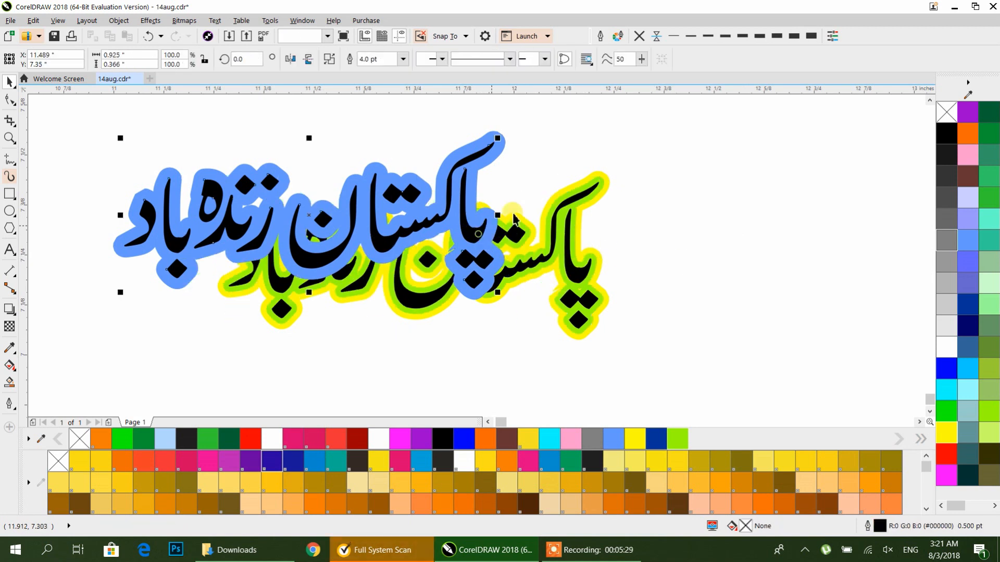
pyautogui.click(721, 37)
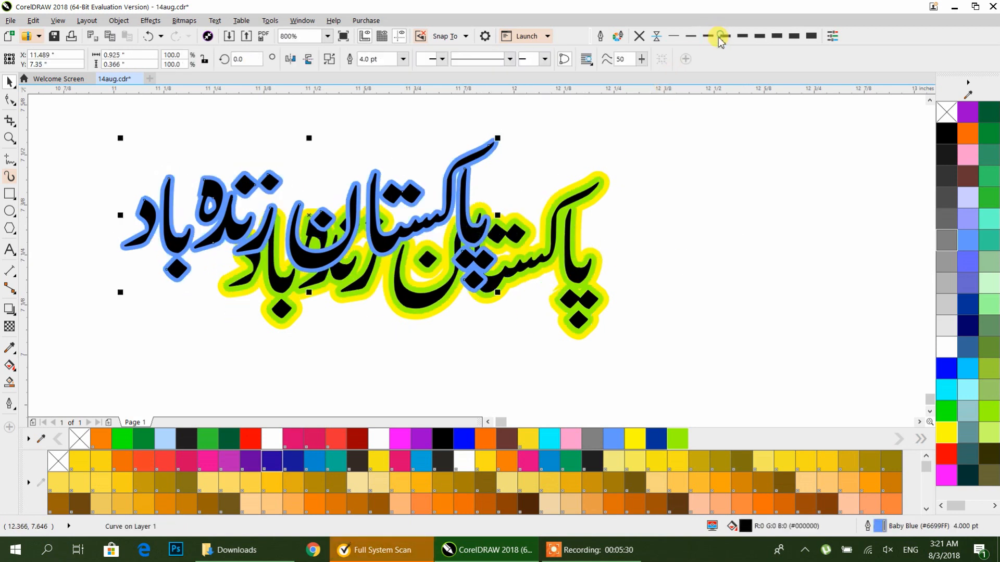
pyautogui.keyDown('shift'); pyautogui.click(581, 275); pyautogui.keyUp('shift')
pyautogui.press('c')
pyautogui.press('e')
pyautogui.click(659, 269)
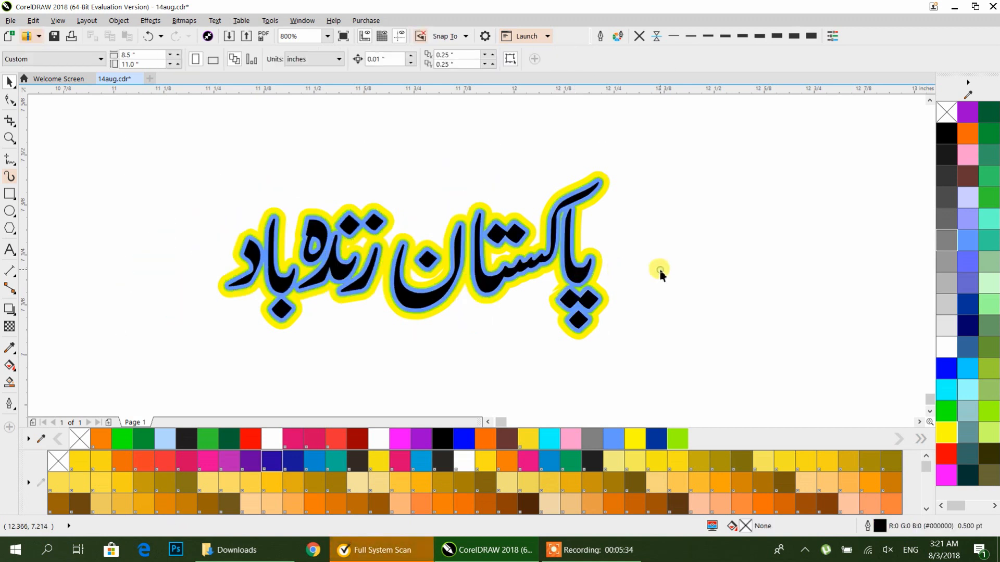
# Step: Set the green copy's outline to 3.0 pt and re-align it centred with the original
pyautogui.click(579, 235)
pyautogui.scroll(2, 570, 229)
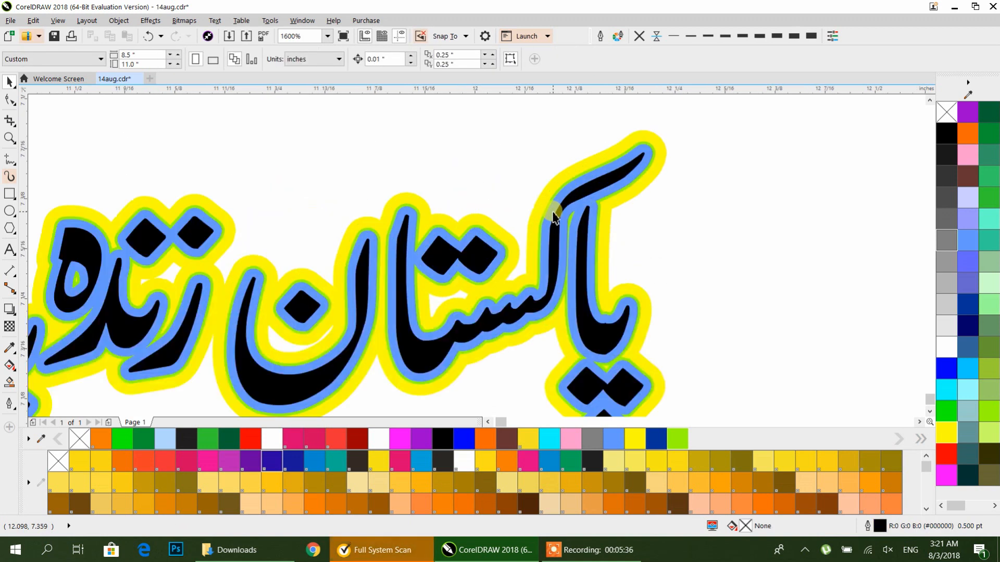
pyautogui.click(553, 215)
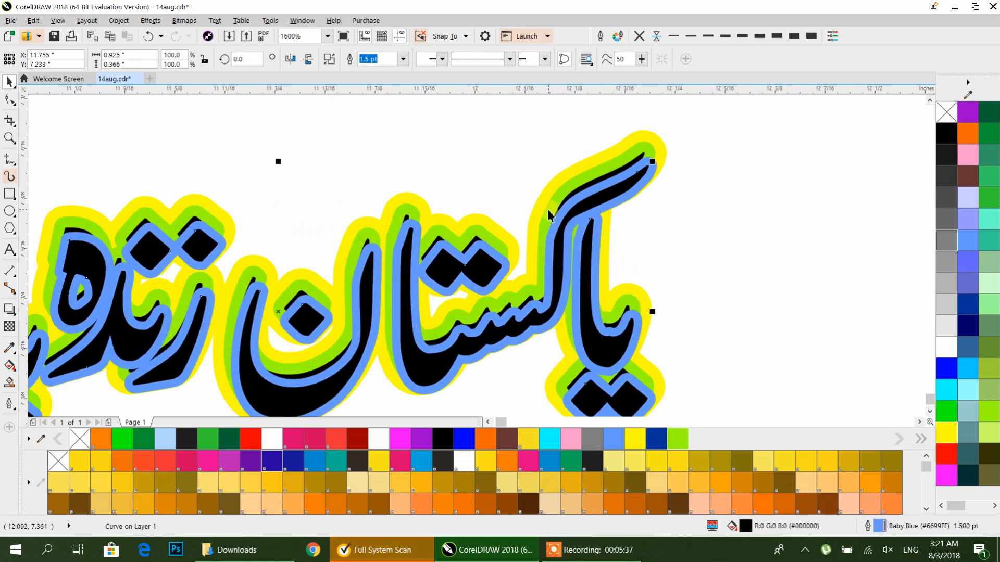
pyautogui.click(758, 37)
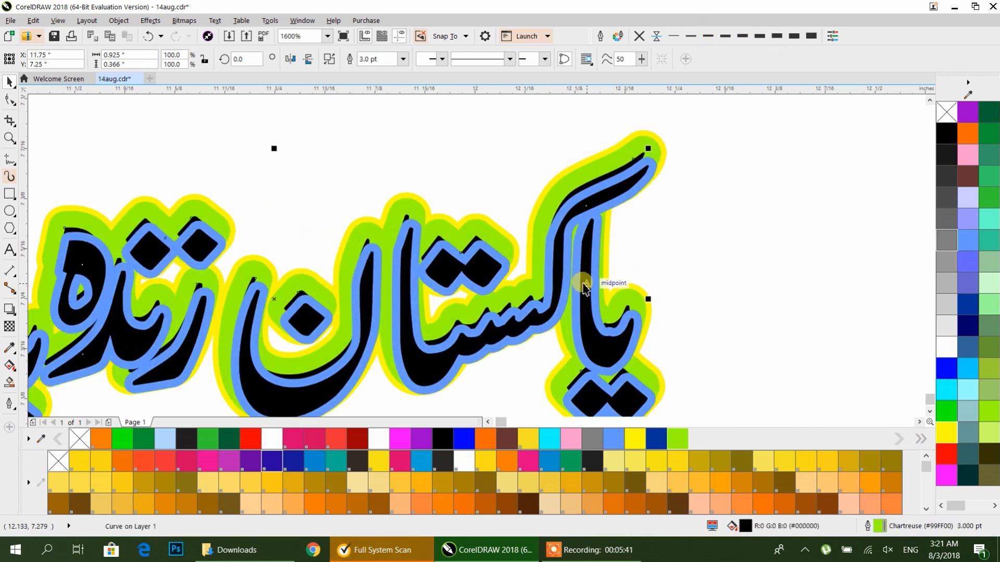
pyautogui.keyDown('shift'); pyautogui.click(594, 336); pyautogui.keyUp('shift')
pyautogui.press('e')
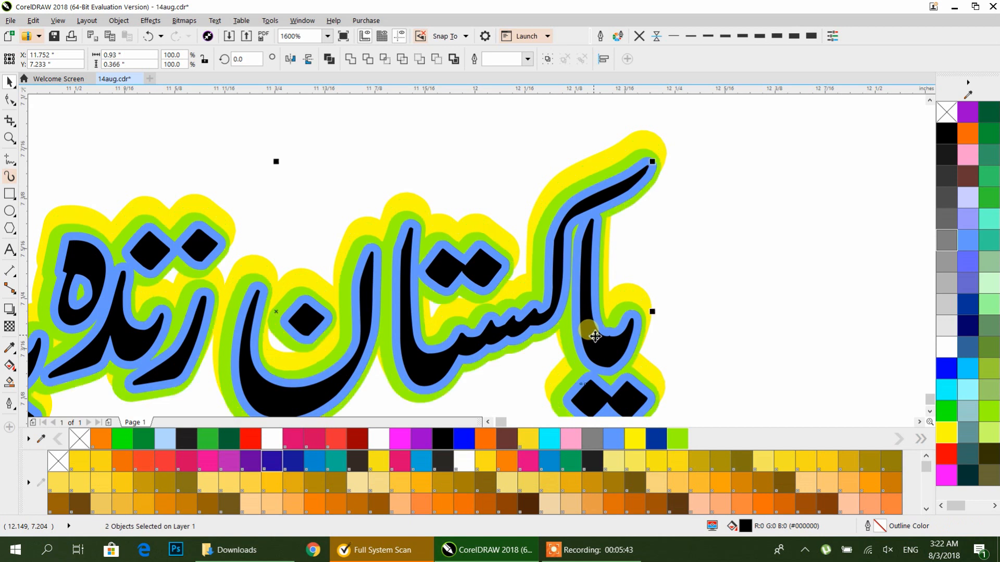
pyautogui.press('c')
pyautogui.click(718, 273)
# Step: Change the blue copy's outline colour to white
pyautogui.scroll(-1, 717, 269)
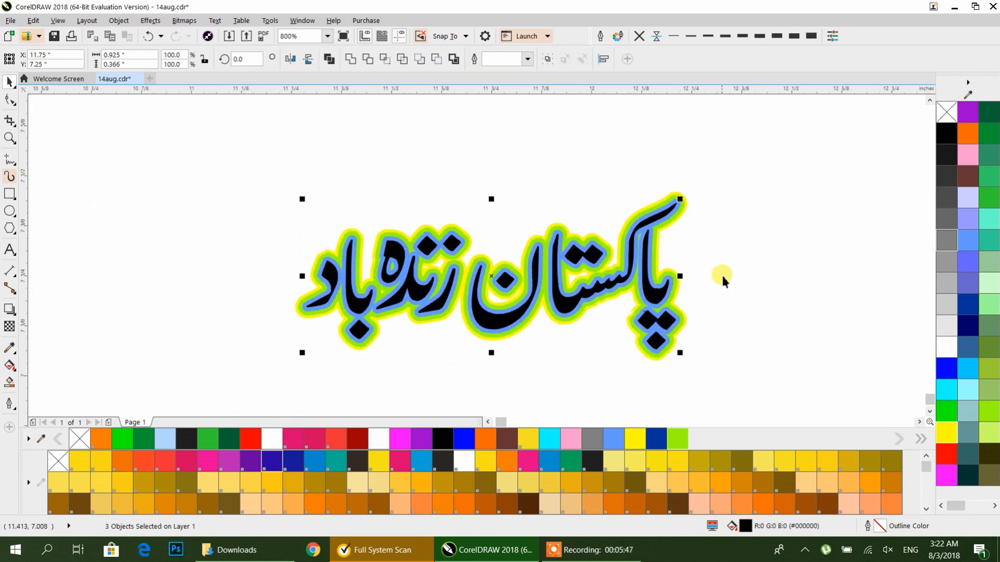
pyautogui.scroll(1, 655, 291)
pyautogui.click(651, 302)
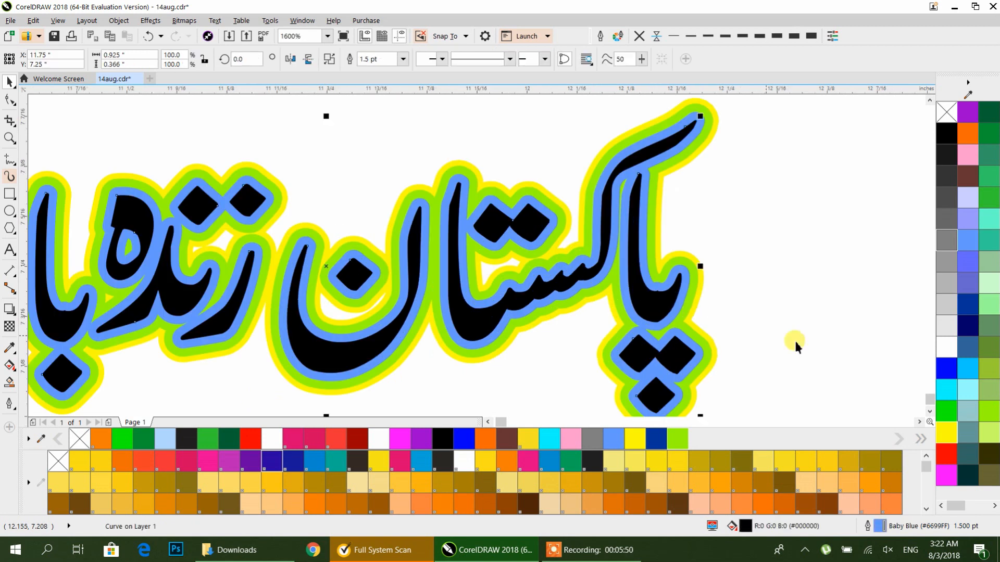
pyautogui.click(945, 348)
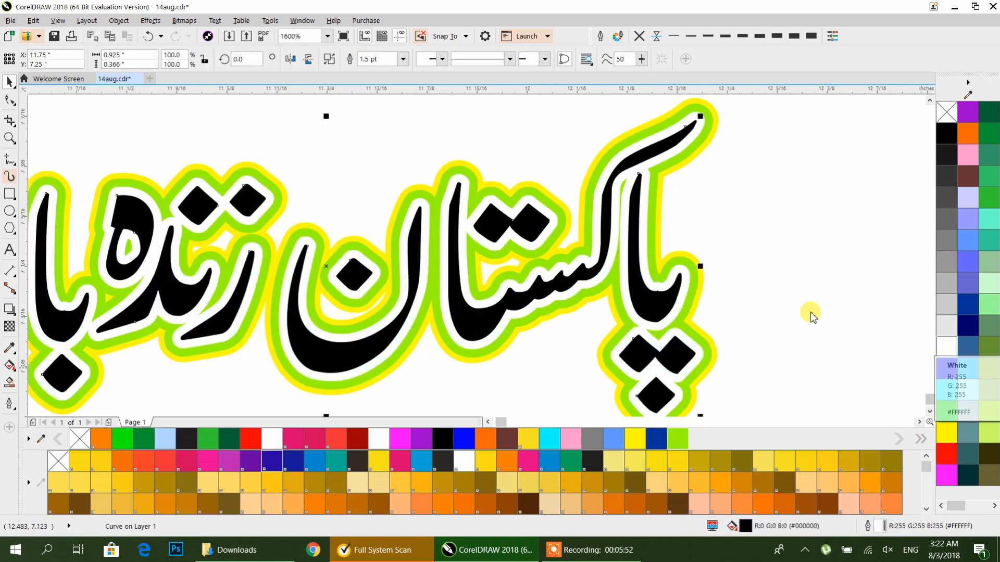
pyautogui.click(736, 280)
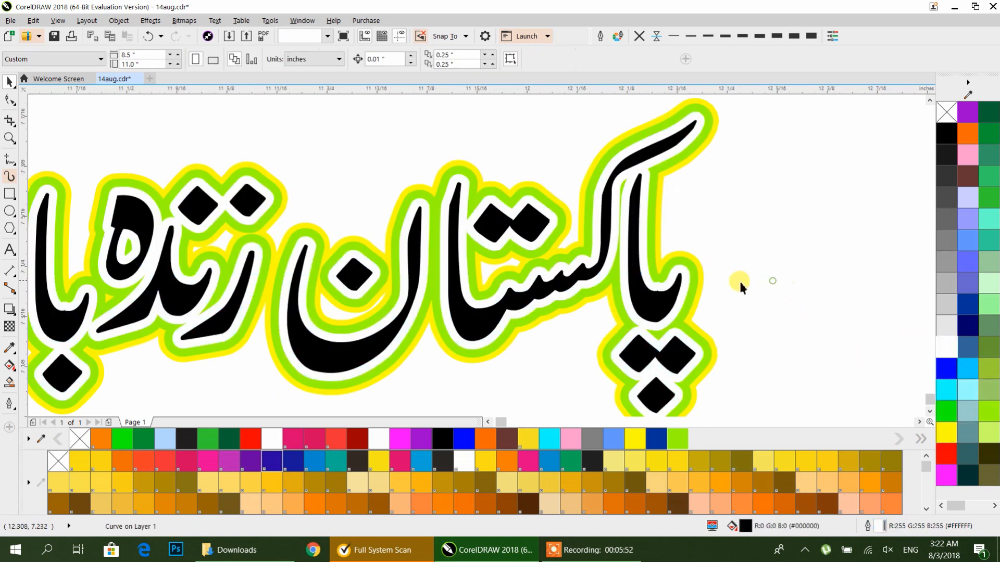
# Step: Change the green copy's outline colour to black
pyautogui.click(691, 278)
pyautogui.click(944, 138)
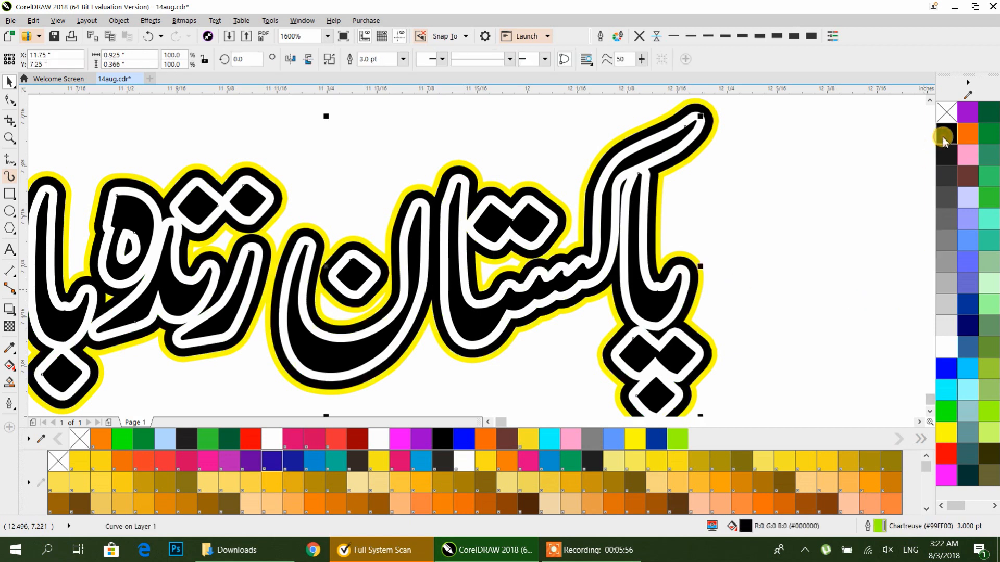
pyautogui.click(945, 345)
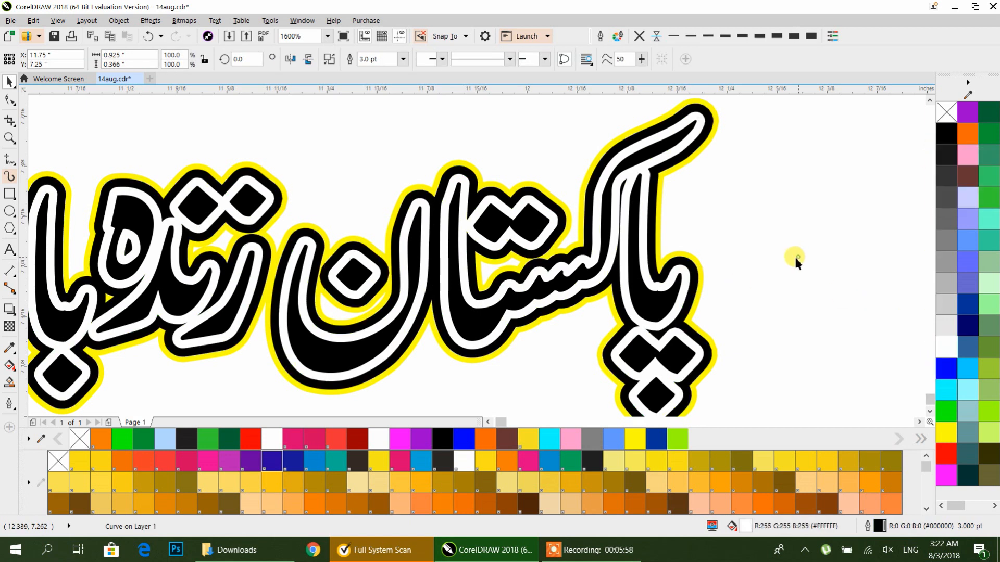
pyautogui.click(794, 254)
# Step: Change the yellow outline of the original calligraphy to black
pyautogui.click(699, 270)
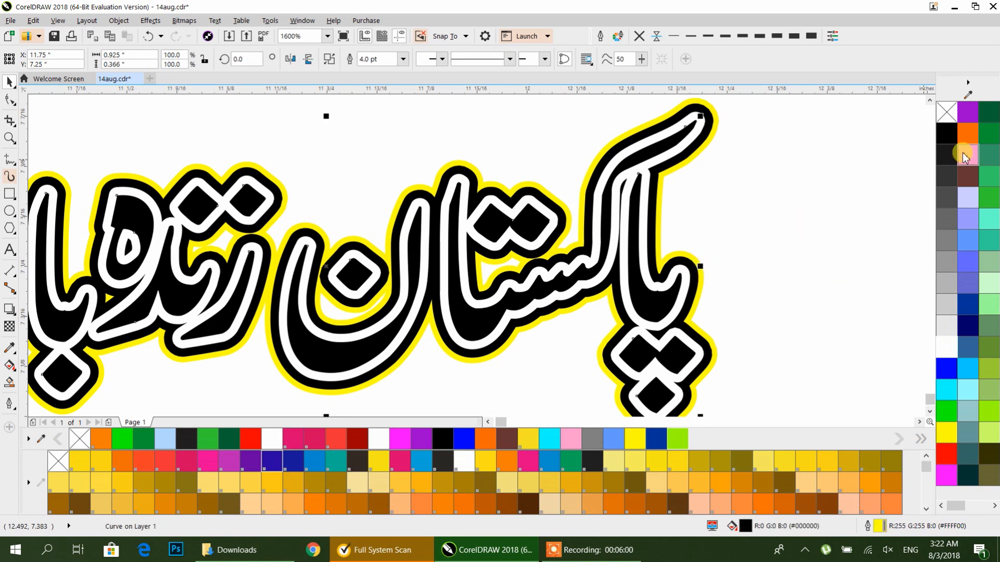
pyautogui.rightClick(946, 136)
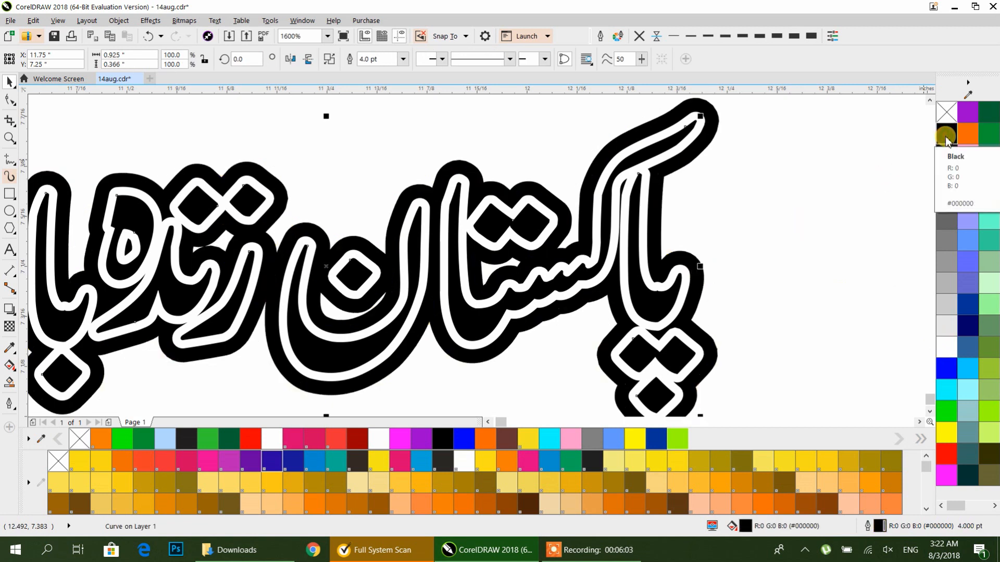
pyautogui.click(944, 348)
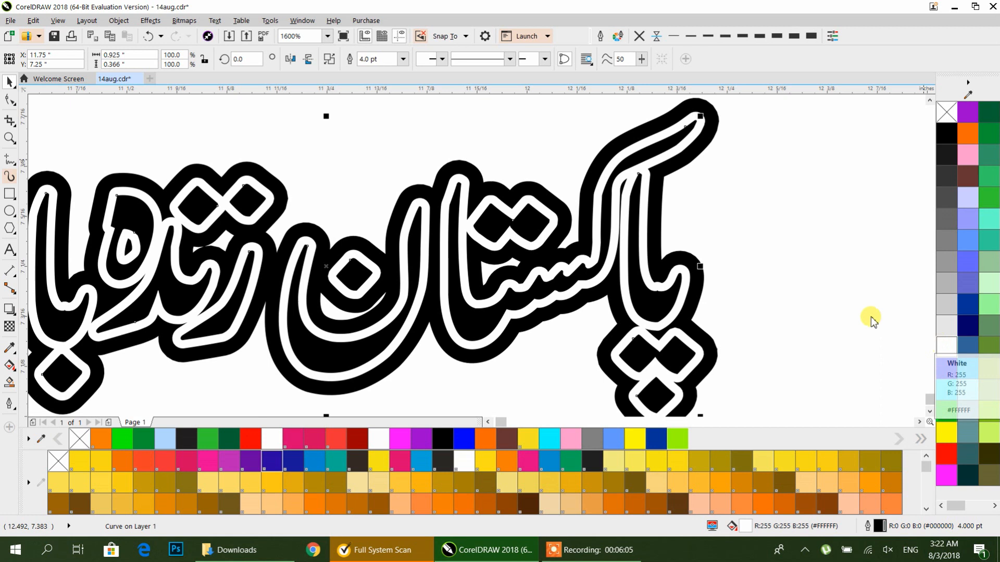
pyautogui.click(805, 261)
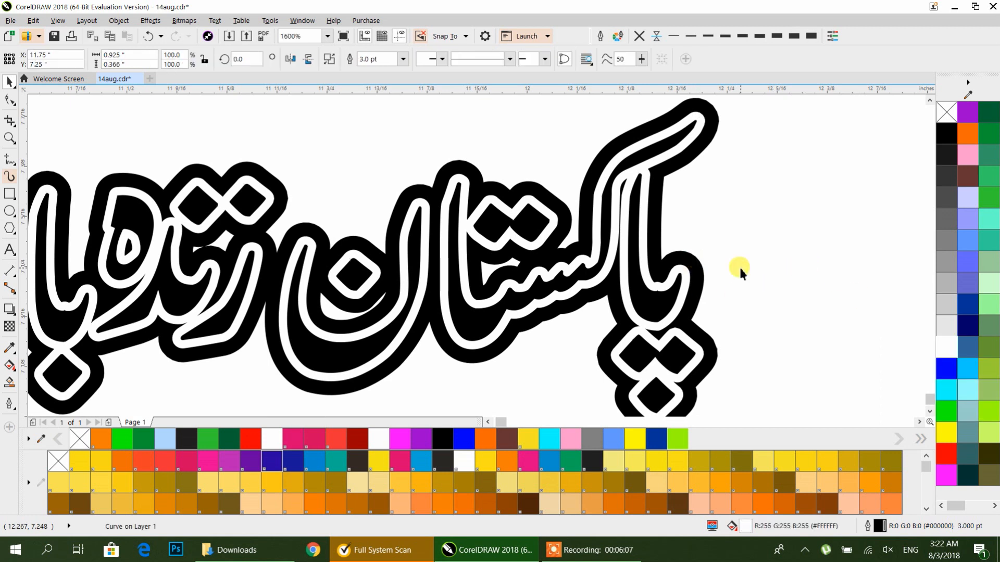
# Step: Set the next calligraphy layer's outline colour to white
pyautogui.click(694, 279)
pyautogui.rightClick(949, 350)
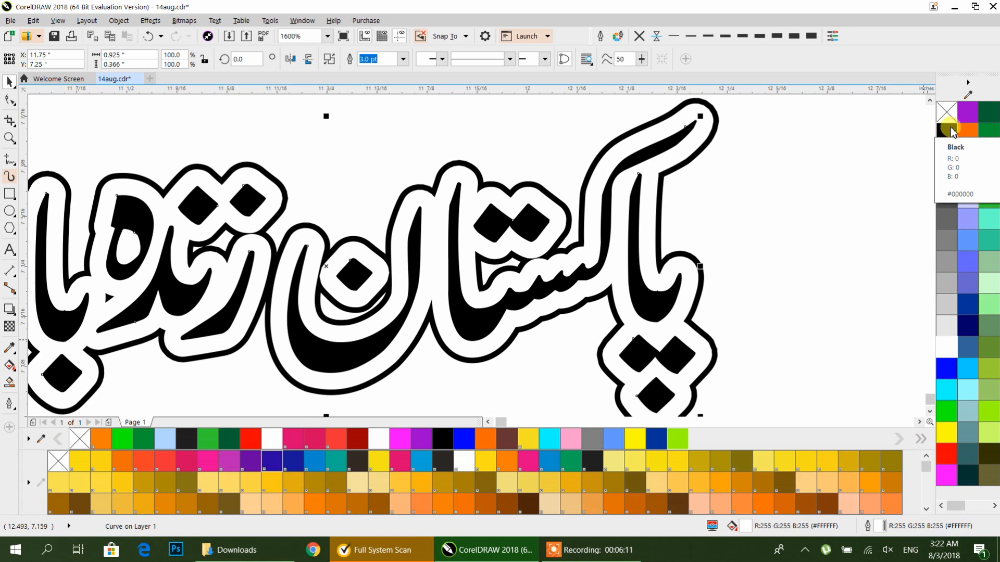
pyautogui.click(796, 160)
pyautogui.scroll(-1, 752, 155)
pyautogui.moveTo(755, 158); pyautogui.dragTo(730, 208)
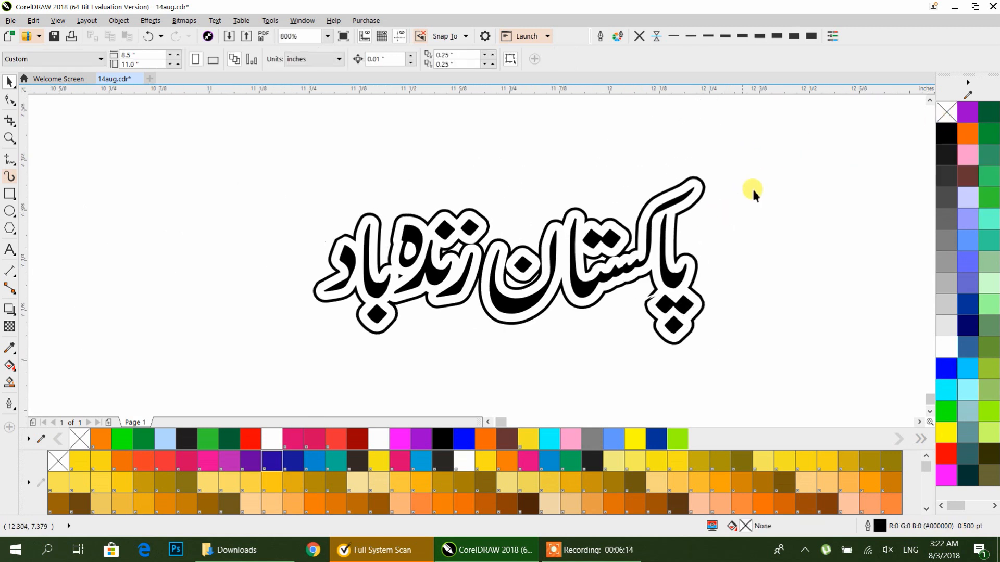
# Step: Give the outer calligraphy layer a forest green outline and fill the letters forest green
pyautogui.click(706, 181)
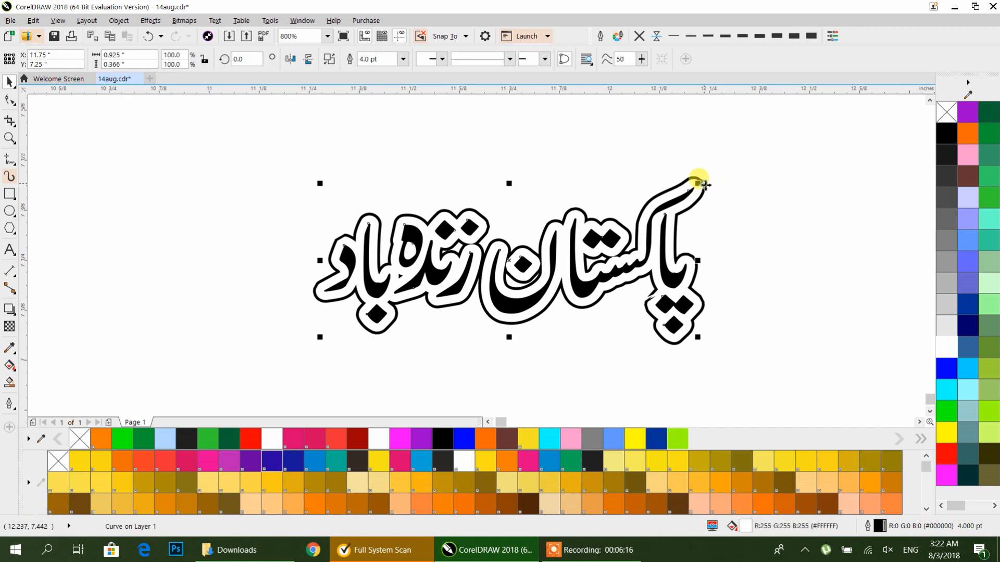
pyautogui.rightClick(991, 116)
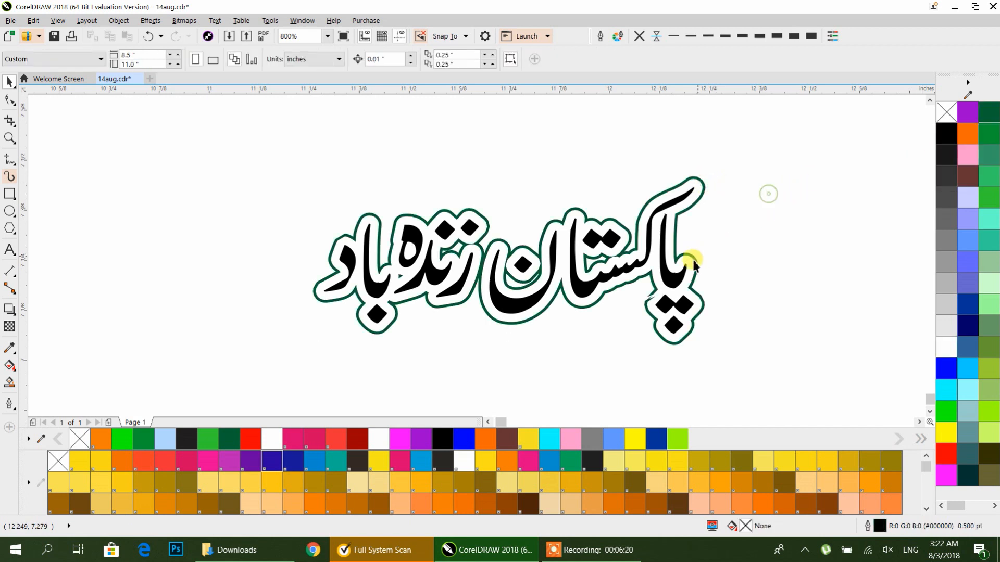
pyautogui.click(946, 411)
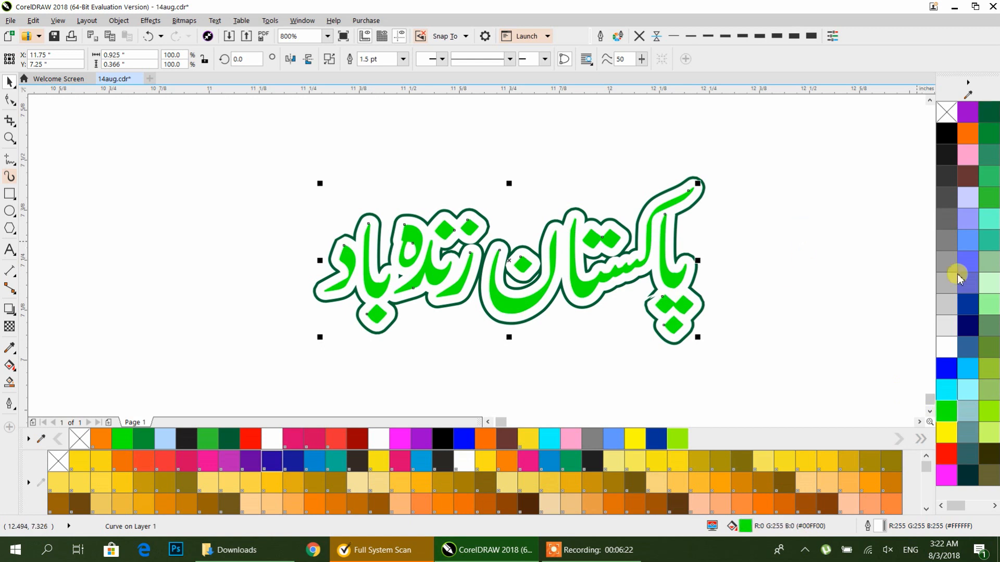
pyautogui.click(989, 118)
pyautogui.click(801, 154)
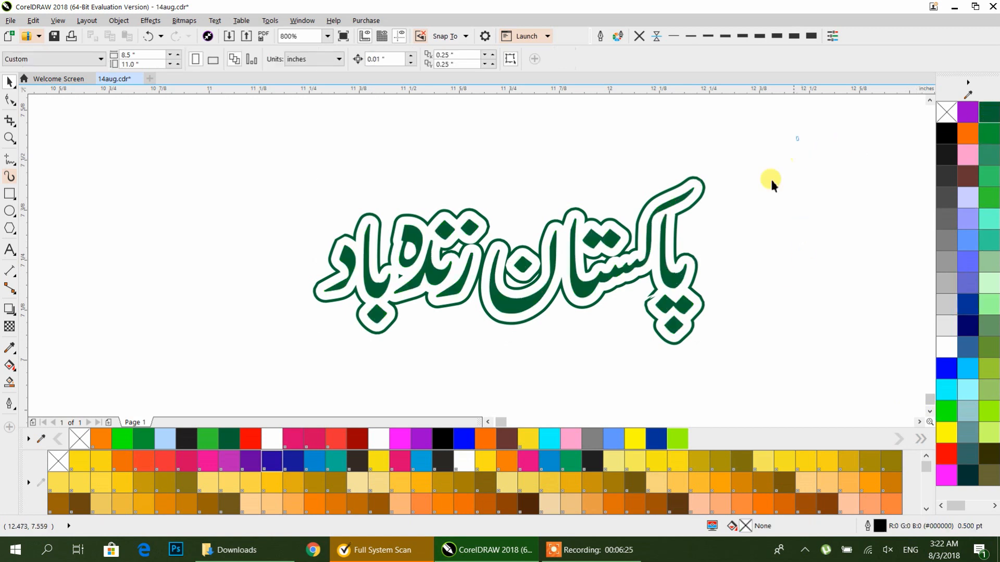
# Step: Group all calligraphy layers and centre the group on the page
pyautogui.hotkey('ctrl', 'a')
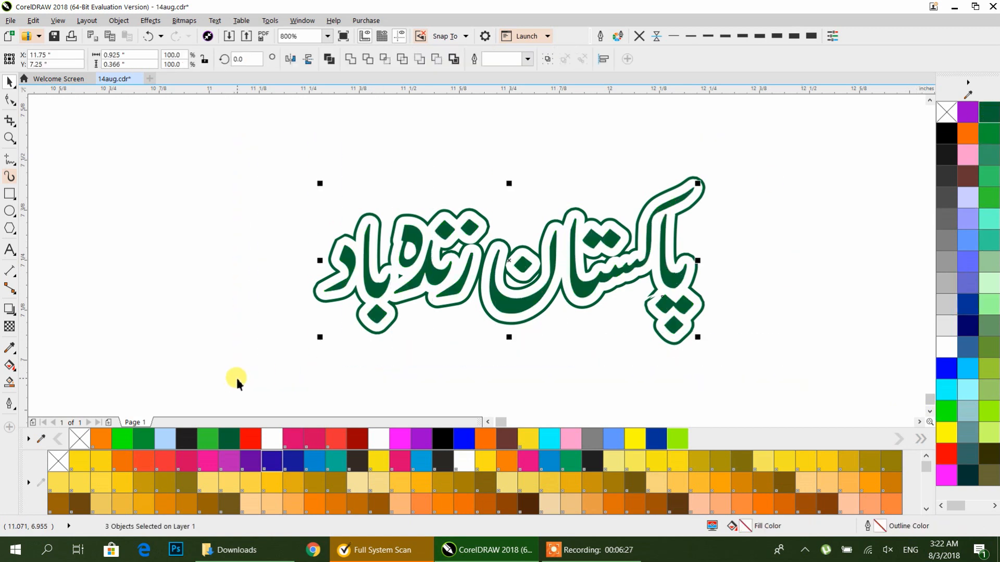
pyautogui.hotkey('ctrl', 'g')
pyautogui.scroll(-2, 586, 252)
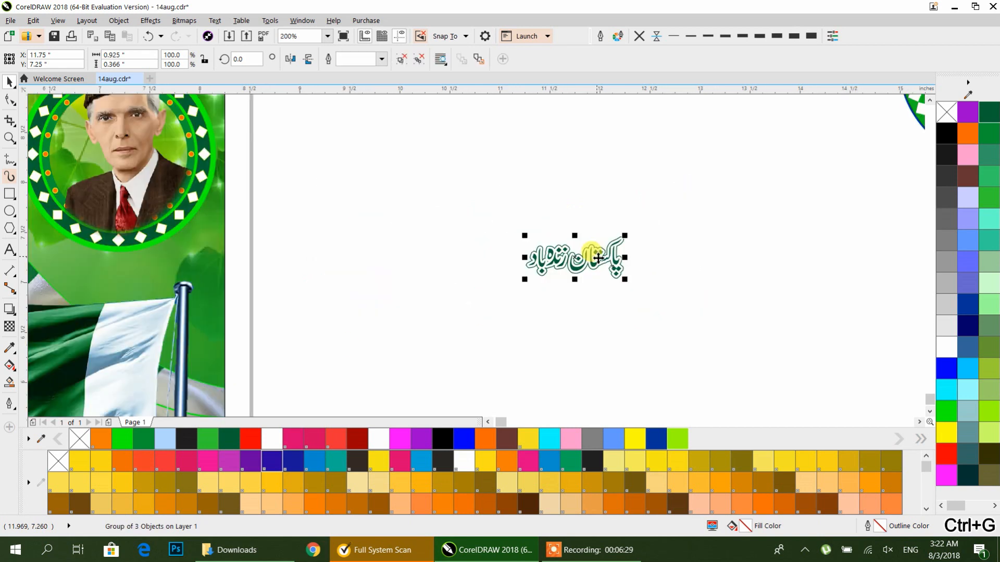
pyautogui.moveTo(538, 280); pyautogui.dragTo(875, 289)
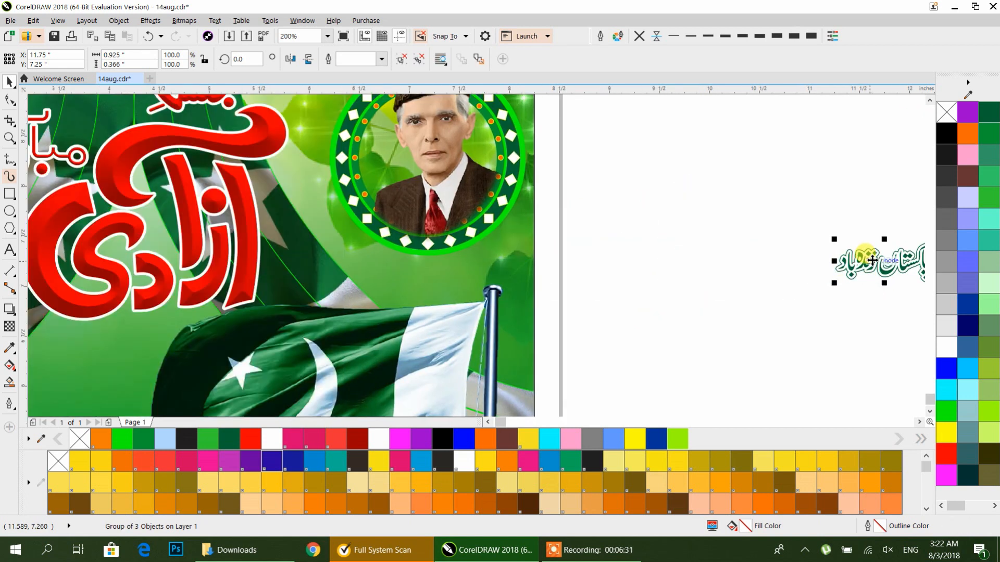
pyautogui.press('p')
# Step: Enlarge the calligraphy group and place it below the red title over the flag
pyautogui.moveTo(714, 297); pyautogui.dragTo(815, 165)
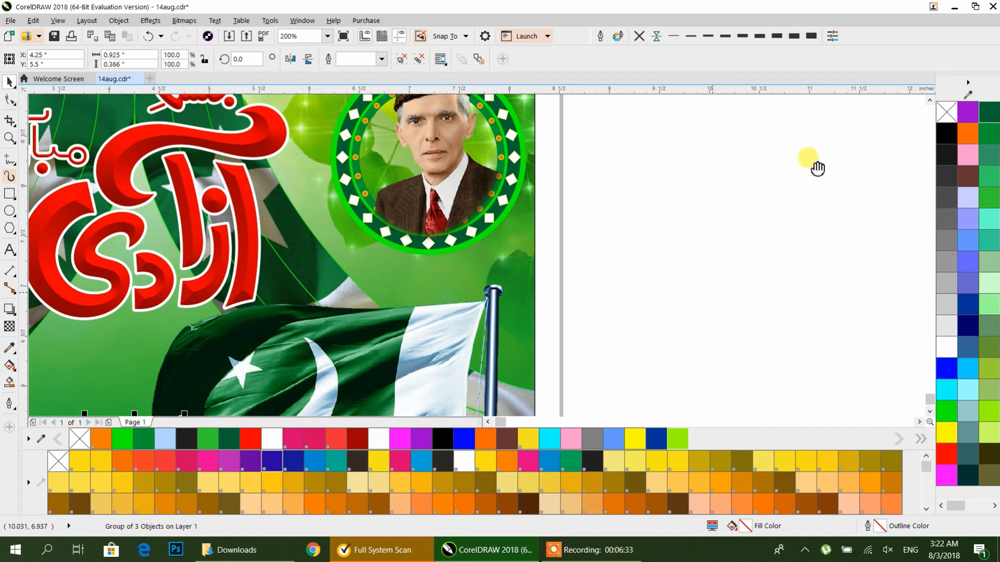
pyautogui.moveTo(286, 282); pyautogui.dragTo(393, 238)
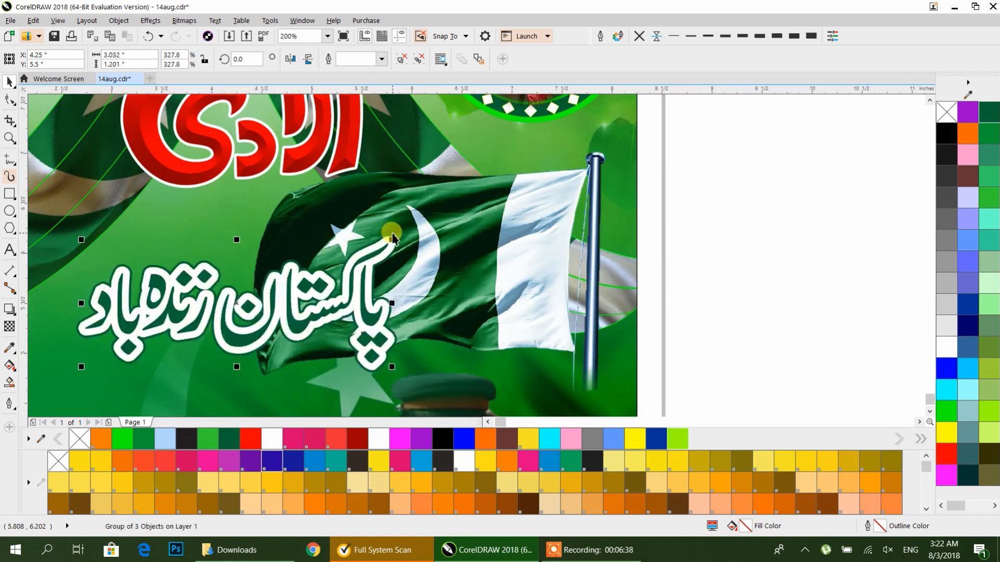
pyautogui.moveTo(268, 320)
pyautogui.mouseDown()
pyautogui.moveTo(275, 286)
pyautogui.moveTo(263, 331)
pyautogui.mouseUp()
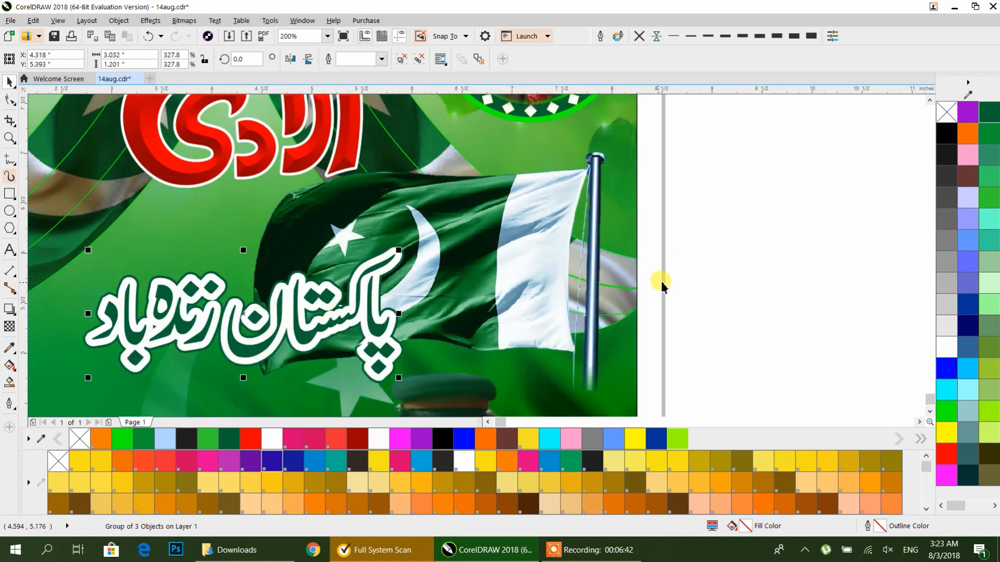
pyautogui.click(668, 252)
pyautogui.scroll(-2, 659, 245)
pyautogui.moveTo(677, 268); pyautogui.dragTo(477, 263)
pyautogui.scroll(-1, 557, 221)
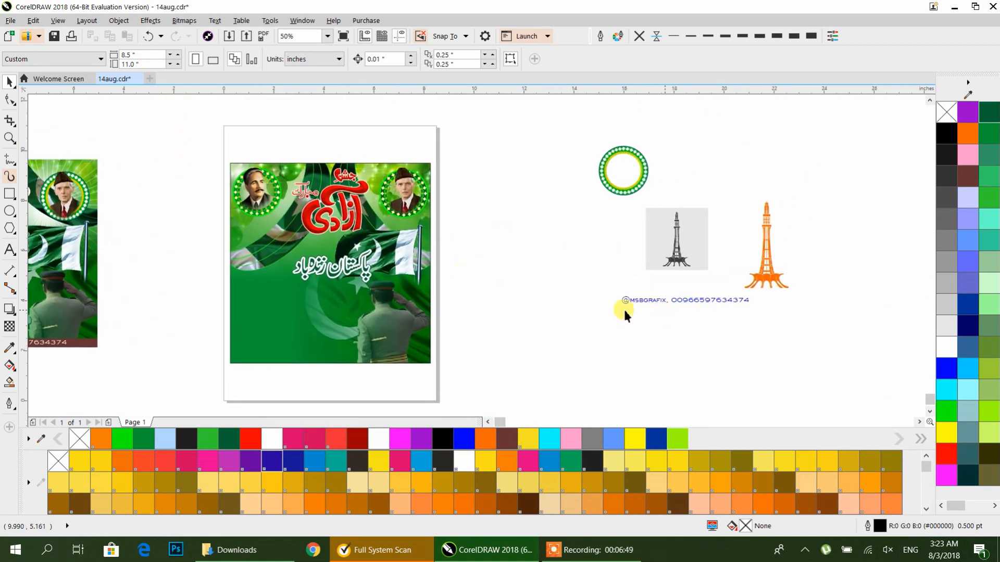
# Step: Draw a three-sided polygon, a triangle about 3.75 by 3.25 inches, beside the poster
pyautogui.moveTo(125, 263); pyautogui.dragTo(341, 245)
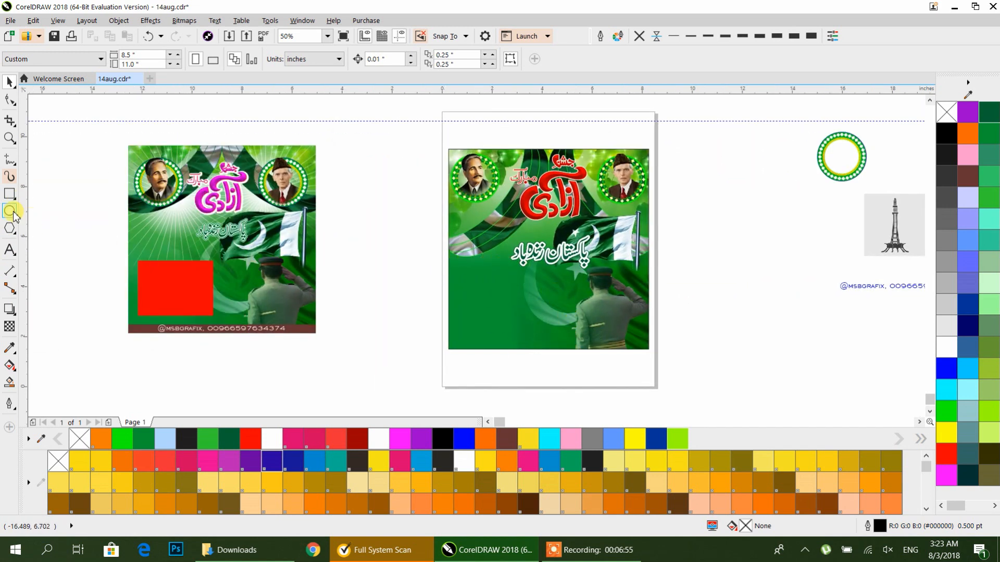
pyautogui.click(9, 231)
pyautogui.moveTo(354, 194); pyautogui.dragTo(432, 305)
pyautogui.click(9, 82)
pyautogui.moveTo(420, 266); pyautogui.dragTo(391, 292)
pyautogui.click(391, 292)
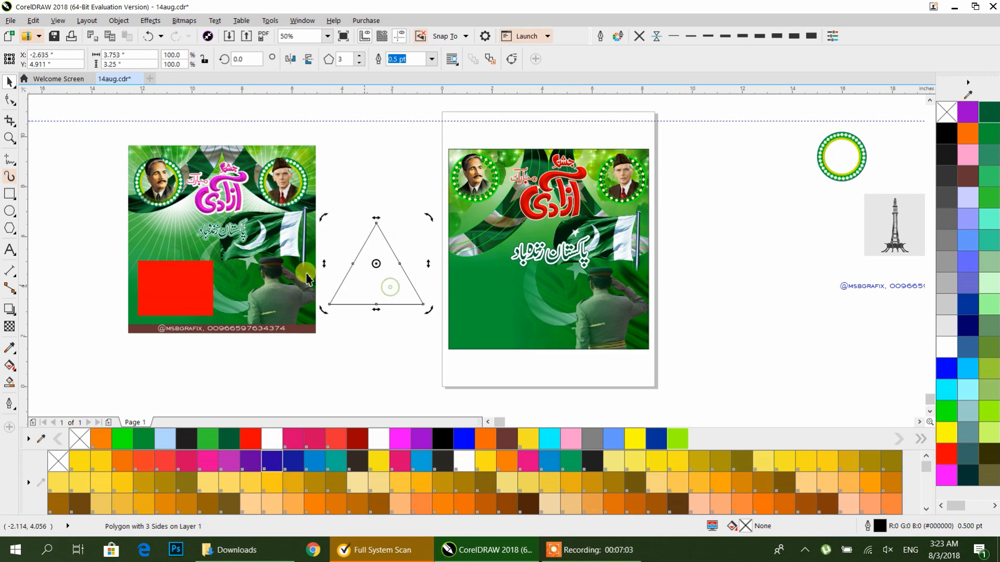
# Step: Draw a straight line with the Pen tool along the triangle's left side, from apex to bottom-left corner
pyautogui.click(10, 163)
pyautogui.click(14, 164)
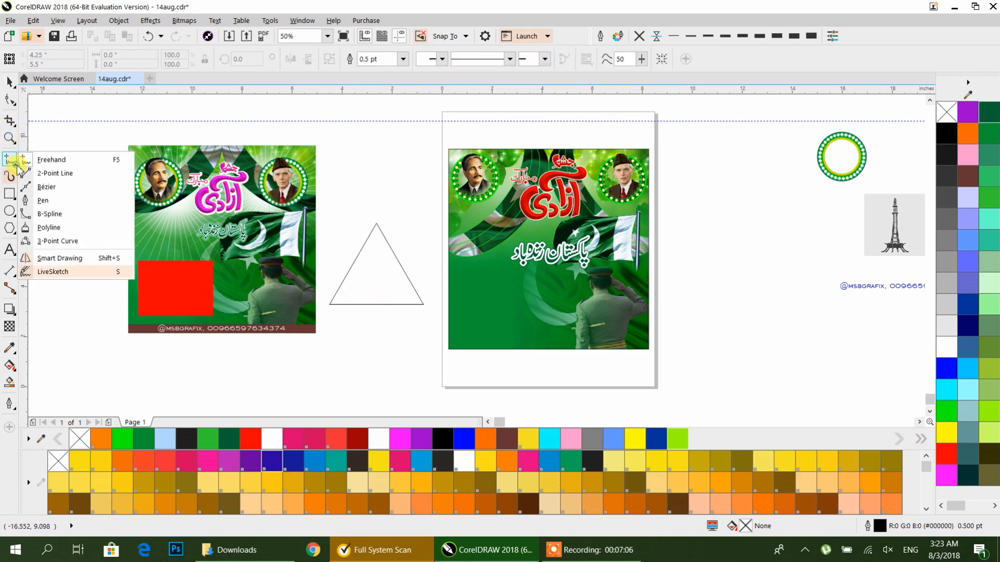
pyautogui.click(32, 198)
pyautogui.click(376, 224)
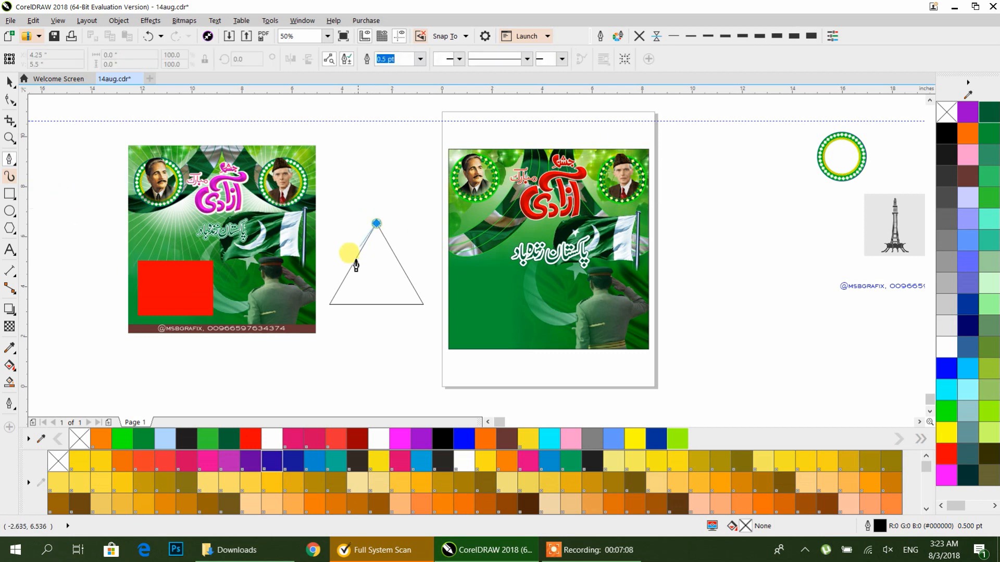
pyautogui.click(329, 304)
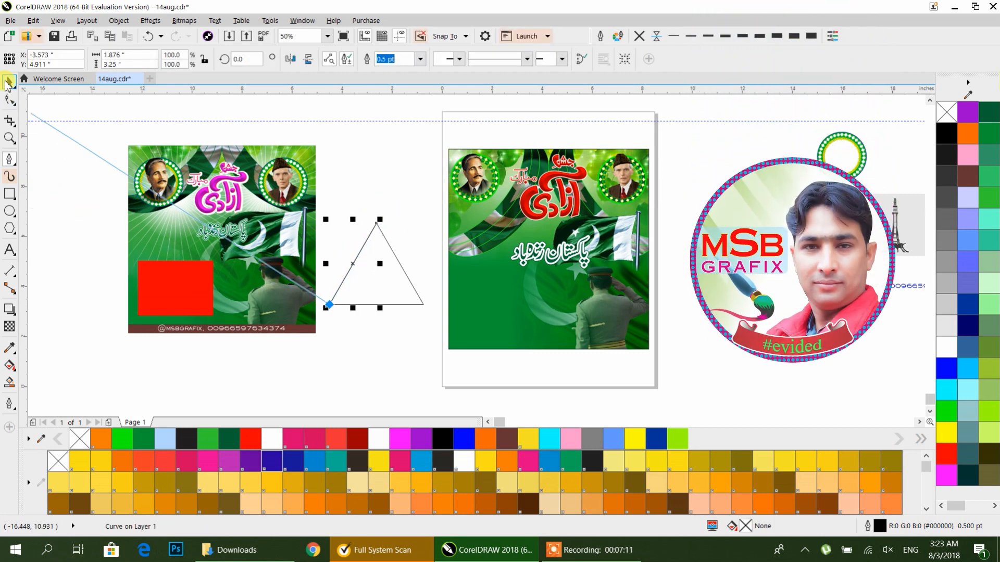
# Step: Bend the new line outward into a curve with the Shape tool
pyautogui.click(9, 100)
pyautogui.click(352, 262)
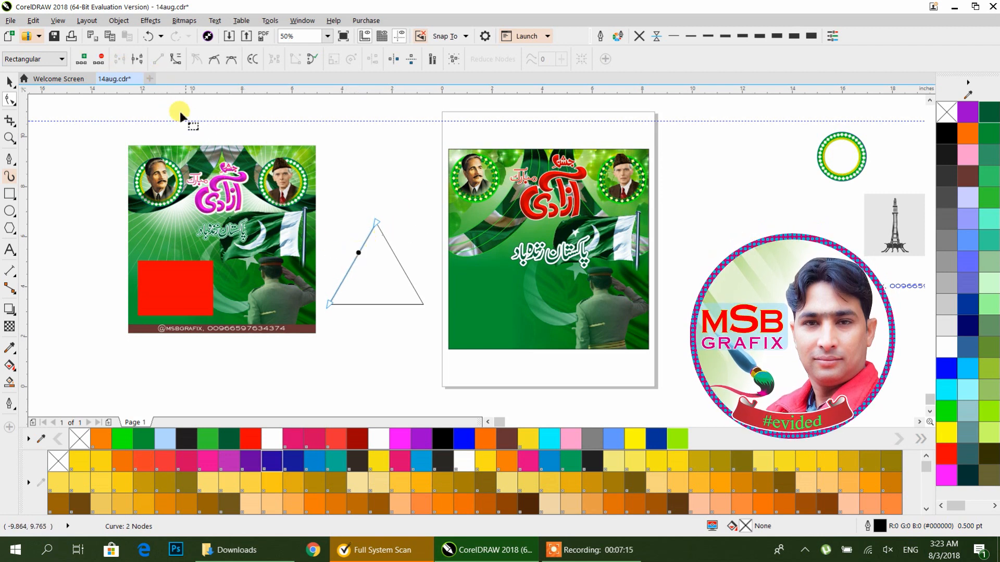
pyautogui.click(158, 59)
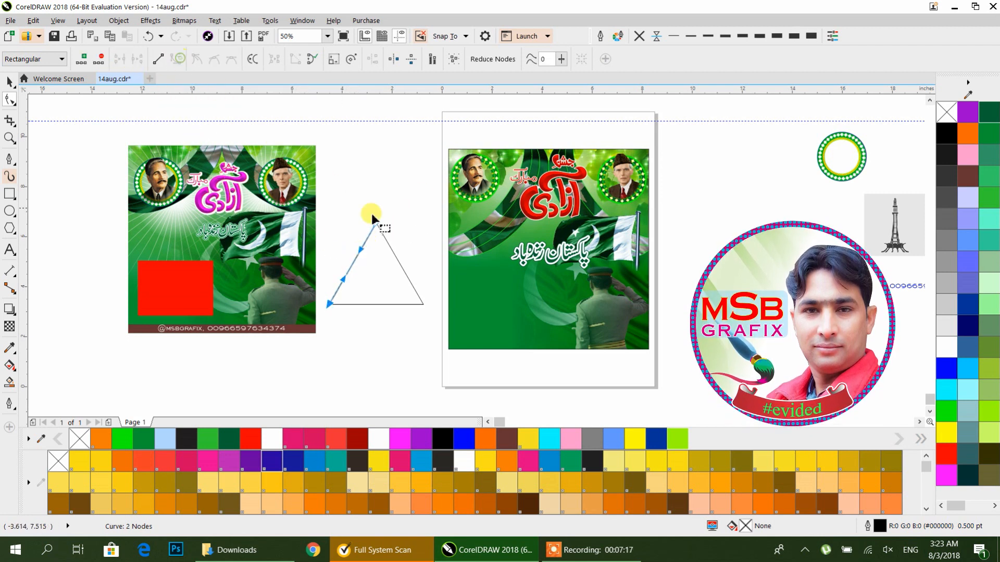
pyautogui.moveTo(353, 257); pyautogui.dragTo(346, 254)
pyautogui.click(9, 82)
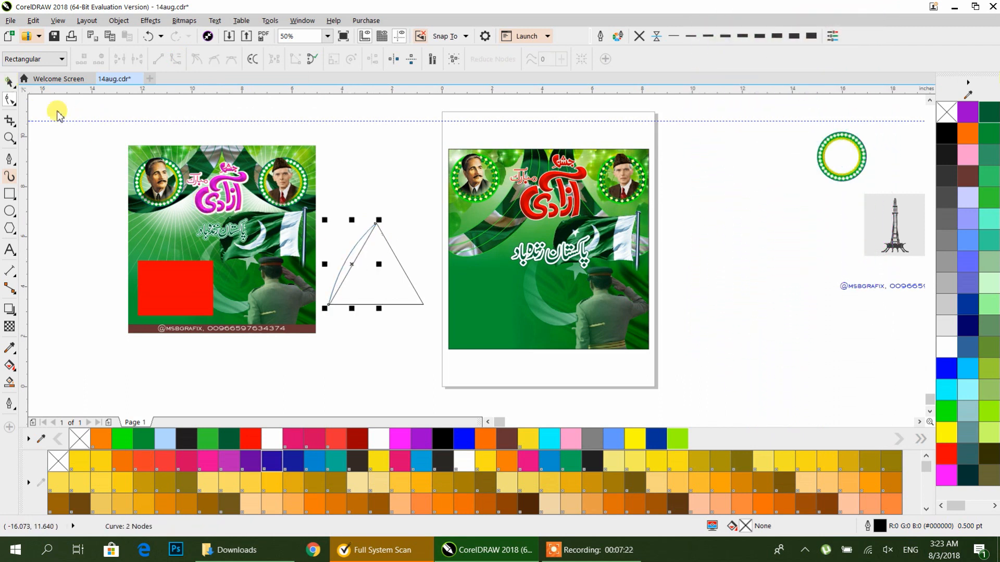
# Step: Select the curved line in rotation mode and review the snapping options
pyautogui.scroll(4, 386, 267)
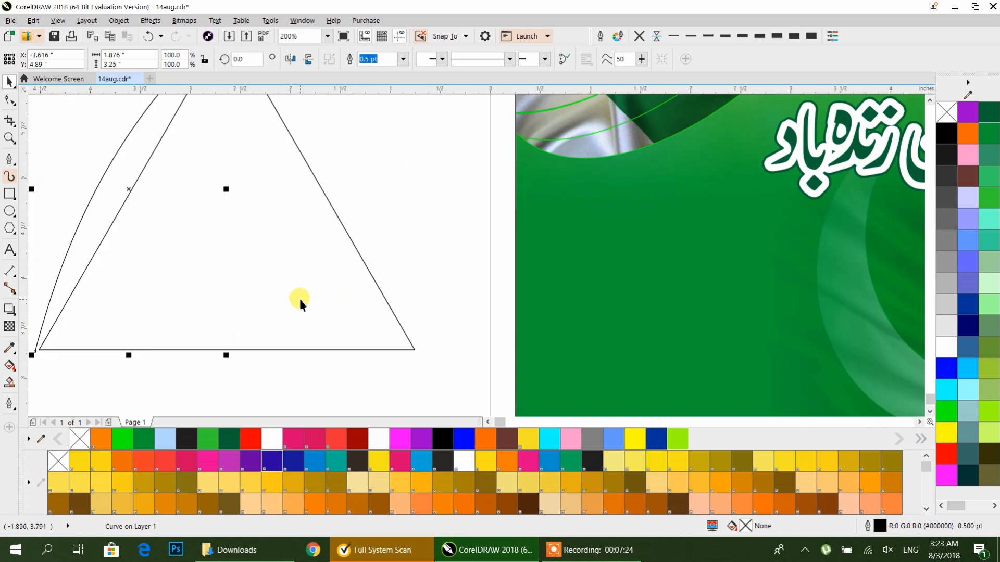
pyautogui.moveTo(245, 259); pyautogui.dragTo(295, 286)
pyautogui.click(295, 283)
pyautogui.click(142, 224)
pyautogui.click(174, 227)
pyautogui.moveTo(180, 217)
pyautogui.mouseDown()
pyautogui.moveTo(270, 243)
pyautogui.moveTo(379, 221)
pyautogui.moveTo(275, 245)
pyautogui.moveTo(264, 232)
pyautogui.moveTo(263, 275)
pyautogui.moveTo(263, 194)
pyautogui.moveTo(263, 237)
pyautogui.moveTo(271, 219)
pyautogui.mouseUp()
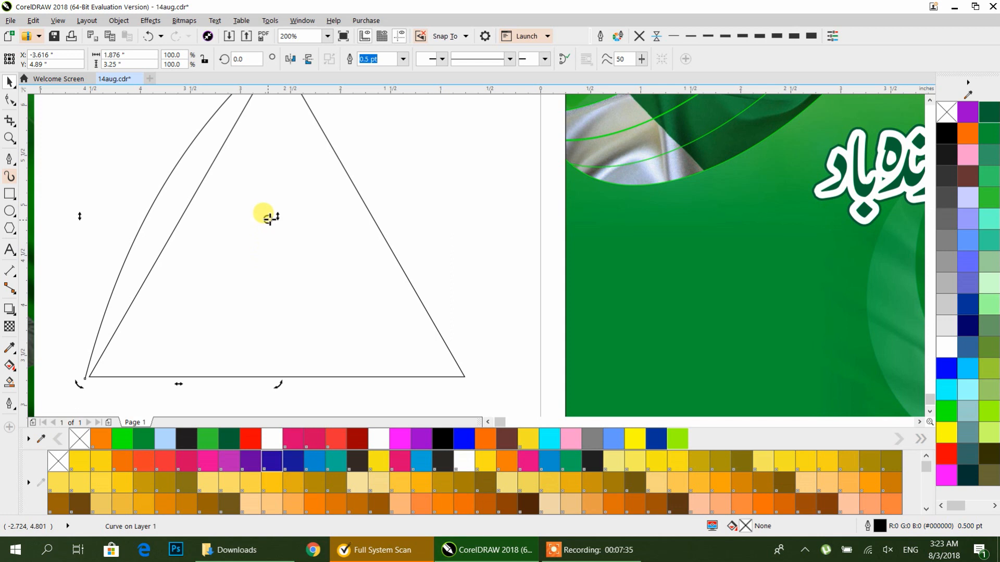
pyautogui.scroll(-1, 355, 208)
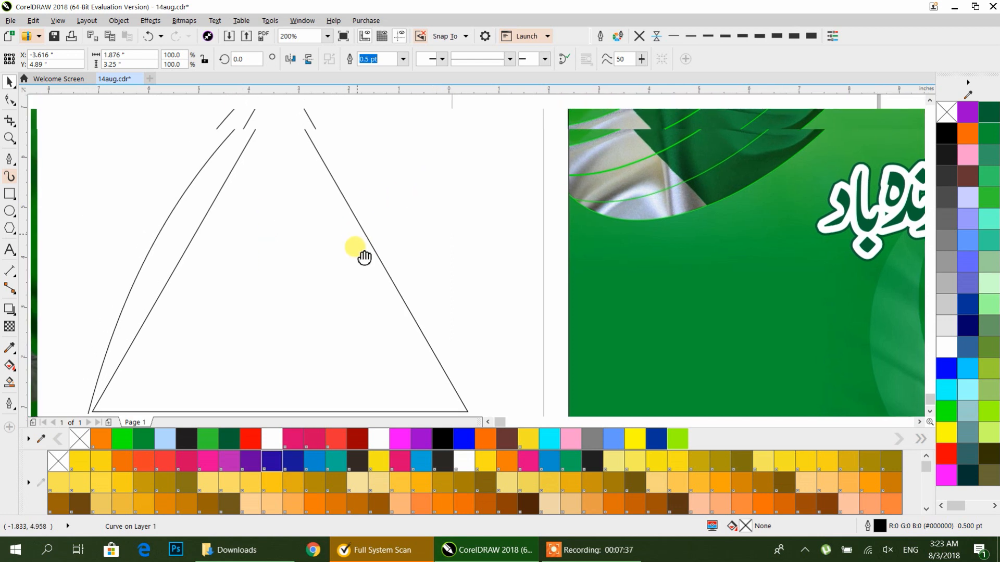
pyautogui.scroll(-1, 345, 242)
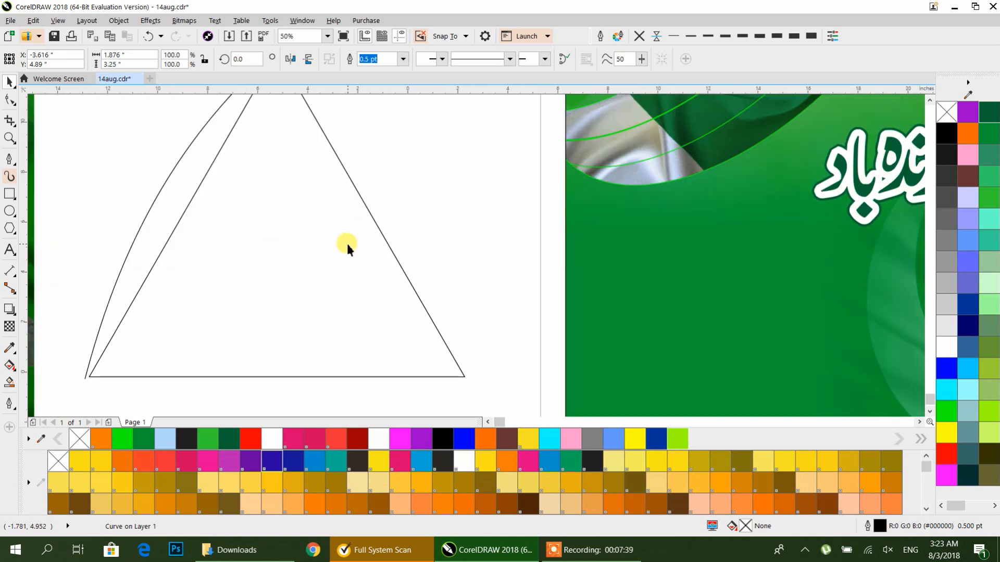
pyautogui.scroll(-1, 345, 243)
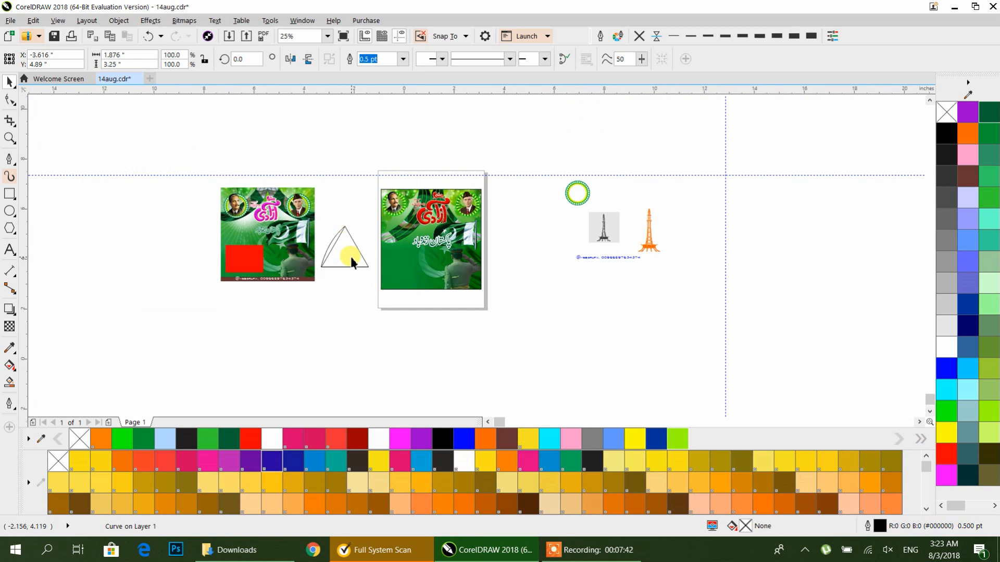
pyautogui.scroll(1, 351, 257)
pyautogui.click(442, 37)
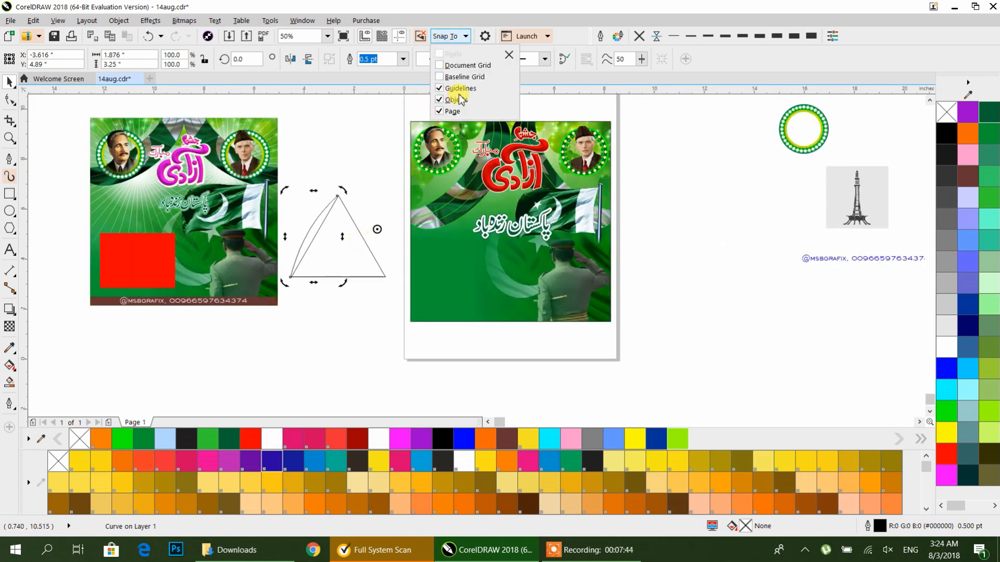
pyautogui.click(316, 150)
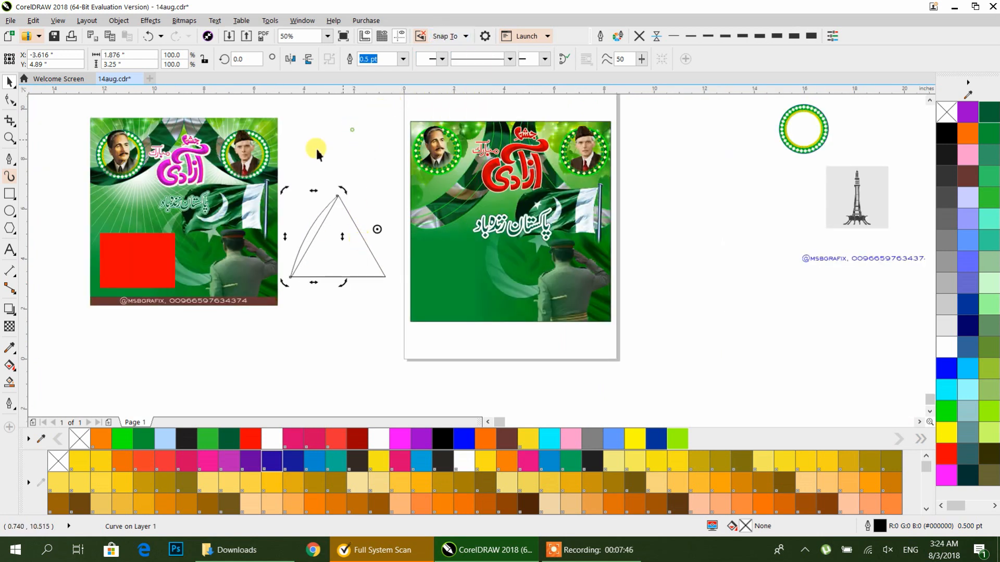
# Step: Add a vertical guideline through the triangle's apex and move the curve's rotation centre onto it at the triangle's centre
pyautogui.moveTo(96, 195); pyautogui.dragTo(339, 197)
pyautogui.click(359, 204)
pyautogui.click(315, 219)
pyautogui.click(314, 237)
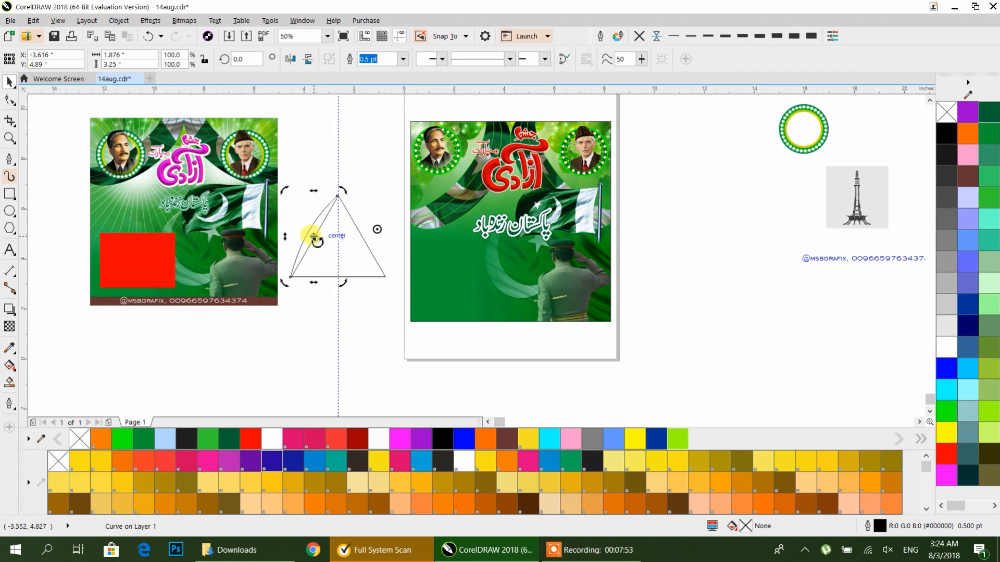
pyautogui.moveTo(377, 229); pyautogui.dragTo(339, 234)
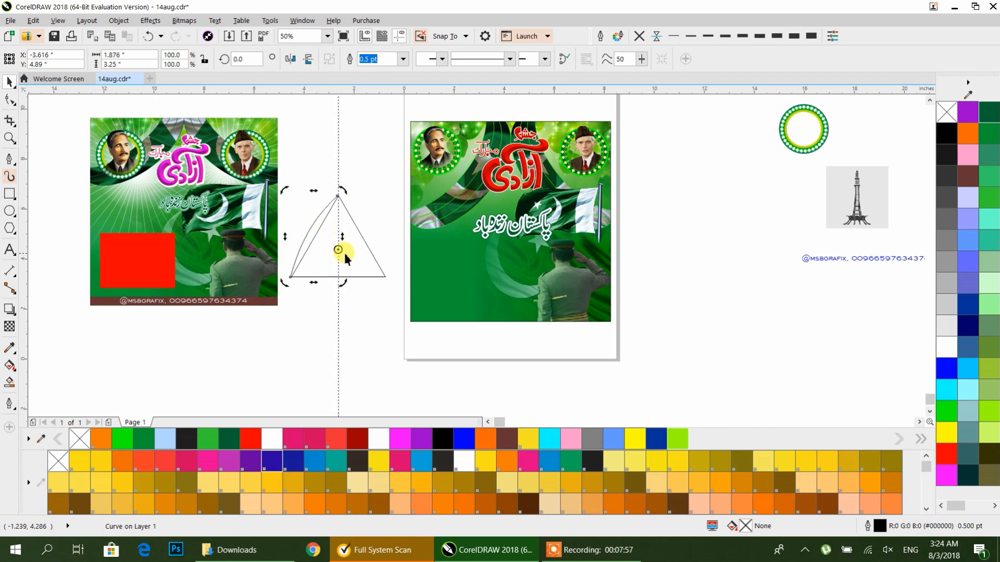
pyautogui.click(314, 232)
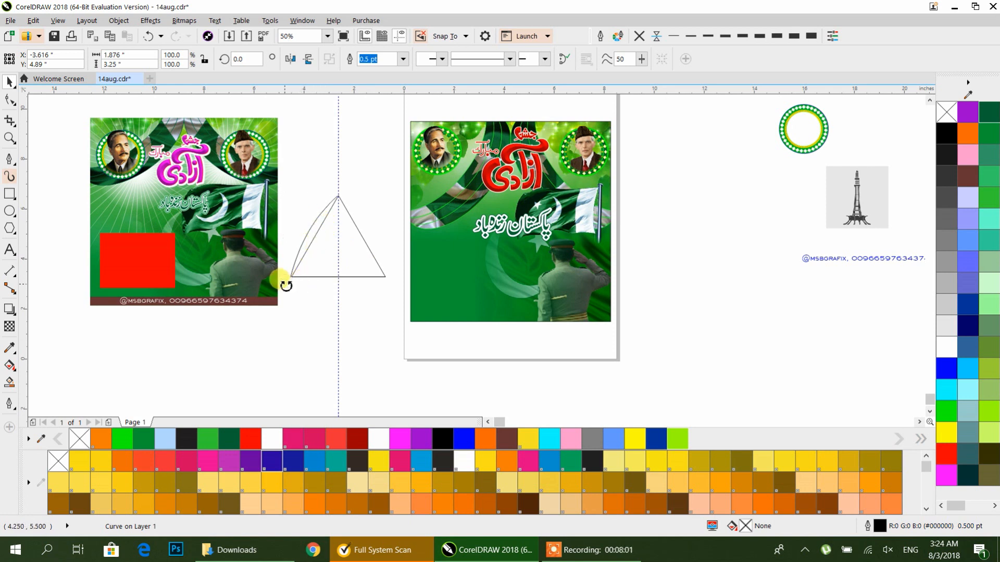
# Step: Rotate a copy of the curve 120° about that centre, then repeat for a 240° copy
pyautogui.moveTo(286, 285); pyautogui.dragTo(393, 281)
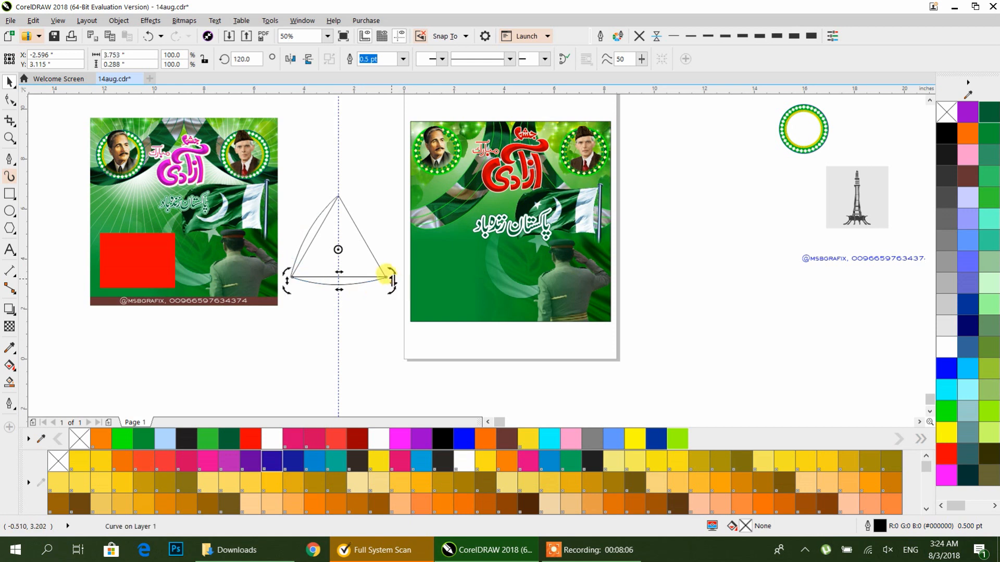
pyautogui.hotkey('ctrl', 'r')
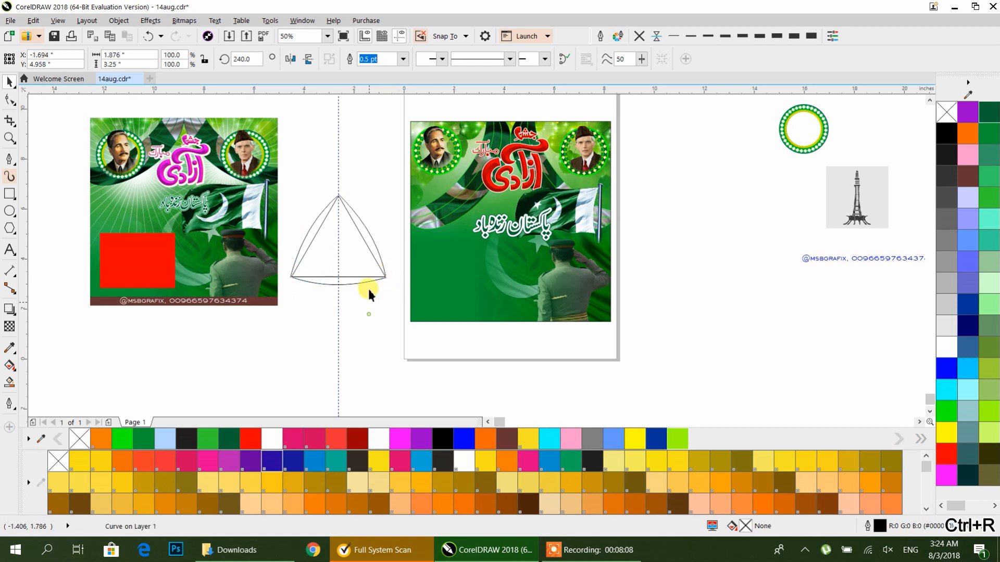
pyautogui.click(361, 269)
pyautogui.click(386, 225)
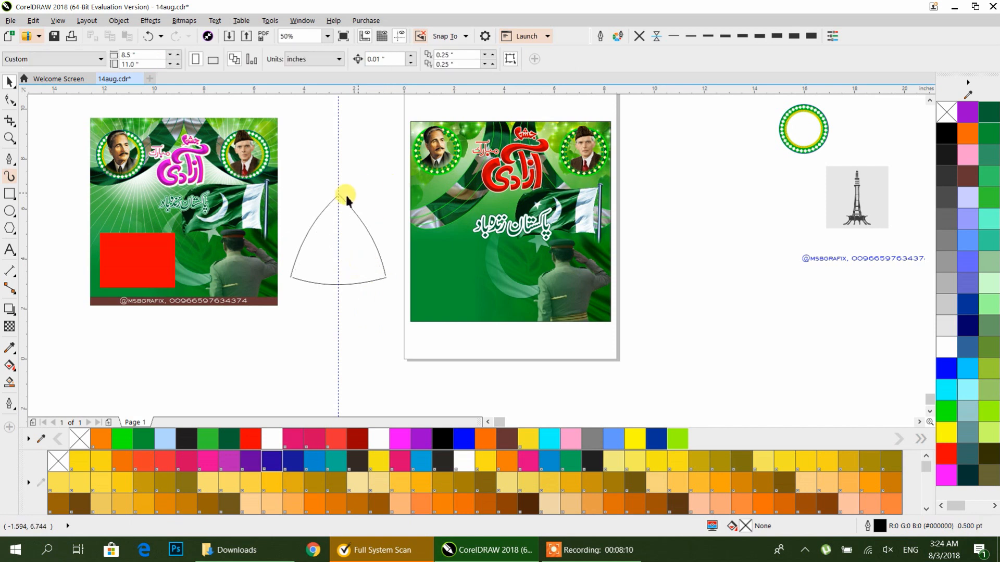
# Step: Move the bottom curve so its end meets the right curve's end at the lower-right corner
pyautogui.scroll(2, 344, 197)
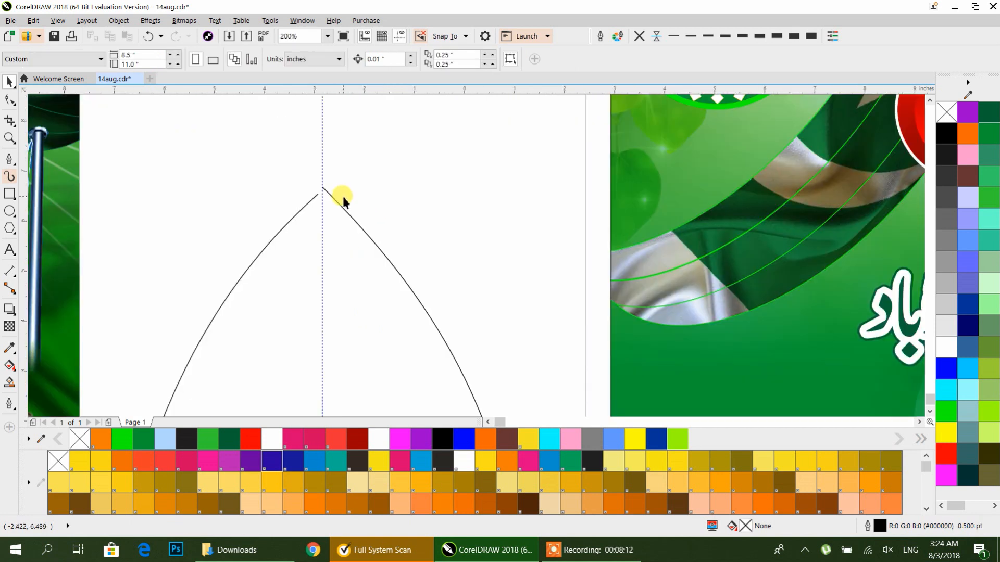
pyautogui.scroll(-1, 343, 197)
pyautogui.scroll(-1, 348, 236)
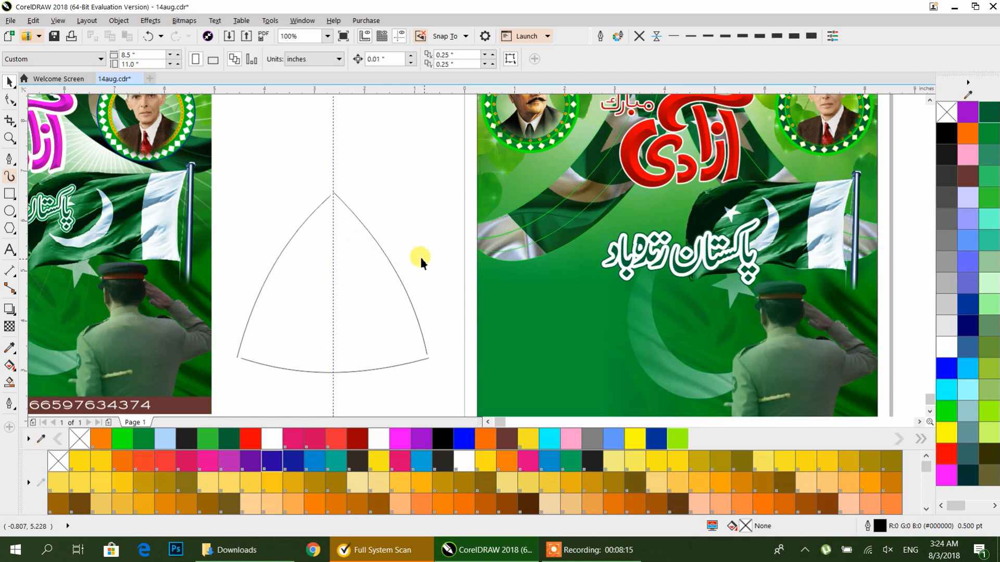
pyautogui.scroll(1, 356, 207)
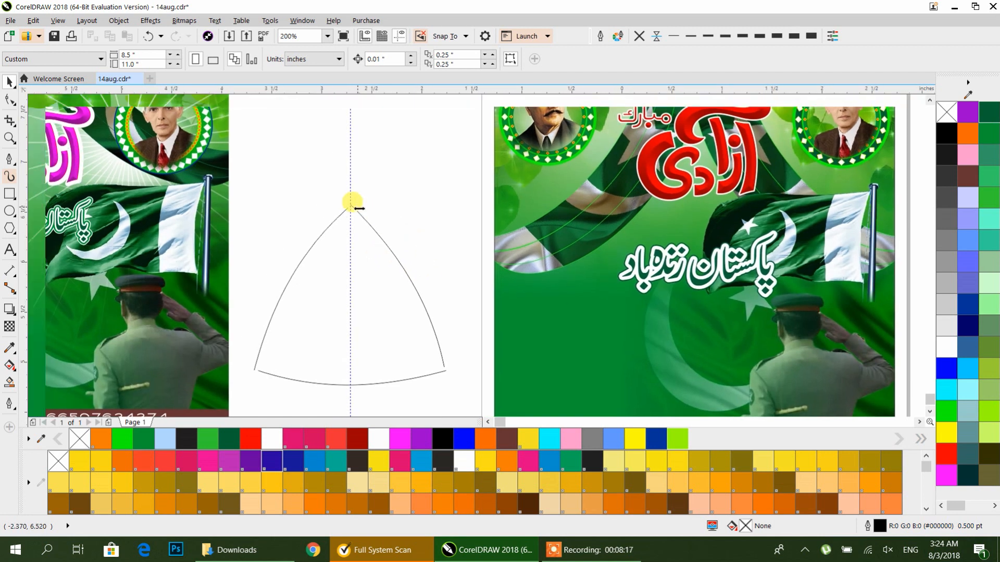
pyautogui.click(367, 213)
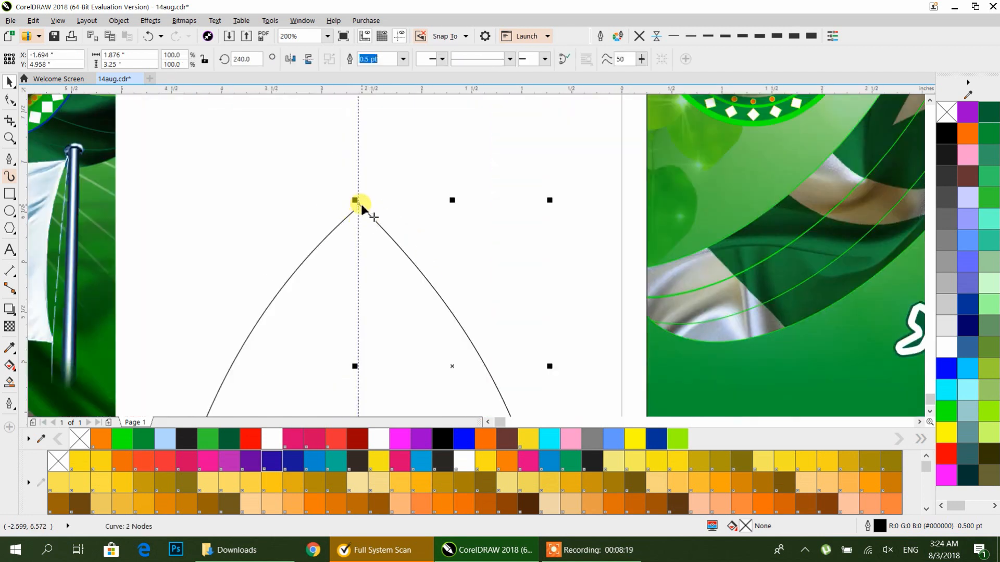
pyautogui.scroll(4, 361, 204)
pyautogui.moveTo(363, 217); pyautogui.dragTo(288, 328)
pyautogui.scroll(-3, 343, 274)
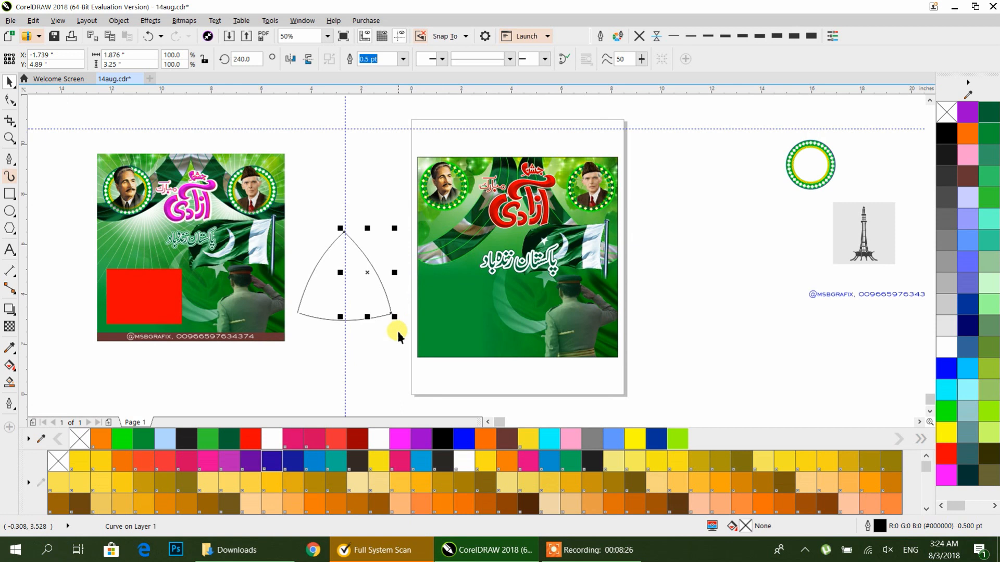
pyautogui.scroll(3, 389, 313)
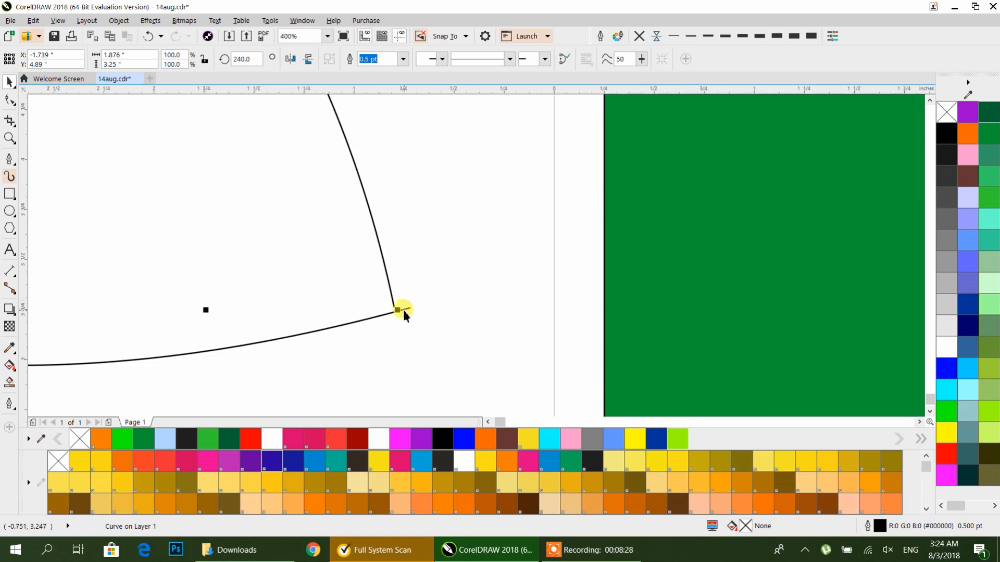
pyautogui.scroll(2, 410, 307)
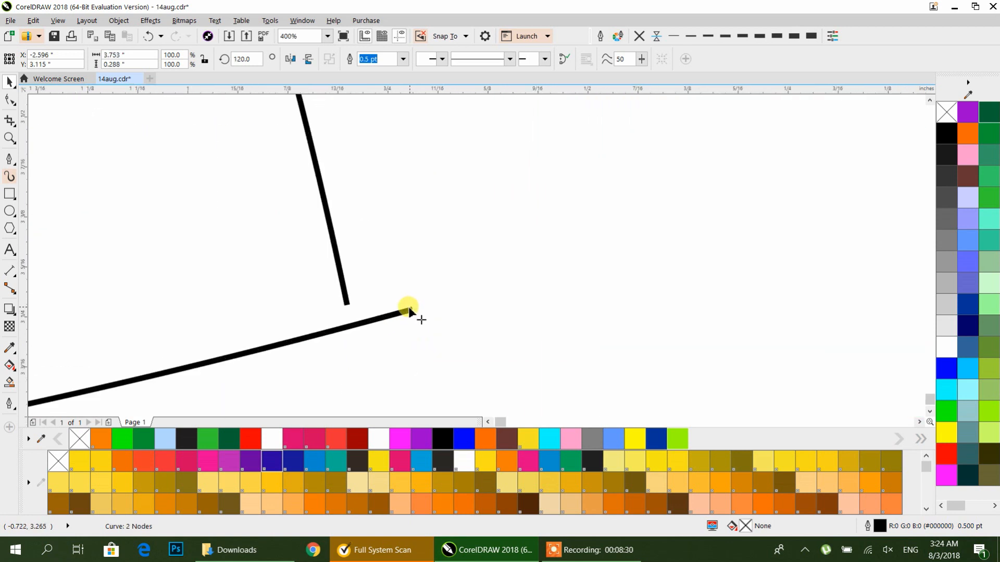
pyautogui.moveTo(409, 311); pyautogui.dragTo(347, 307)
pyautogui.scroll(-4, 501, 264)
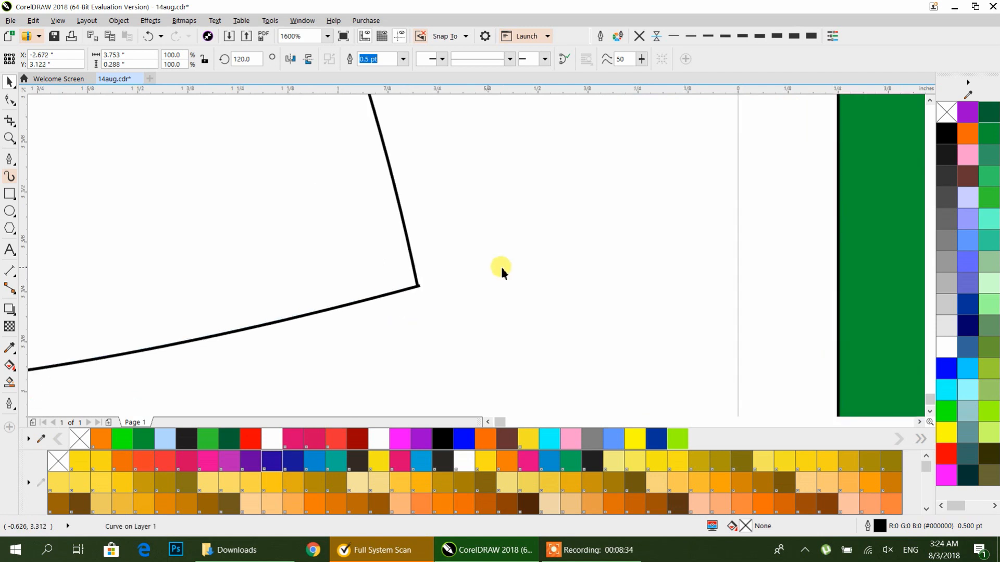
# Step: Inspect the joins of the three curves at the triangle's corners
pyautogui.scroll(1, 475, 266)
pyautogui.scroll(1, 94, 272)
pyautogui.moveTo(62, 274); pyautogui.dragTo(386, 248)
pyautogui.scroll(4, 417, 278)
pyautogui.scroll(-4, 372, 245)
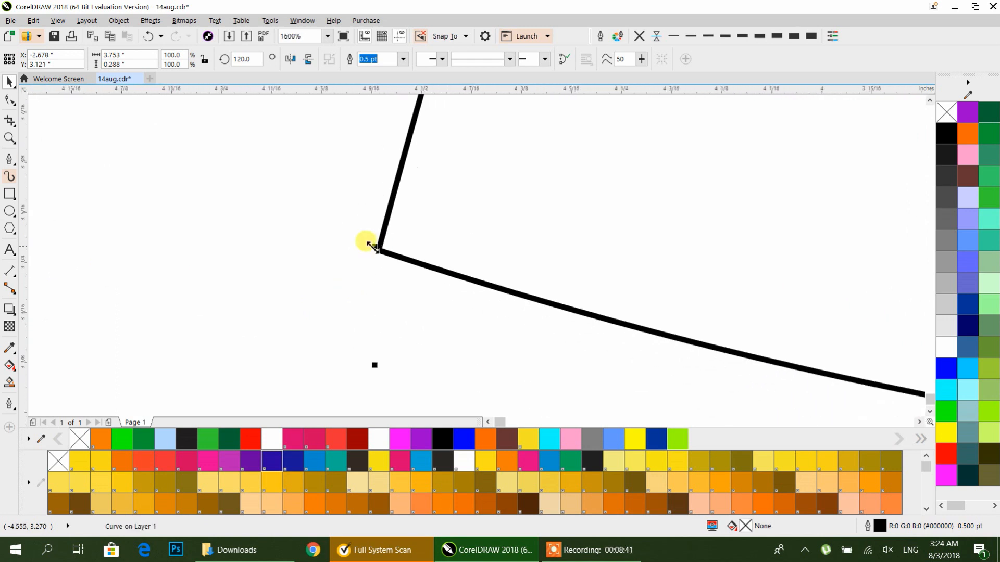
pyautogui.scroll(-4, 370, 247)
pyautogui.moveTo(515, 234); pyautogui.dragTo(318, 300)
# Step: Select the three curves and combine them into one object
pyautogui.scroll(-1, 298, 237)
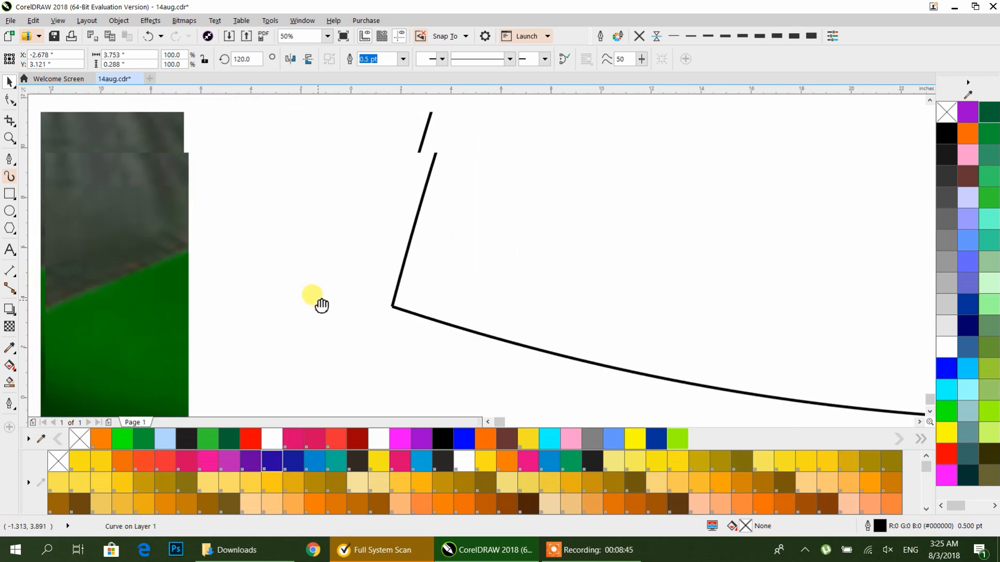
pyautogui.scroll(-1, 335, 271)
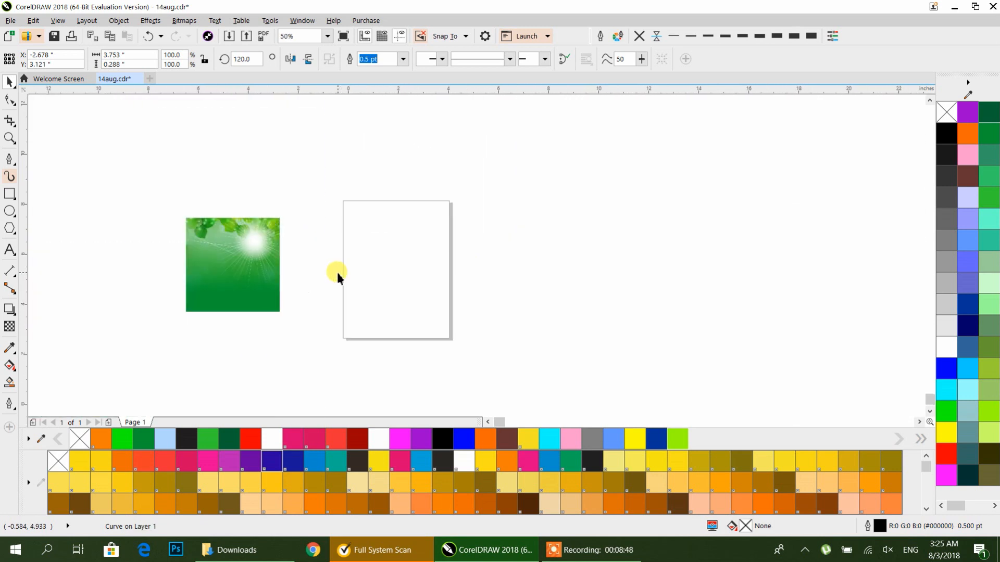
pyautogui.moveTo(341, 230); pyautogui.dragTo(224, 348)
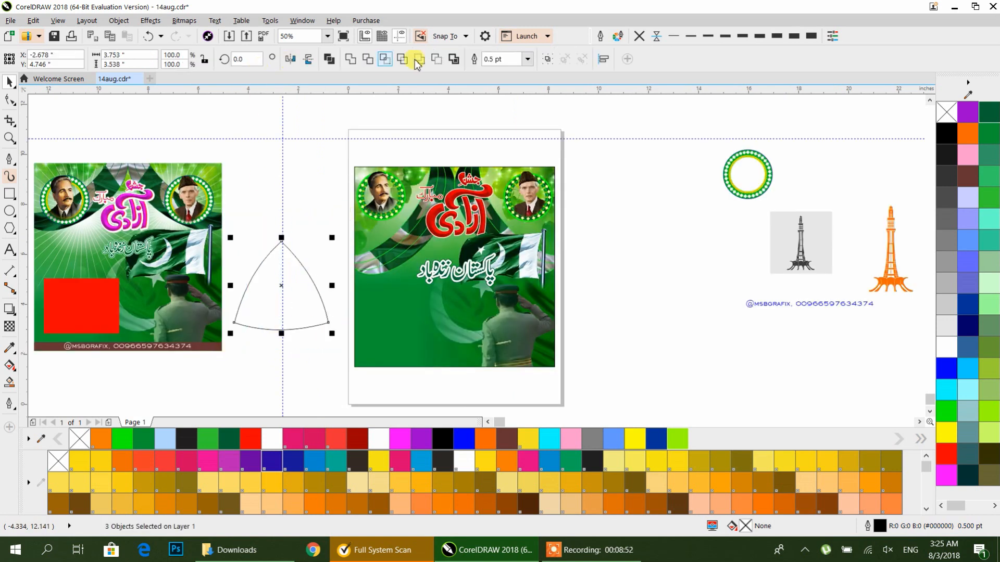
pyautogui.click(329, 58)
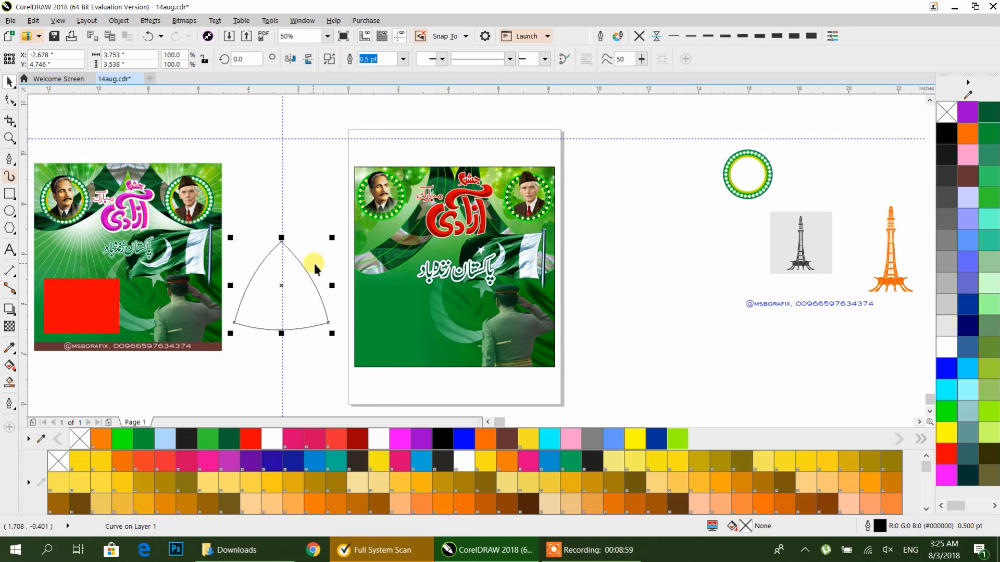
# Step: Move the combined curved-triangle shape to the empty area beside the Minar-e-Pakistan images
pyautogui.click(647, 274)
pyautogui.moveTo(288, 249); pyautogui.dragTo(682, 247)
pyautogui.moveTo(700, 325); pyautogui.dragTo(481, 326)
pyautogui.scroll(1, 482, 318)
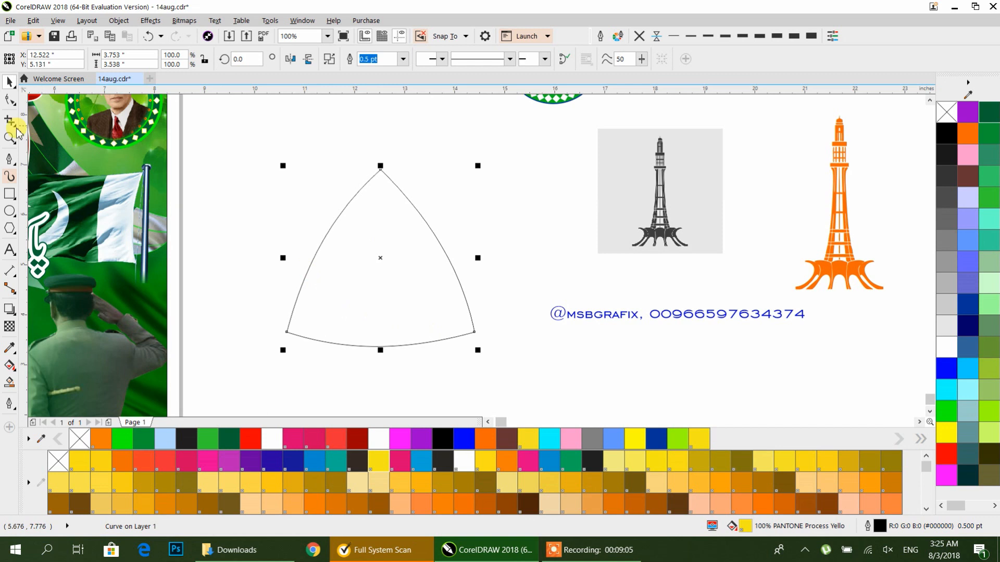
# Step: Join the coincident end nodes at each of the three corners to close the curved triangle
pyautogui.click(9, 100)
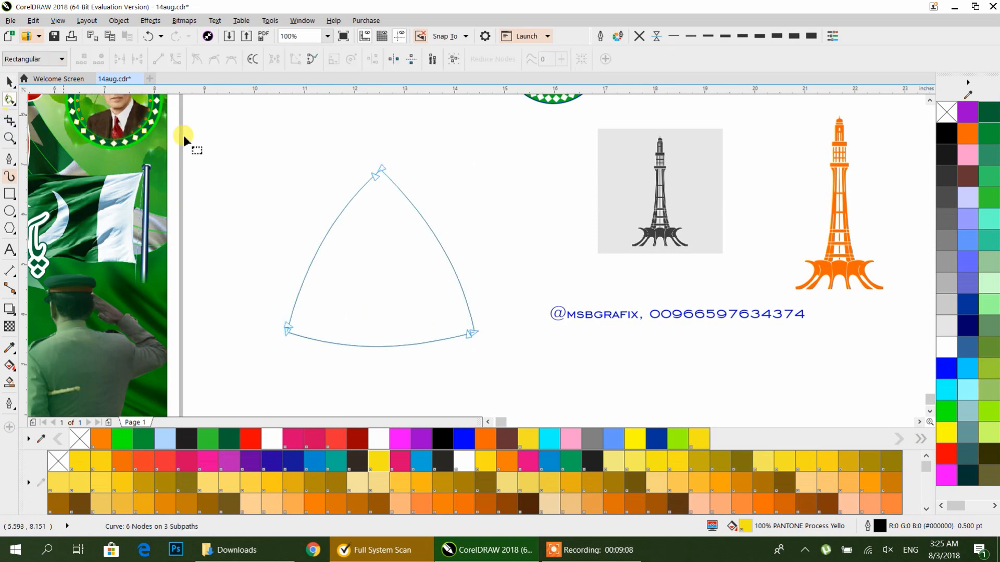
pyautogui.moveTo(399, 190); pyautogui.dragTo(399, 192)
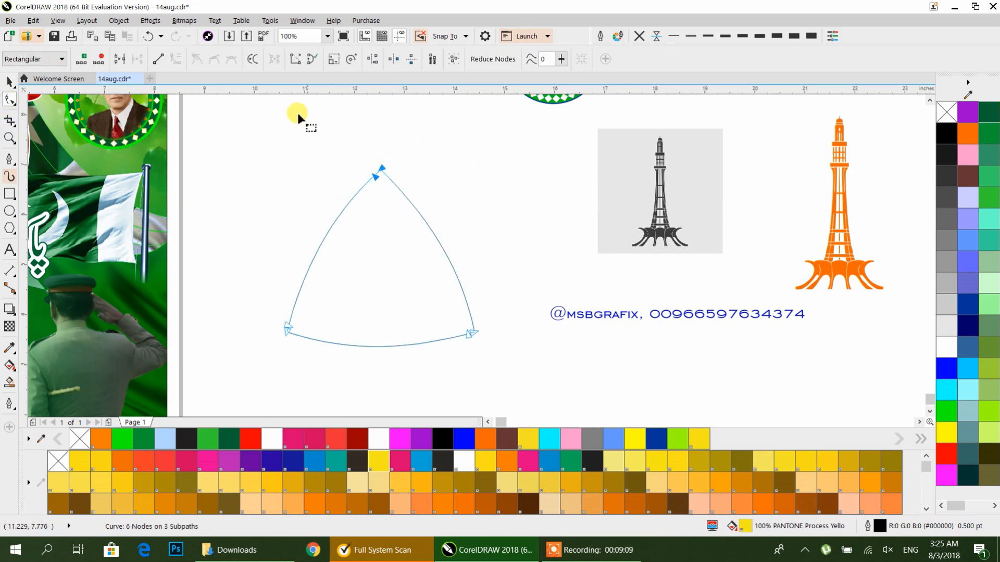
pyautogui.click(121, 59)
pyautogui.moveTo(309, 360); pyautogui.dragTo(309, 361)
pyautogui.click(121, 59)
pyautogui.click(509, 363)
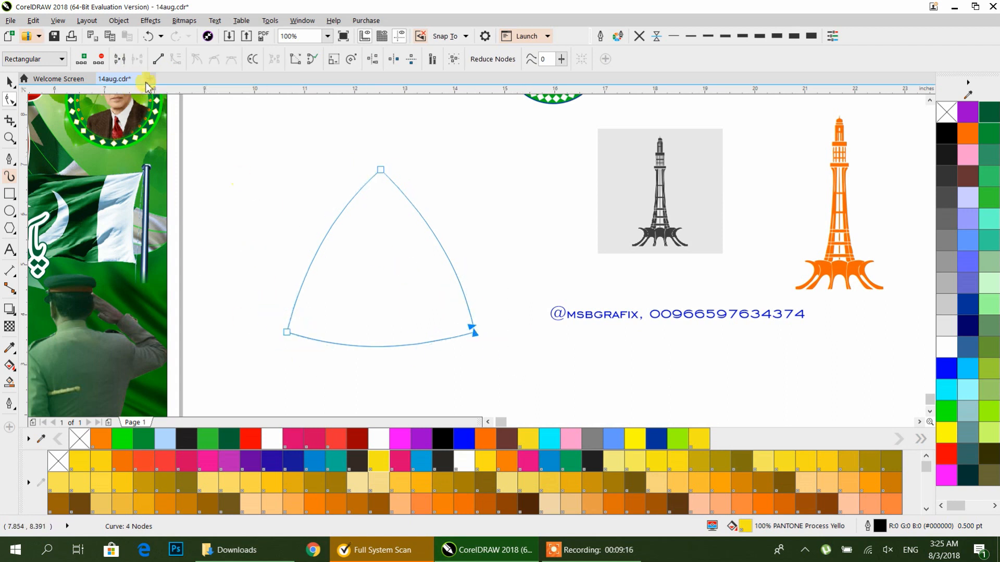
pyautogui.click(121, 59)
pyautogui.press('space')
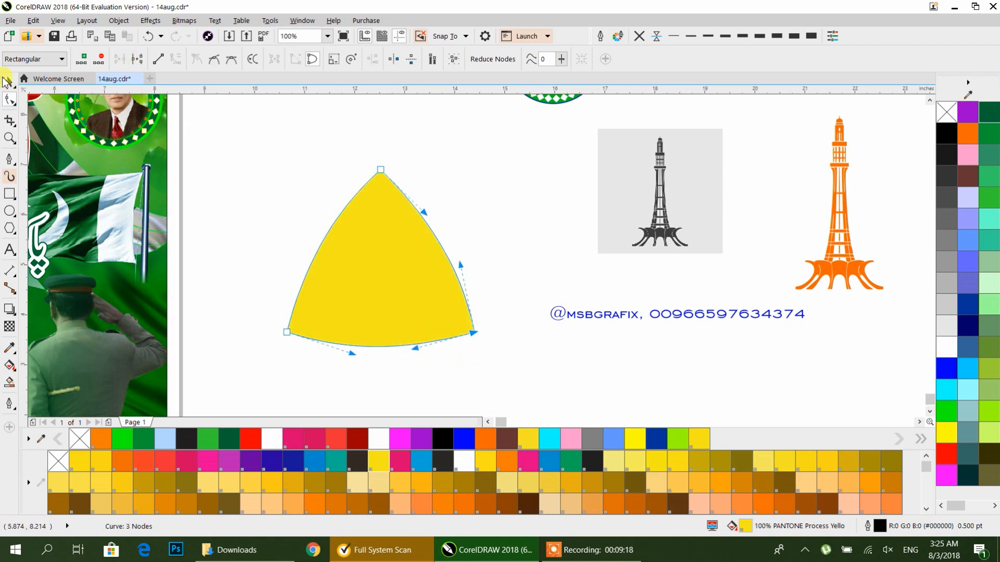
# Step: Rotate the curved triangle 300° so it points downward and give it a 10 pt outline
pyautogui.click(411, 239)
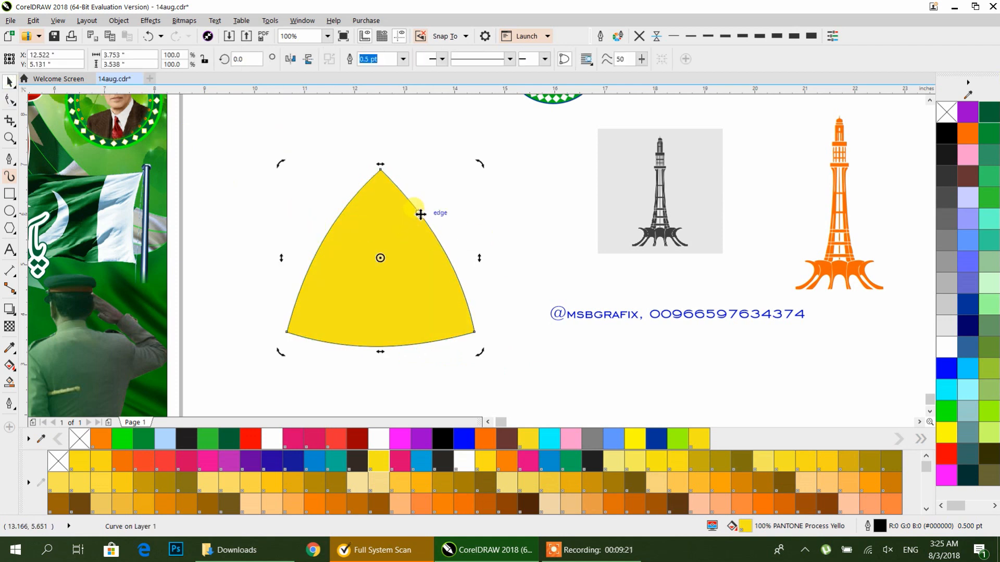
pyautogui.moveTo(478, 161); pyautogui.dragTo(535, 295)
pyautogui.click(381, 252)
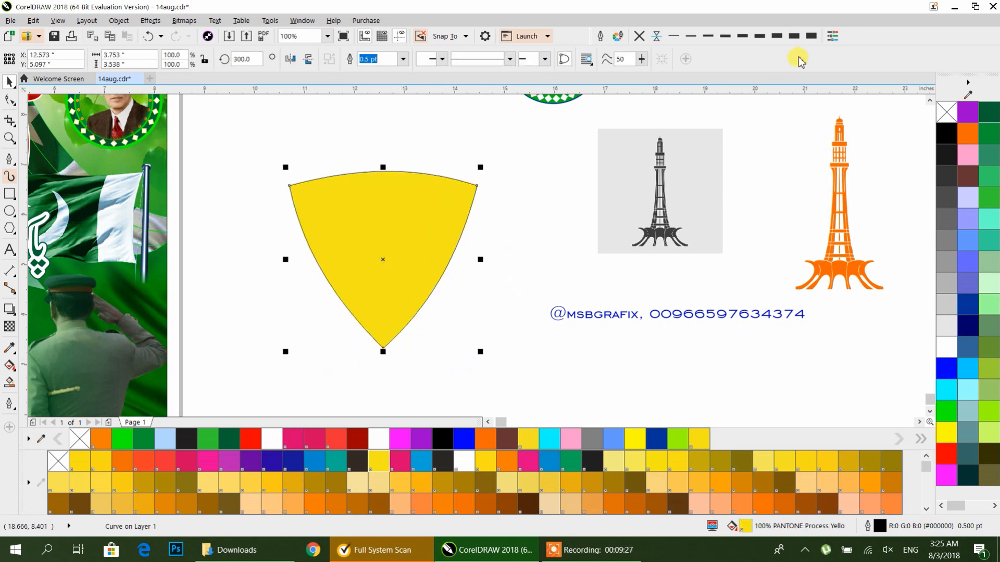
pyautogui.write('10')
pyautogui.press('Return')
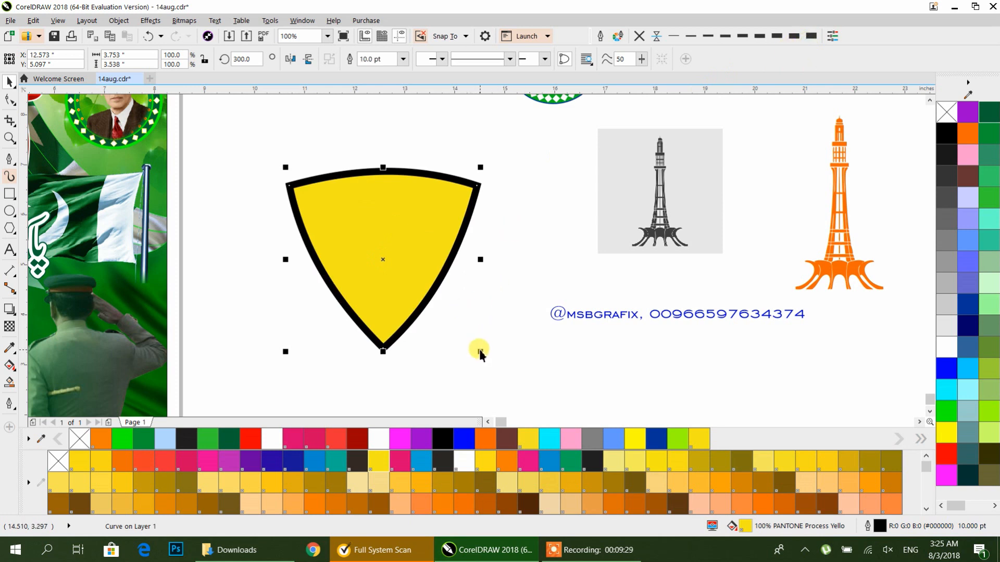
# Step: Convert the shape's outline to a separate object and move that outline frame to the right
pyautogui.click(118, 20)
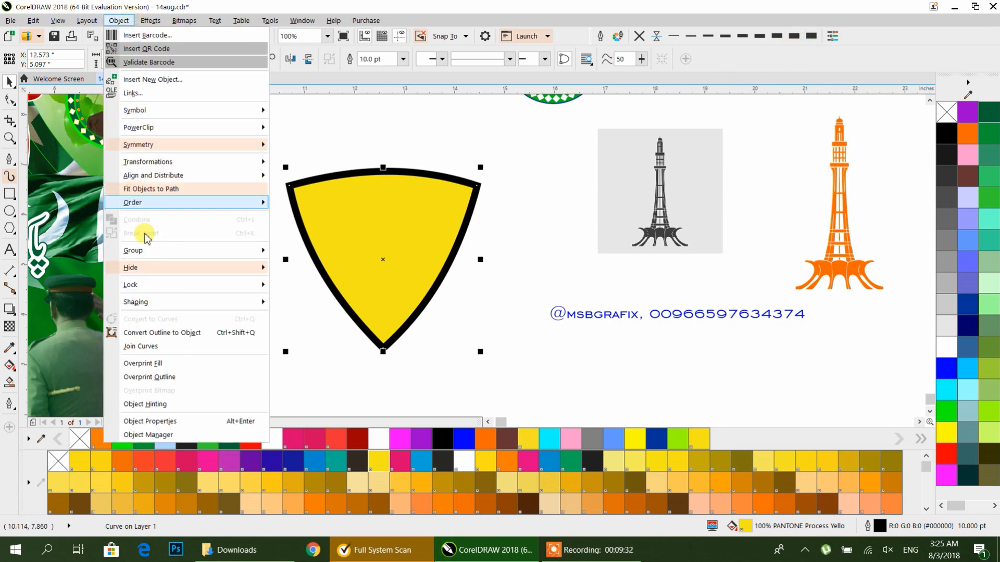
pyautogui.click(151, 337)
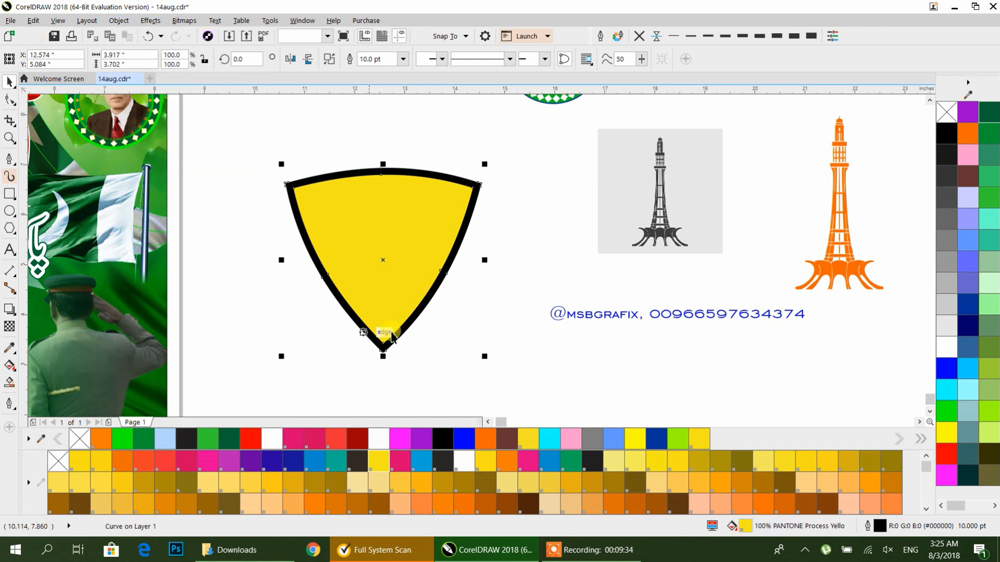
pyautogui.click(467, 320)
pyautogui.moveTo(442, 267); pyautogui.dragTo(554, 276)
pyautogui.click(419, 259)
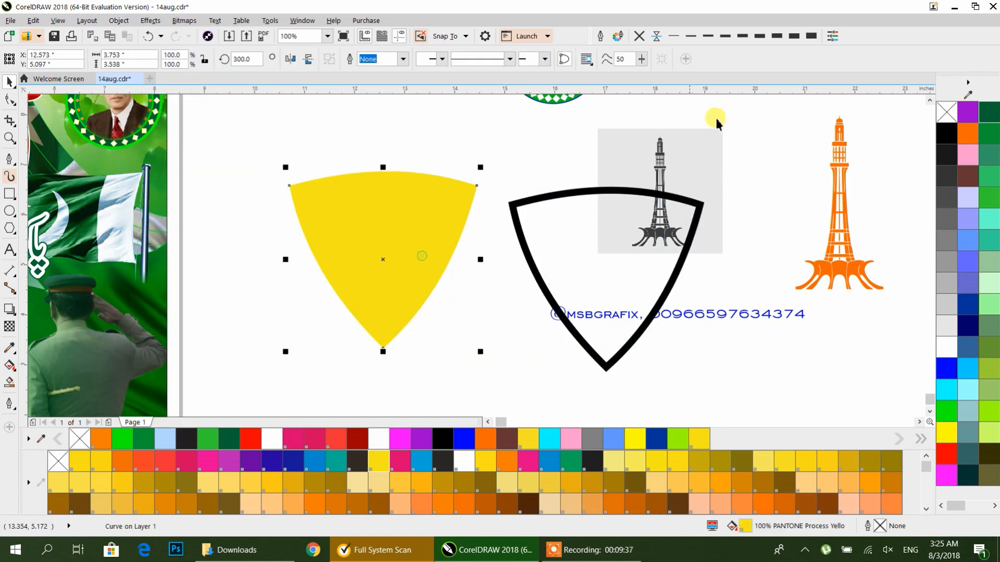
# Step: Set the yellow shape's outline to 16 pt and convert that outline to an object as well
pyautogui.click(402, 59)
pyautogui.click(371, 178)
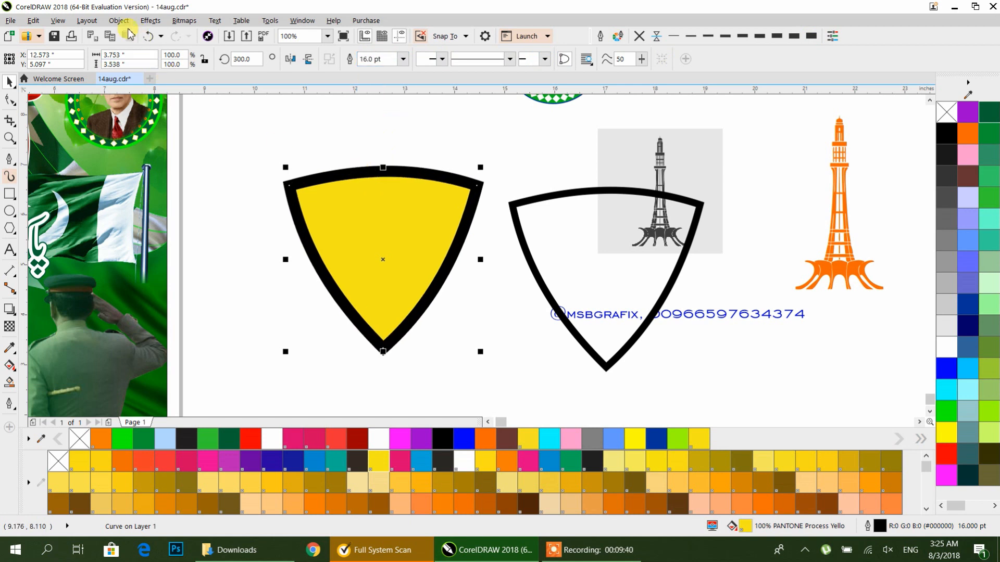
pyautogui.click(87, 21)
pyautogui.moveTo(118, 20)
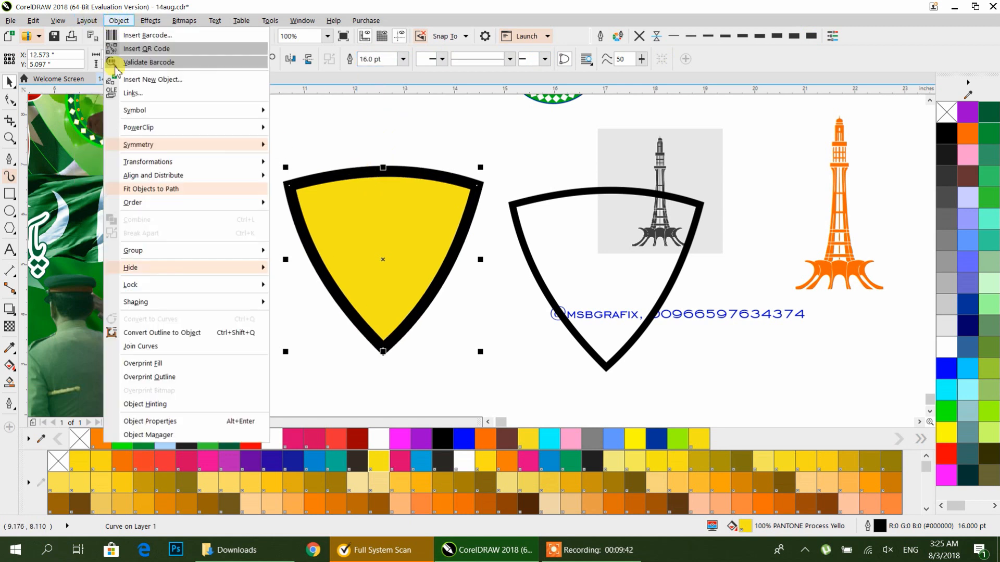
pyautogui.click(145, 335)
# Step: Move the two outline frames so they overlap, offset diagonally from each other
pyautogui.click(293, 277)
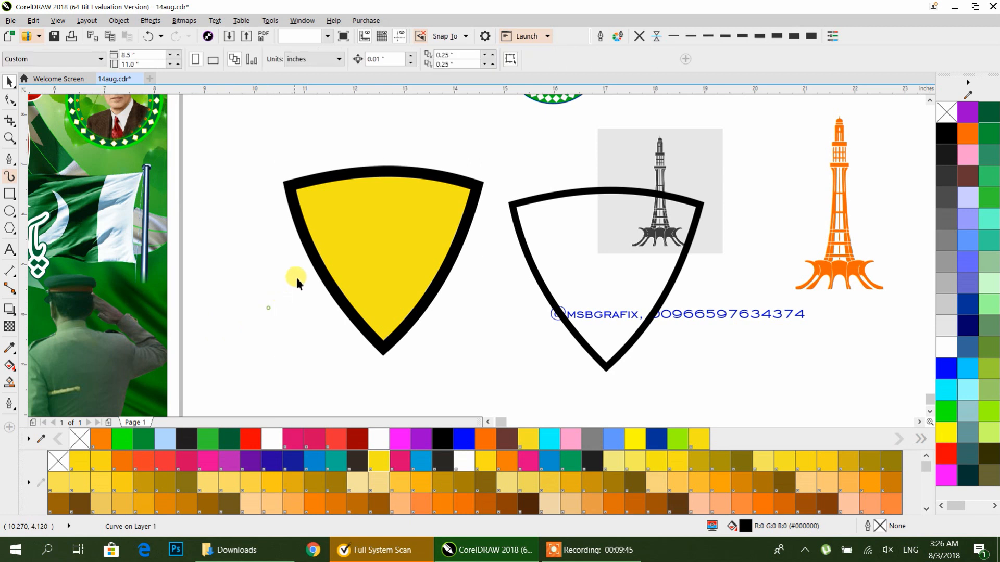
pyautogui.moveTo(342, 281); pyautogui.dragTo(424, 308)
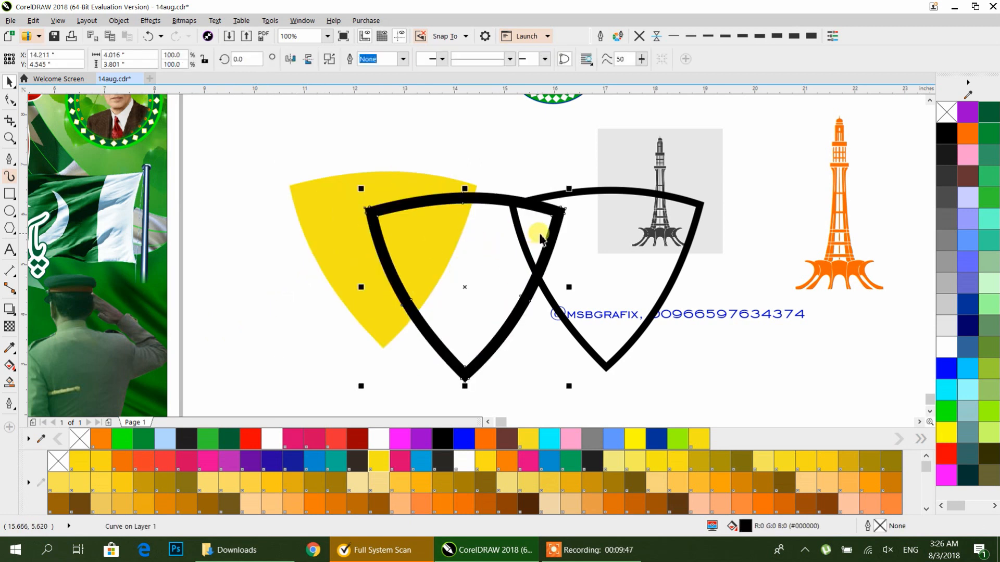
pyautogui.moveTo(585, 194); pyautogui.dragTo(469, 173)
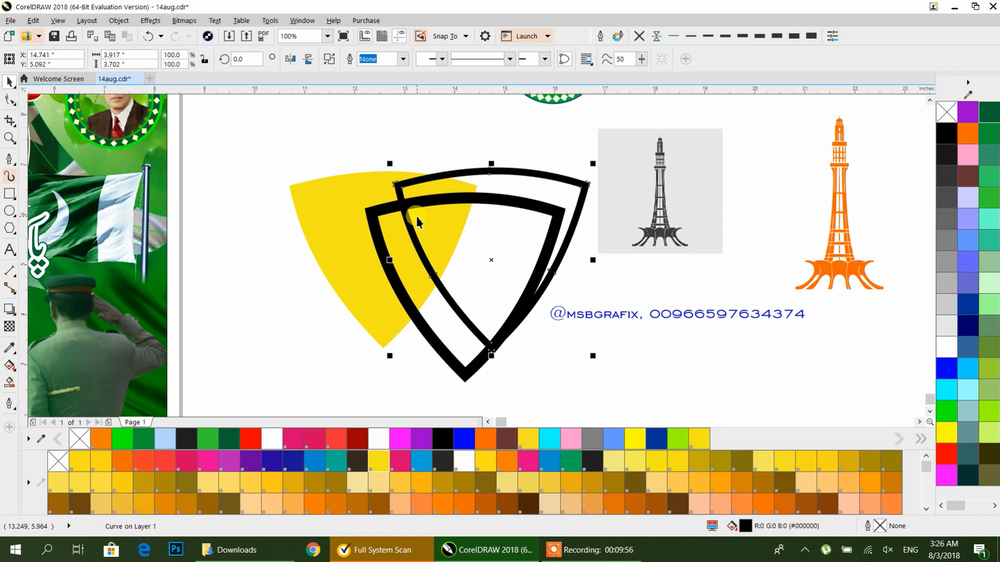
# Step: Apply a linear gradient to both frames with brown end stops and added orange and yellow middle stops
pyautogui.click(10, 367)
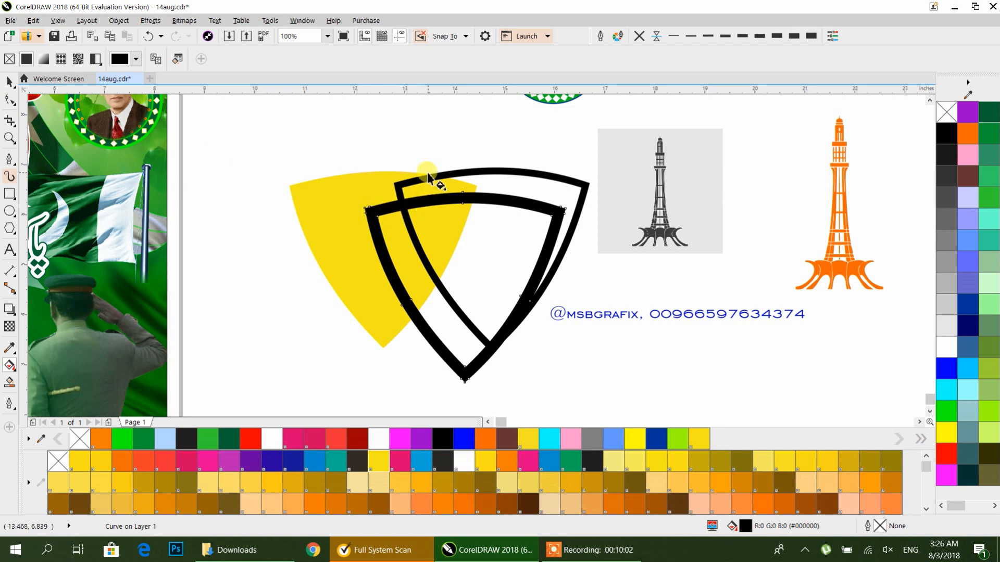
pyautogui.moveTo(374, 131); pyautogui.dragTo(570, 364)
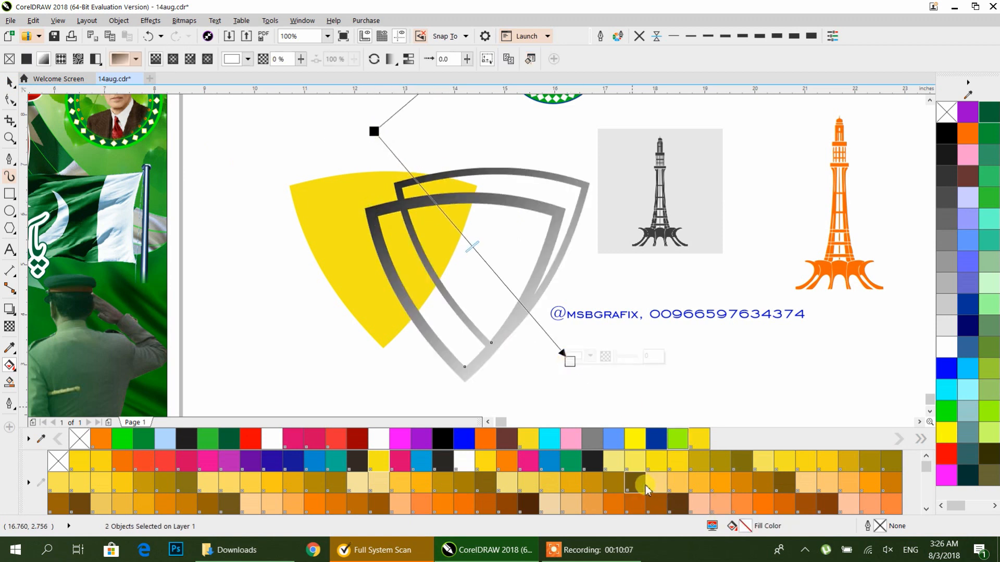
pyautogui.moveTo(537, 503); pyautogui.dragTo(570, 361)
pyautogui.click(374, 131)
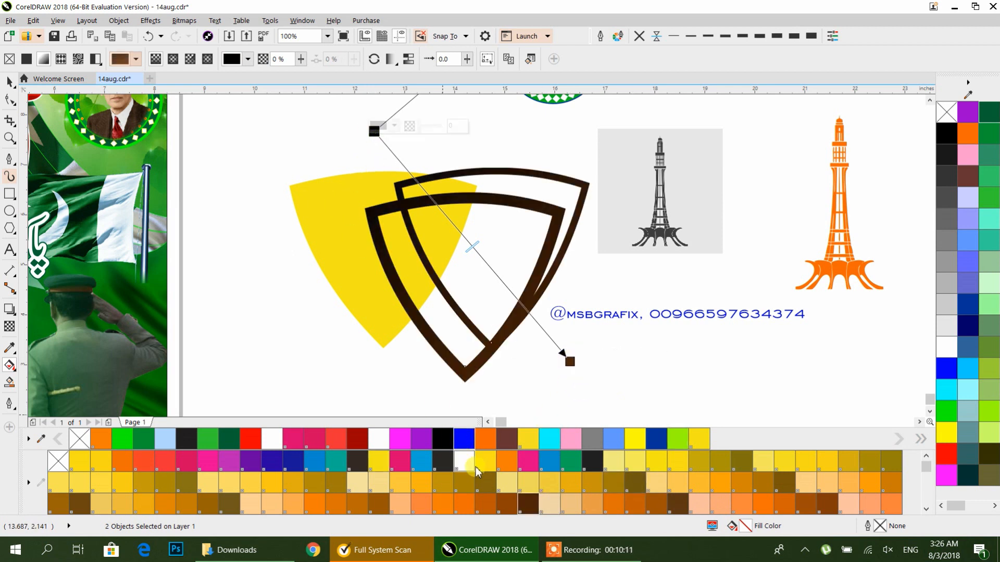
pyautogui.click(528, 502)
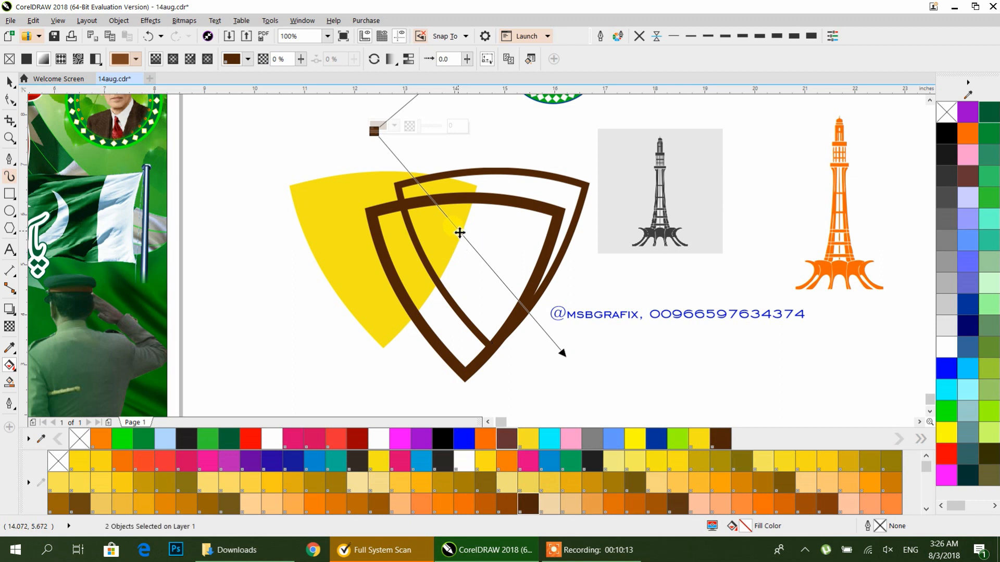
pyautogui.doubleClick(458, 232)
pyautogui.click(423, 480)
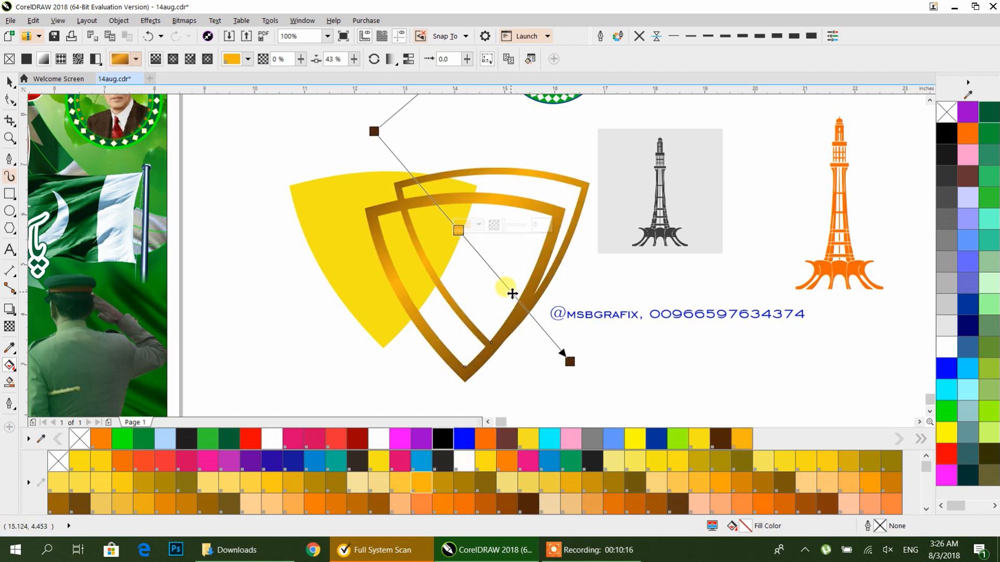
pyautogui.doubleClick(511, 292)
pyautogui.click(634, 443)
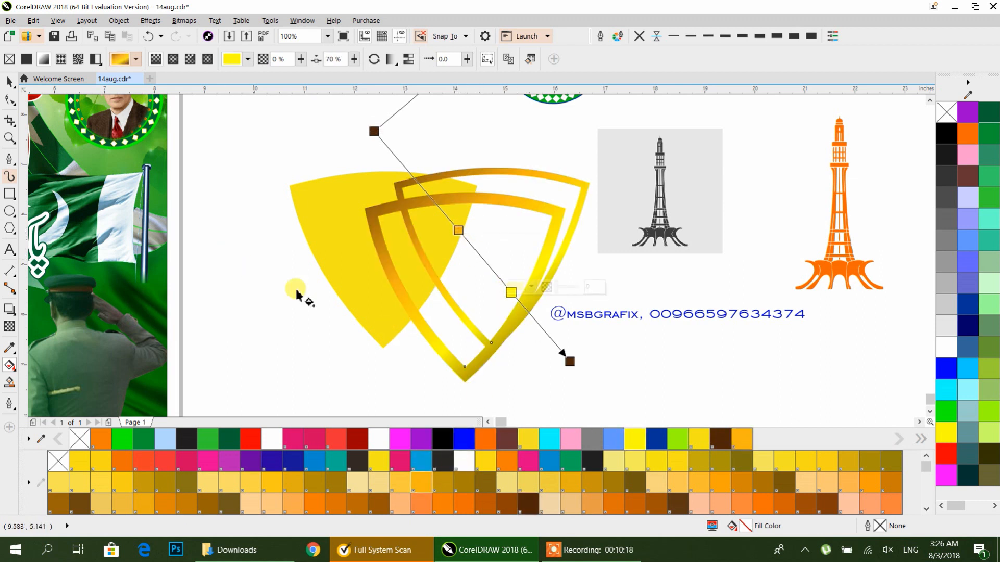
pyautogui.moveTo(570, 361); pyautogui.dragTo(539, 323)
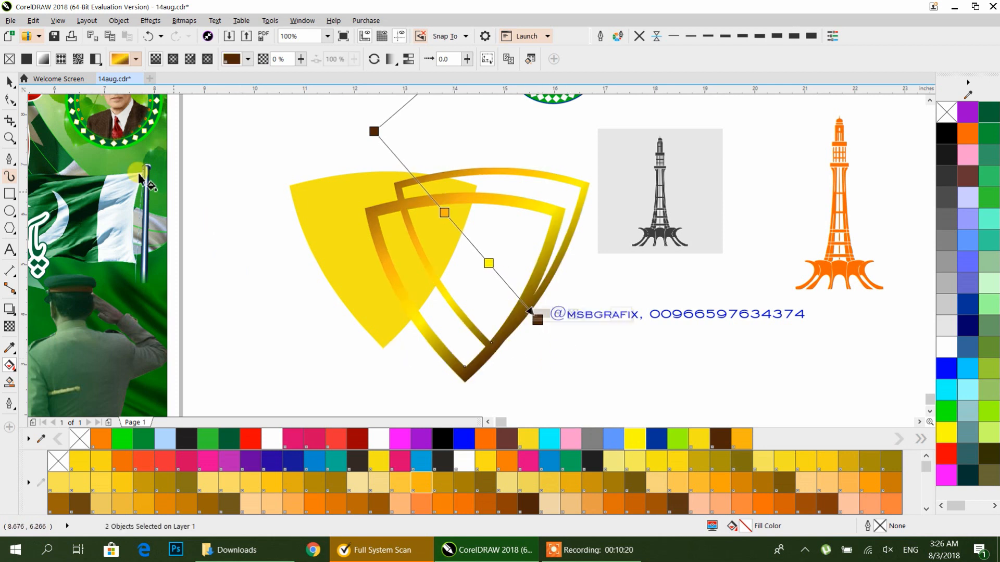
# Step: Redraw the gradient on the back frame diagonally from lower-left to upper-right
pyautogui.click(10, 81)
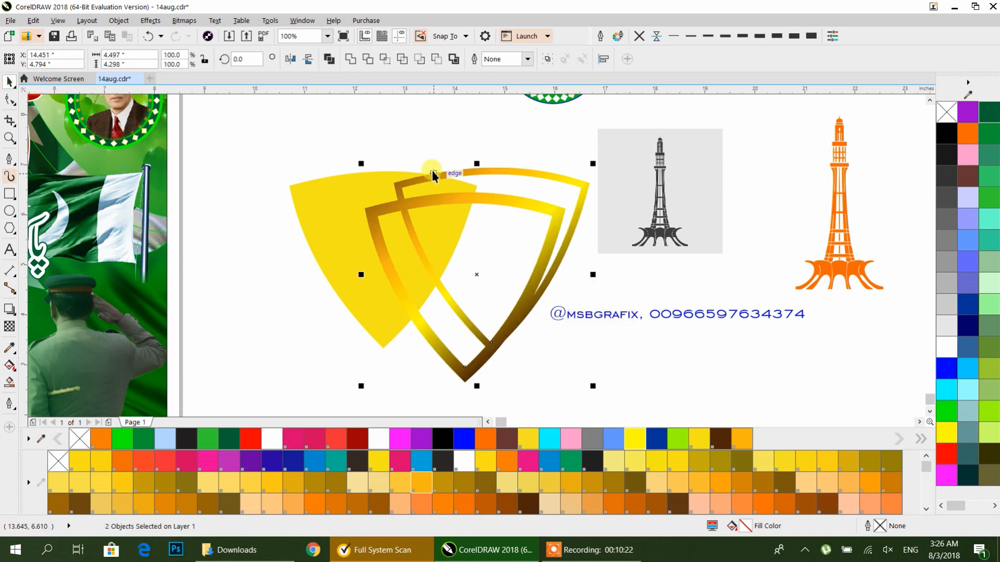
pyautogui.click(448, 199)
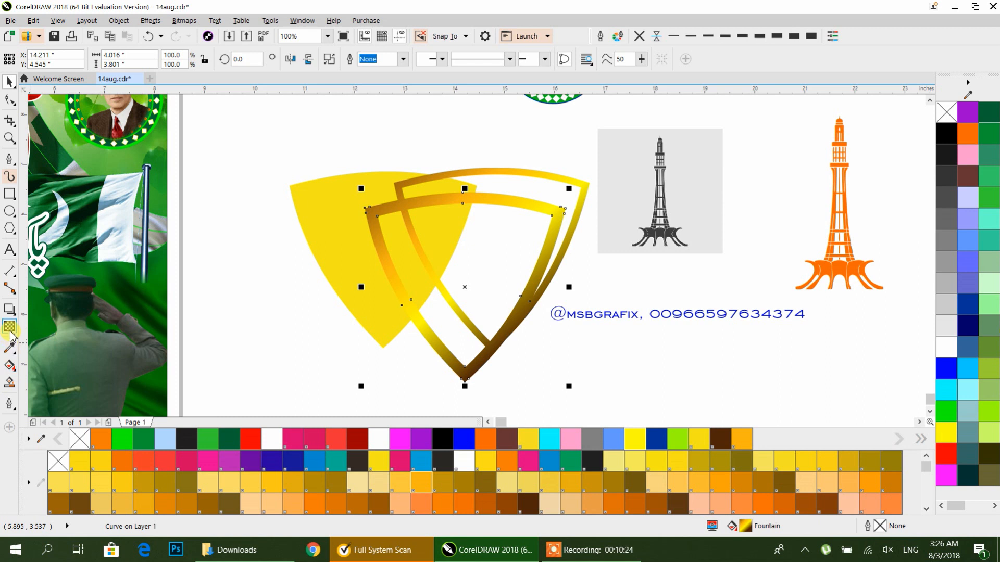
pyautogui.click(8, 366)
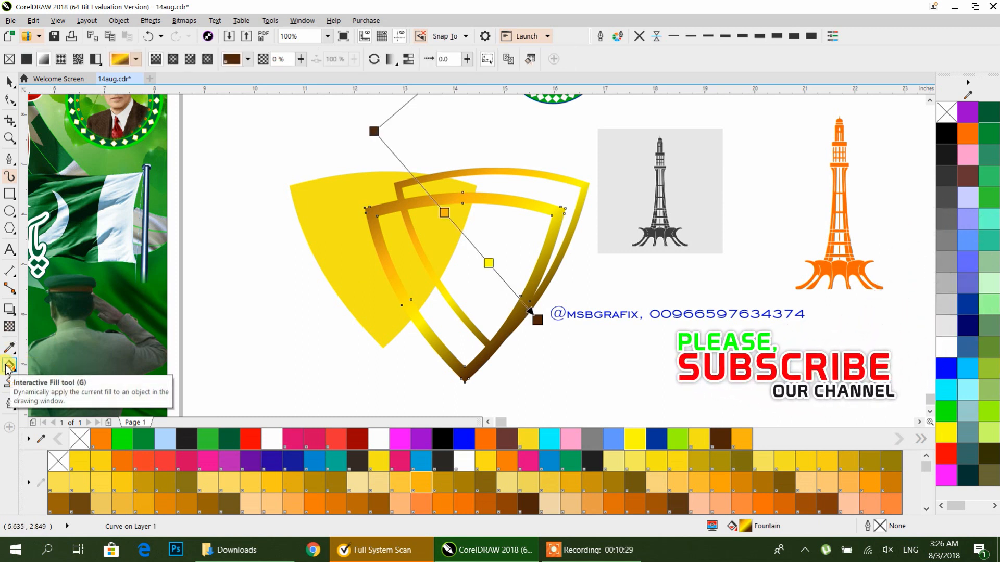
pyautogui.moveTo(376, 366); pyautogui.dragTo(609, 139)
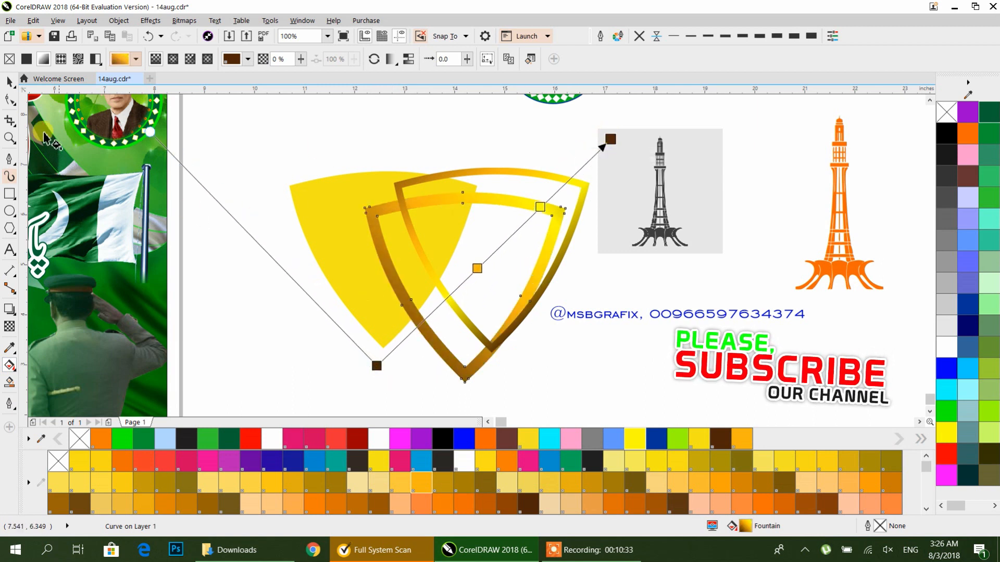
# Step: Align the two gradient frames on their centres and nudge them into place
pyautogui.click(11, 83)
pyautogui.keyDown('shift'); pyautogui.click(470, 171); pyautogui.keyUp('shift')
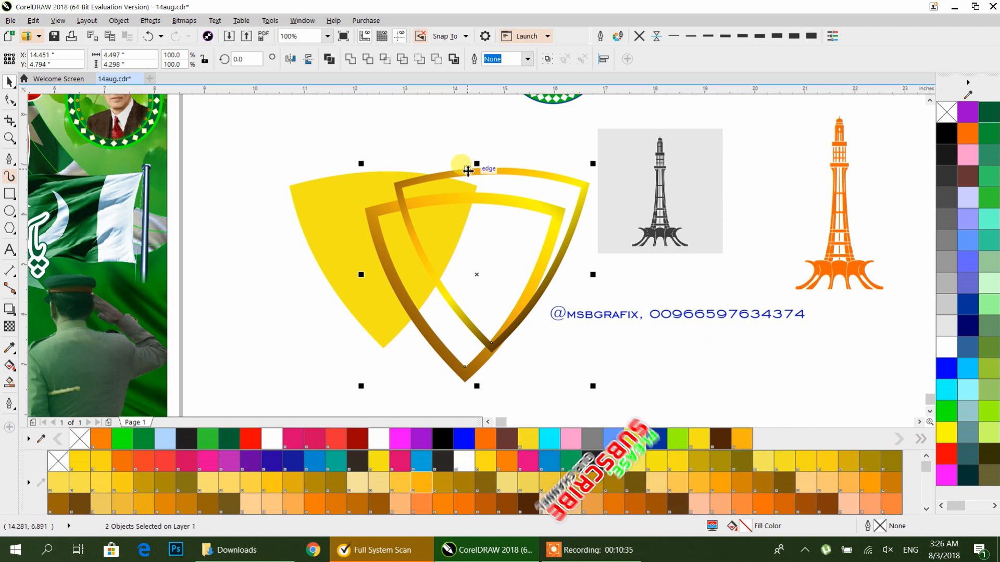
pyautogui.press('e')
pyautogui.press('c')
pyautogui.moveTo(539, 292)
pyautogui.mouseDown()
pyautogui.moveTo(404, 289)
pyautogui.moveTo(382, 253)
pyautogui.moveTo(510, 267)
pyautogui.moveTo(538, 283)
pyautogui.mouseUp()
# Step: Fill the yellow shape with a radial gradient from a bright green centre to forest green edges
pyautogui.click(461, 280)
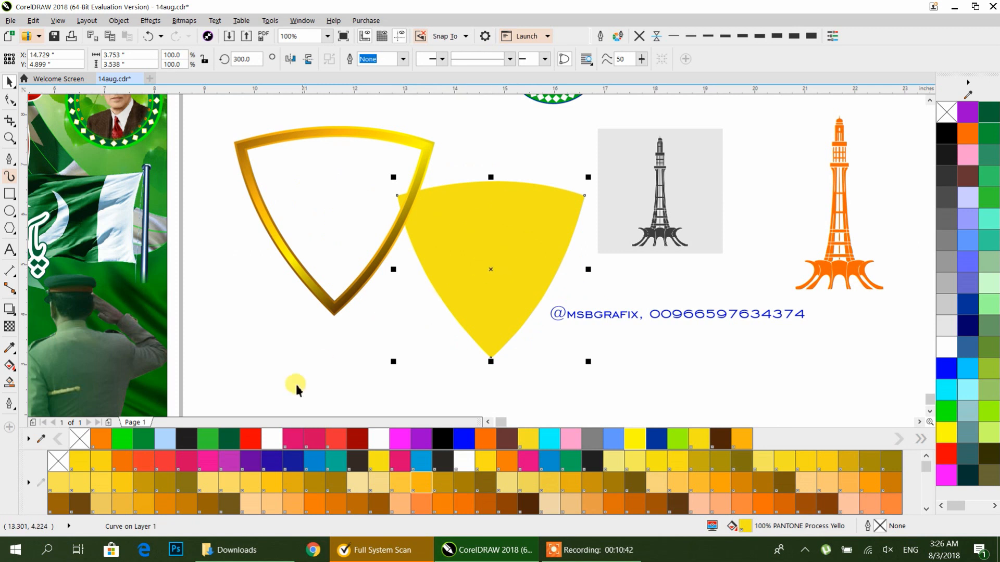
pyautogui.click(231, 436)
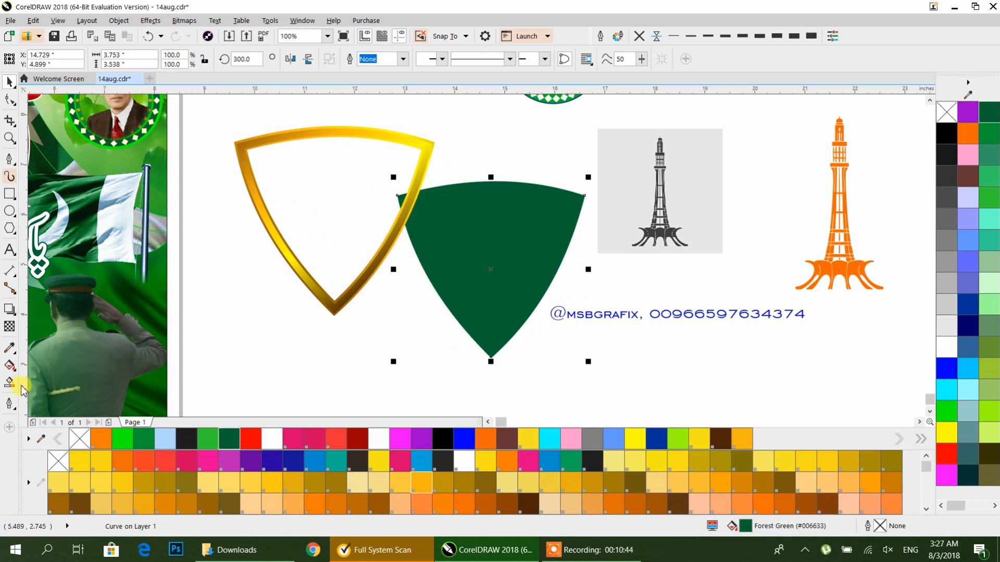
pyautogui.click(9, 365)
pyautogui.moveTo(490, 241); pyautogui.dragTo(473, 324)
pyautogui.click(174, 58)
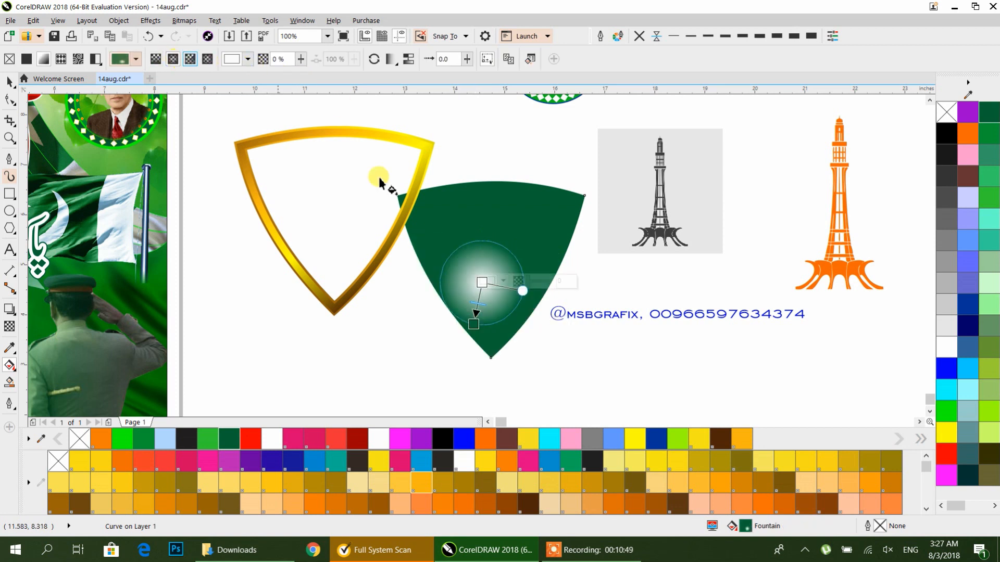
pyautogui.moveTo(501, 242); pyautogui.dragTo(468, 332)
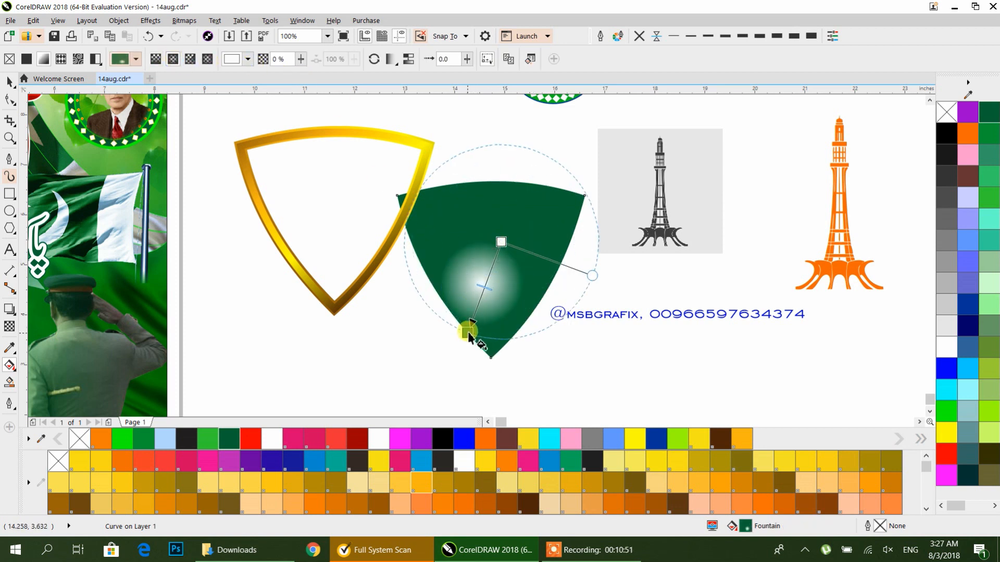
pyautogui.moveTo(501, 241); pyautogui.dragTo(489, 260)
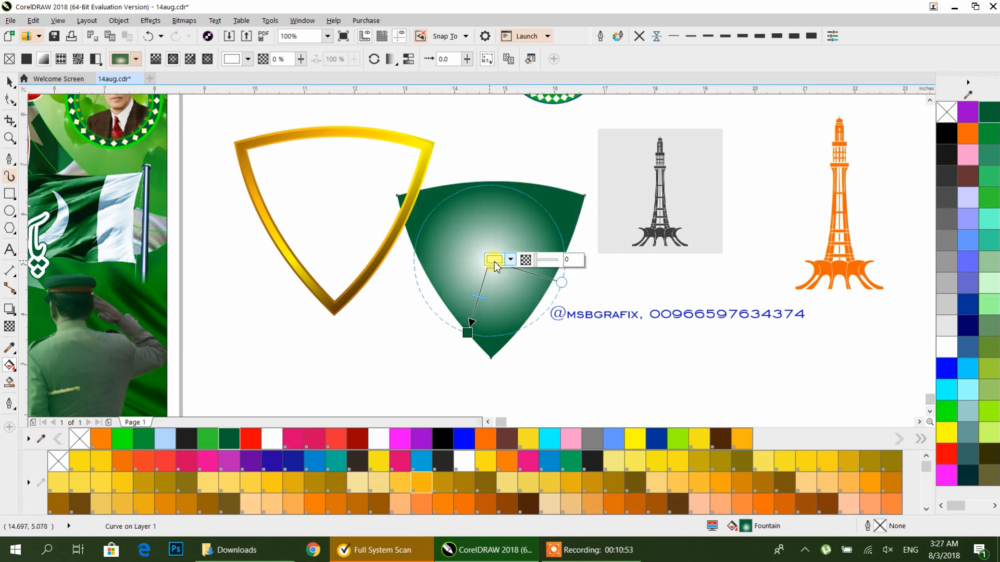
pyautogui.moveTo(946, 412); pyautogui.dragTo(487, 245)
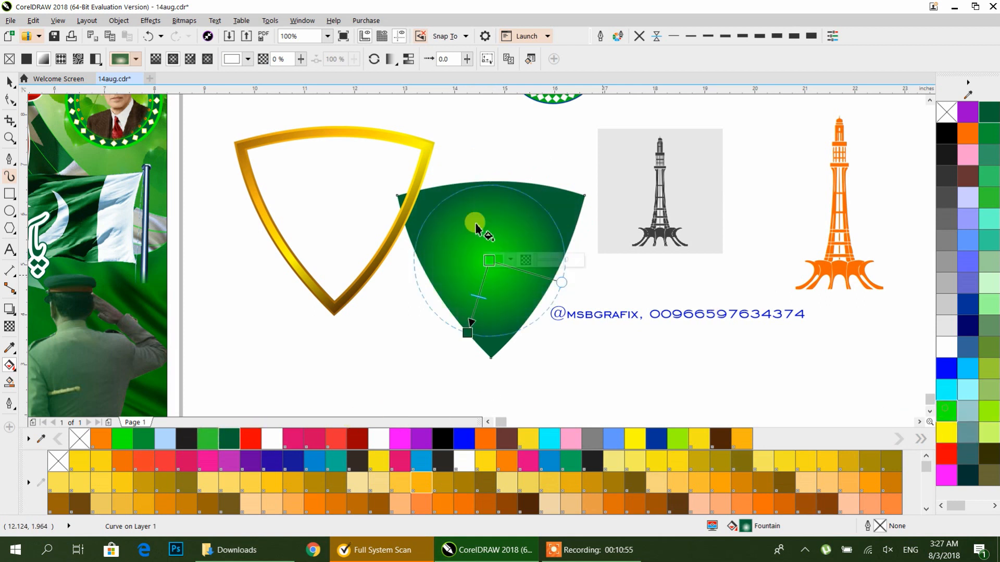
pyautogui.click(469, 332)
pyautogui.moveTo(469, 332); pyautogui.dragTo(476, 316)
pyautogui.moveTo(488, 261); pyautogui.dragTo(490, 252)
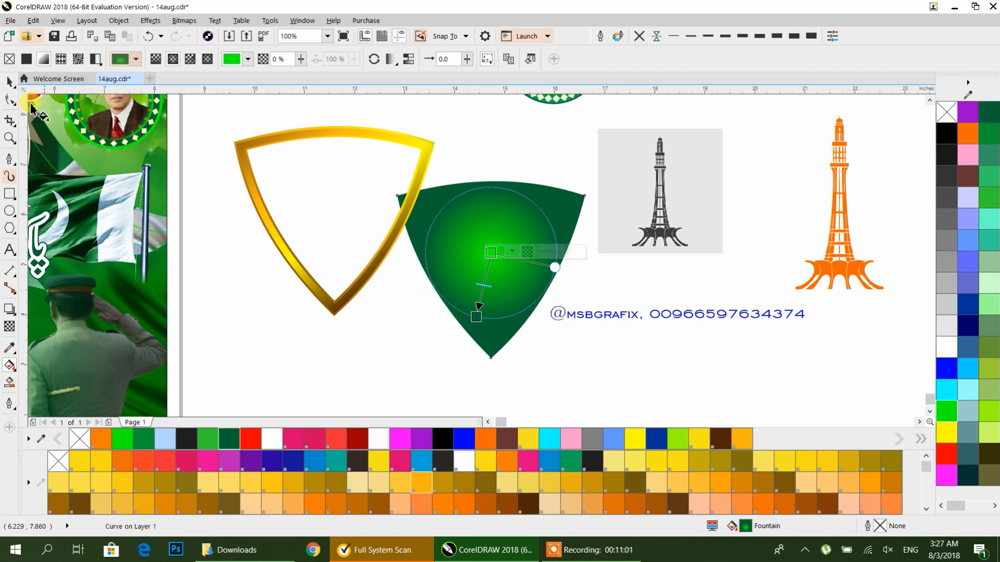
# Step: Align the green shape and both gradient frames on their centres, position them together and group them into one emblem
pyautogui.click(10, 82)
pyautogui.moveTo(216, 116); pyautogui.dragTo(596, 367)
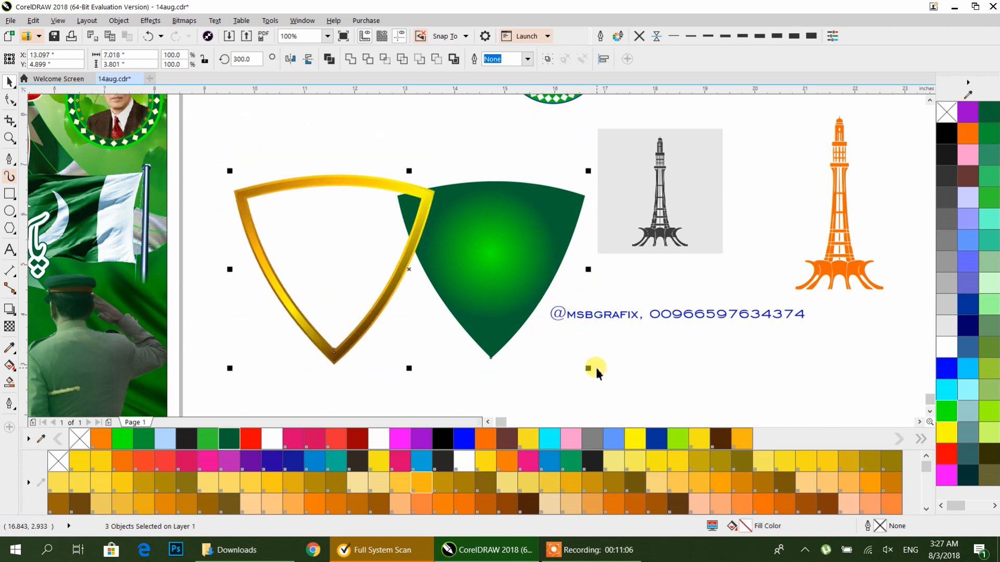
pyautogui.press('e')
pyautogui.press('c')
pyautogui.moveTo(520, 261); pyautogui.dragTo(440, 244)
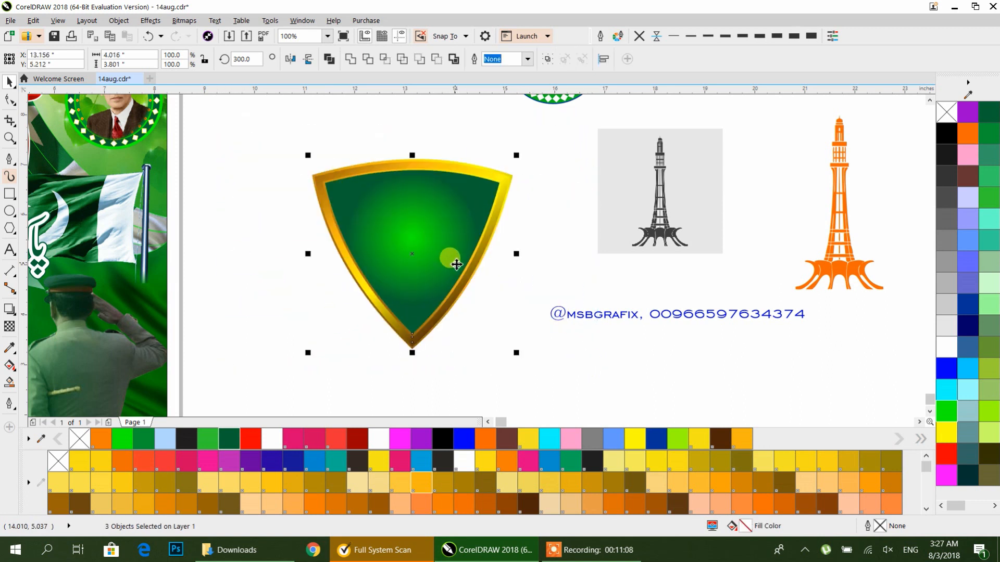
pyautogui.hotkey('ctrl', 'g')
# Step: Move the emblem group onto the poster's lower-left area and scale it down to fit
pyautogui.scroll(-2, 542, 250)
pyautogui.moveTo(492, 255); pyautogui.dragTo(218, 295)
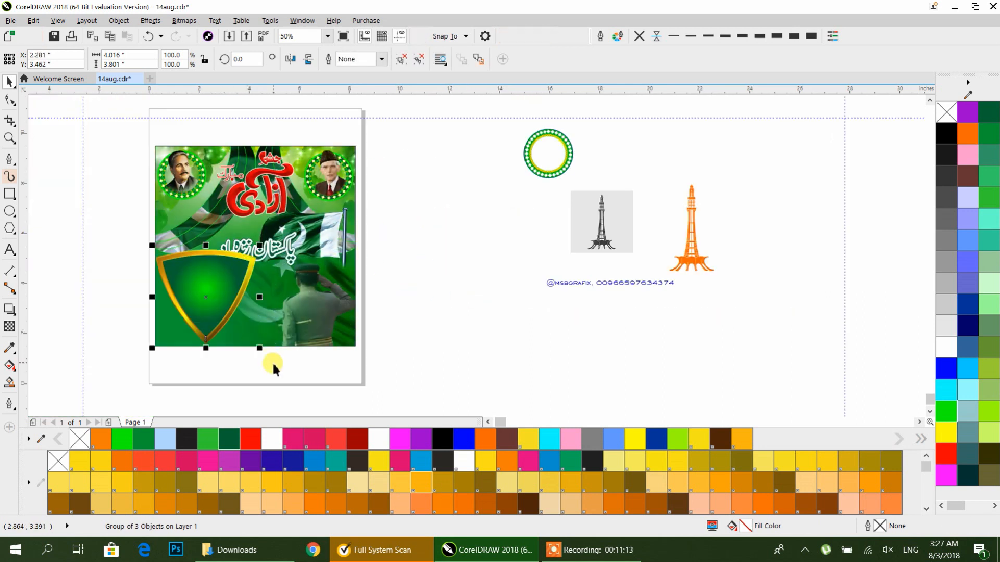
pyautogui.moveTo(260, 349); pyautogui.dragTo(206, 314)
pyautogui.click(416, 297)
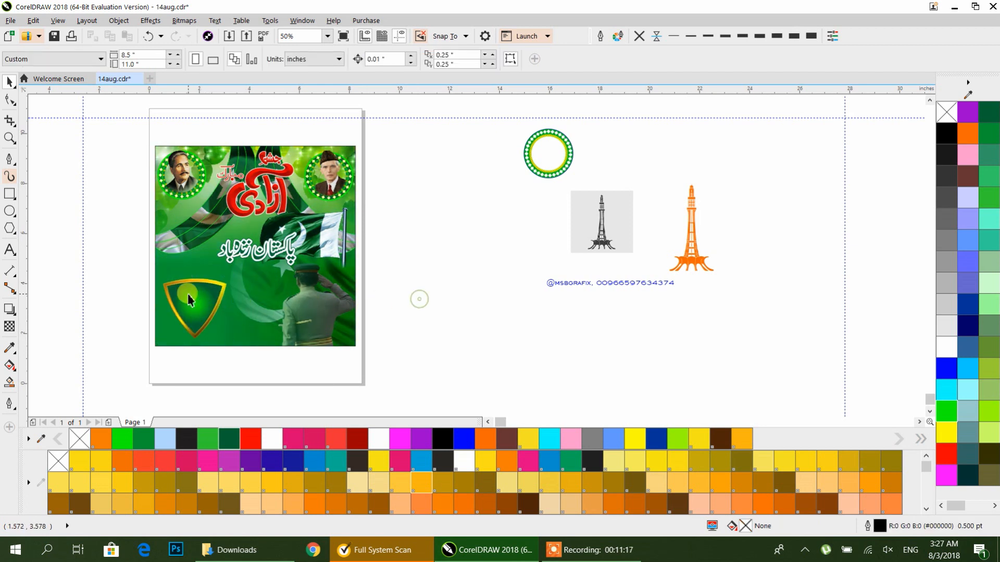
# Step: Enlarge the emblem on the poster to about 119%
pyautogui.scroll(2, 191, 296)
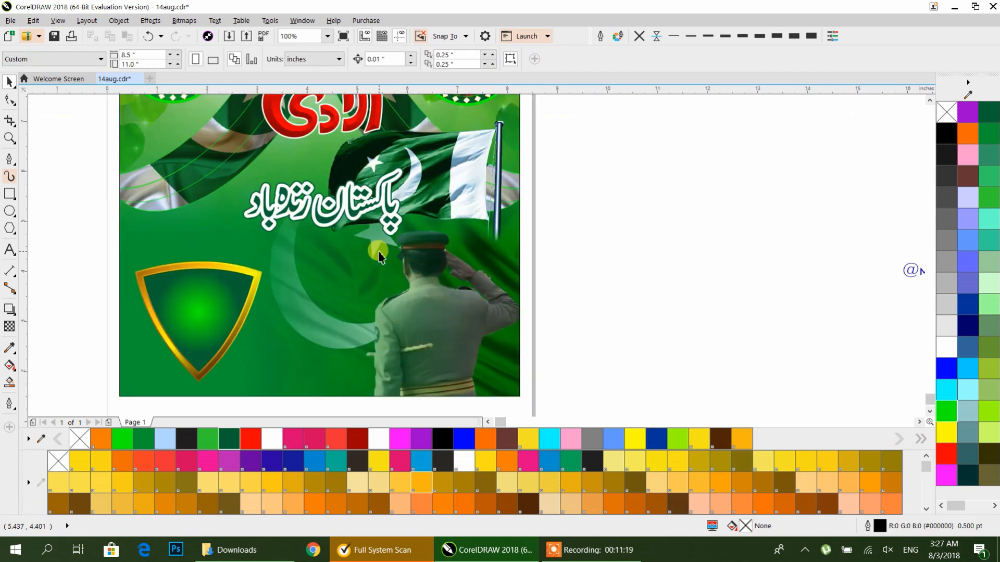
pyautogui.click(236, 276)
pyautogui.moveTo(271, 259); pyautogui.dragTo(324, 235)
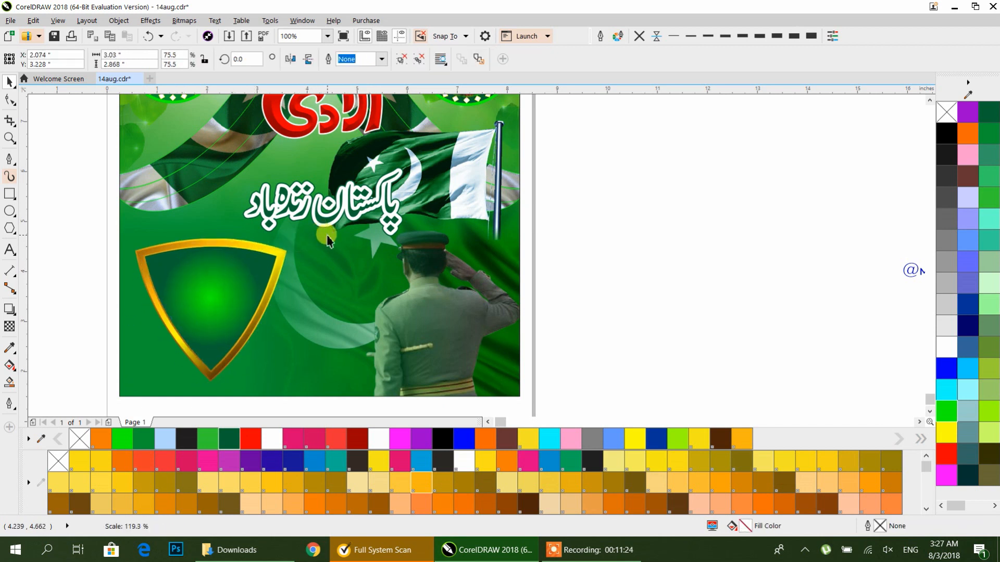
pyautogui.click(634, 275)
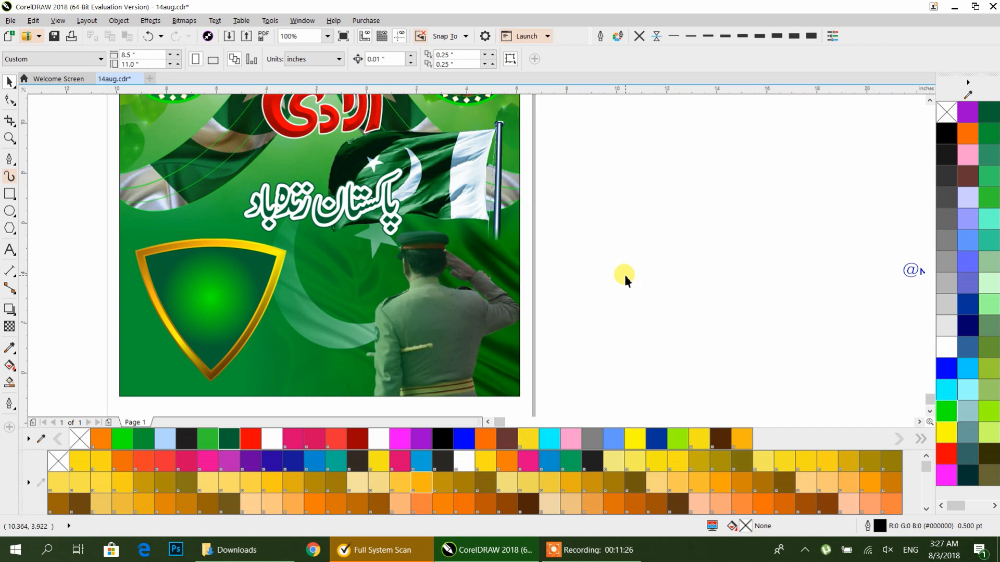
# Step: Draw a thin rectangle about 8 inches wide along the poster's bottom edge, fill it dark brown and remove its outline
pyautogui.scroll(-2, 632, 279)
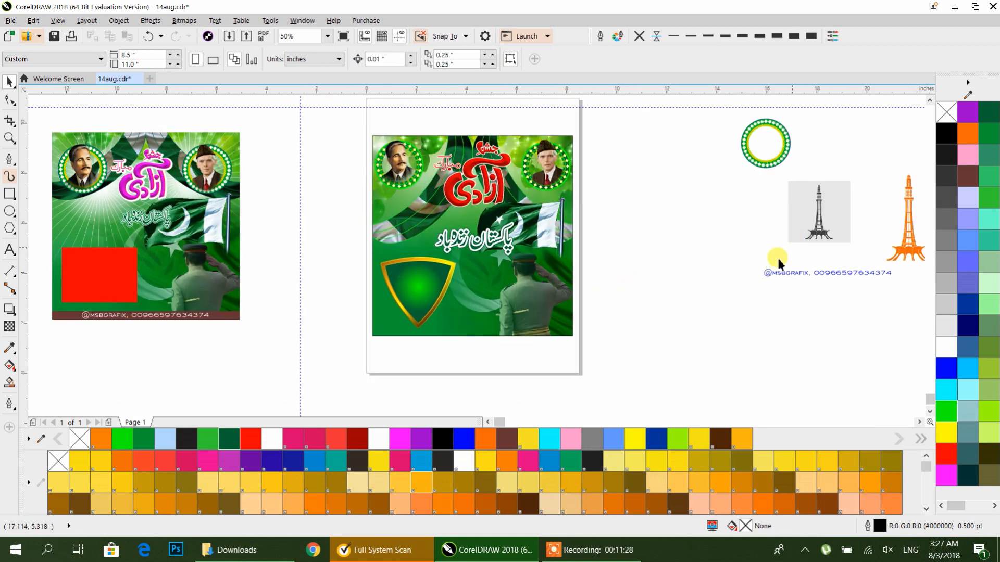
pyautogui.click(7, 197)
pyautogui.moveTo(372, 337); pyautogui.dragTo(573, 332)
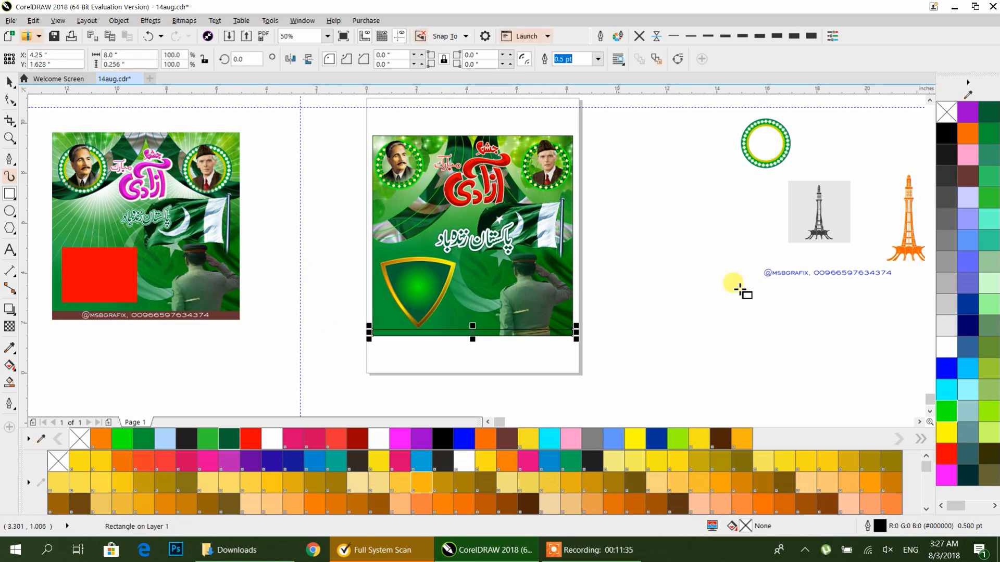
pyautogui.click(960, 177)
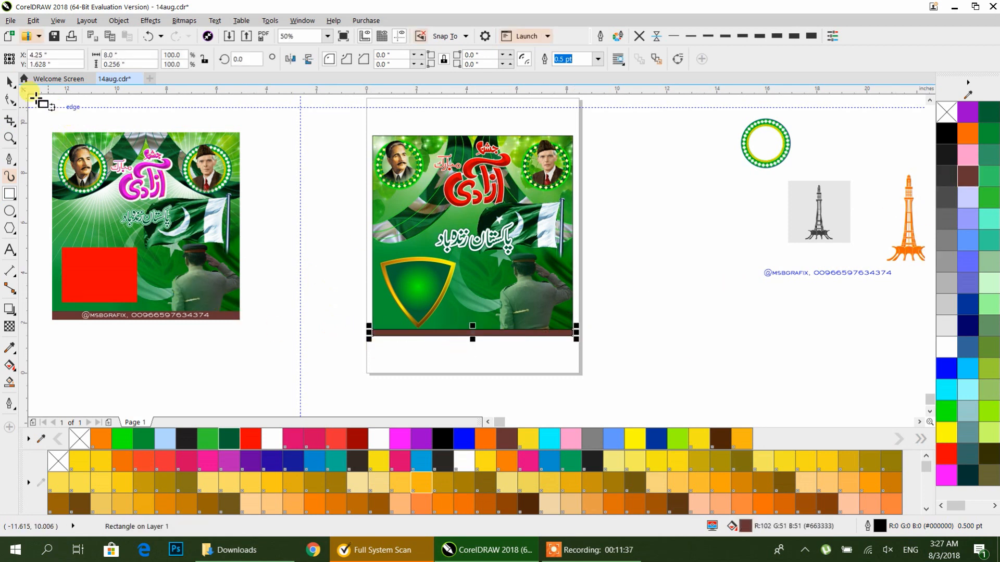
pyautogui.click(10, 81)
pyautogui.click(640, 37)
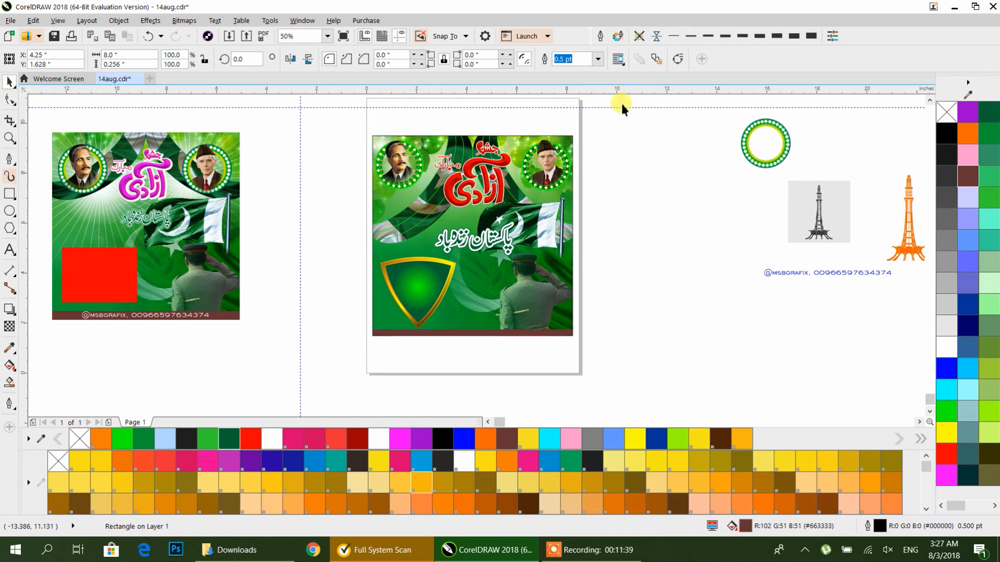
# Step: Move the contact text onto the brown strip, centre it on the strip and colour it white
pyautogui.moveTo(791, 274); pyautogui.dragTo(473, 334)
pyautogui.scroll(3, 474, 335)
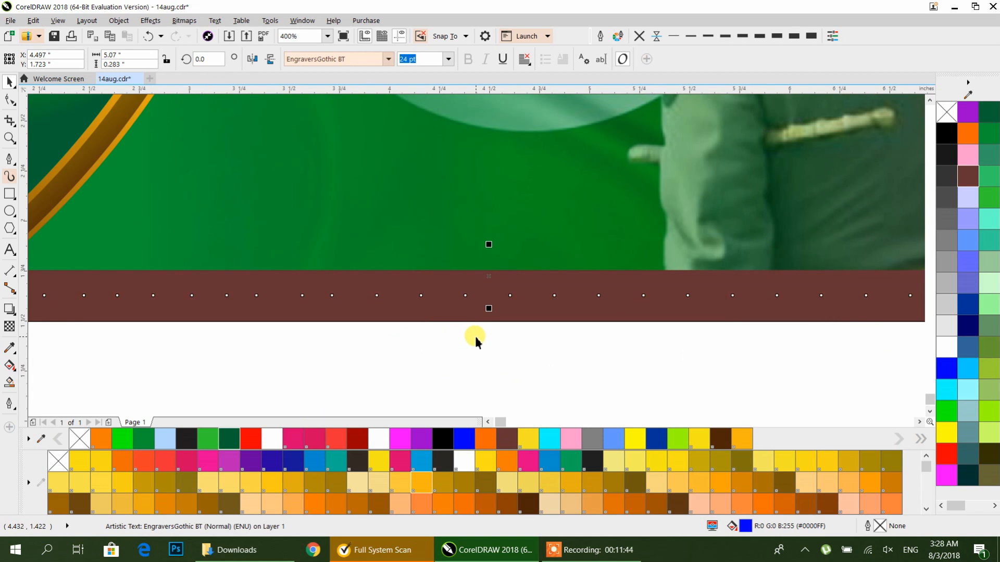
pyautogui.keyDown('shift'); pyautogui.click(452, 311); pyautogui.keyUp('shift')
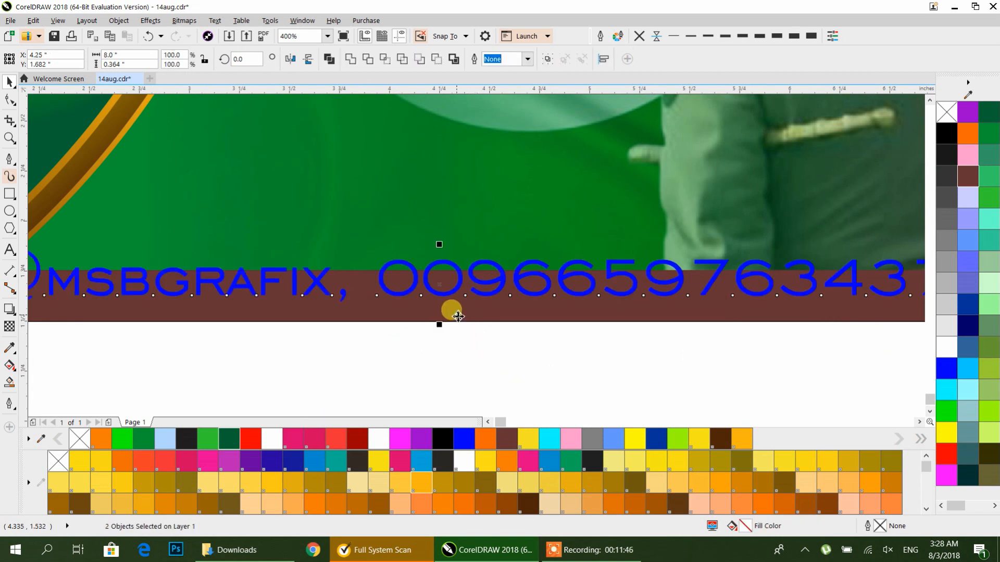
pyautogui.press('e')
pyautogui.press('c')
pyautogui.click(492, 376)
pyautogui.click(545, 302)
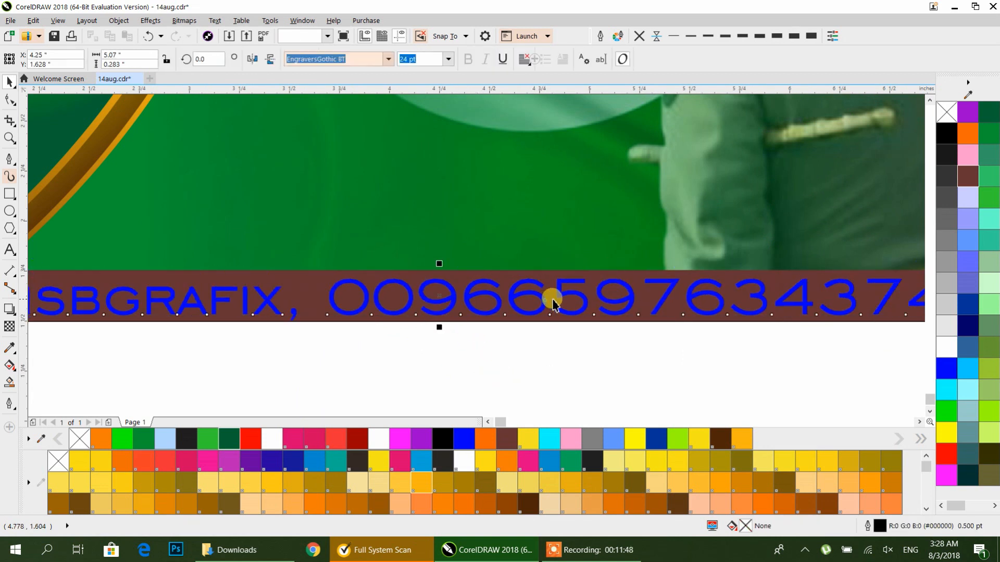
pyautogui.click(946, 346)
pyautogui.press('Escape')
pyautogui.scroll(-4, 671, 312)
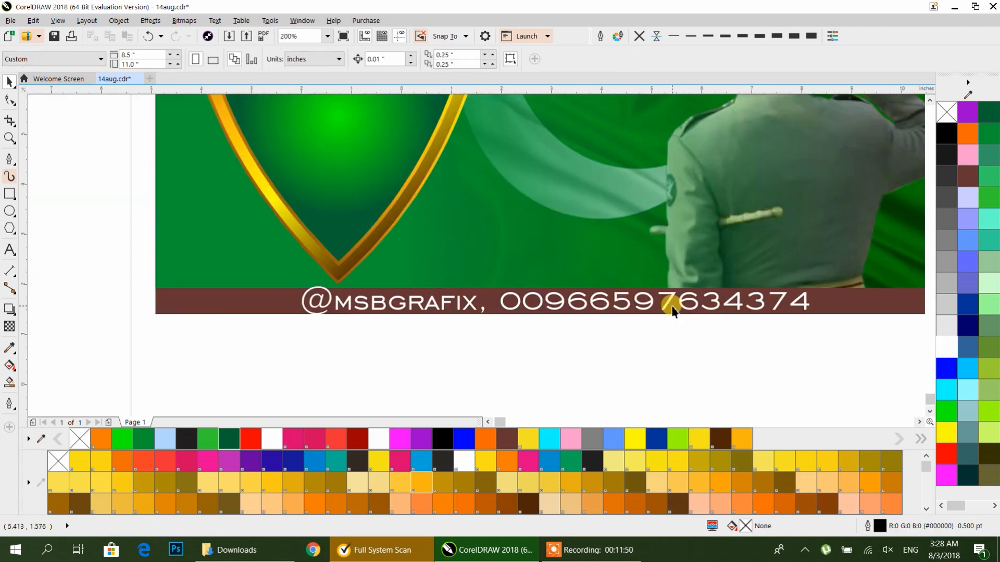
pyautogui.moveTo(697, 281); pyautogui.dragTo(554, 310)
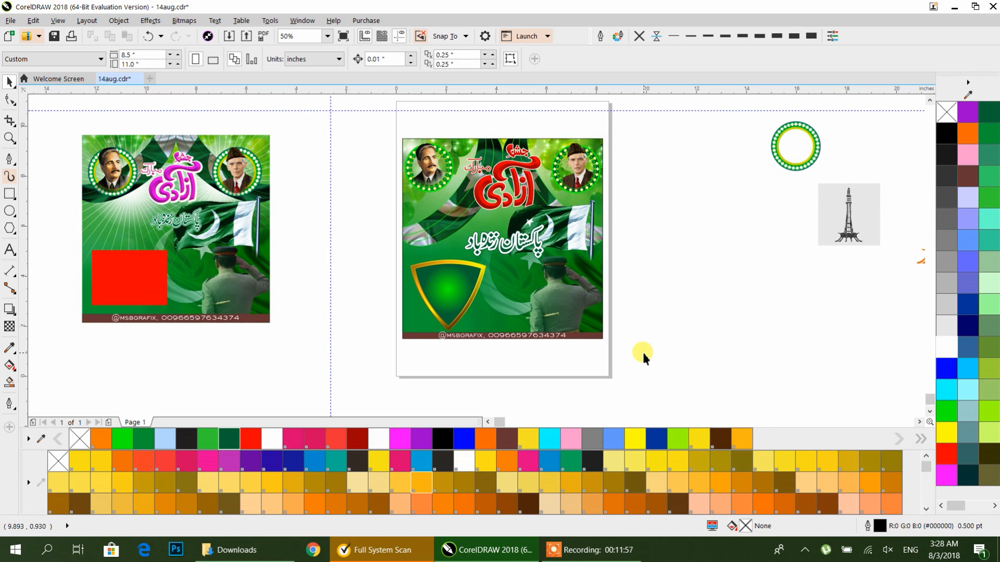
pyautogui.moveTo(643, 353); pyautogui.dragTo(397, 114)
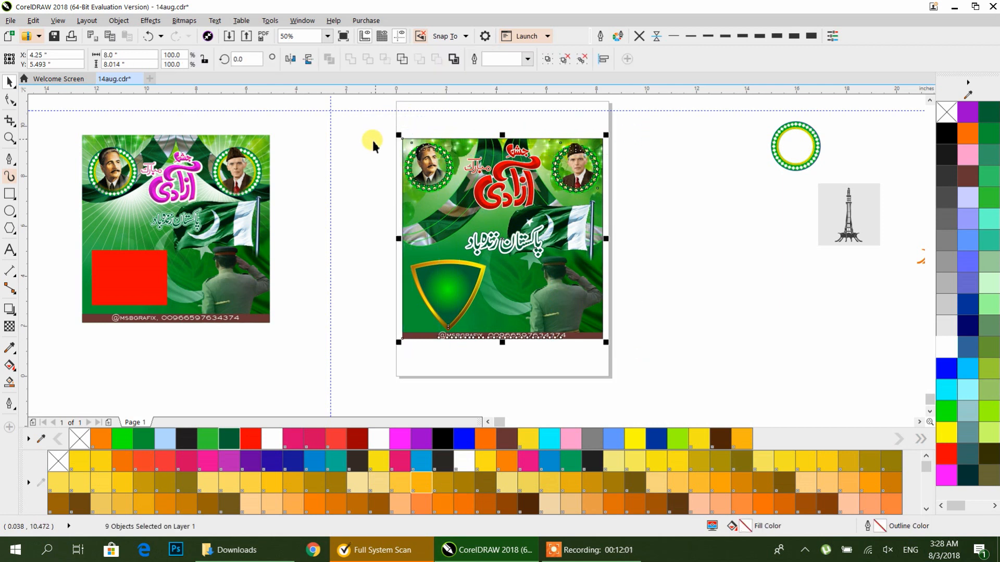
pyautogui.click(345, 154)
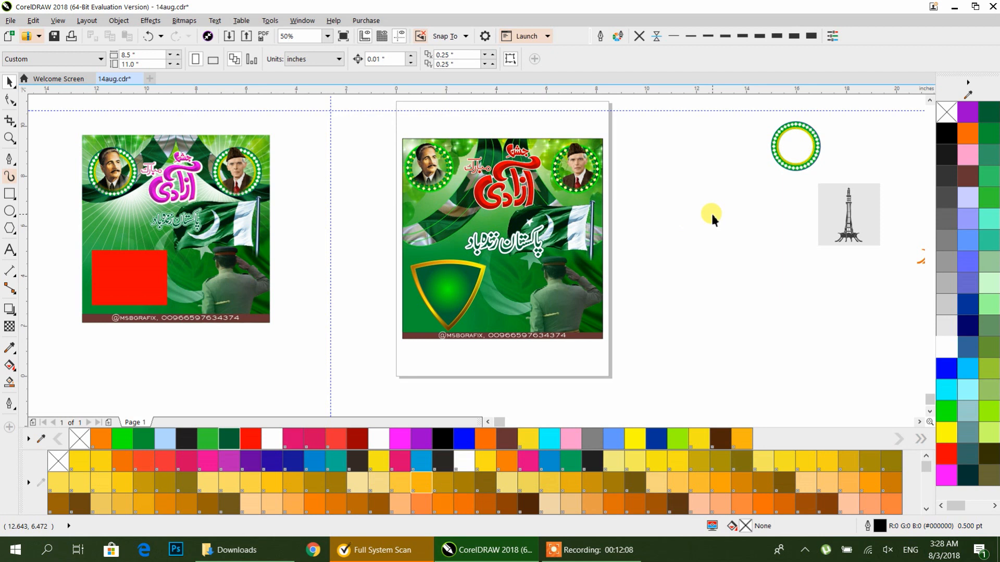
pyautogui.click(438, 281)
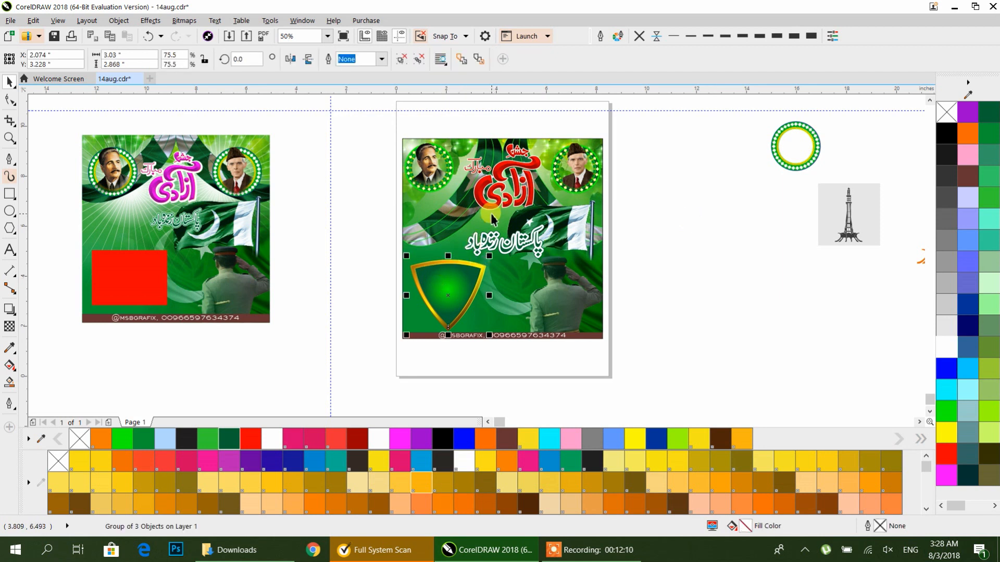
pyautogui.click(644, 215)
# Step: Remove the outline from the poster's background PowerClip rectangle
pyautogui.click(523, 297)
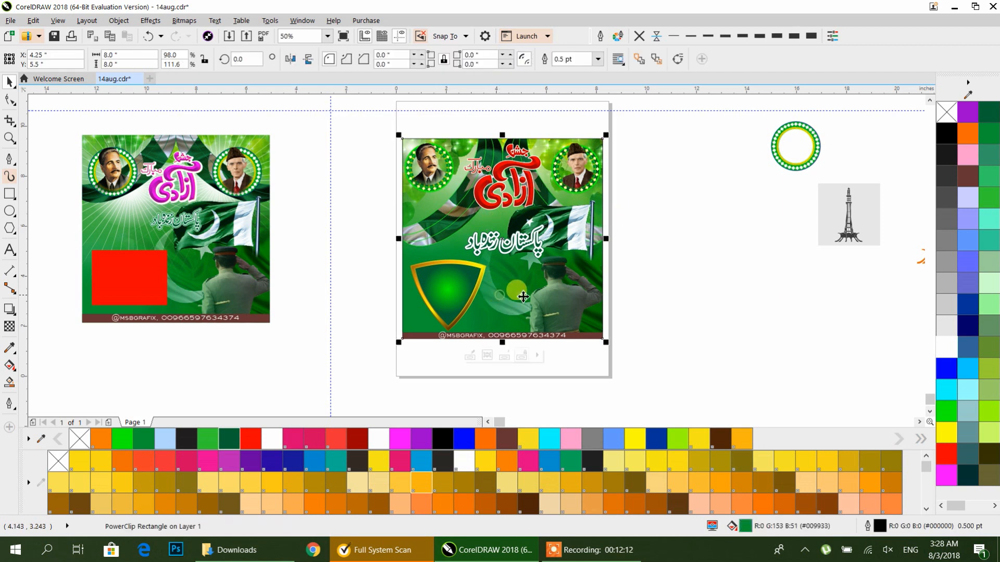
pyautogui.click(640, 36)
pyautogui.click(671, 158)
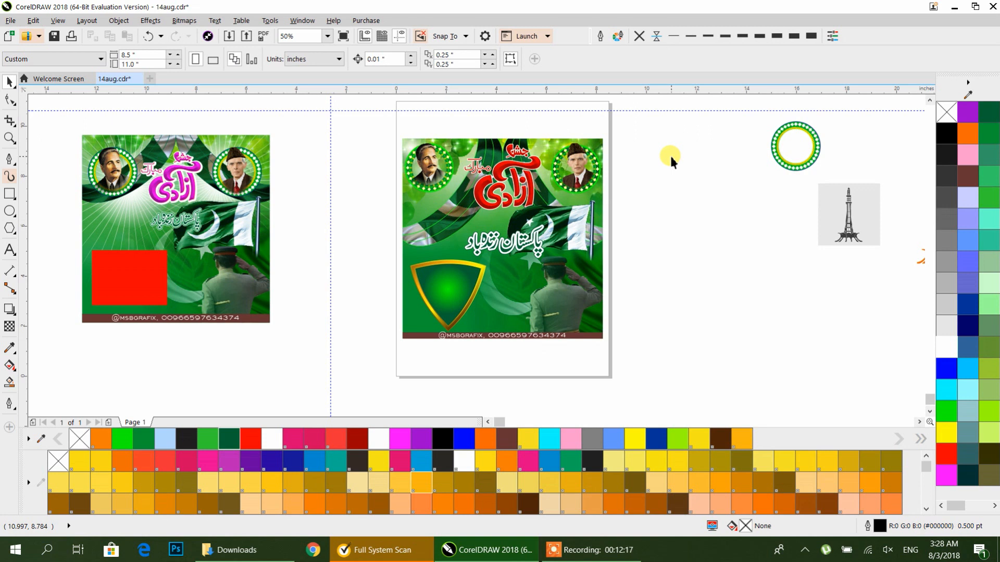
pyautogui.click(671, 157)
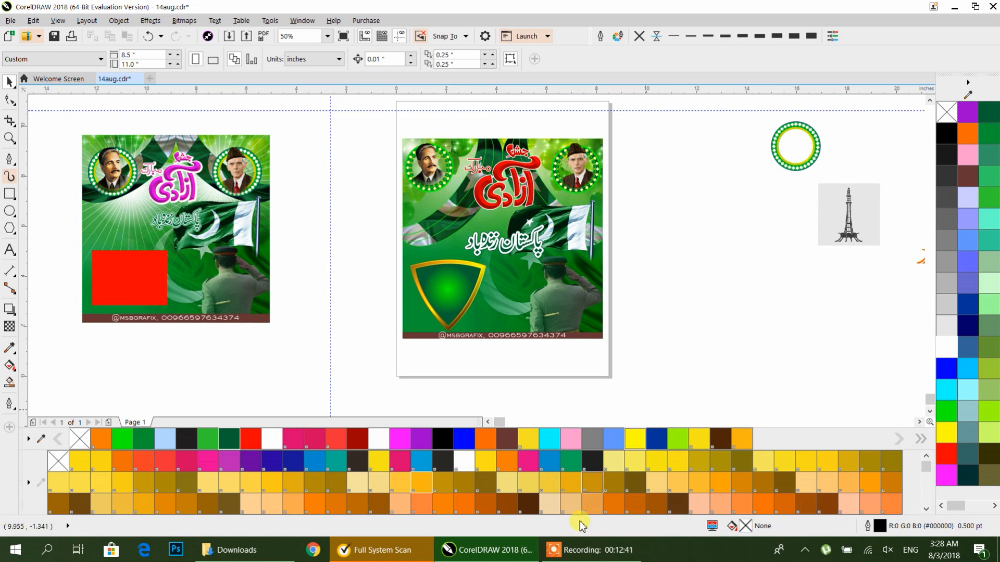
pyautogui.click(573, 557)
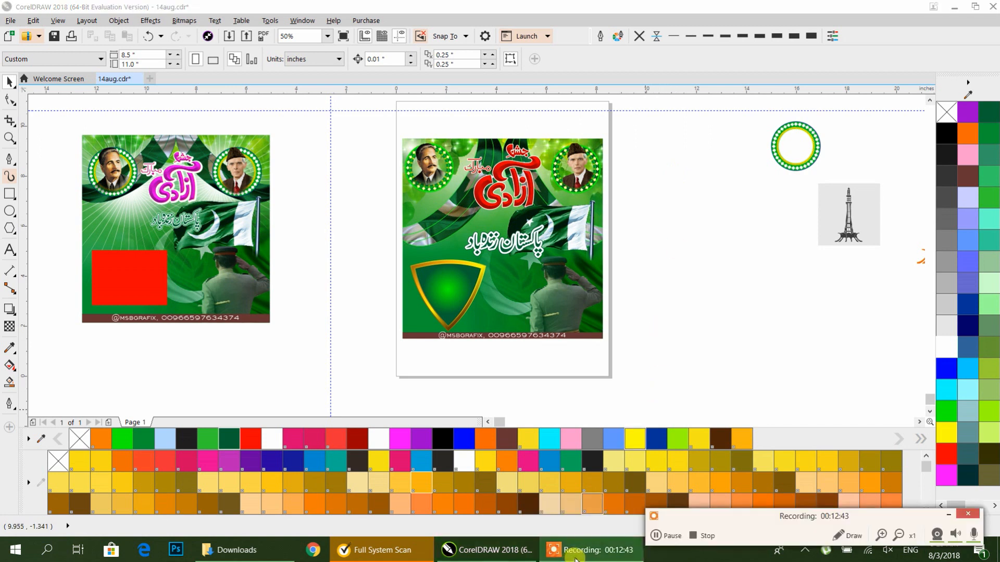